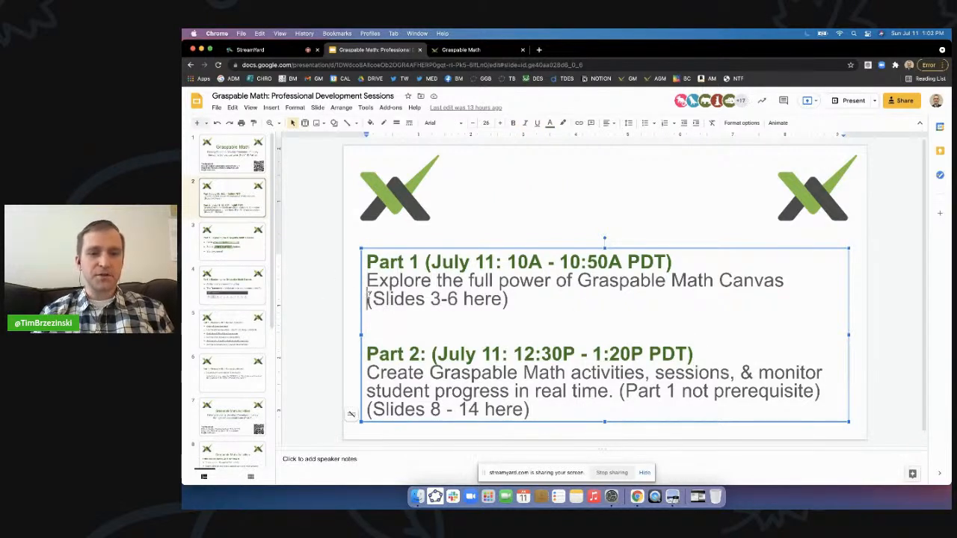
pyautogui.moveTo(366, 299); pyautogui.dragTo(507, 299)
pyautogui.click(238, 240)
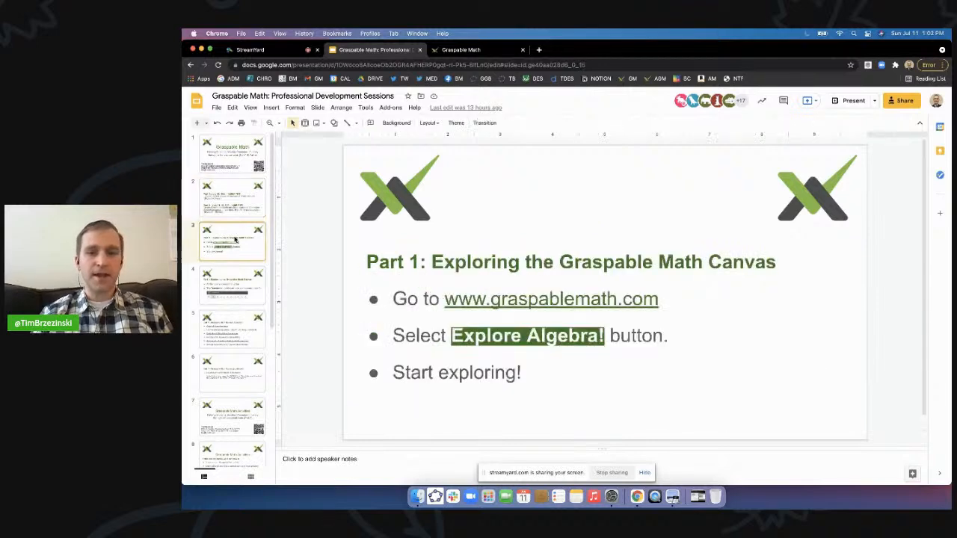
pyautogui.click(623, 379)
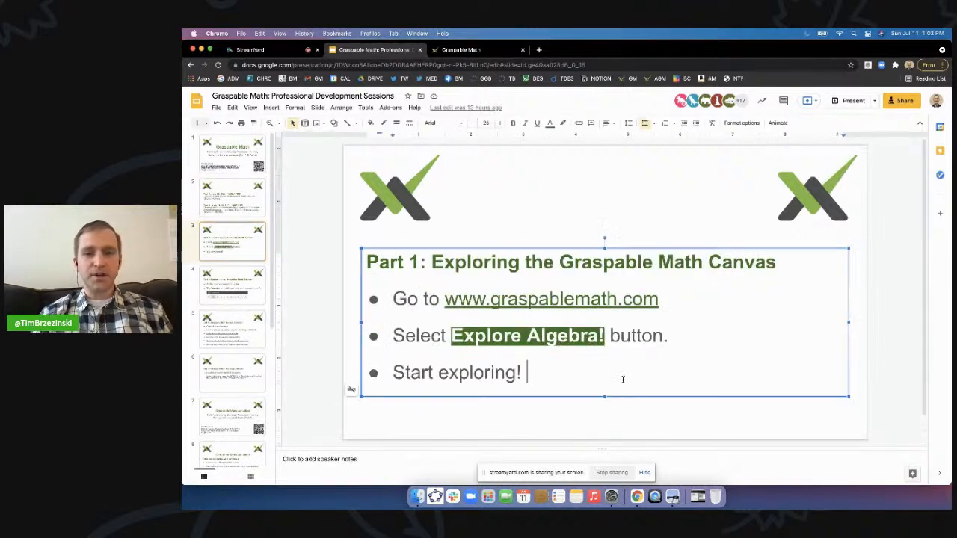
pyautogui.click(508, 299)
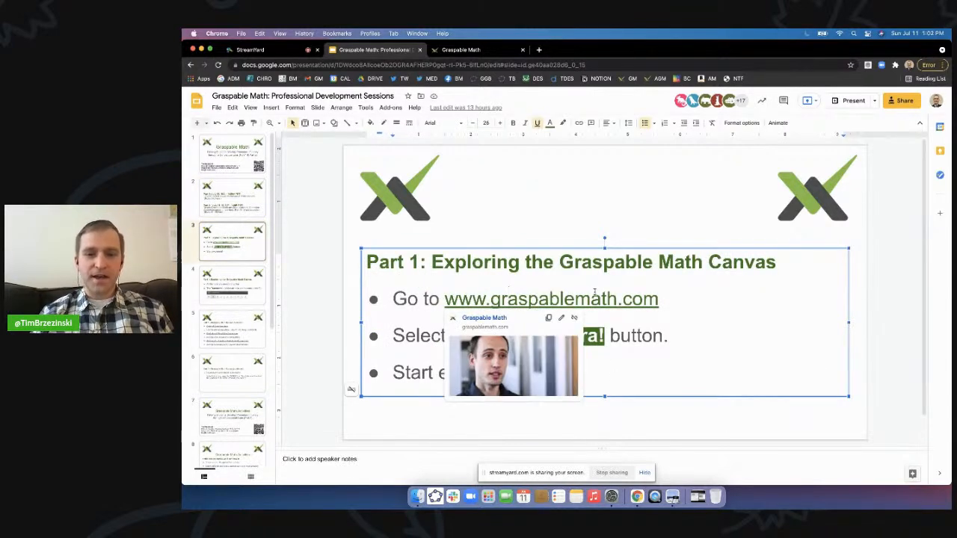
pyautogui.click(494, 323)
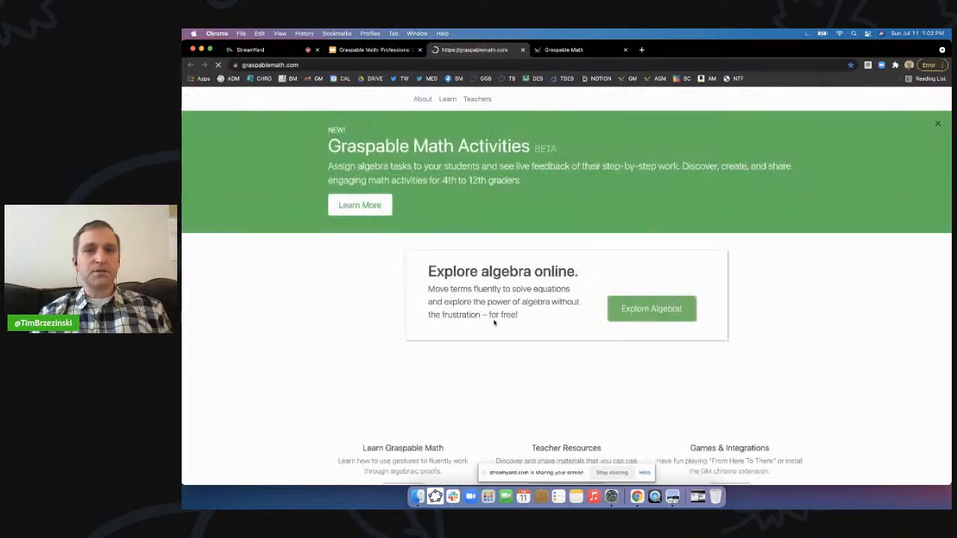
pyautogui.click(298, 65)
pyautogui.press('cmd+c')
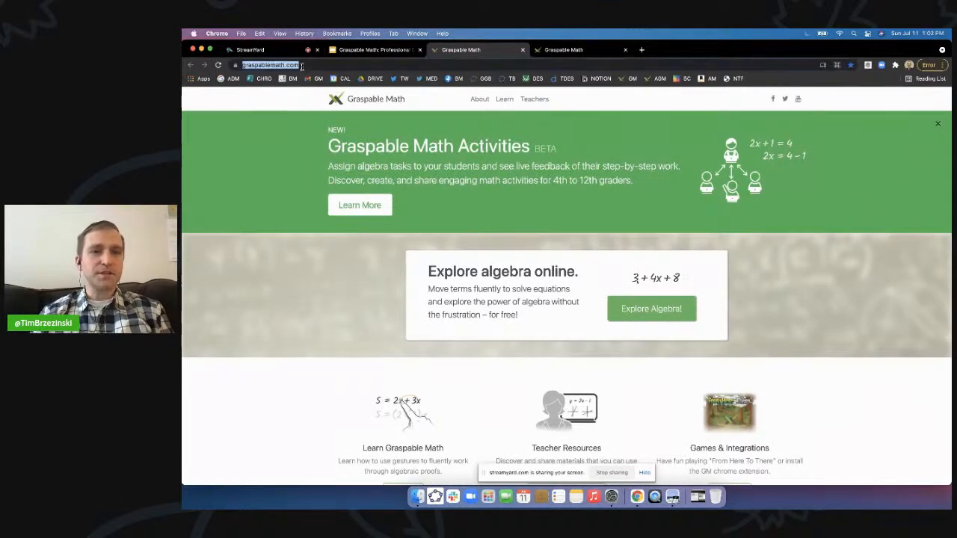
pyautogui.click(251, 49)
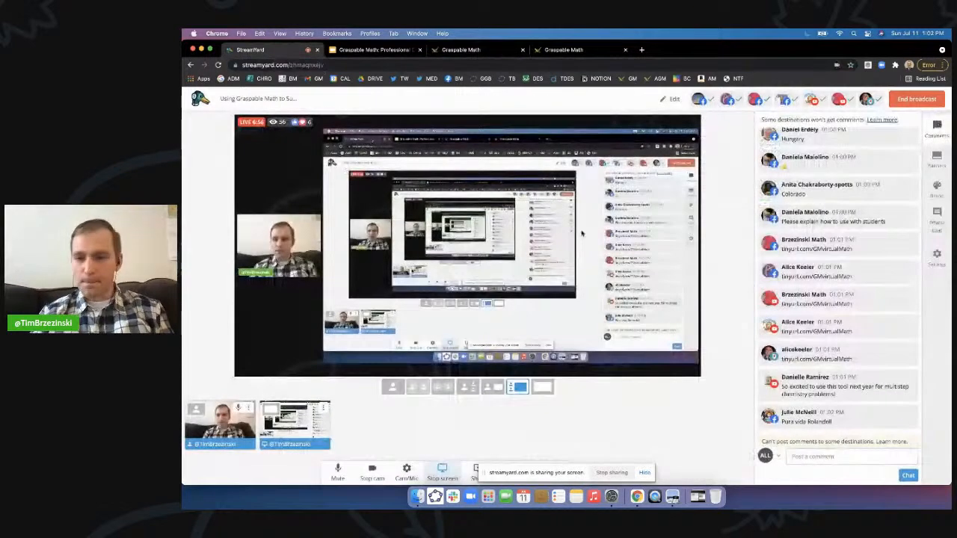
pyautogui.click(797, 457)
pyautogui.write('Graspable Math:')
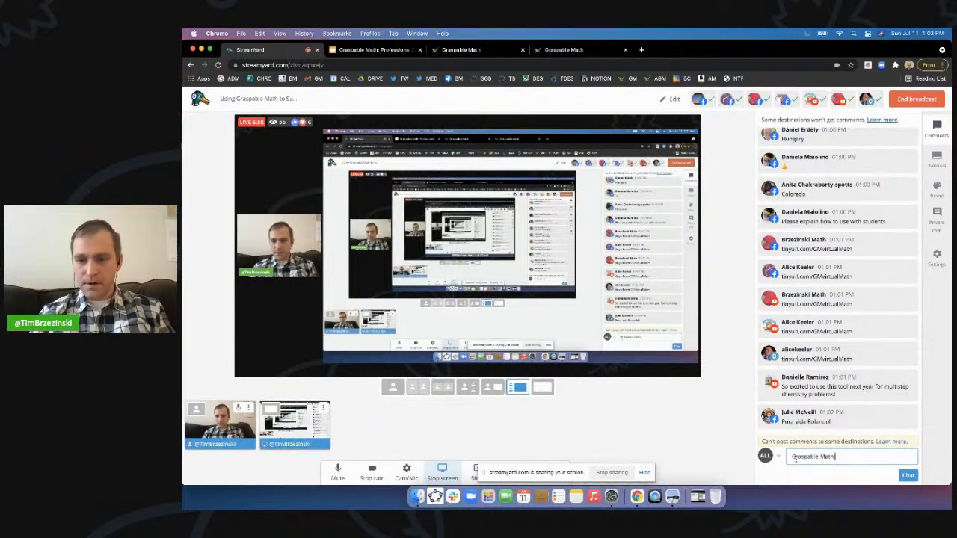
pyautogui.press('cmd+v')
pyautogui.press('Return')
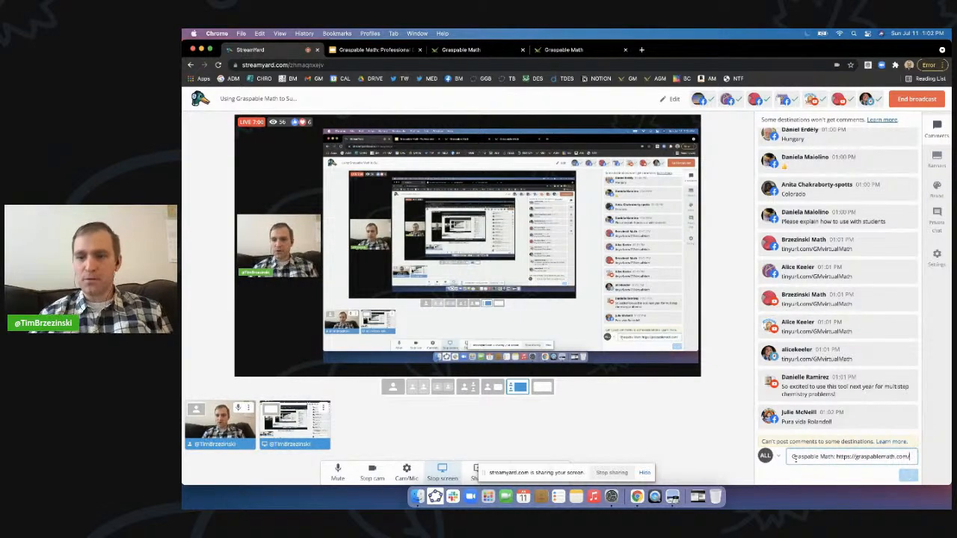
# Switch back to the Graspable Math home page and examine the Explore Algebra section up close.
pyautogui.click(449, 49)
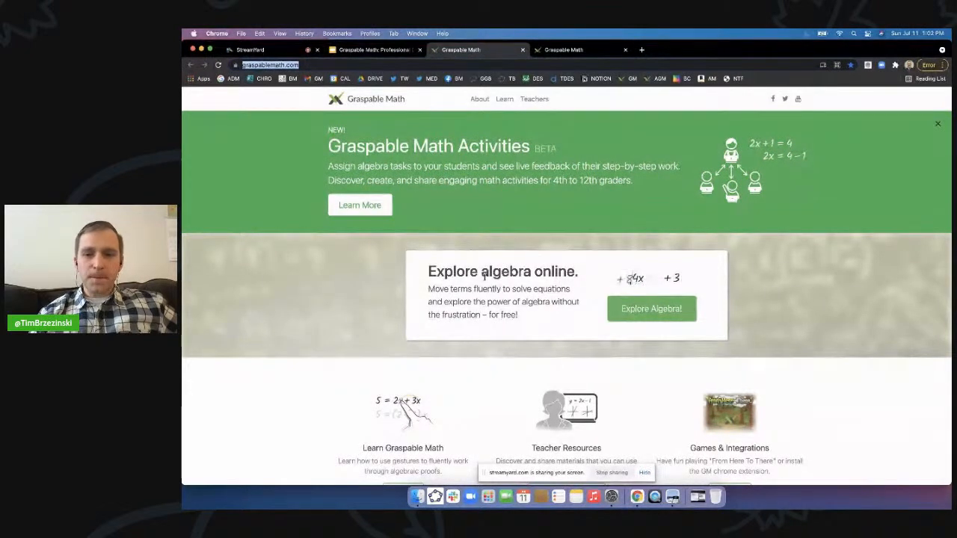
pyautogui.click(635, 316)
pyautogui.scroll(5, 635, 316)
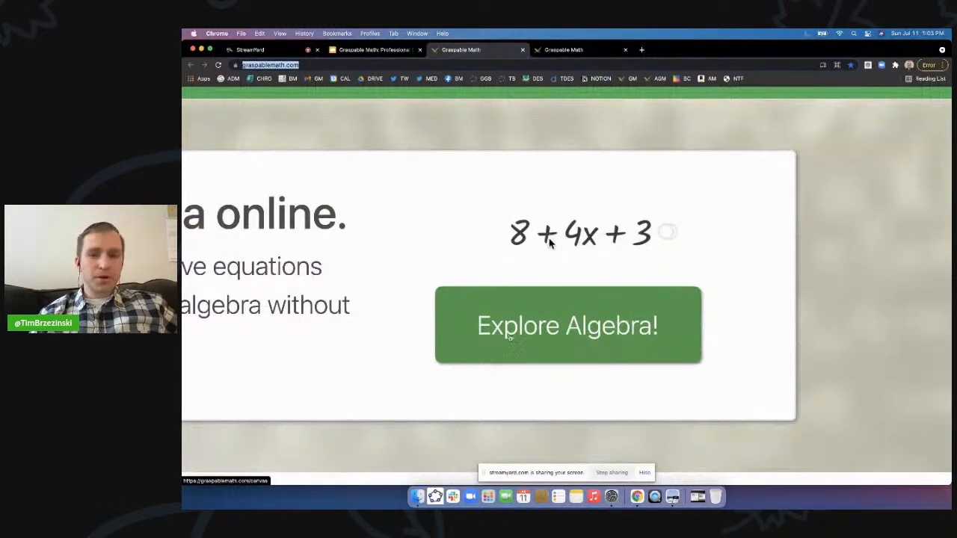
pyautogui.scroll(-5, 593, 334)
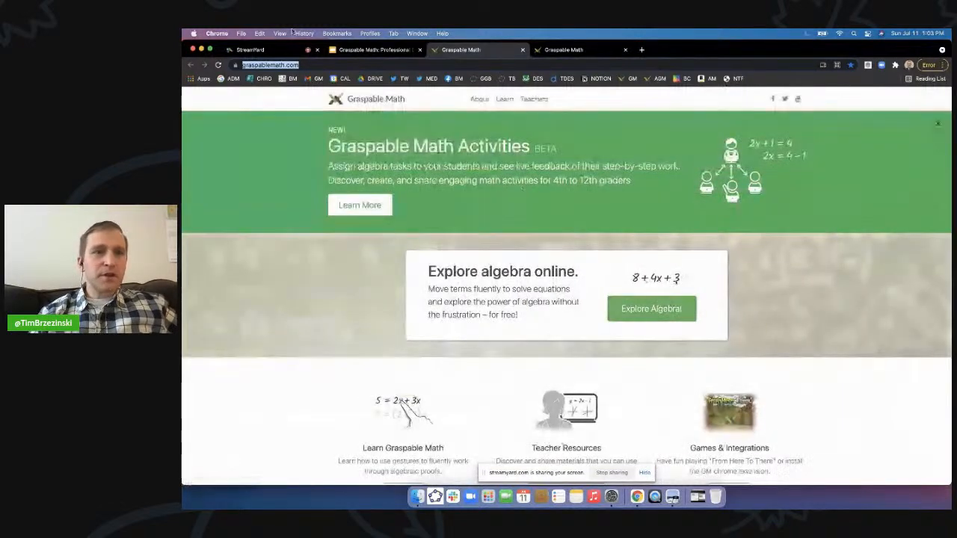
# Switch to StreamYard, remove the presenter's camera from the broadcast, and return to the Graspable Math home page.
pyautogui.click(249, 49)
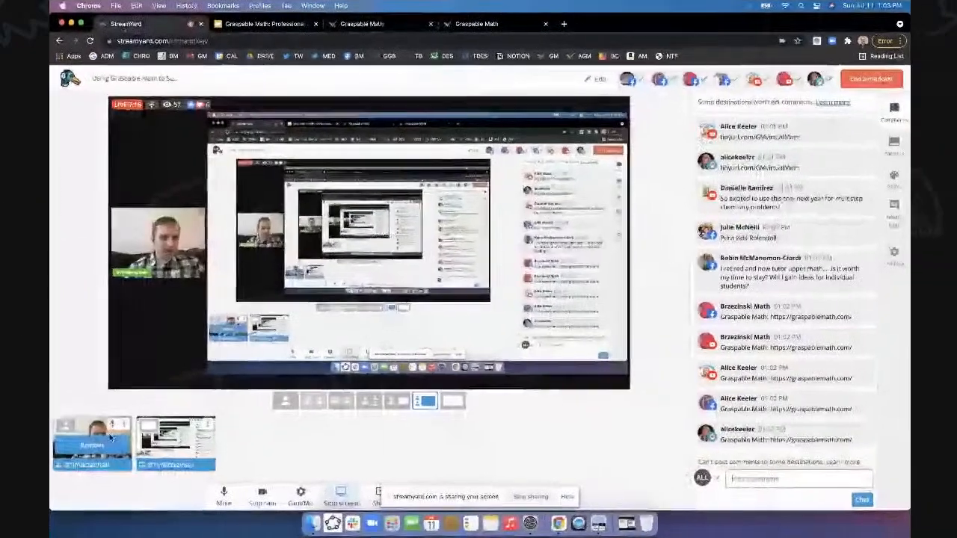
pyautogui.click(263, 24)
pyautogui.click(373, 24)
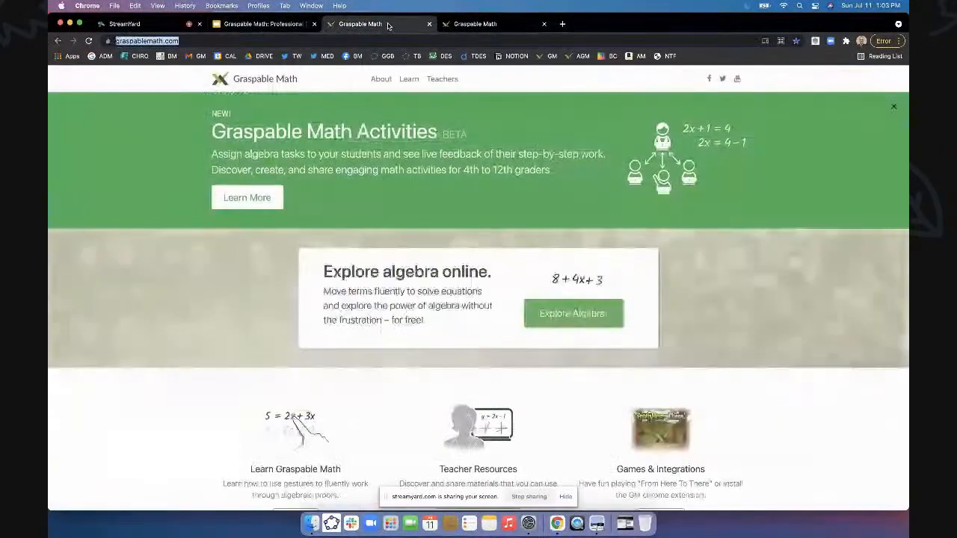
# Open the Explore Algebra canvas and dismiss its welcome tutorial.
pyautogui.scroll(5, 569, 321)
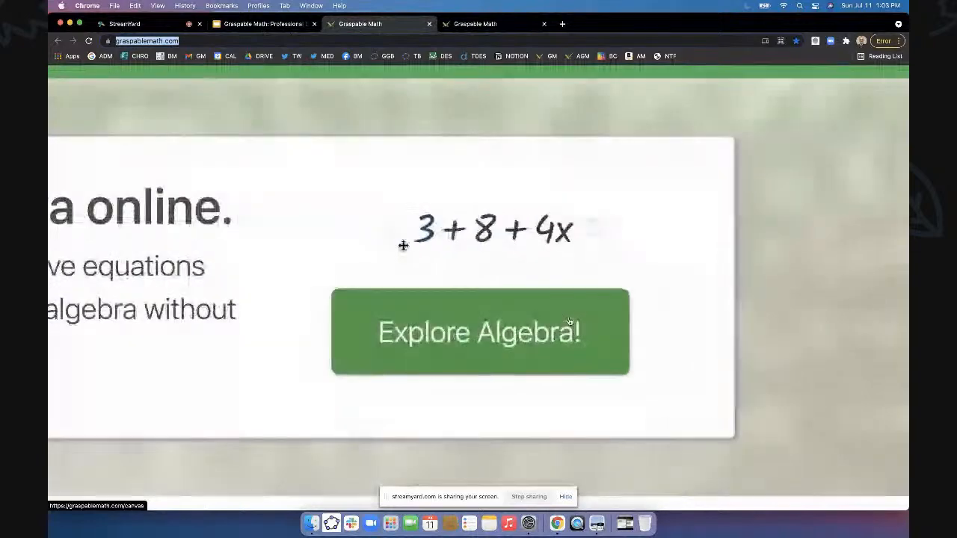
pyautogui.scroll(-5, 573, 321)
pyautogui.click(574, 315)
pyautogui.click(574, 314)
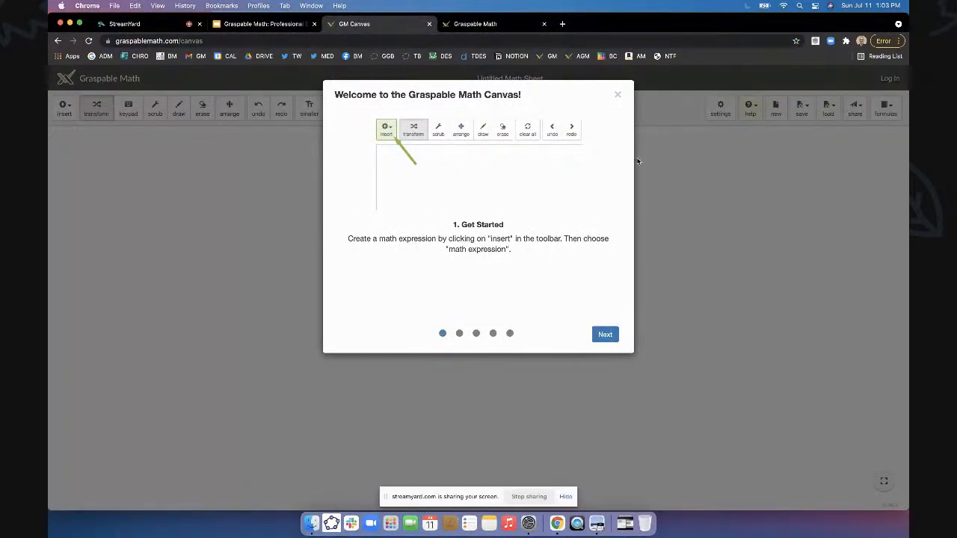
pyautogui.click(618, 95)
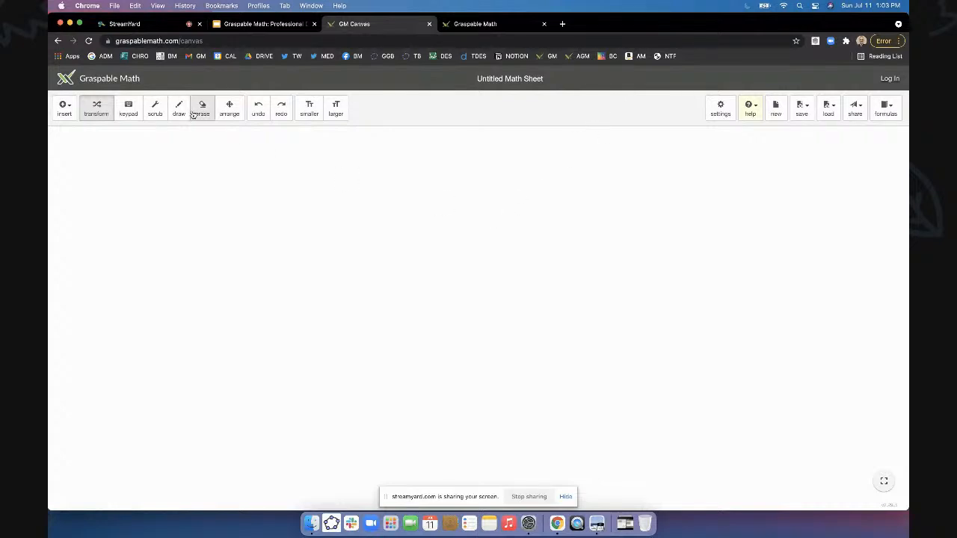
# Examine the canvas editing tools up close, from transform and keypad through undo, redo and text size.
pyautogui.scroll(5, 192, 112)
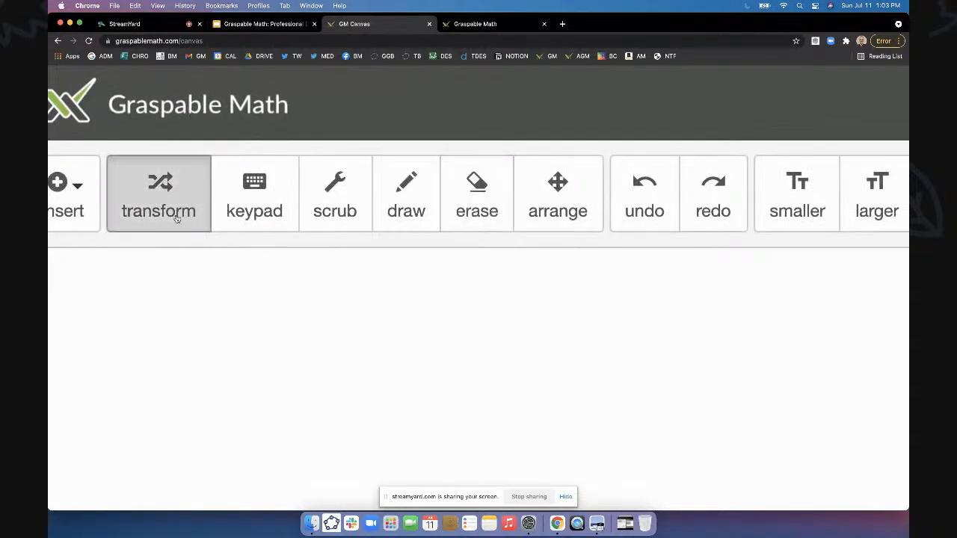
pyautogui.hscroll(-2, 163, 219)
pyautogui.hscroll(5, 163, 219)
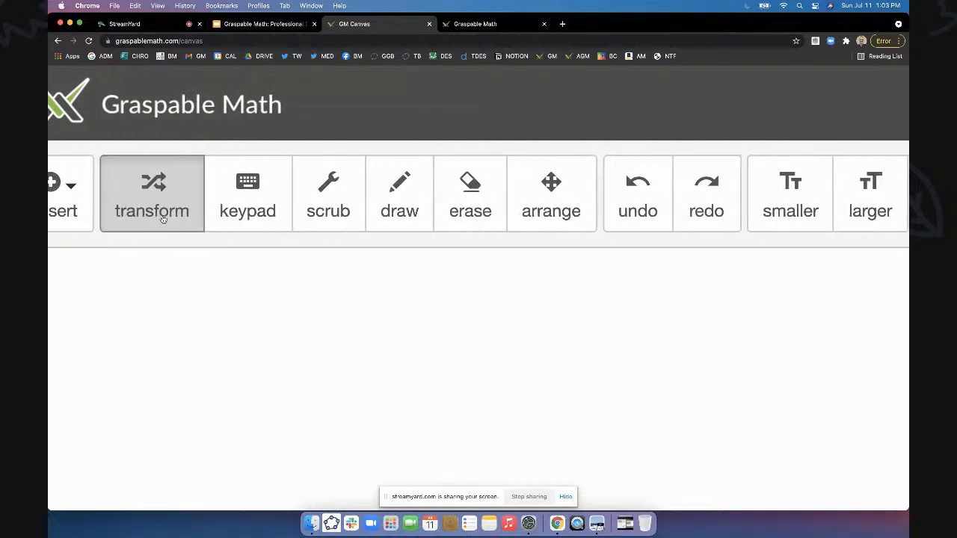
pyautogui.hscroll(1, 163, 219)
pyautogui.hscroll(-5, 163, 219)
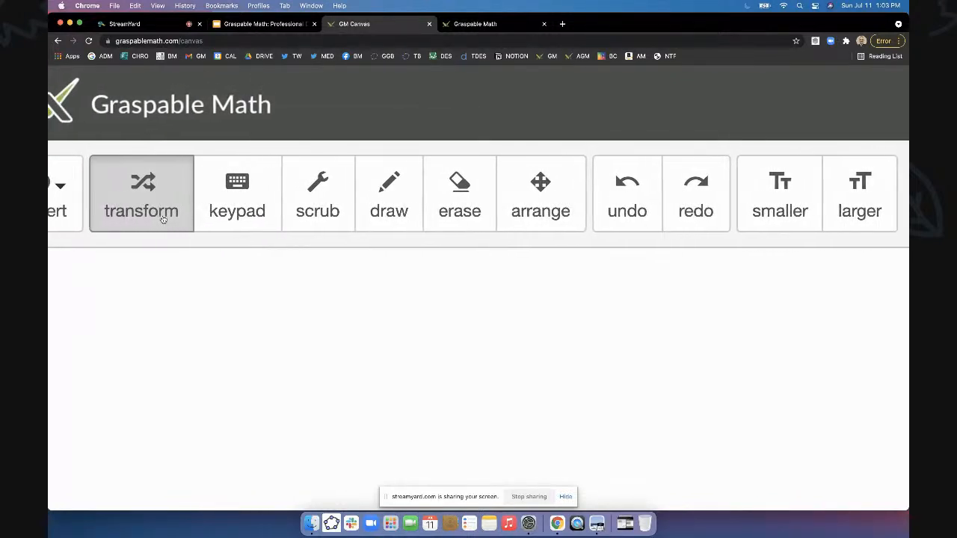
pyautogui.hscroll(-1, 163, 219)
pyautogui.hscroll(4, 163, 219)
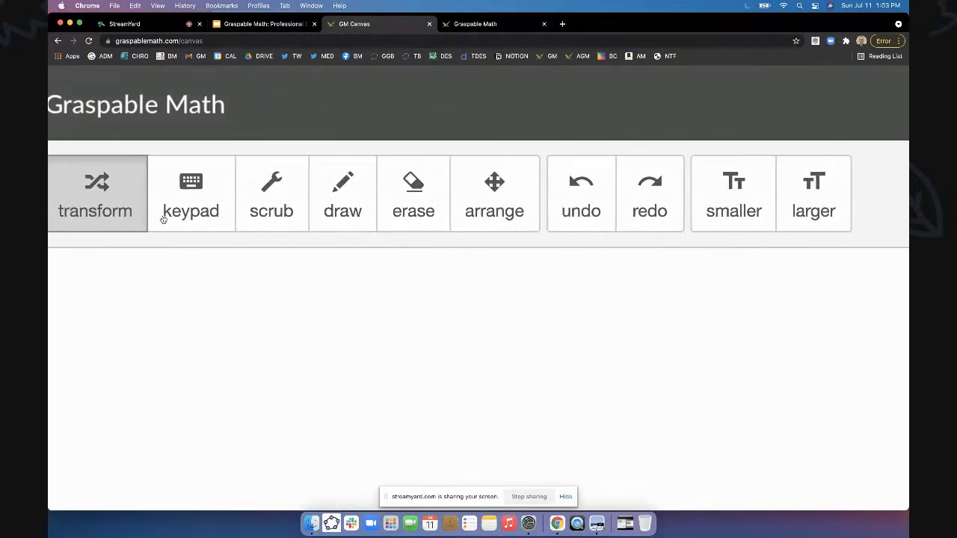
pyautogui.hscroll(-1, 163, 219)
pyautogui.hscroll(-1, 163, 218)
pyautogui.scroll(-5, 163, 219)
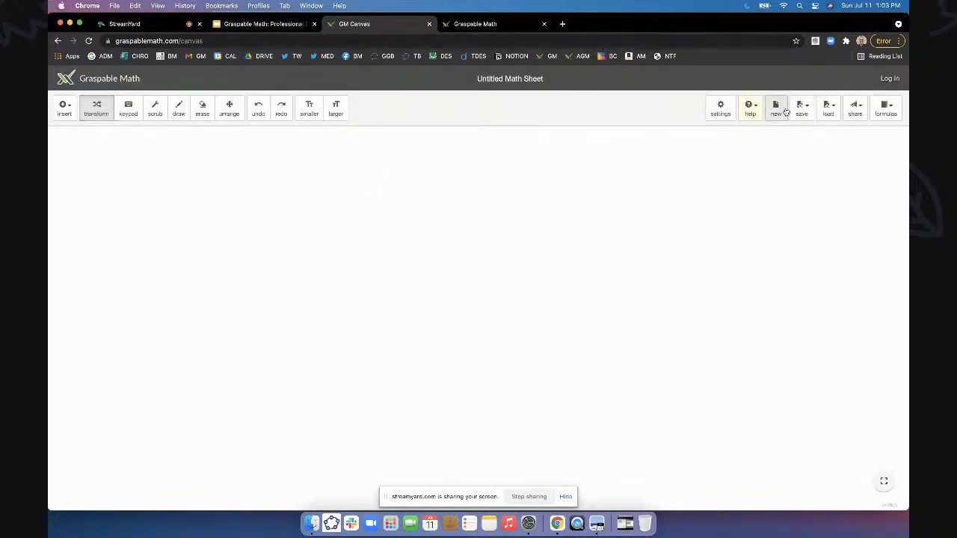
# Log in to Graspable Math with the presenter's Google account and return to the blank canvas.
pyautogui.scroll(5, 890, 82)
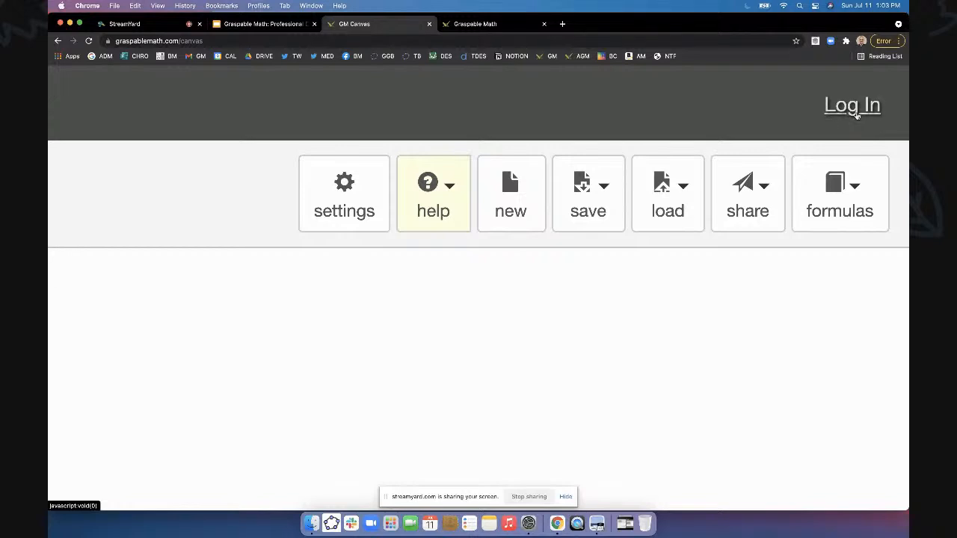
pyautogui.scroll(-5, 856, 111)
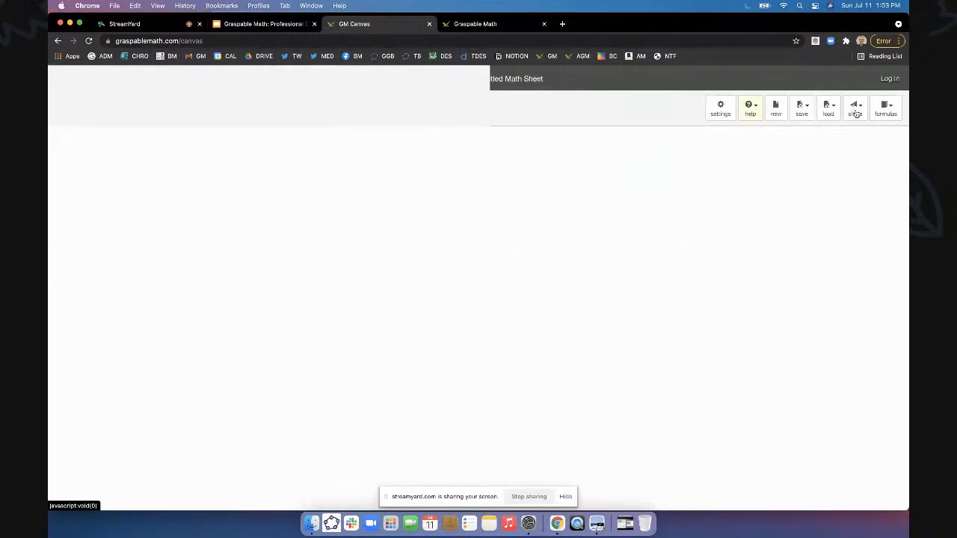
pyautogui.click(889, 79)
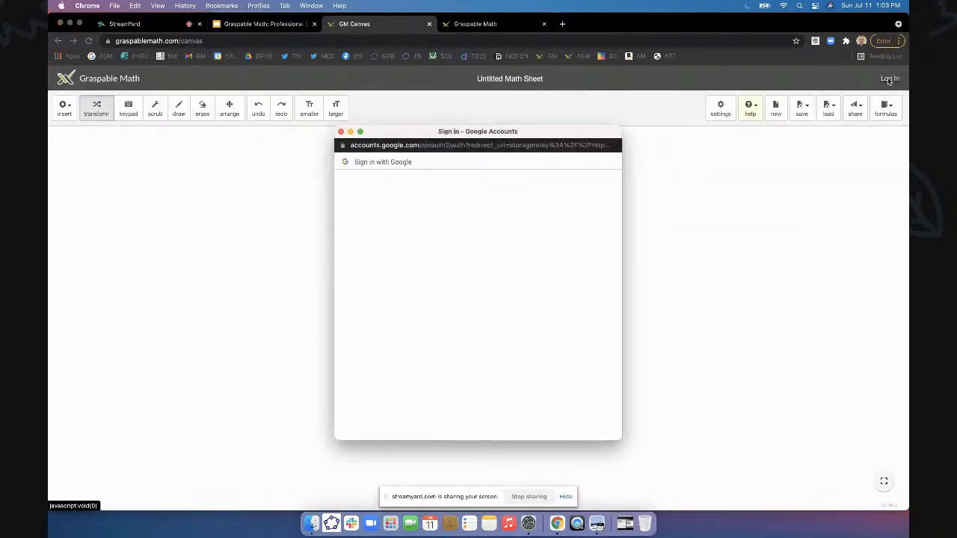
pyautogui.click(502, 254)
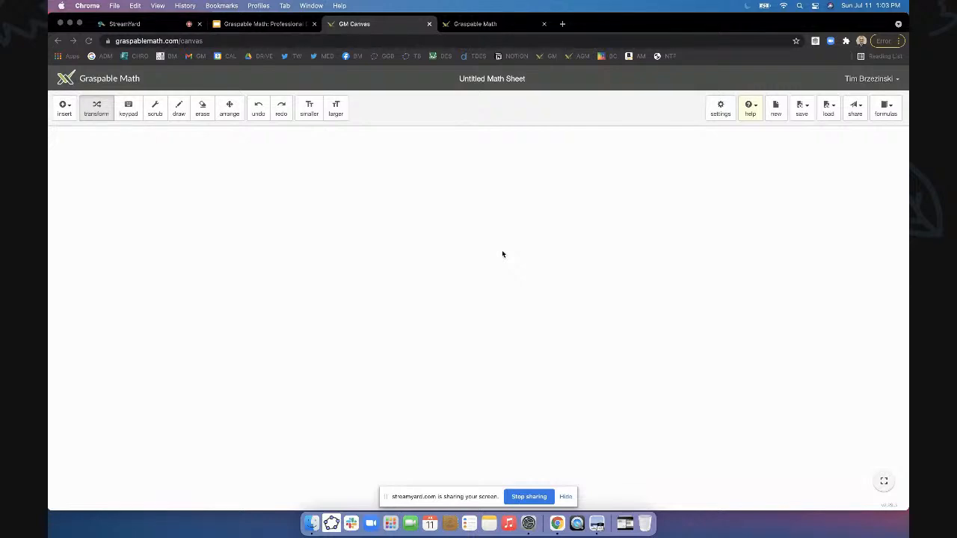
pyautogui.click(127, 156)
# Draw a freehand wavy line on the blank canvas and erase it completely.
pyautogui.scroll(5, 105, 110)
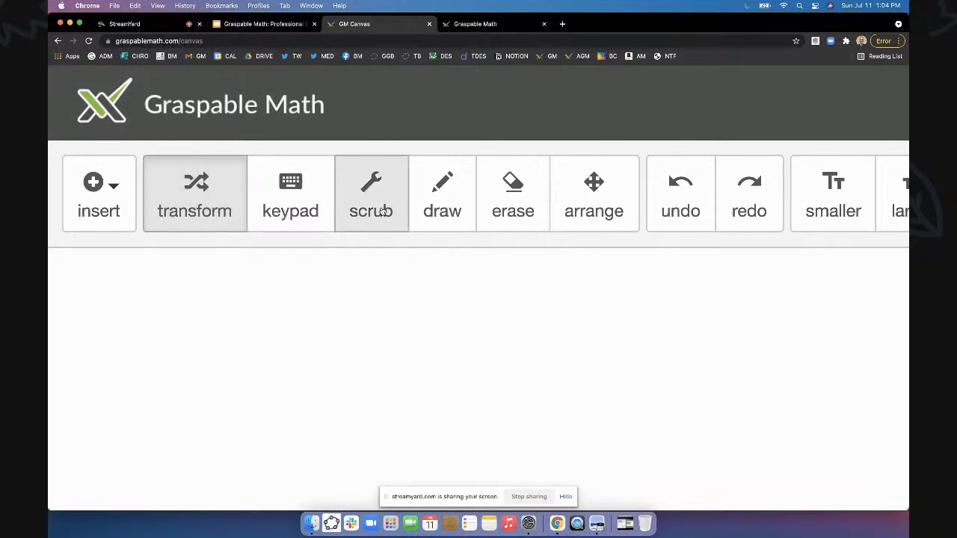
pyautogui.hscroll(2, 381, 211)
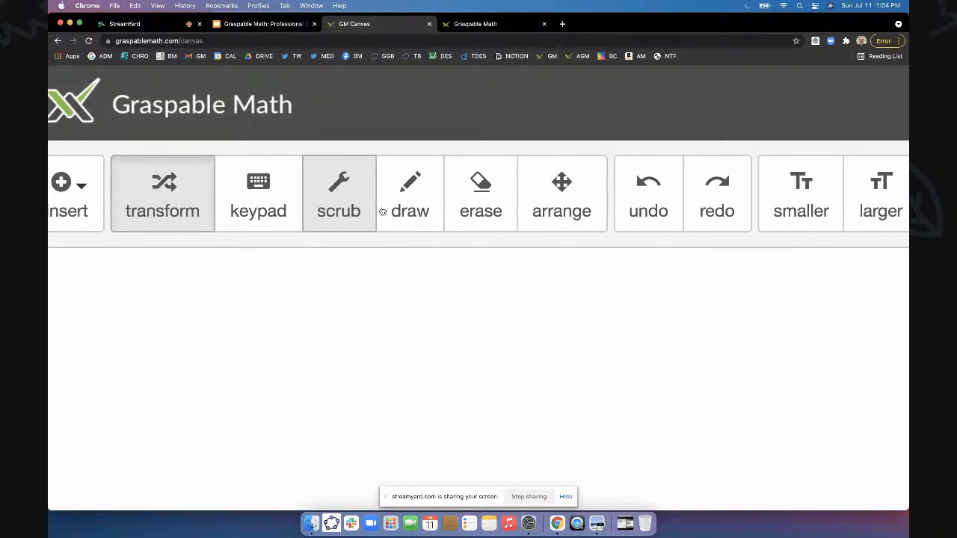
pyautogui.click(407, 211)
pyautogui.moveTo(392, 339); pyautogui.dragTo(604, 363)
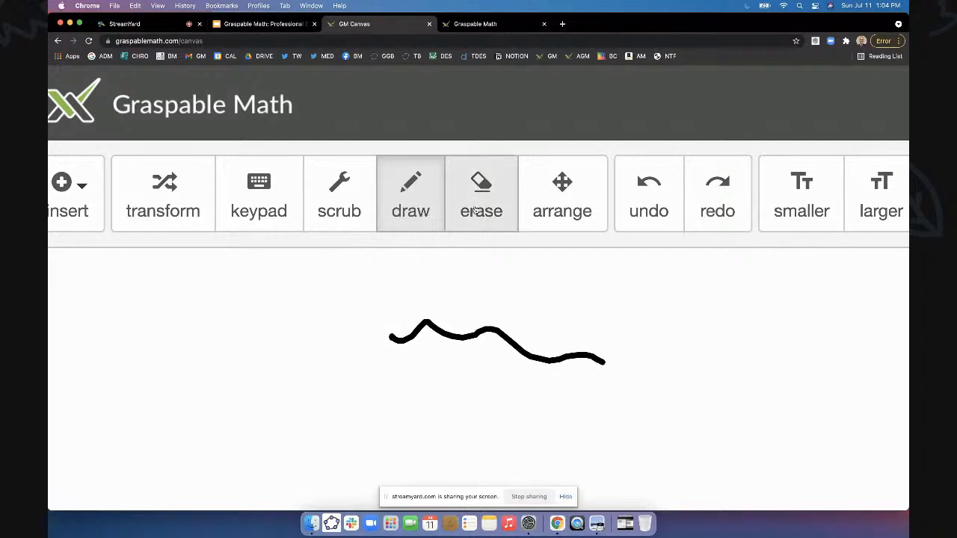
pyautogui.click(464, 218)
pyautogui.moveTo(384, 343); pyautogui.dragTo(624, 385)
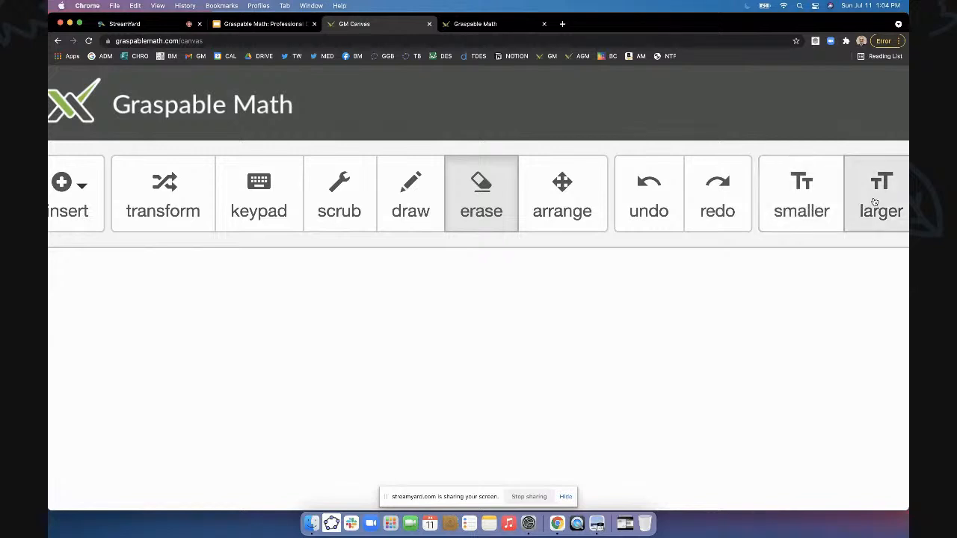
# Review the object types that can be inserted on the canvas, from Math Expression to Geometry 3D, without inserting any.
pyautogui.hscroll(-2, 219, 212)
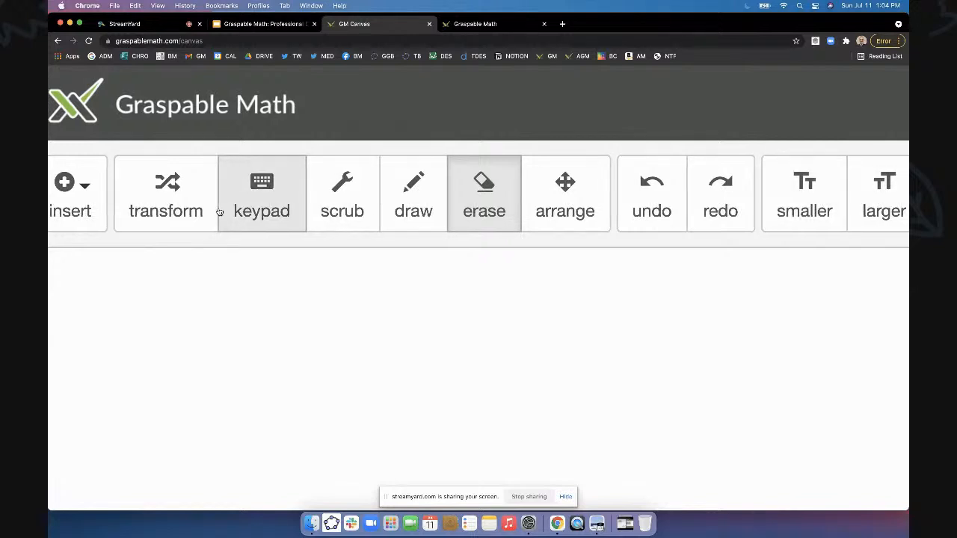
pyautogui.click(93, 196)
pyautogui.scroll(-5, 133, 320)
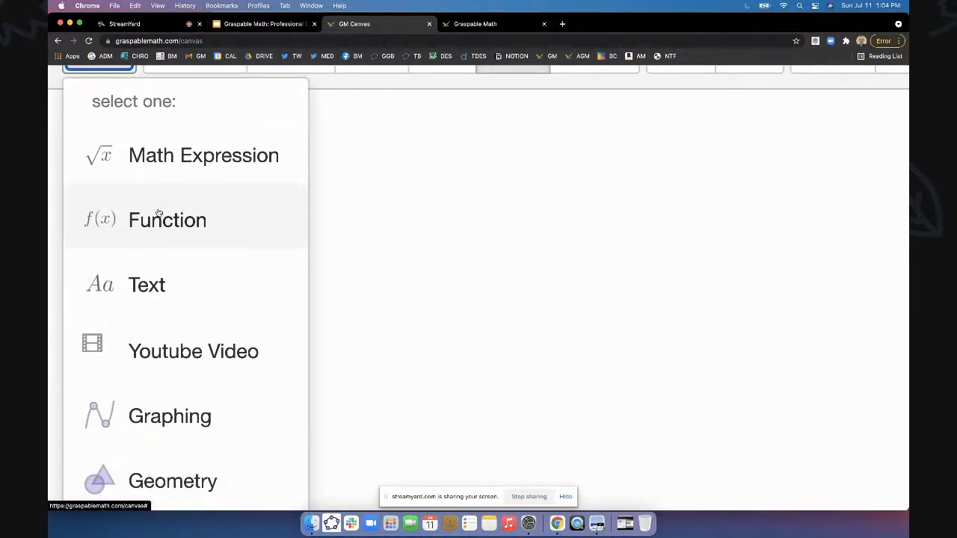
pyautogui.scroll(-3, 156, 261)
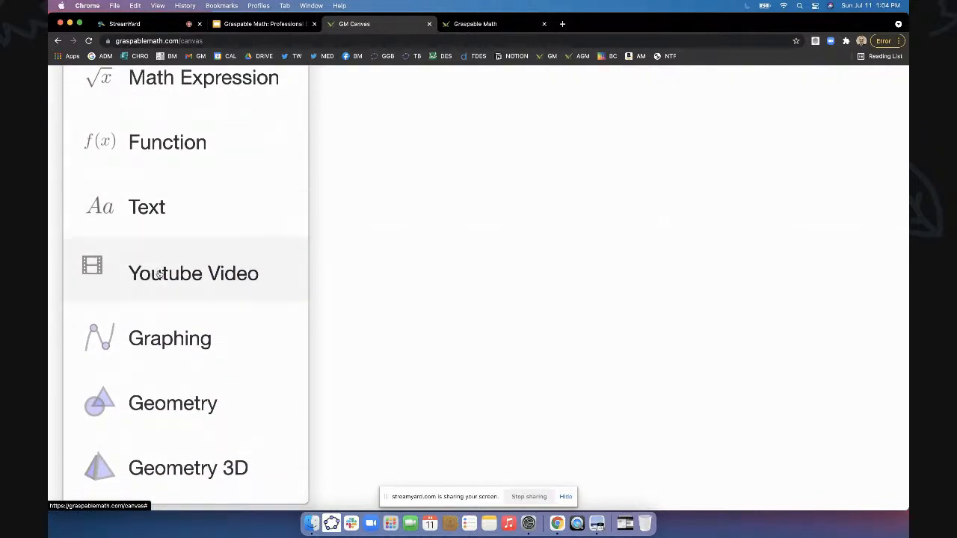
pyautogui.scroll(-1, 158, 278)
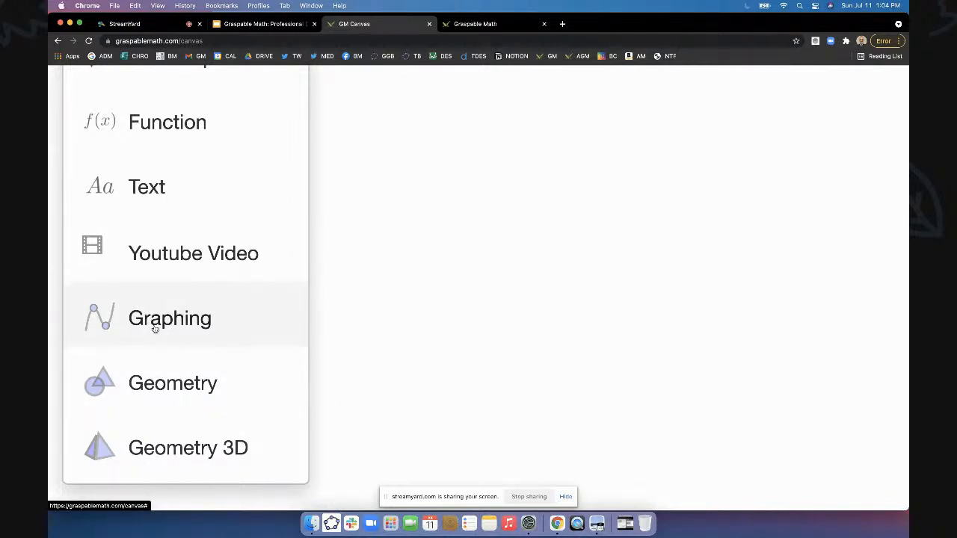
pyautogui.press('super+0')
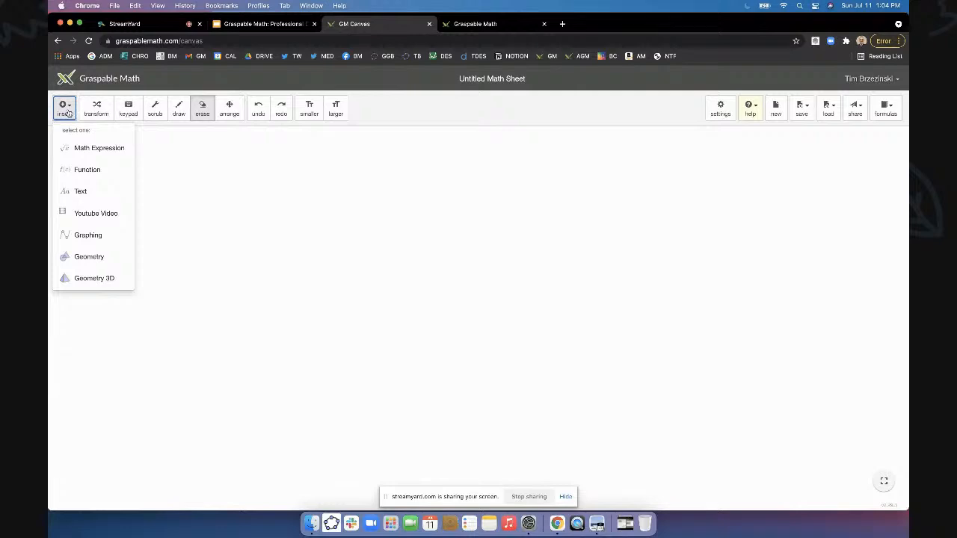
pyautogui.click(69, 113)
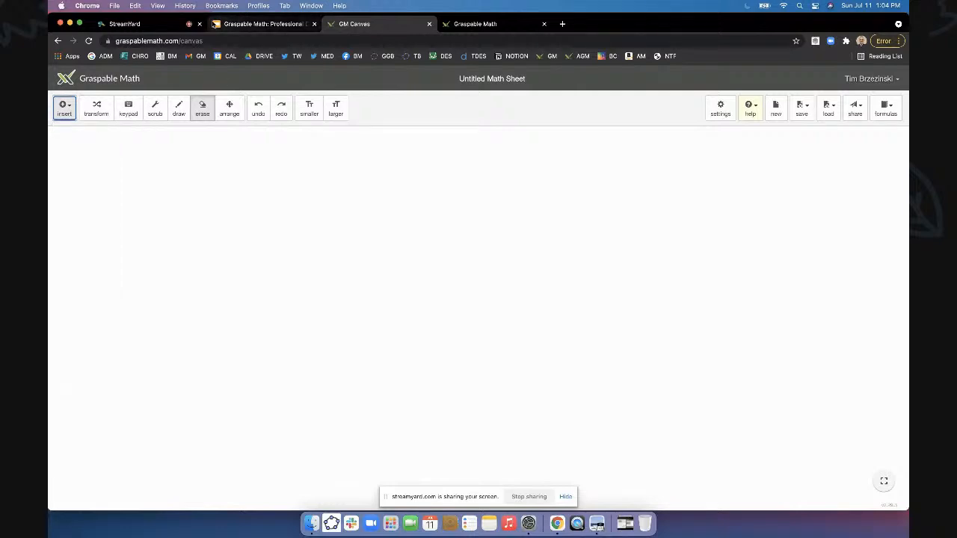
# Open the Order of Operations Intro example from the Part 1 examples slide of the Graspable Math presentation.
pyautogui.click(260, 26)
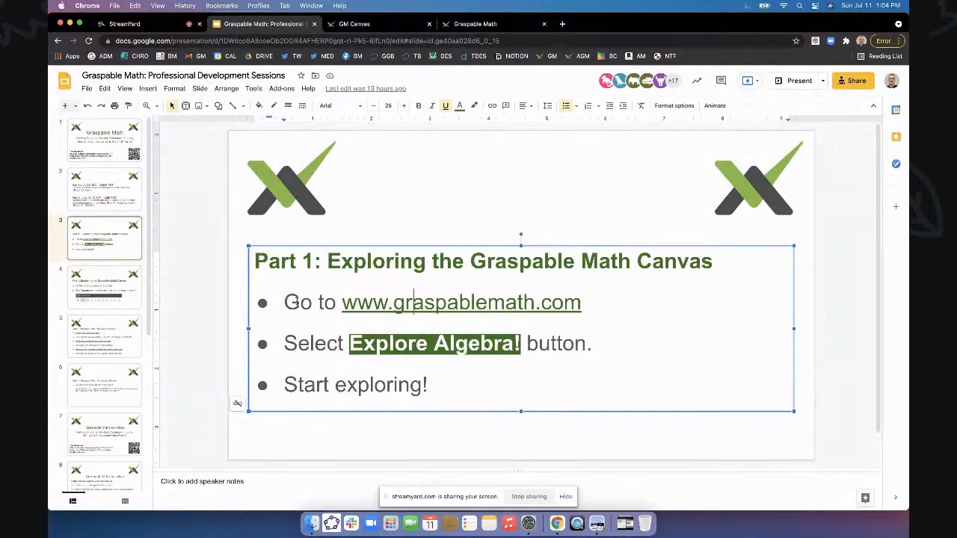
pyautogui.click(92, 340)
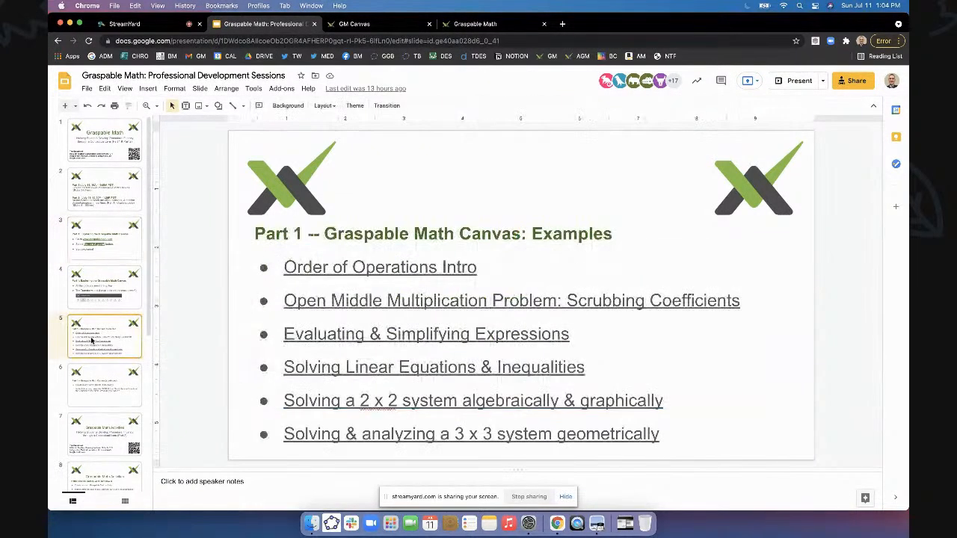
pyautogui.click(354, 267)
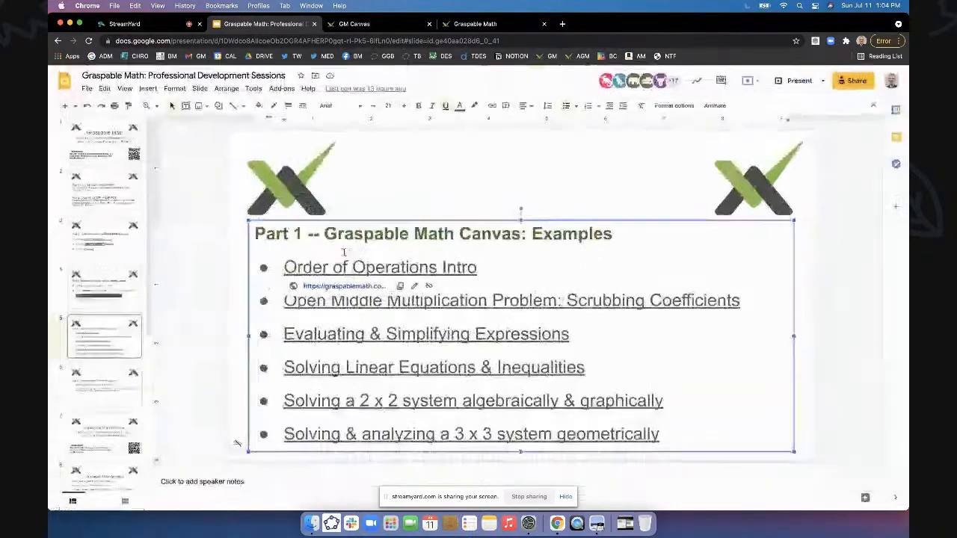
pyautogui.click(349, 285)
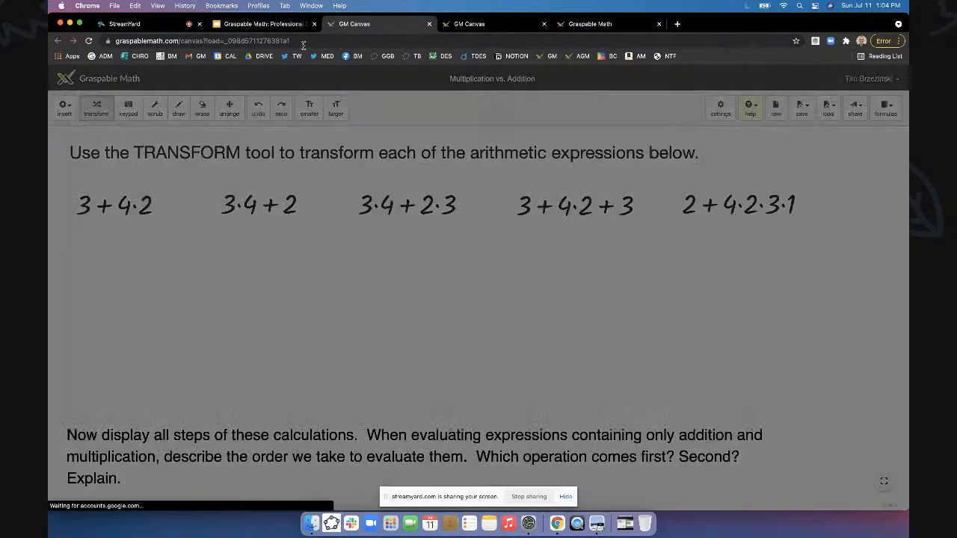
# Copy the example canvas's web address and post it as a comment in the StreamYard broadcast chat.
pyautogui.click(302, 43)
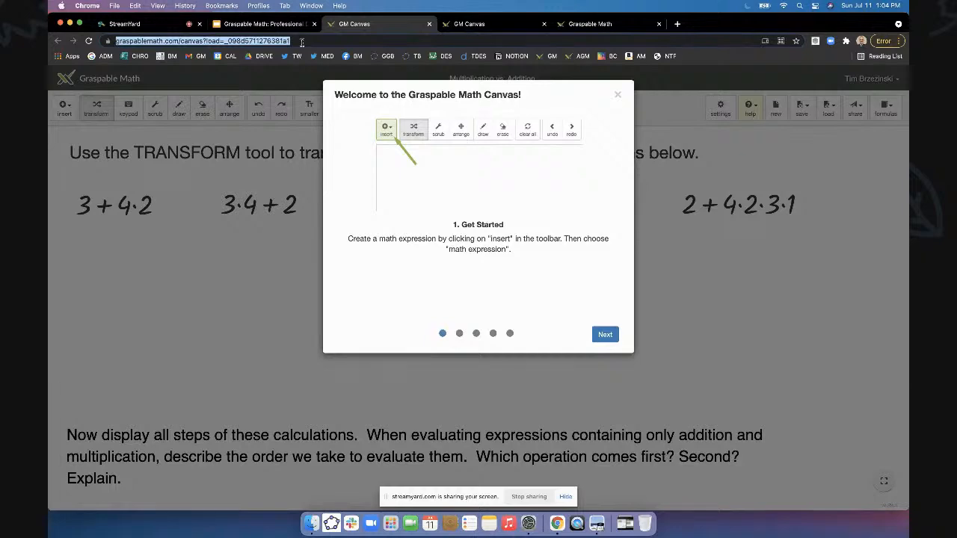
pyautogui.click(124, 24)
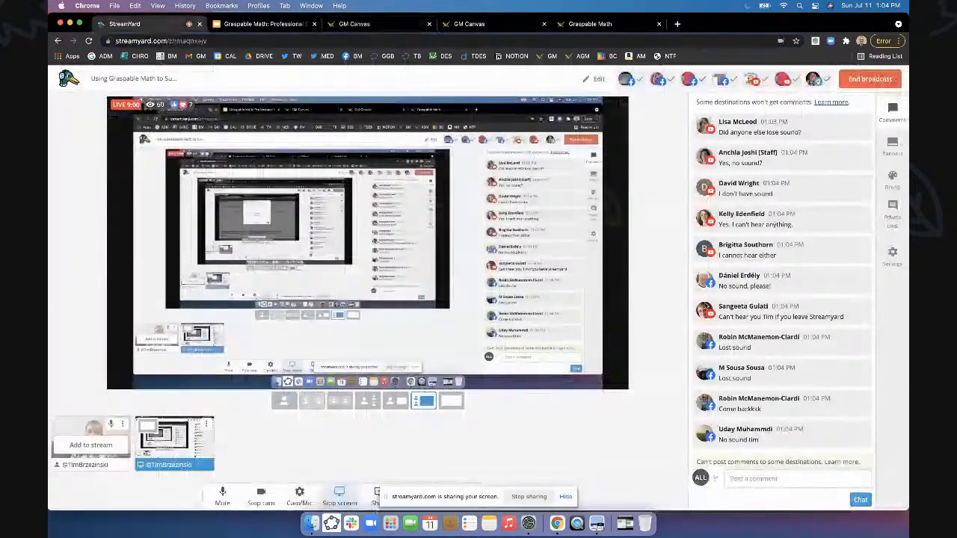
pyautogui.click(732, 478)
pyautogui.press('cmd+v')
pyautogui.press('Return')
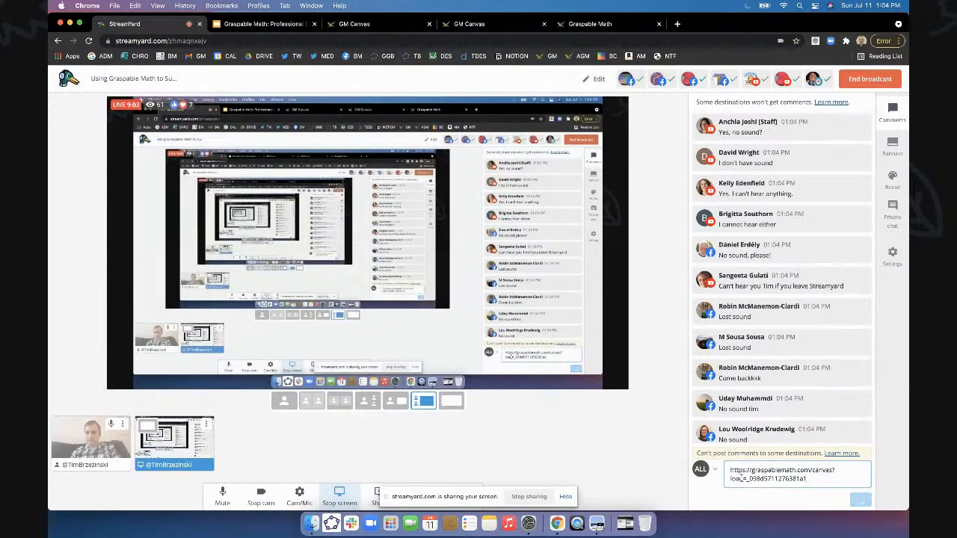
# Return to the Multiplication vs. Addition canvas and dismiss its welcome tutorial.
pyautogui.click(262, 24)
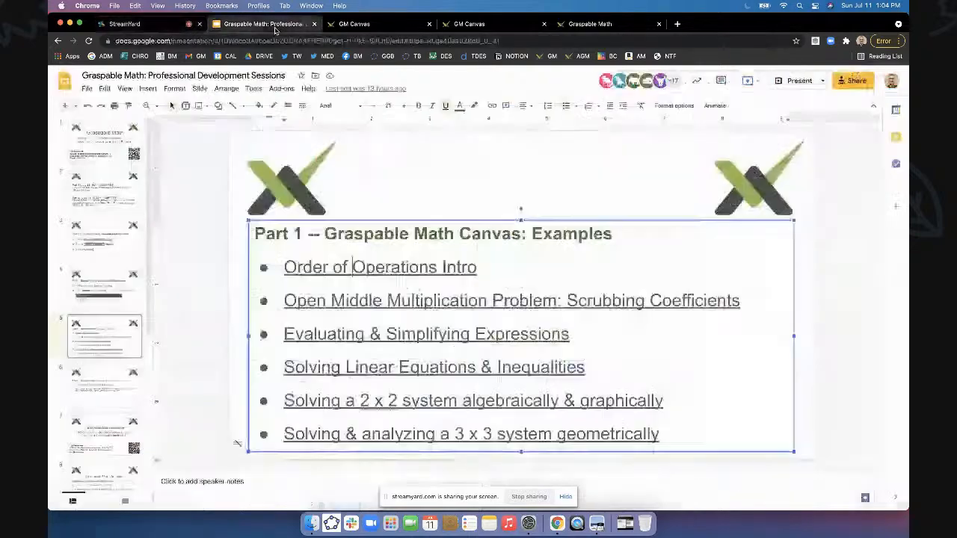
pyautogui.click(351, 25)
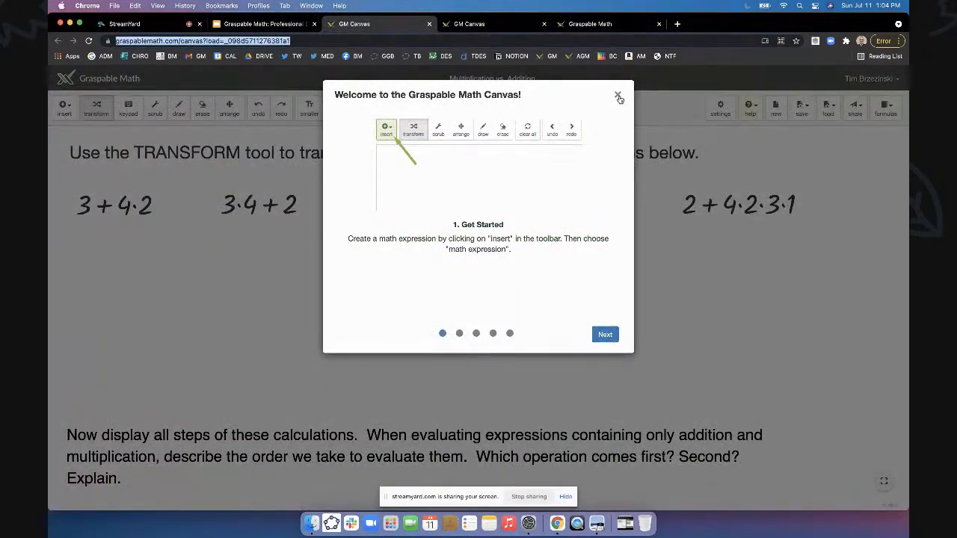
pyautogui.click(618, 96)
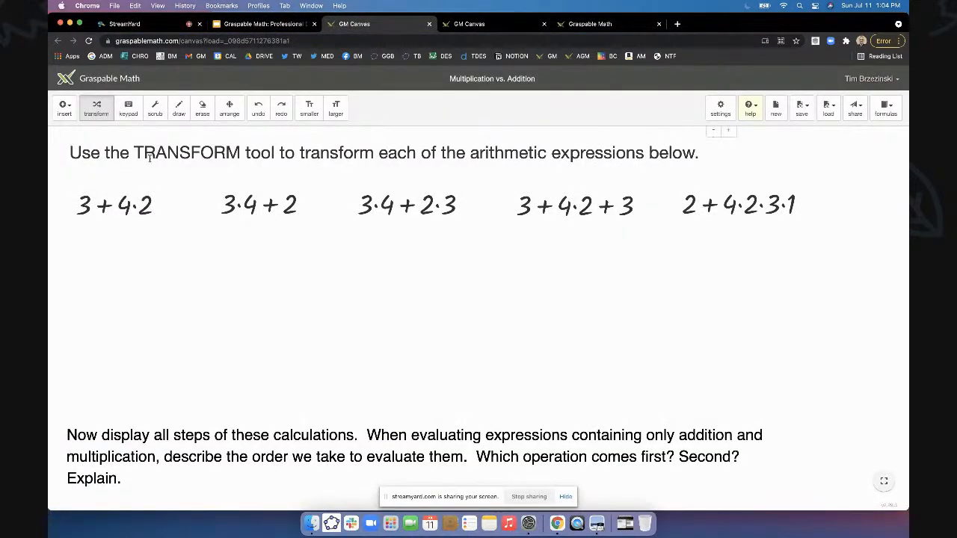
# Evaluate the first expression, 3 + 4·2, by transforming the multiplication before the addition.
pyautogui.scroll(3, 150, 159)
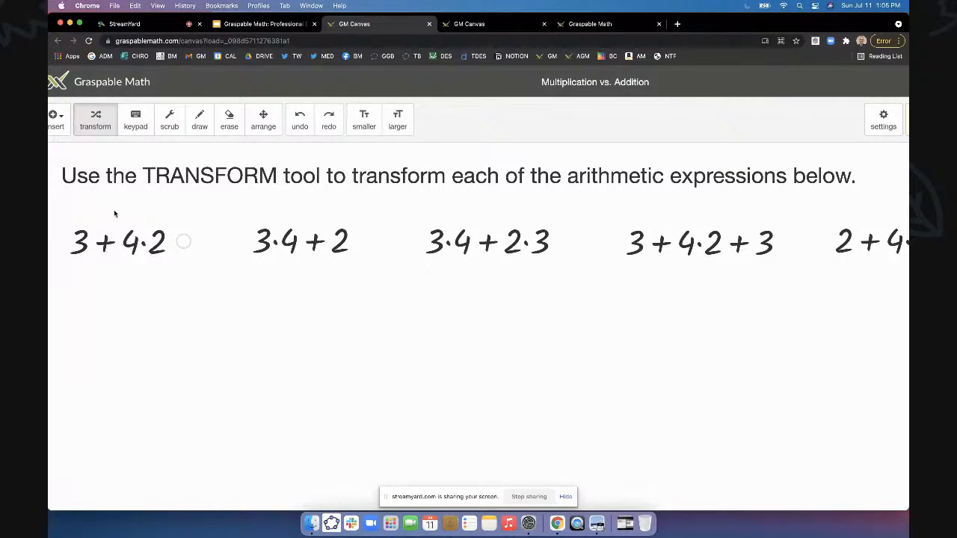
pyautogui.scroll(-3, 110, 202)
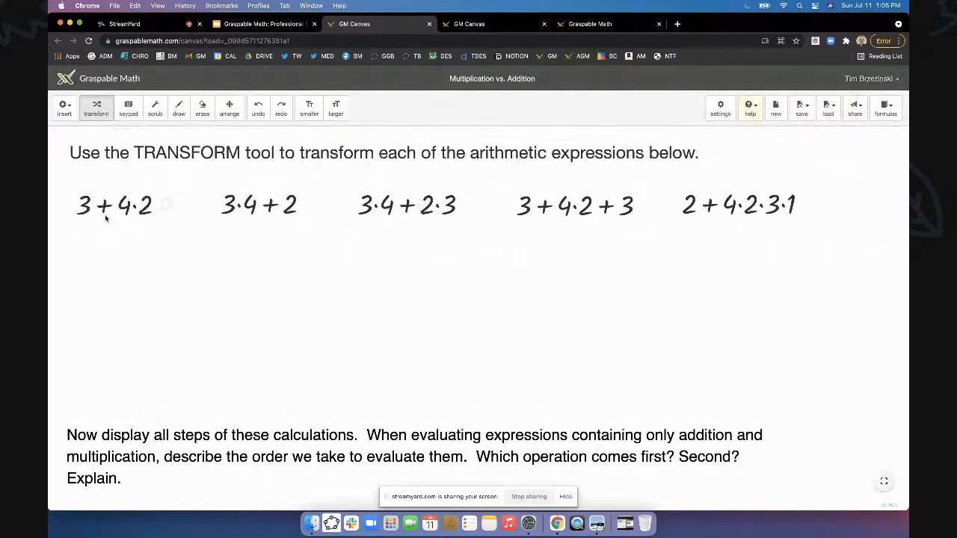
pyautogui.scroll(3, 103, 215)
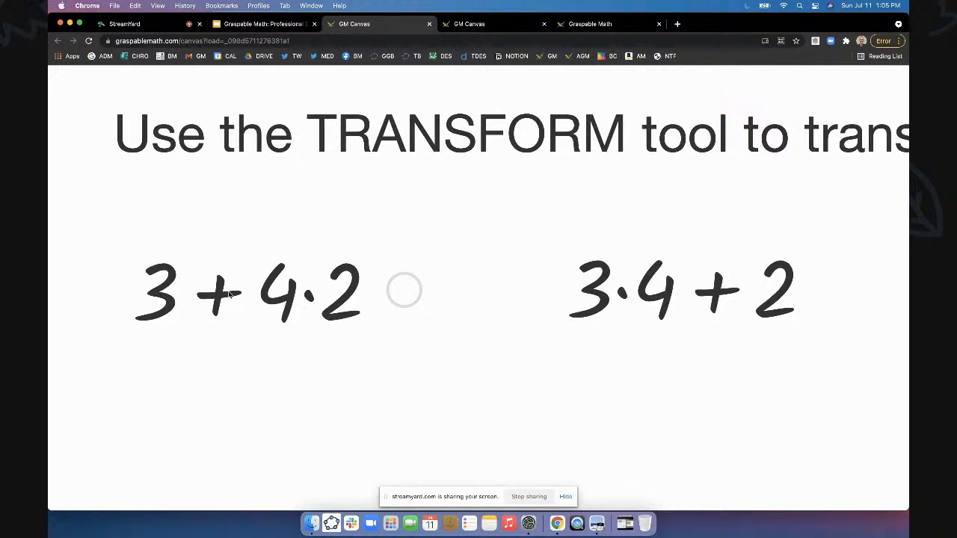
pyautogui.click(307, 299)
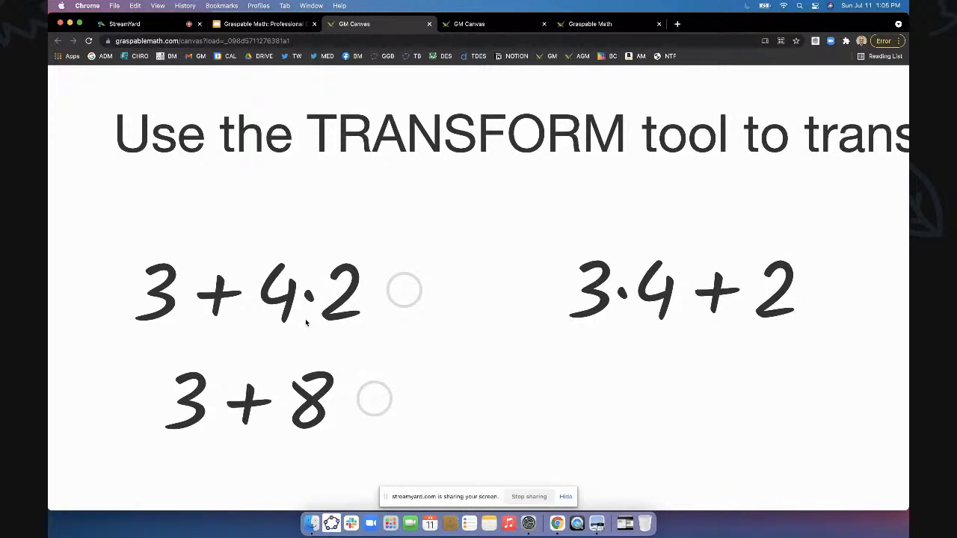
pyautogui.scroll(-2, 302, 392)
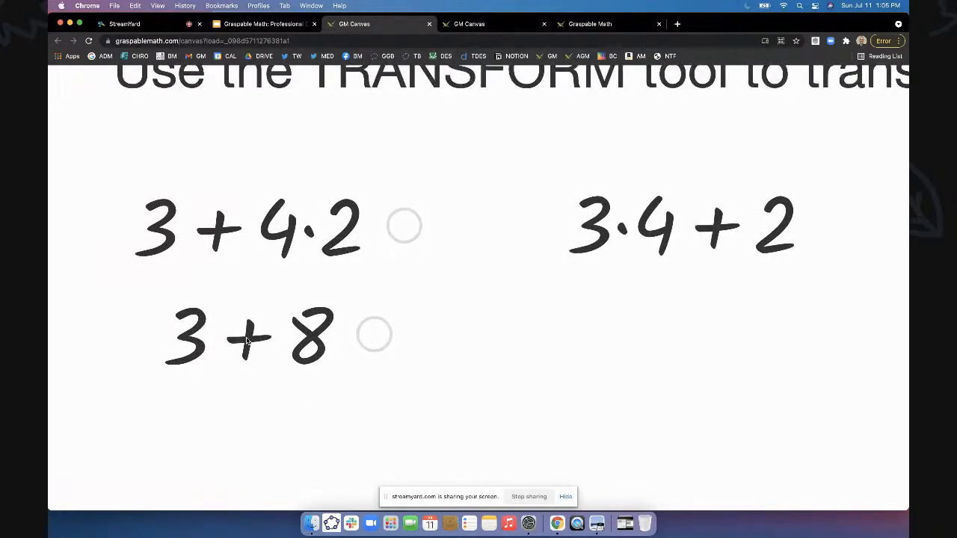
pyautogui.click(248, 341)
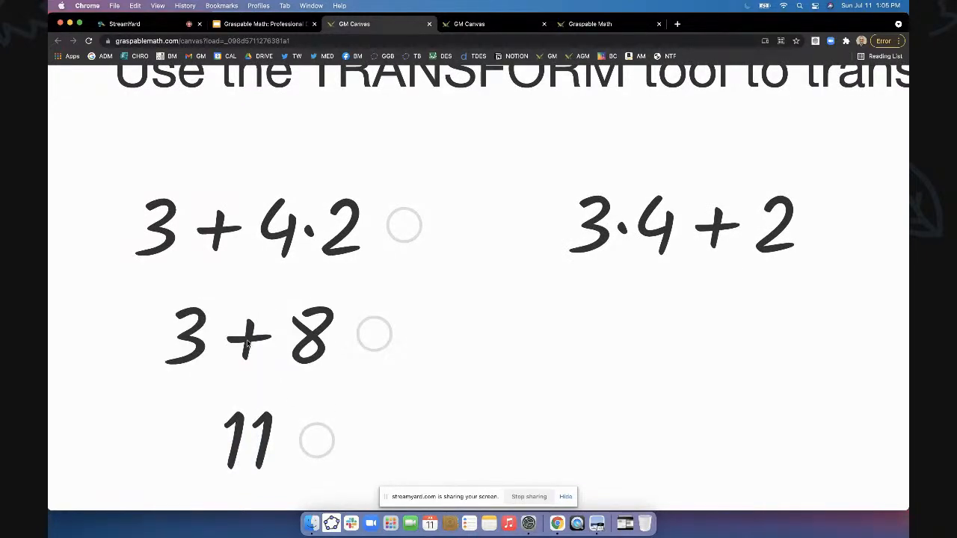
# Evaluate the second expression, 3·4 + 2, by performing the multiplication and adding its product to 2.
pyautogui.hscroll(5, 248, 342)
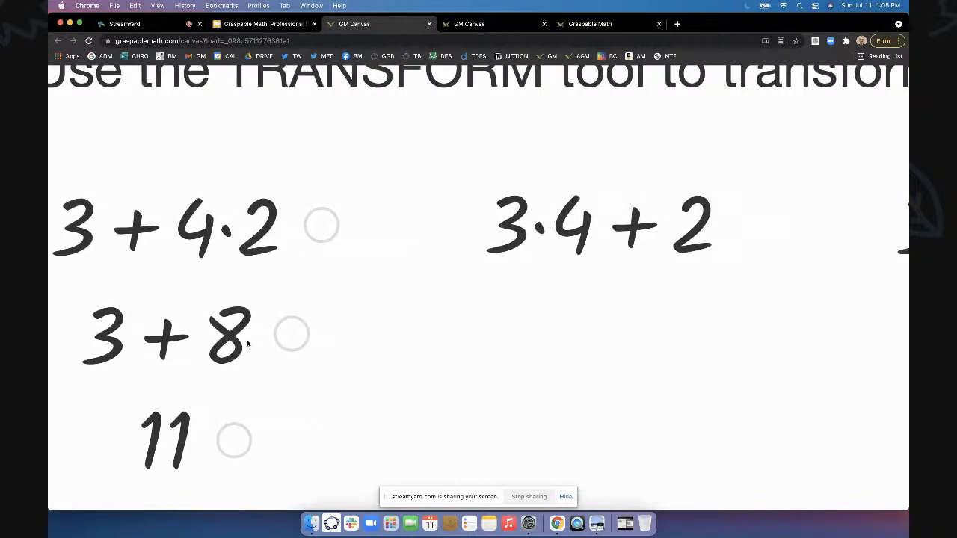
pyautogui.hscroll(2, 247, 344)
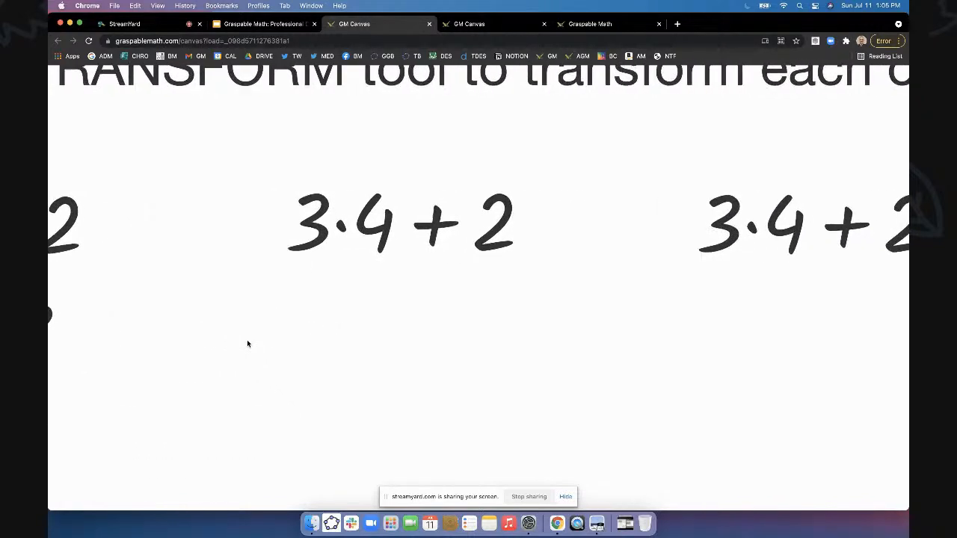
pyautogui.scroll(-2, 248, 344)
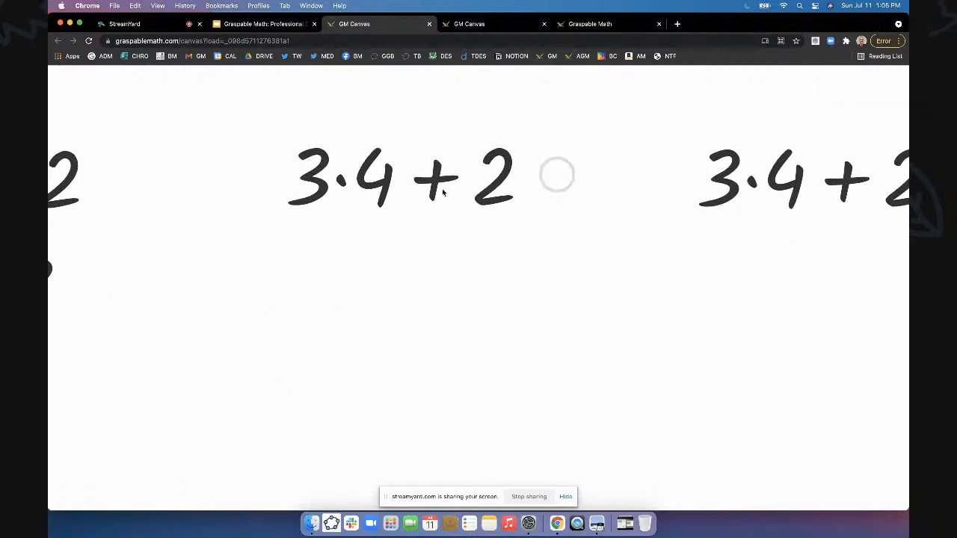
pyautogui.click(343, 185)
pyautogui.click(415, 299)
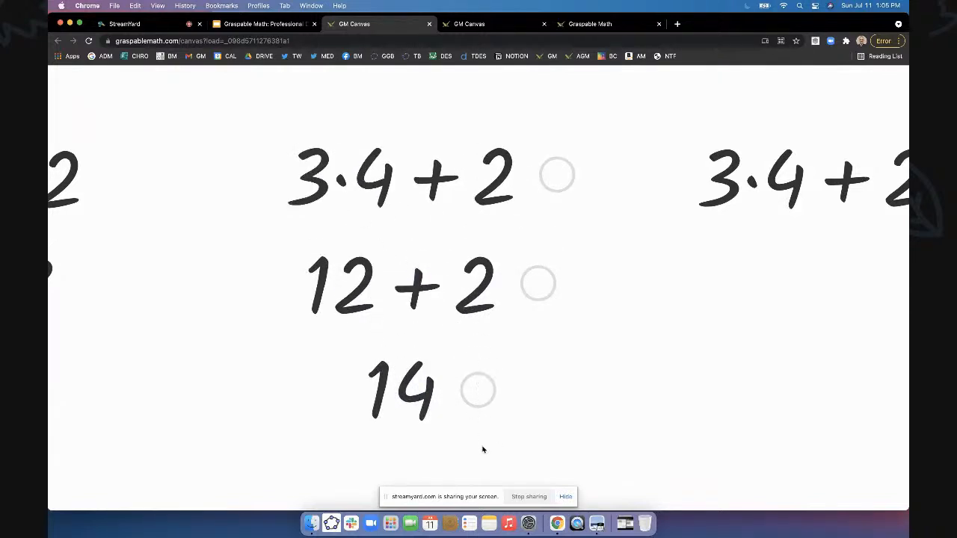
# Evaluate the third expression, 3·4 + 2·3, by performing both multiplications and adding the two products.
pyautogui.hscroll(10, 456, 320)
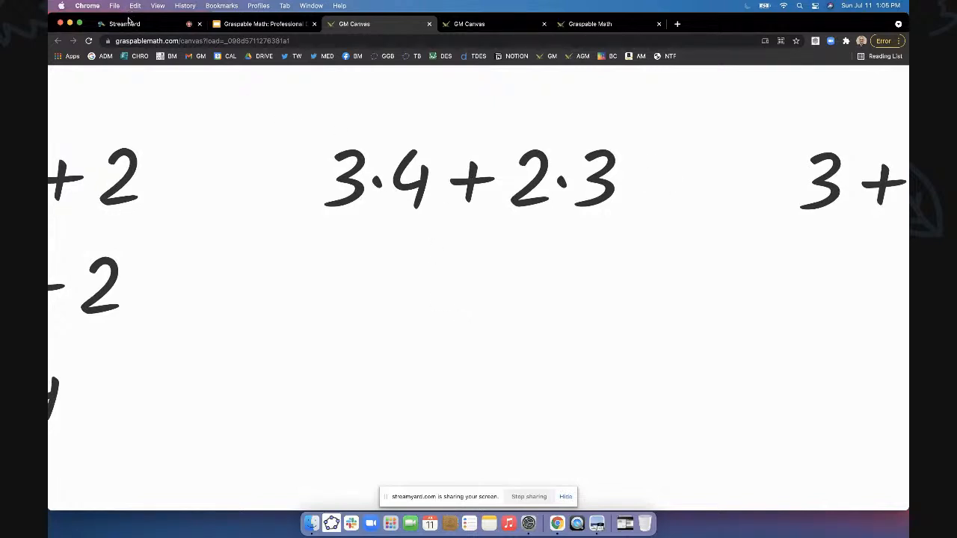
pyautogui.click(380, 182)
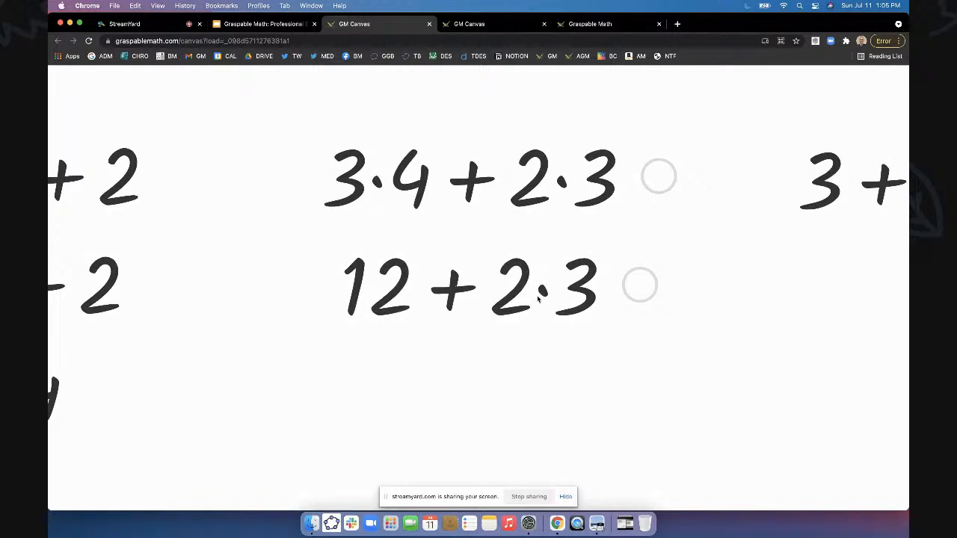
pyautogui.click(549, 293)
pyautogui.click(488, 303)
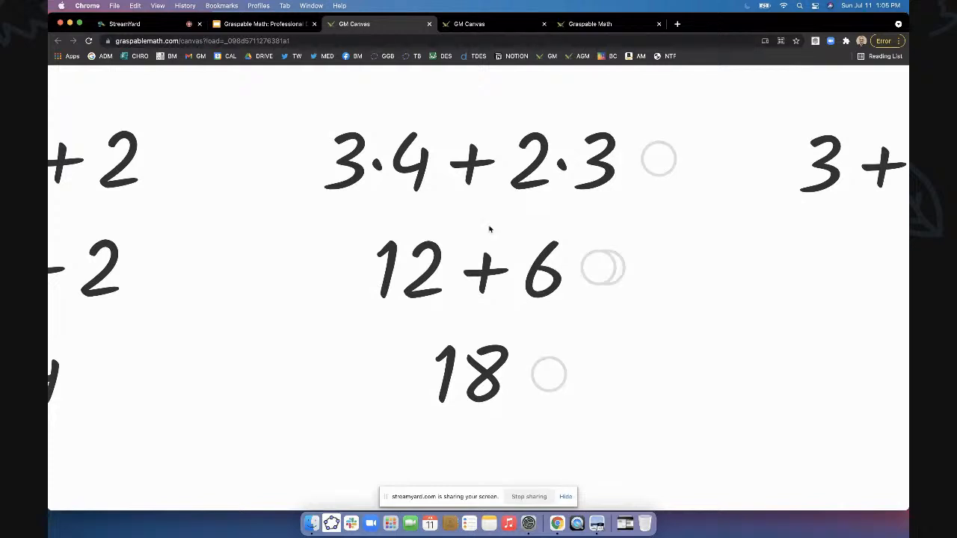
# Simplify the fourth expression, 3 + 4·2 + 3, to 11 + 3 by multiplying 4·2 and performing the first addition.
pyautogui.hscroll(8, 497, 233)
pyautogui.hscroll(6, 496, 231)
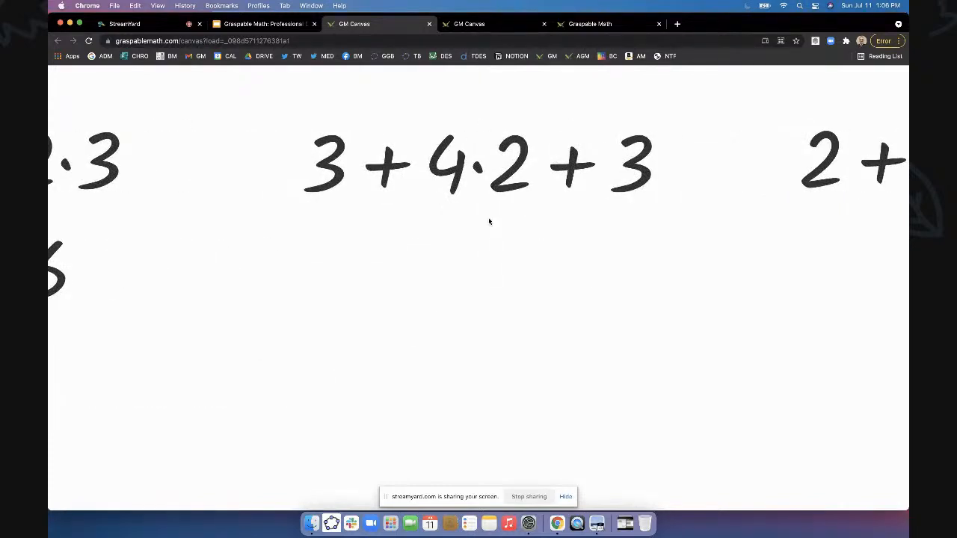
pyautogui.click(470, 170)
pyautogui.click(417, 271)
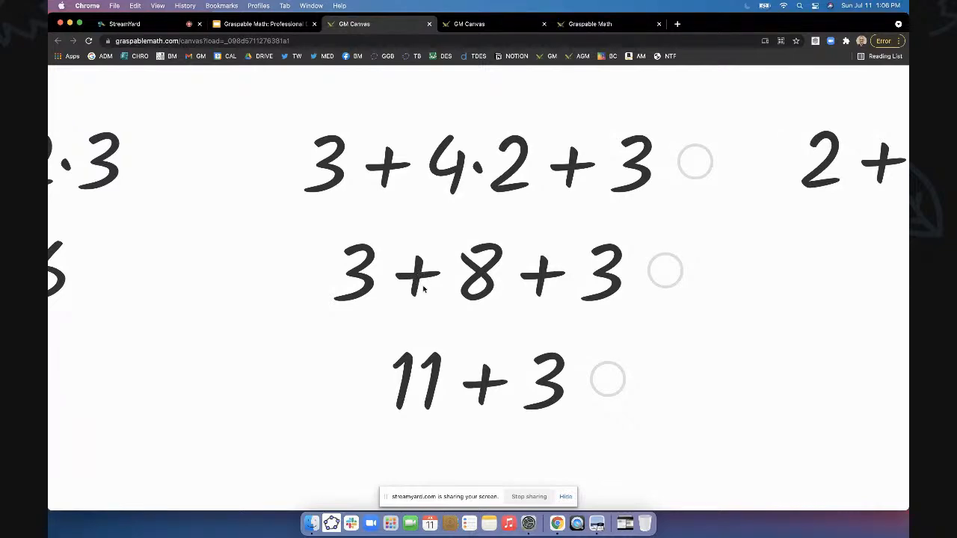
# Switch to StreamYard and stop sharing the screen in the live broadcast.
pyautogui.click(139, 23)
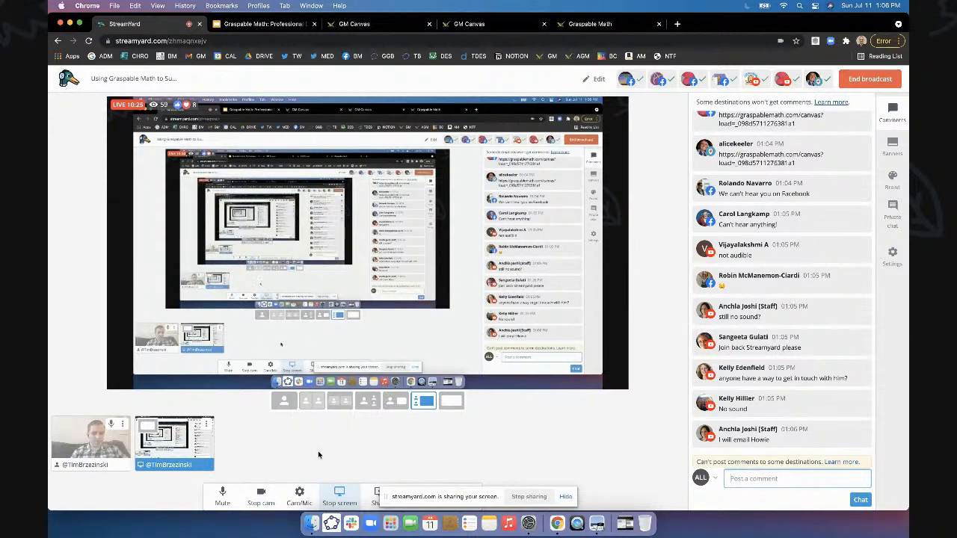
pyautogui.click(343, 499)
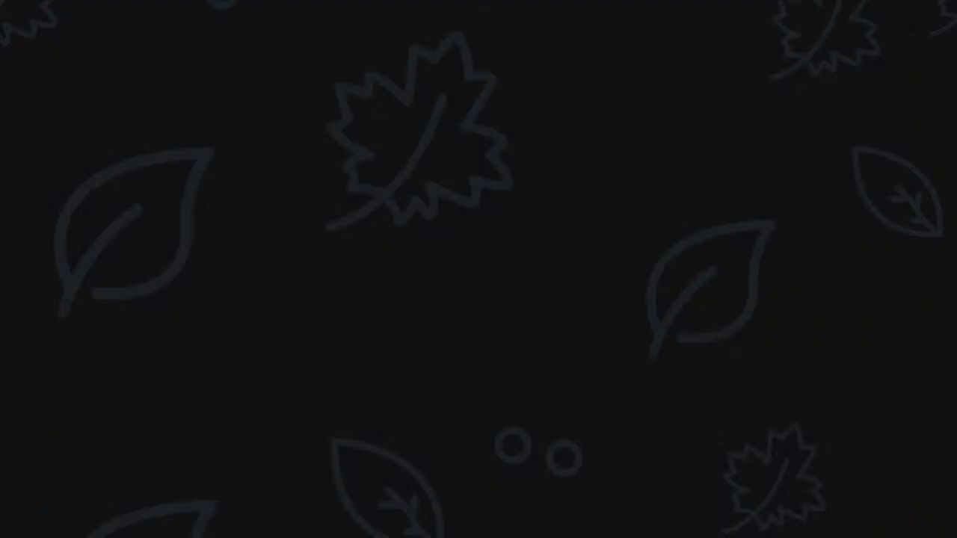
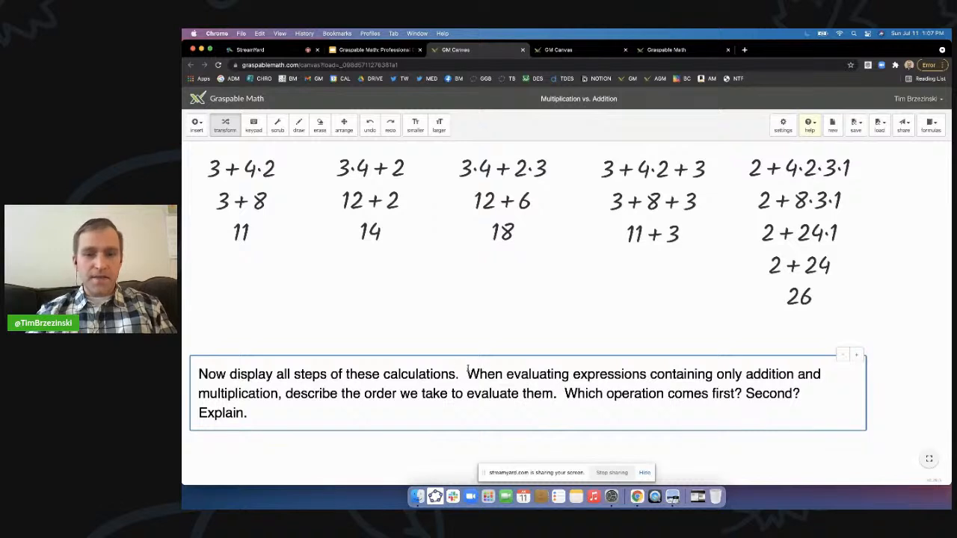
# Highlight the canvas prompt about describing the order of evaluation and examine the worked steps of the expressions up close.
pyautogui.moveTo(467, 369); pyautogui.dragTo(560, 393)
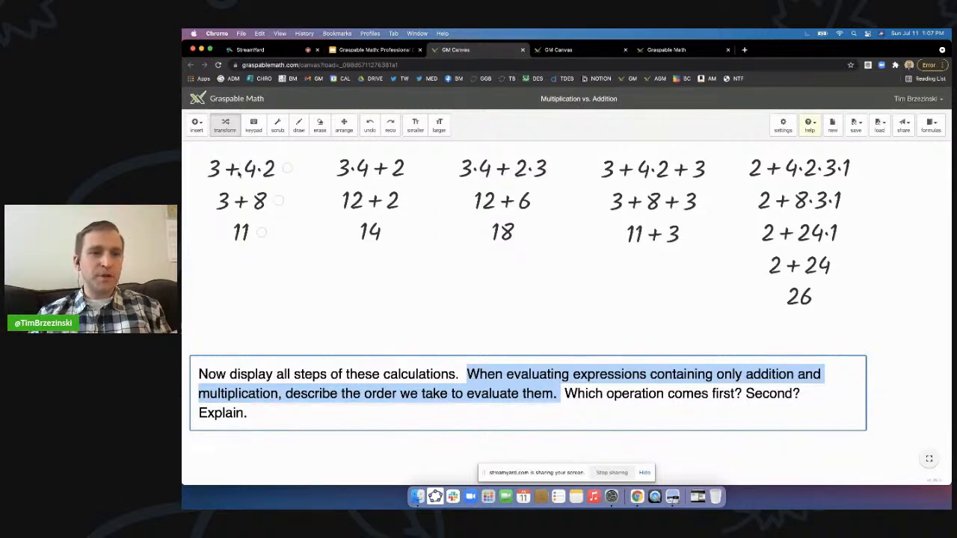
pyautogui.scroll(5, 239, 173)
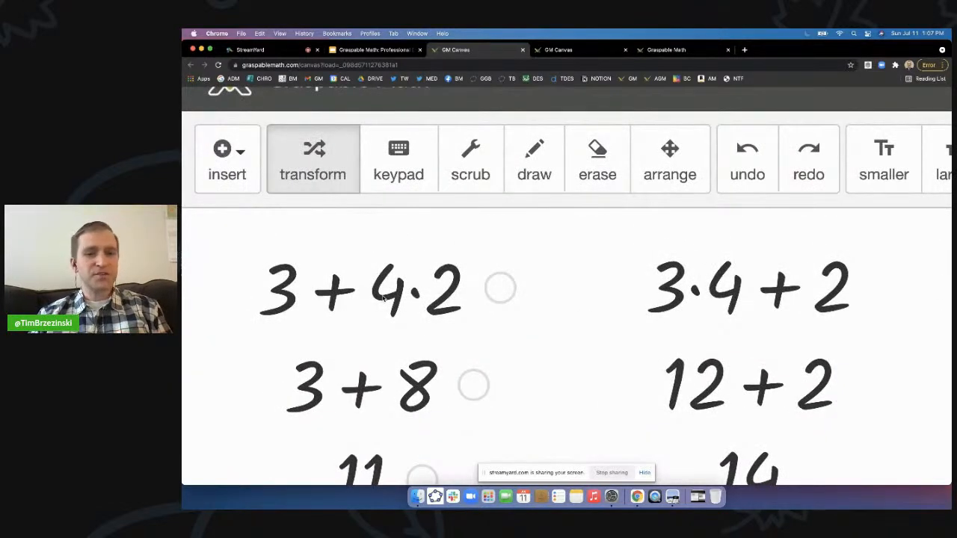
pyautogui.scroll(-1, 383, 298)
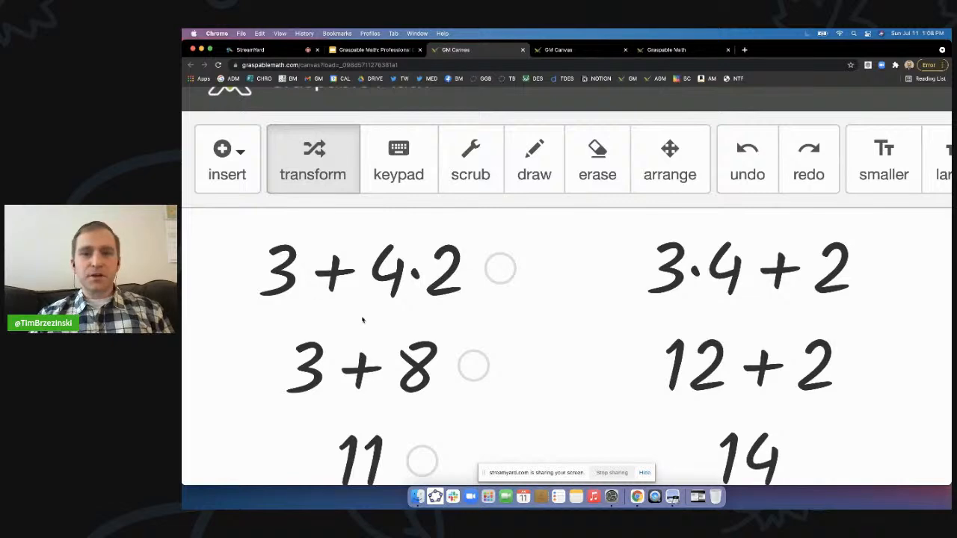
pyautogui.scroll(-5, 367, 256)
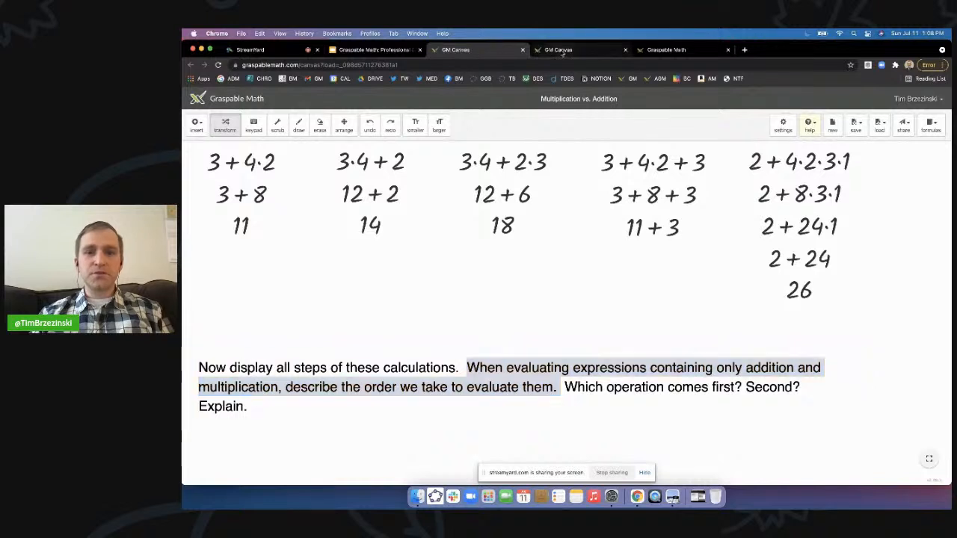
# Switch to the blank Untitled Math Sheet and review the insertable object types down to Geometry 3D.
pyautogui.click(560, 50)
pyautogui.click(331, 65)
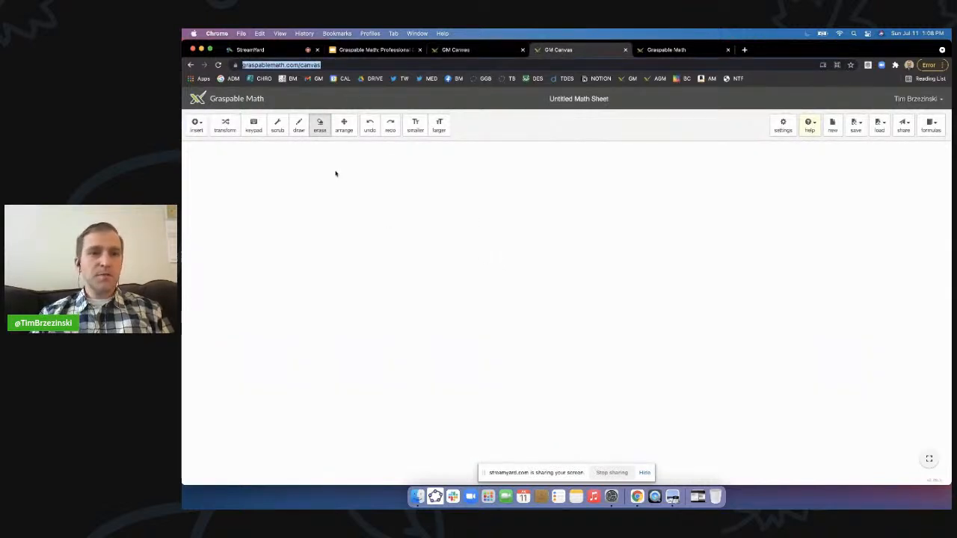
pyautogui.scroll(5, 202, 132)
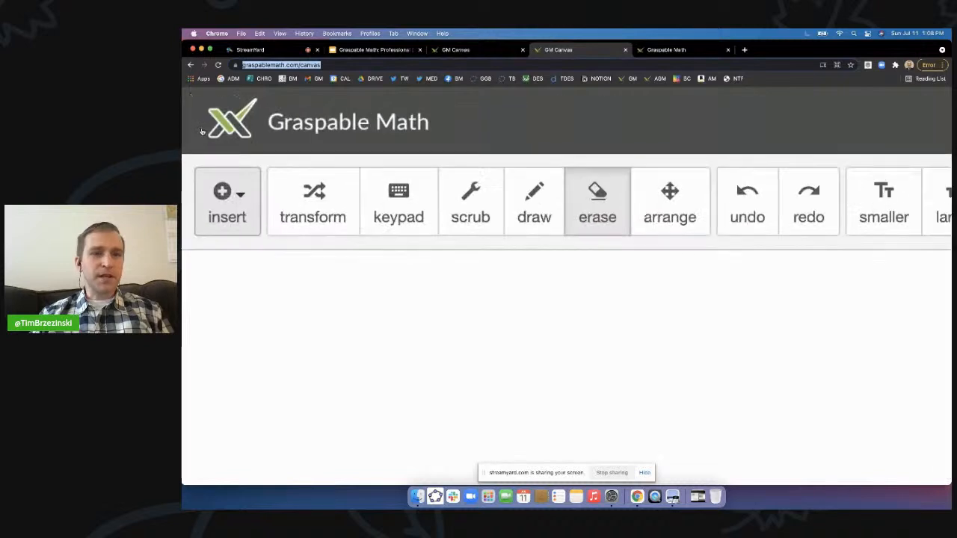
pyautogui.click(248, 214)
pyautogui.scroll(-5, 261, 340)
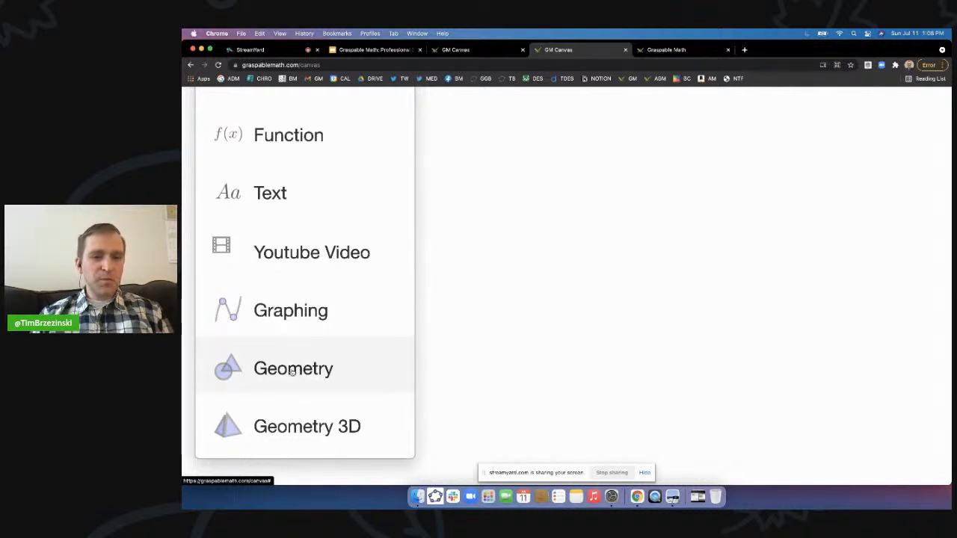
# Insert a Geometry object and move it toward the upper-left corner of the blank canvas with Arrange.
pyautogui.scroll(-5, 293, 372)
pyautogui.click(228, 258)
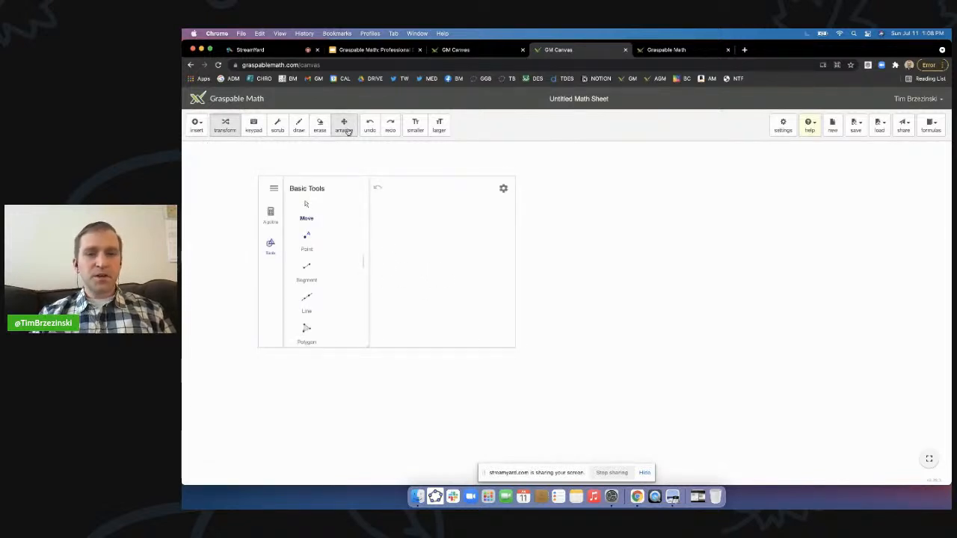
pyautogui.scroll(5, 348, 131)
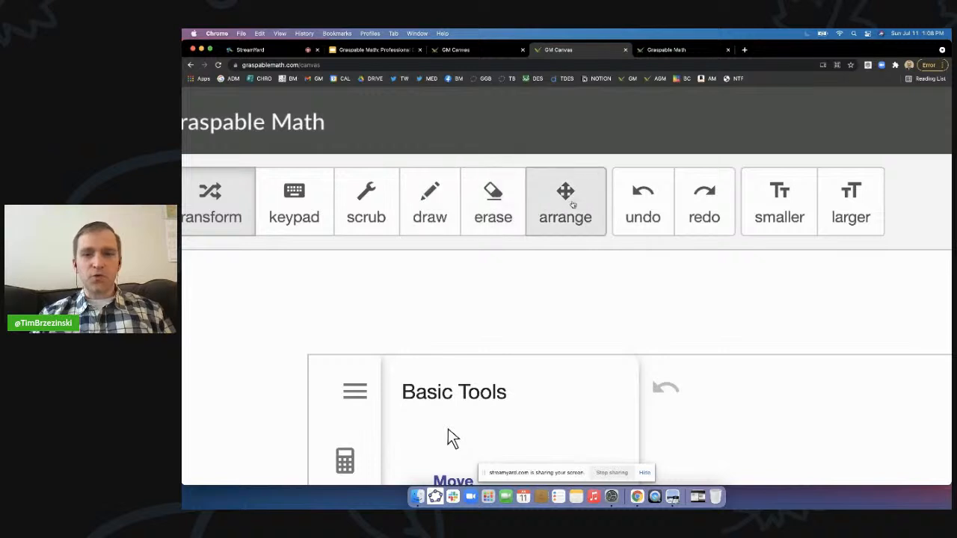
pyautogui.click(572, 204)
pyautogui.moveTo(636, 416); pyautogui.dragTo(529, 330)
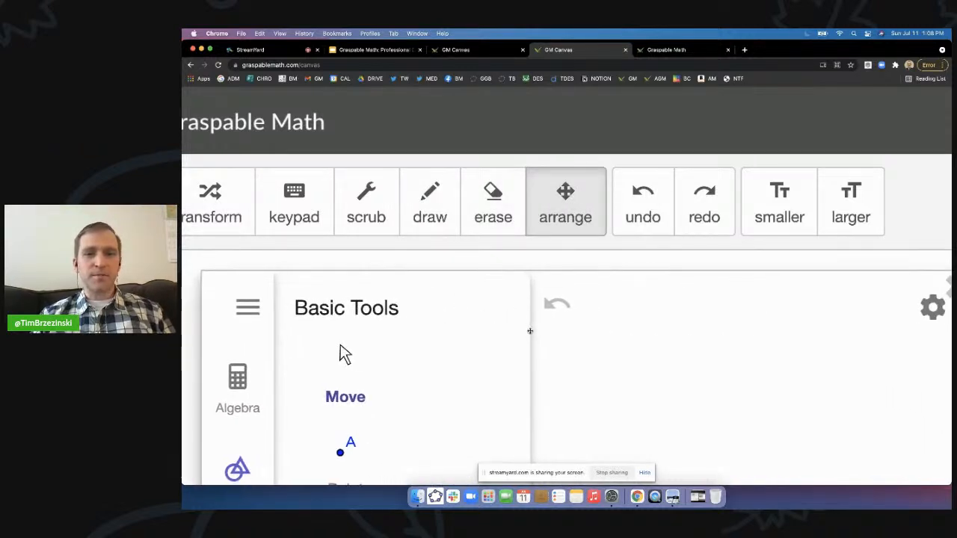
# Enlarge the Geometry object to fill over half the canvas width and shift it slightly closer to the left edge.
pyautogui.scroll(-5, 529, 330)
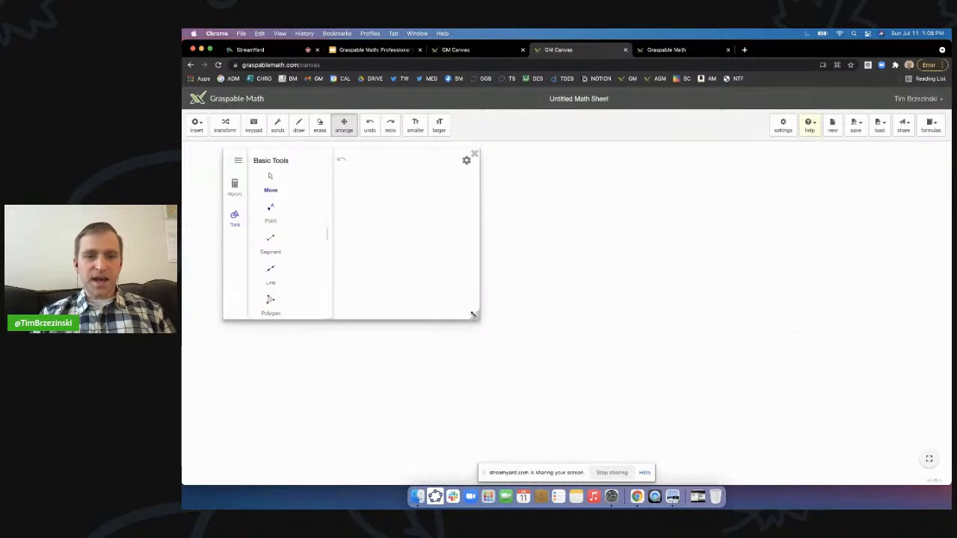
pyautogui.moveTo(474, 316); pyautogui.dragTo(657, 440)
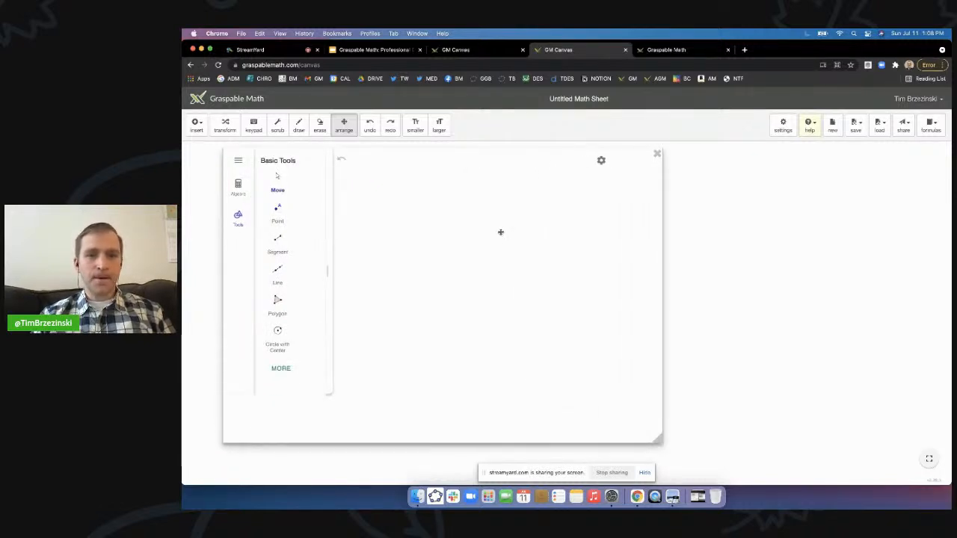
pyautogui.moveTo(500, 230); pyautogui.dragTo(478, 235)
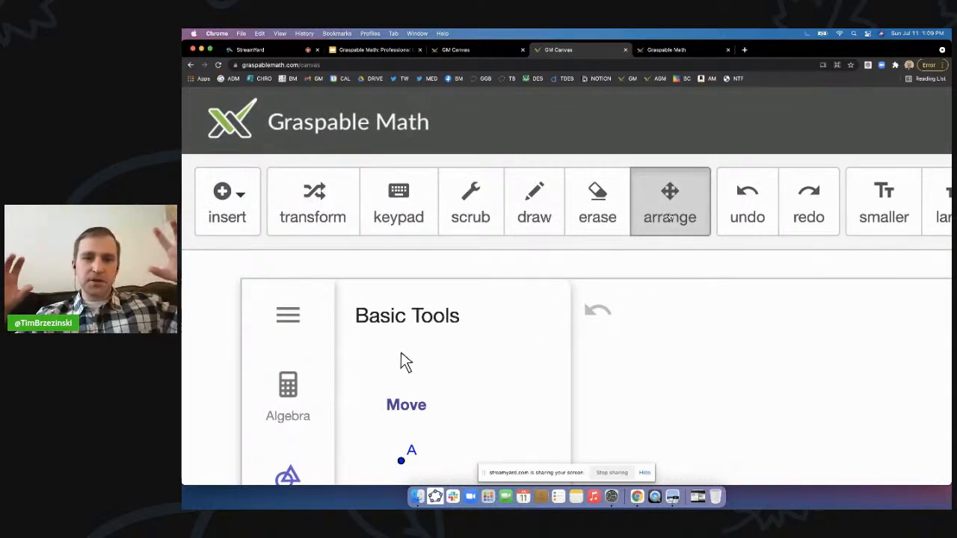
# Return to Transform mode and widen the Geometry object's Basic Tools area to show three tools per row.
pyautogui.click(299, 200)
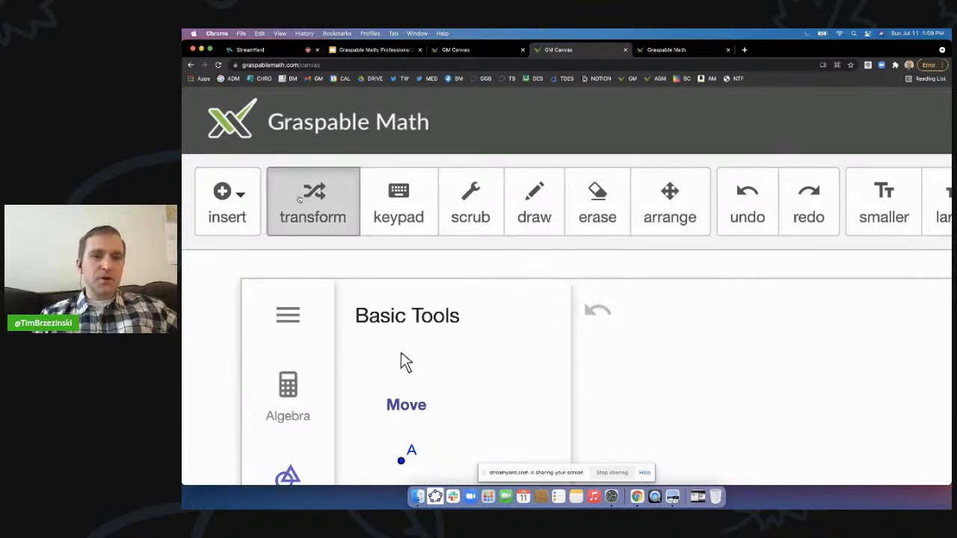
pyautogui.scroll(-5, 701, 350)
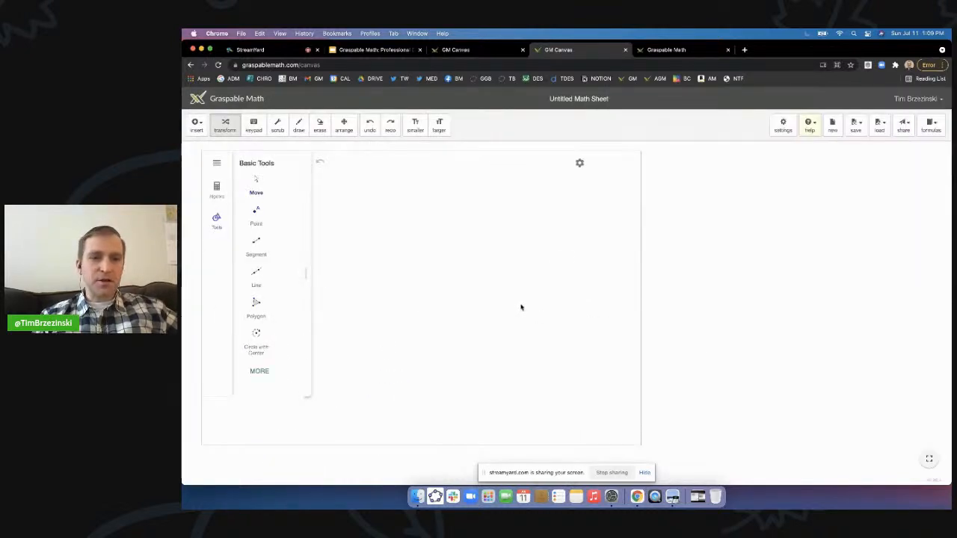
pyautogui.moveTo(306, 273); pyautogui.dragTo(353, 273)
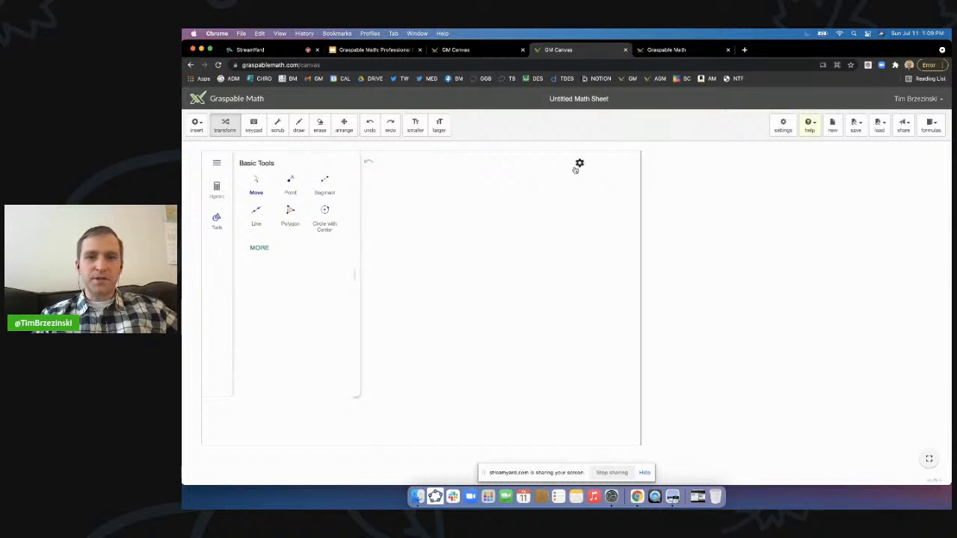
# Show Major Gridlines and the coordinate axes in the Geometry object.
pyautogui.click(578, 164)
pyautogui.click(525, 182)
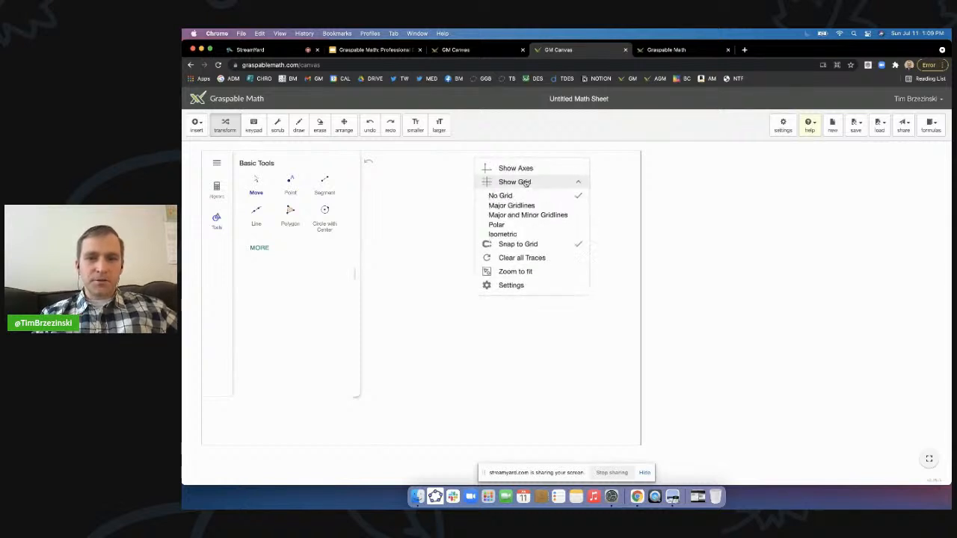
pyautogui.click(514, 207)
pyautogui.click(578, 164)
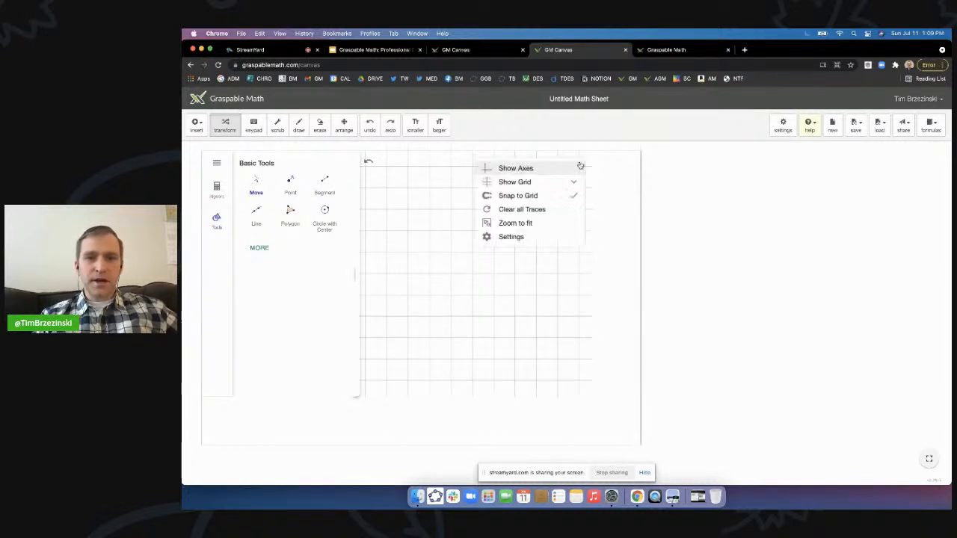
pyautogui.click(548, 171)
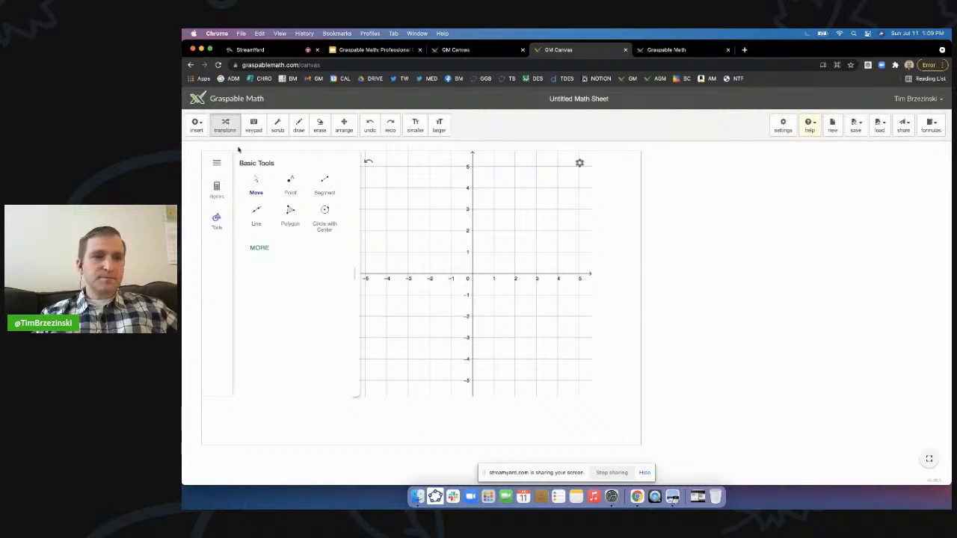
# Insert the math expression (x − 2)^2 + (y − 3)^2 = 2^2 on the canvas.
pyautogui.scroll(10, 201, 132)
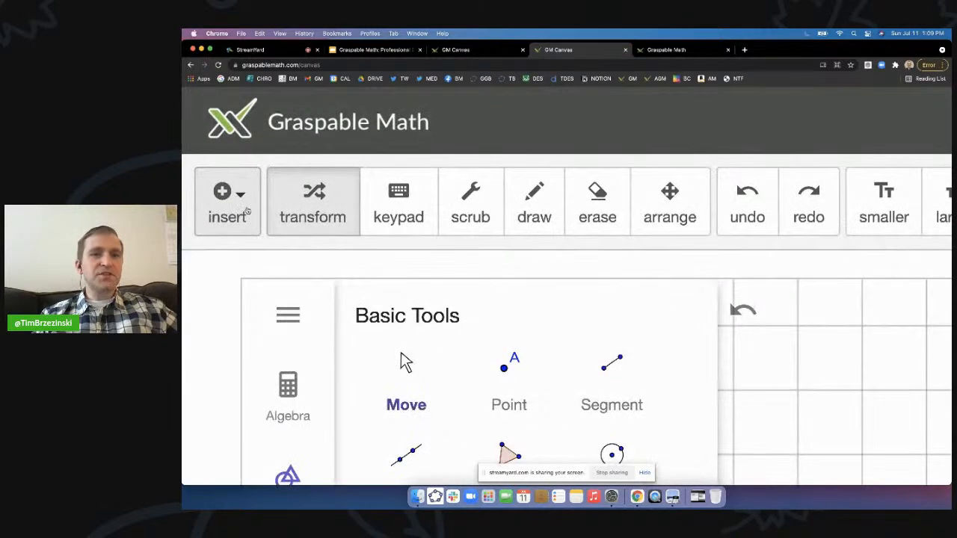
pyautogui.click(246, 211)
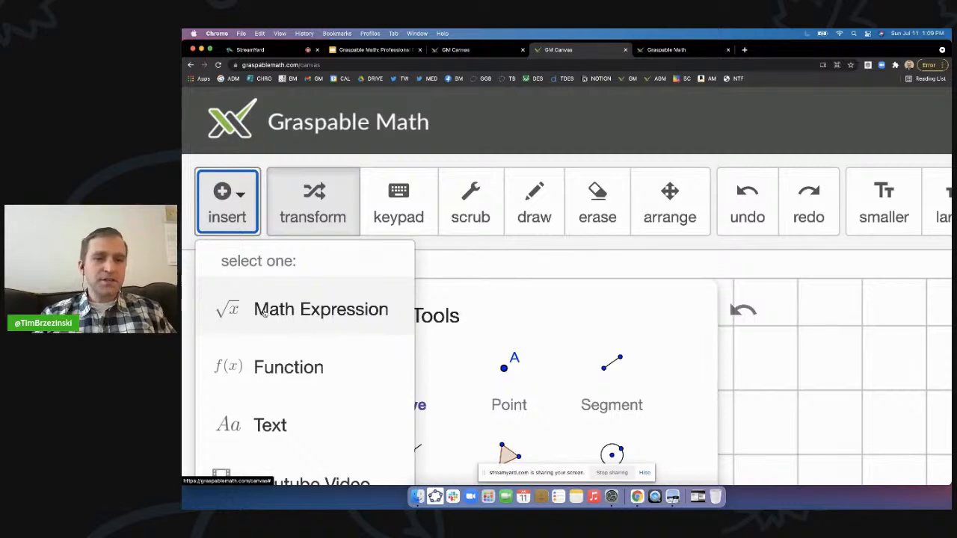
pyautogui.press('super+0')
pyautogui.click(228, 162)
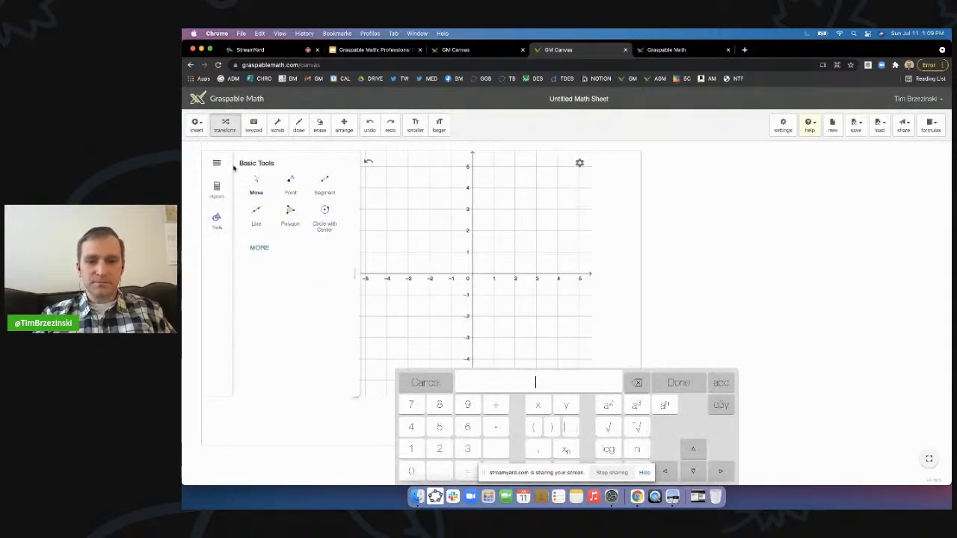
pyautogui.scroll(5, 539, 381)
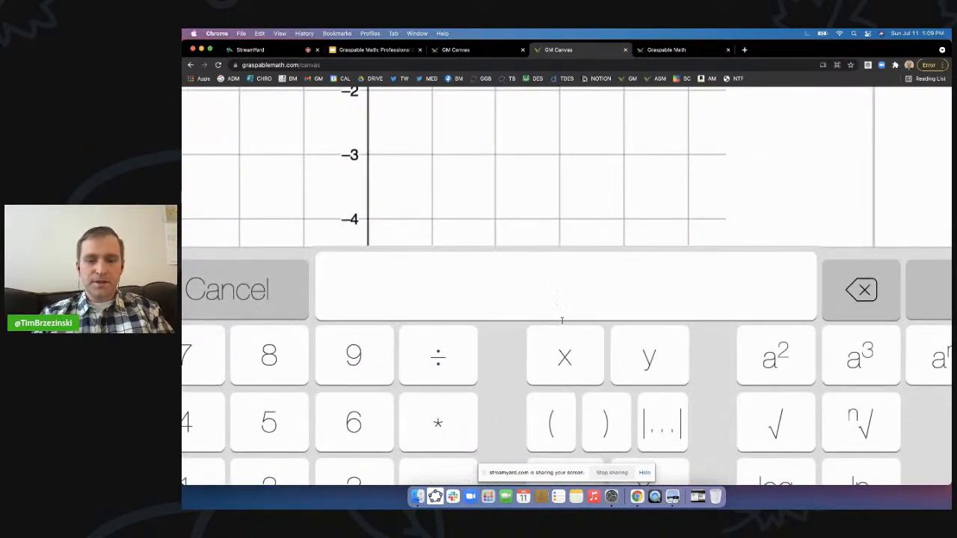
pyautogui.write('(x-2')
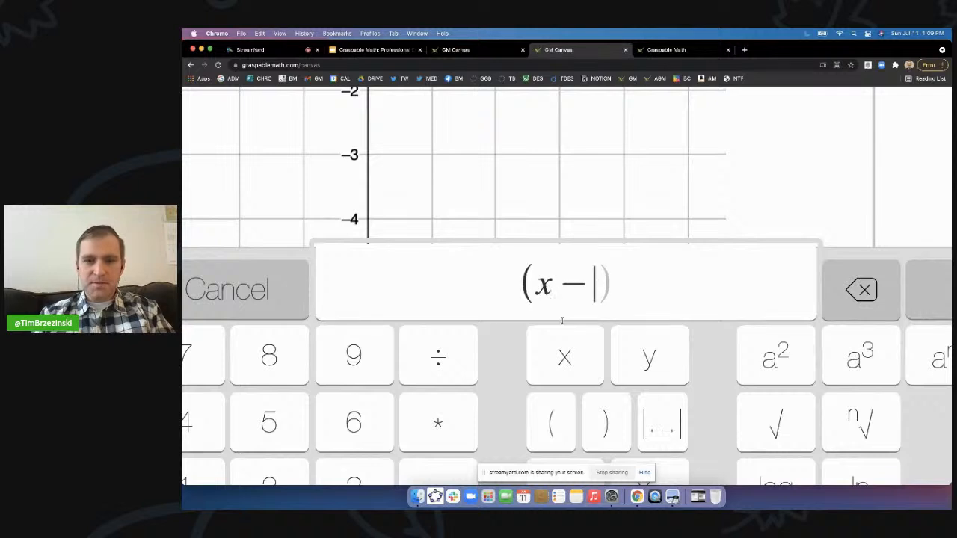
pyautogui.write(')^2')
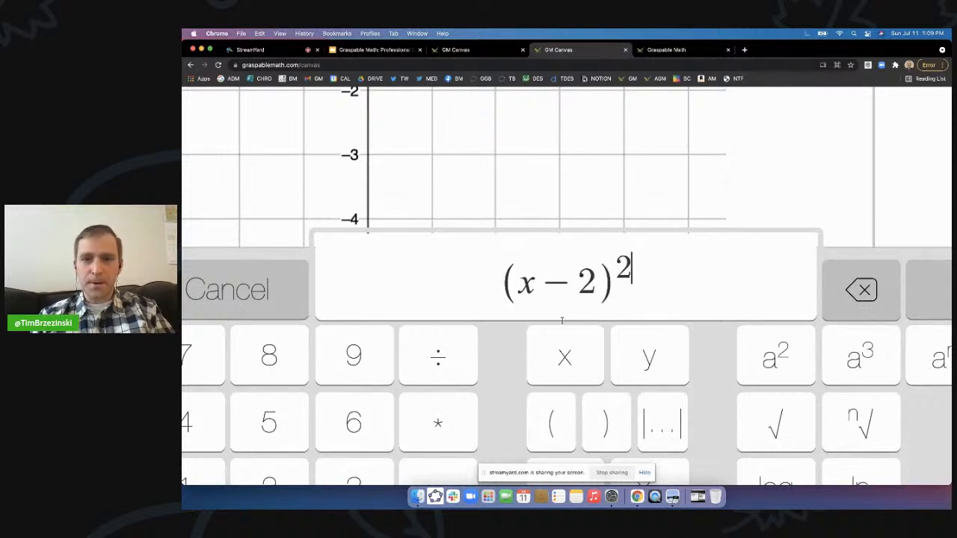
pyautogui.write('+(y')
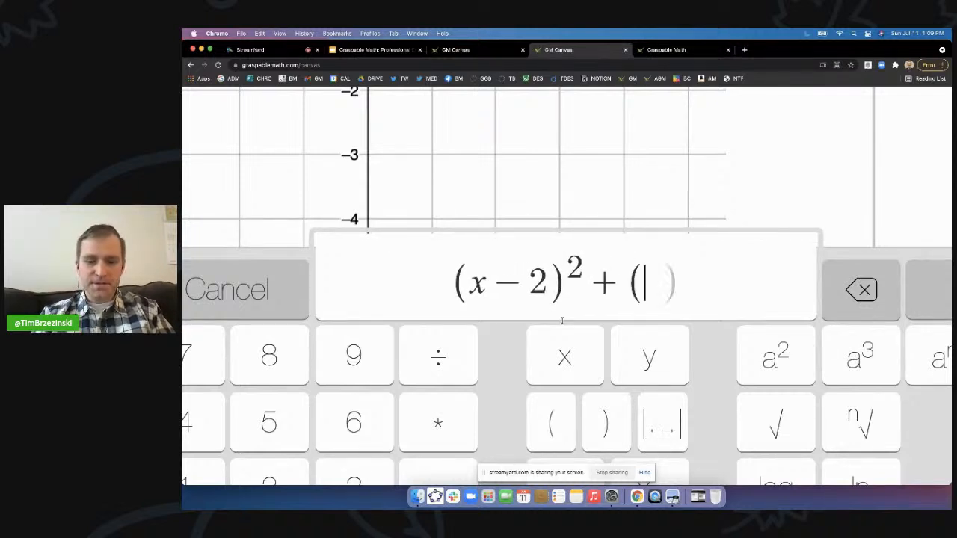
pyautogui.write('-3)')
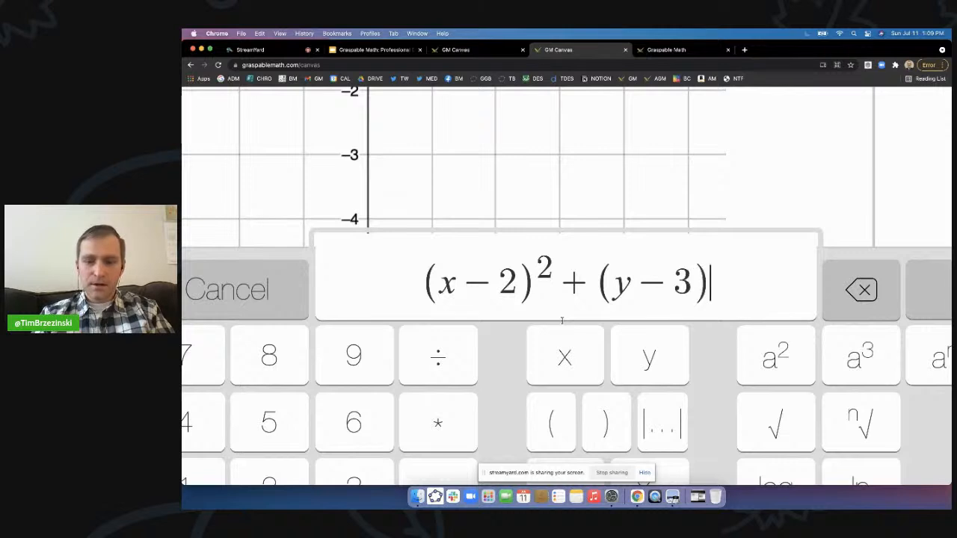
pyautogui.write('^2=')
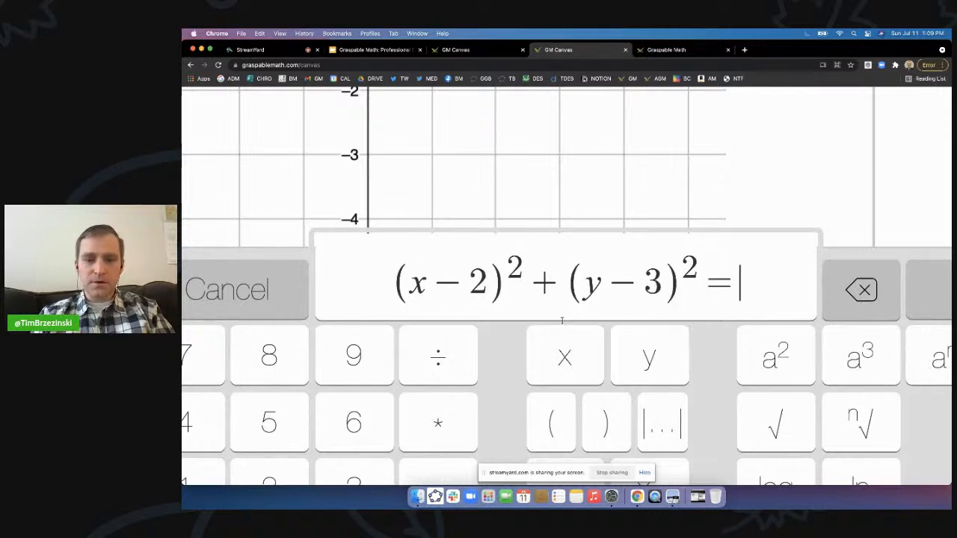
pyautogui.write('2^2')
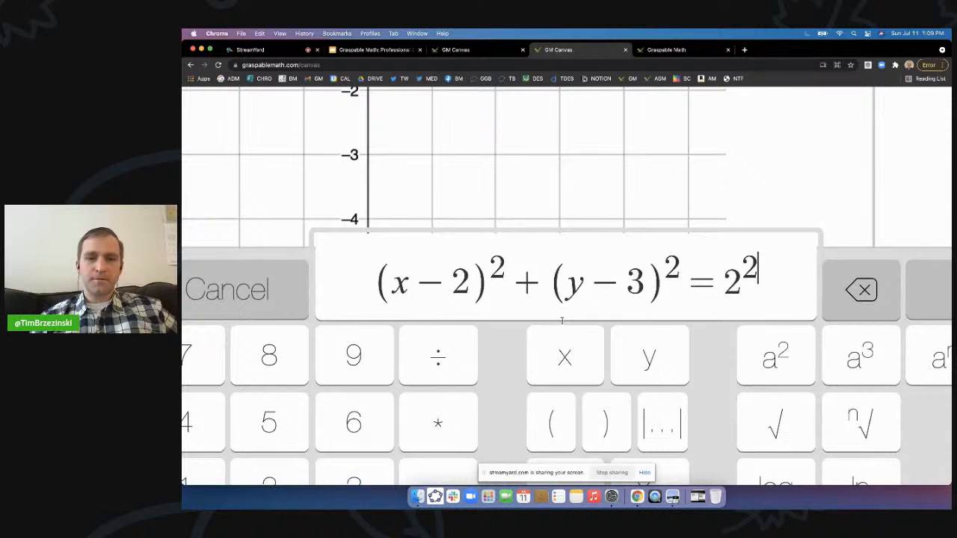
pyautogui.hscroll(5, 596, 311)
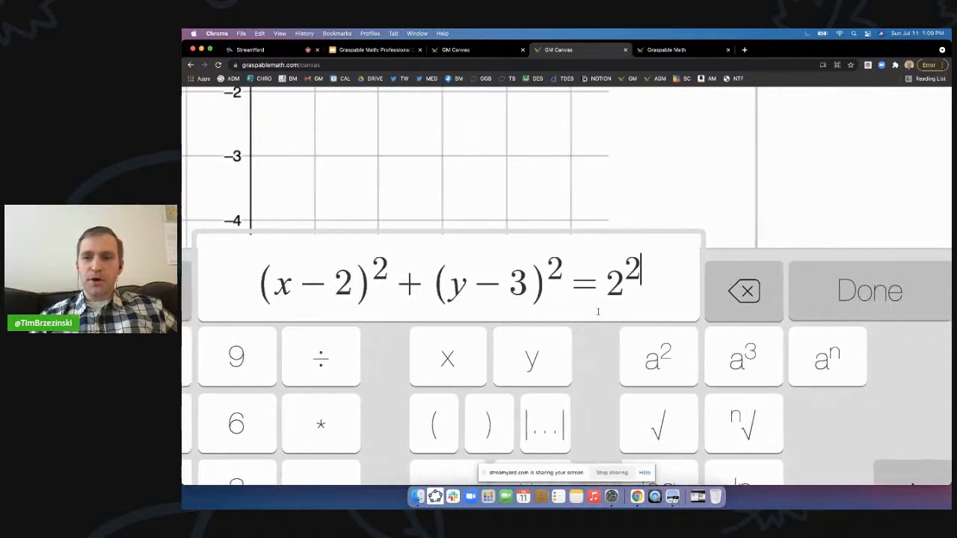
pyautogui.scroll(-10, 573, 294)
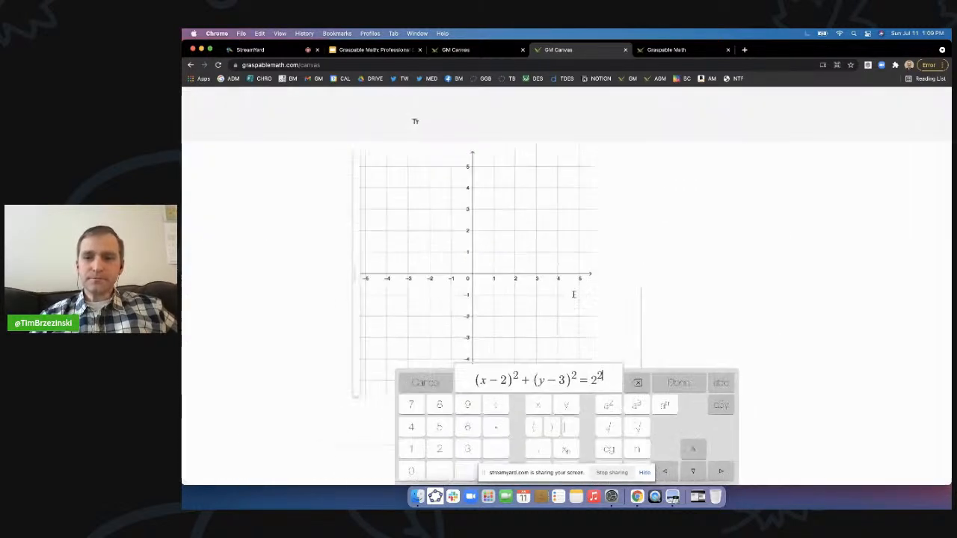
pyautogui.click(680, 382)
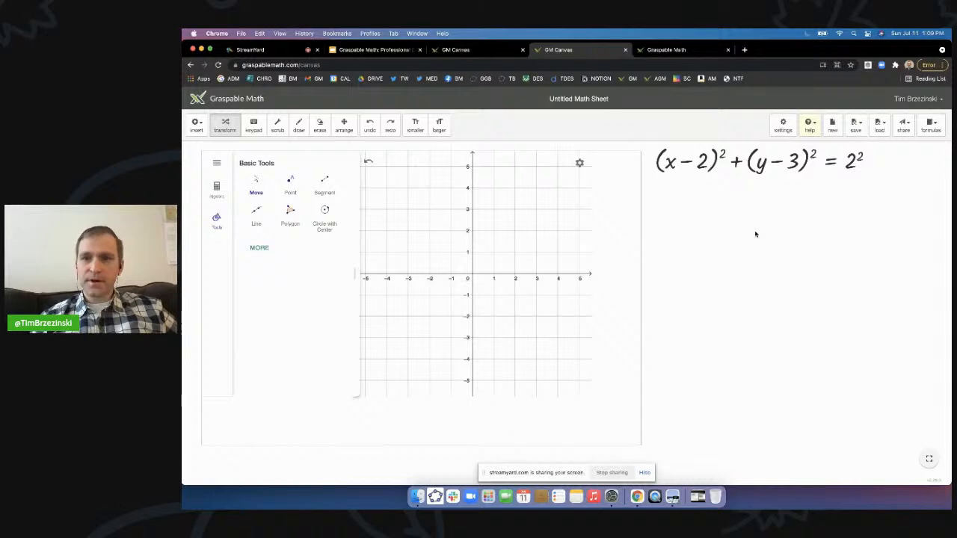
# Move the circle equation down with Arrange so it sits beside the coordinate grid.
pyautogui.scroll(5, 348, 128)
pyautogui.click(345, 127)
pyautogui.scroll(-5, 555, 199)
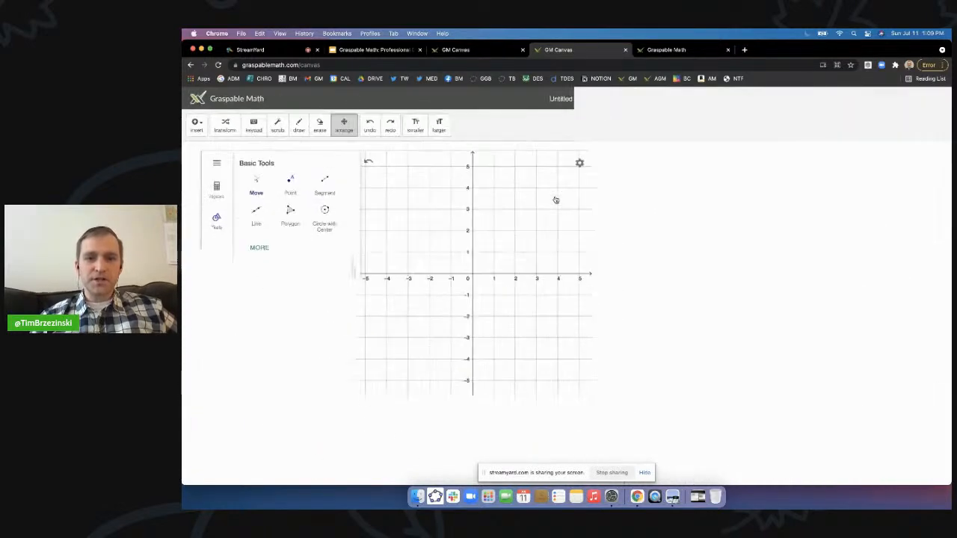
pyautogui.moveTo(751, 168); pyautogui.dragTo(769, 242)
# Link the circle equation to the Geometry object in Transform mode to graph it on the grid.
pyautogui.click(225, 125)
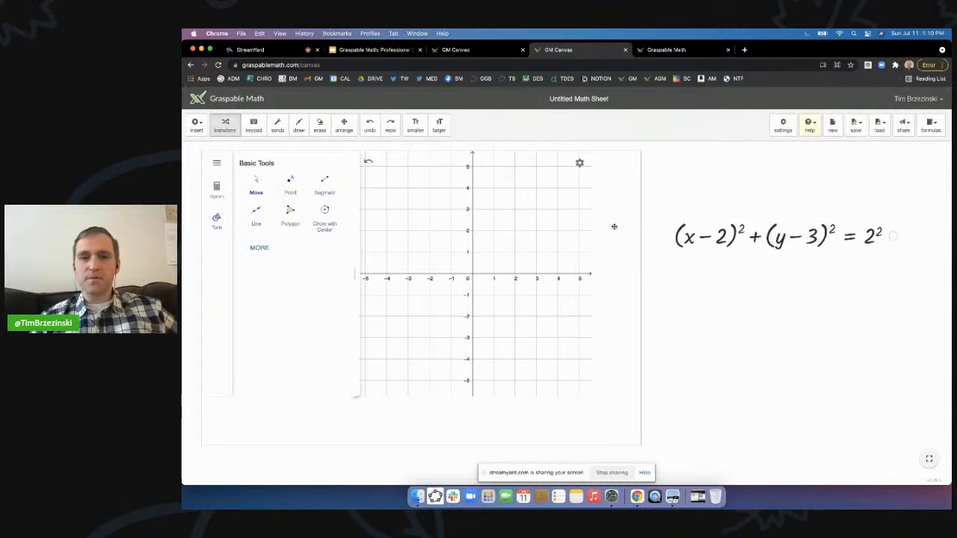
pyautogui.scroll(5, 892, 238)
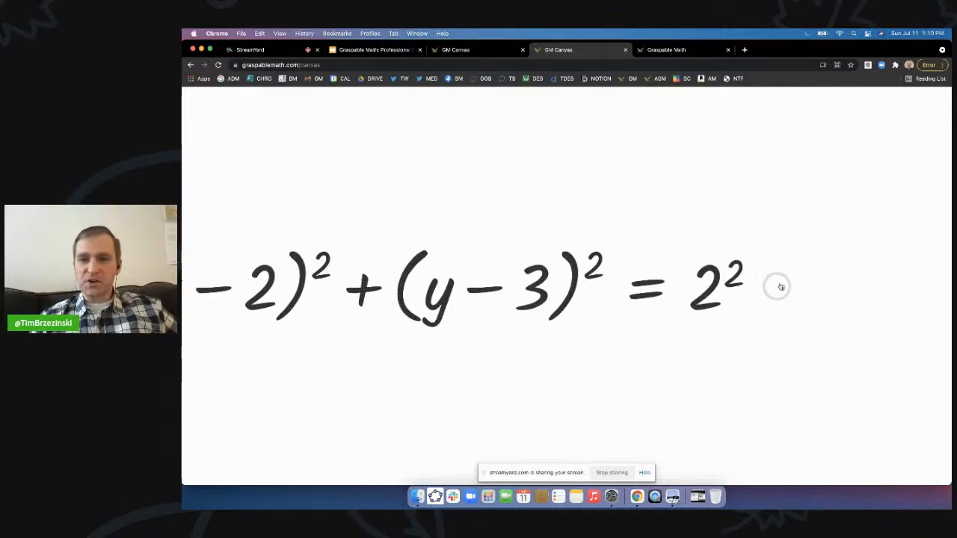
pyautogui.scroll(-5, 780, 293)
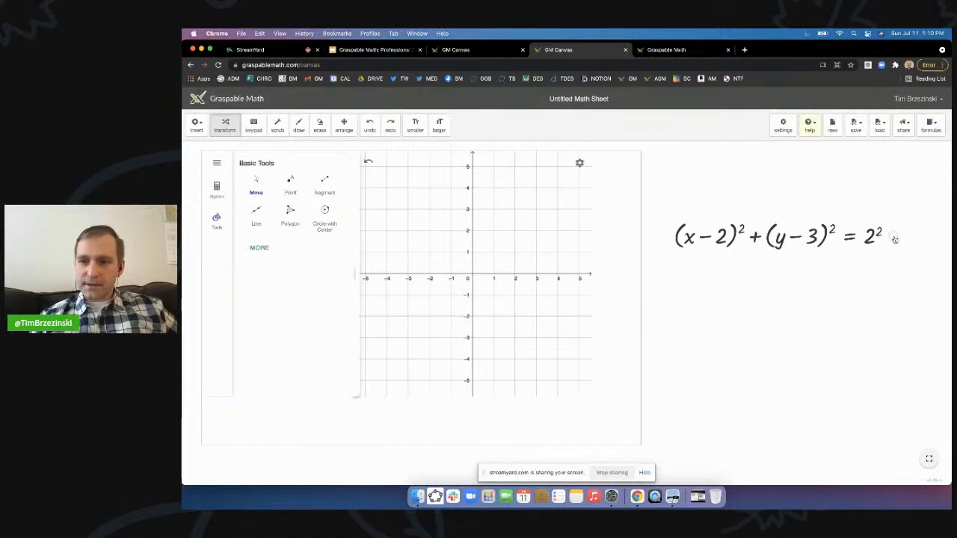
pyautogui.moveTo(893, 239); pyautogui.dragTo(412, 285)
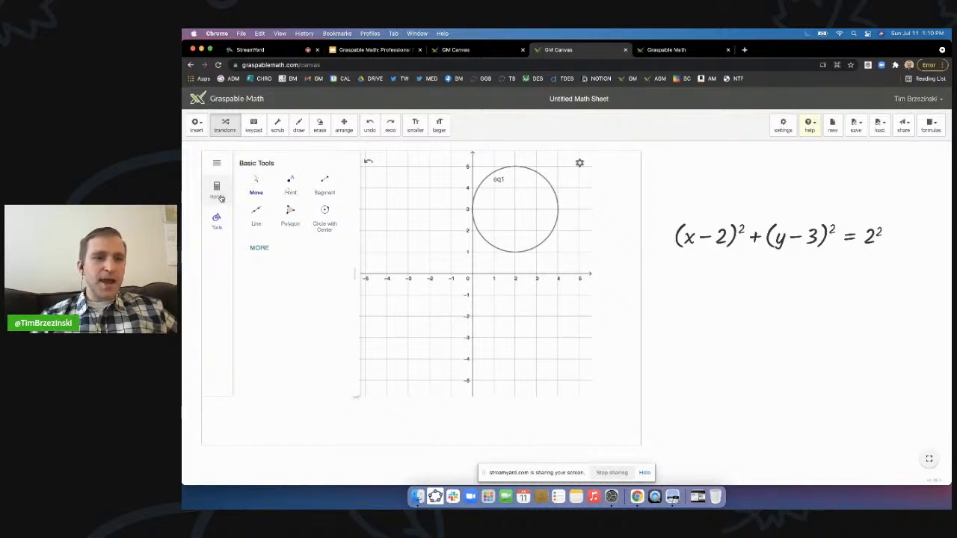
# Plot the circle's centre point by entering center(eq1) in the Geometry object's Algebra view.
pyautogui.scroll(5, 221, 198)
pyautogui.click(297, 252)
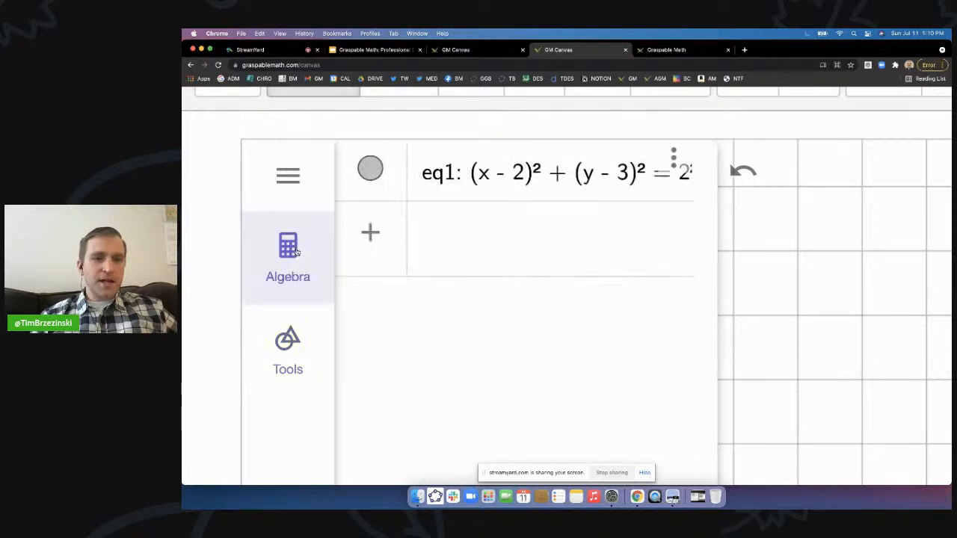
pyautogui.click(463, 243)
pyautogui.write('c')
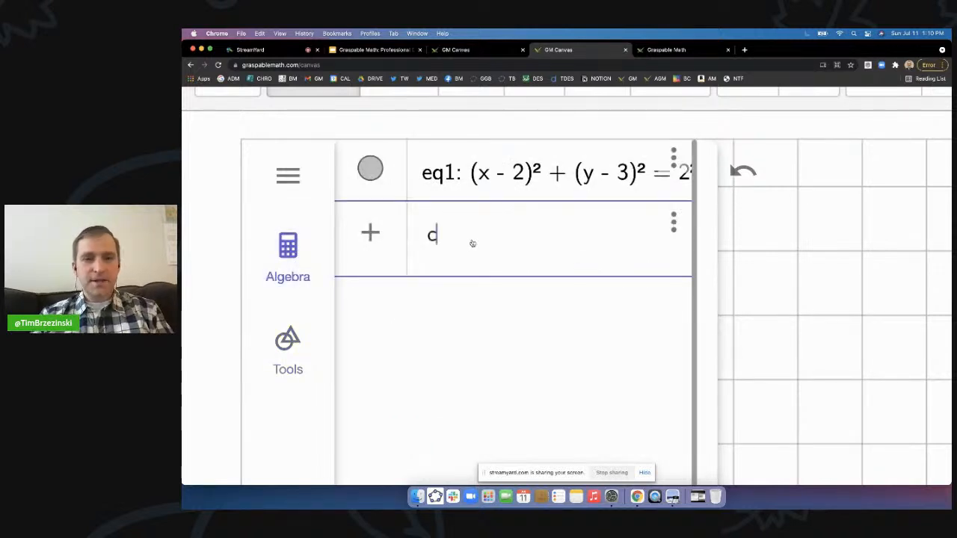
pyautogui.write('enter')
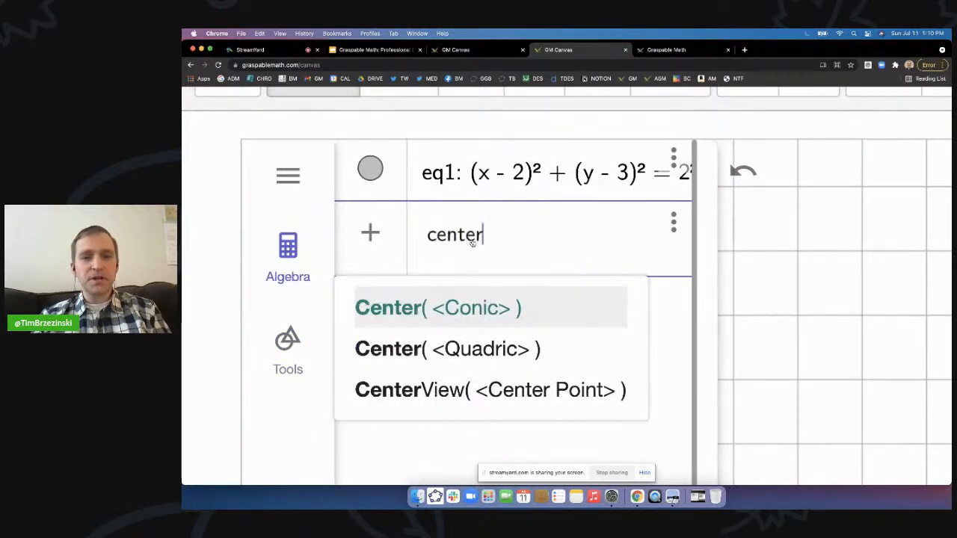
pyautogui.write('(eq')
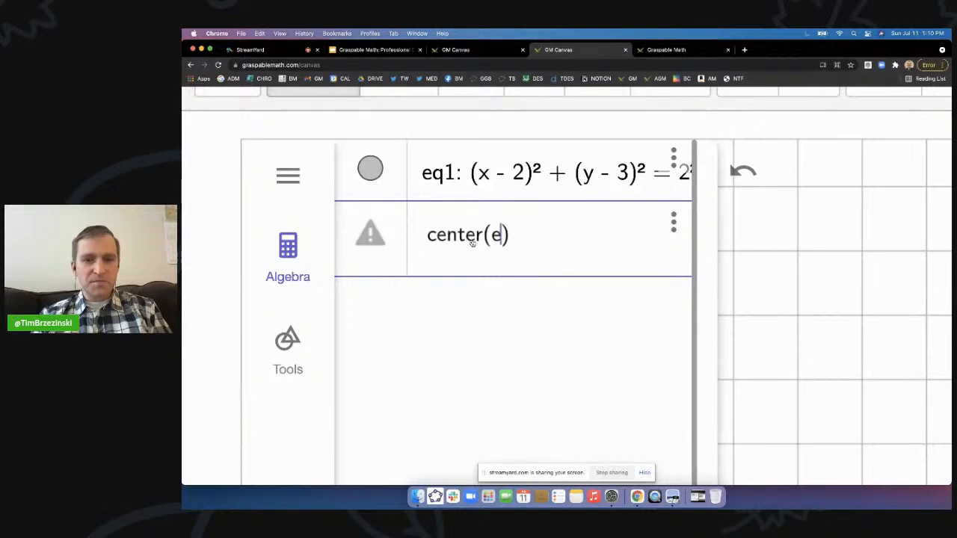
pyautogui.write('1')
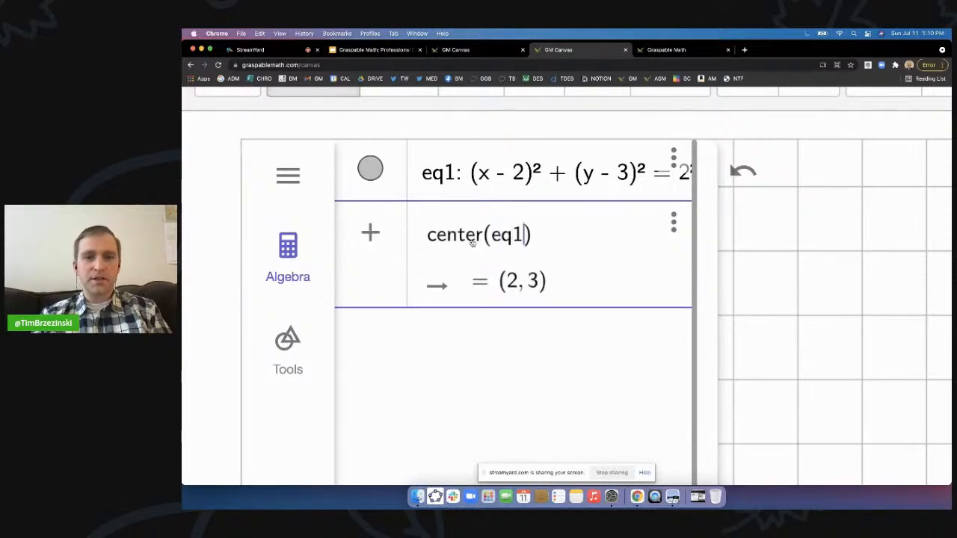
pyautogui.press('Return')
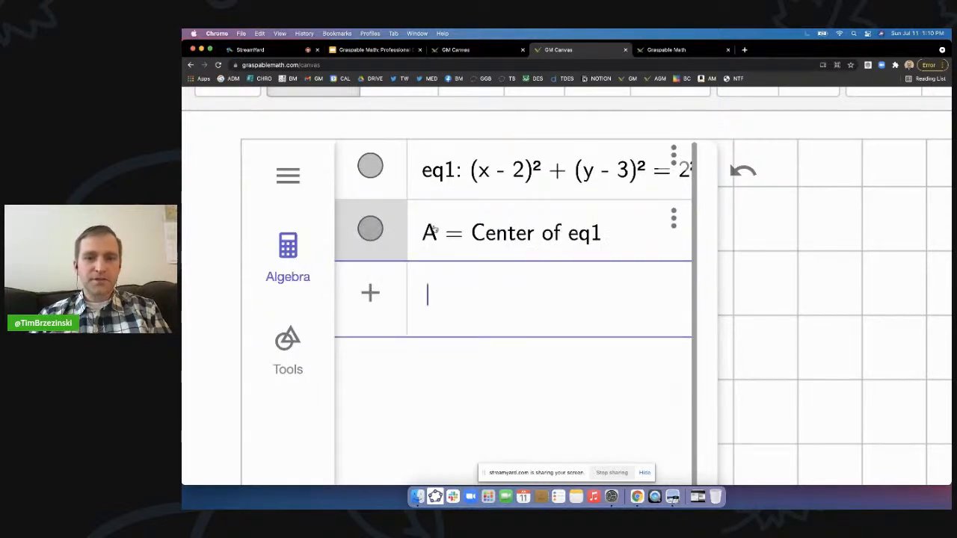
# Show the value together with the label for centre point A.
pyautogui.press('super+0')
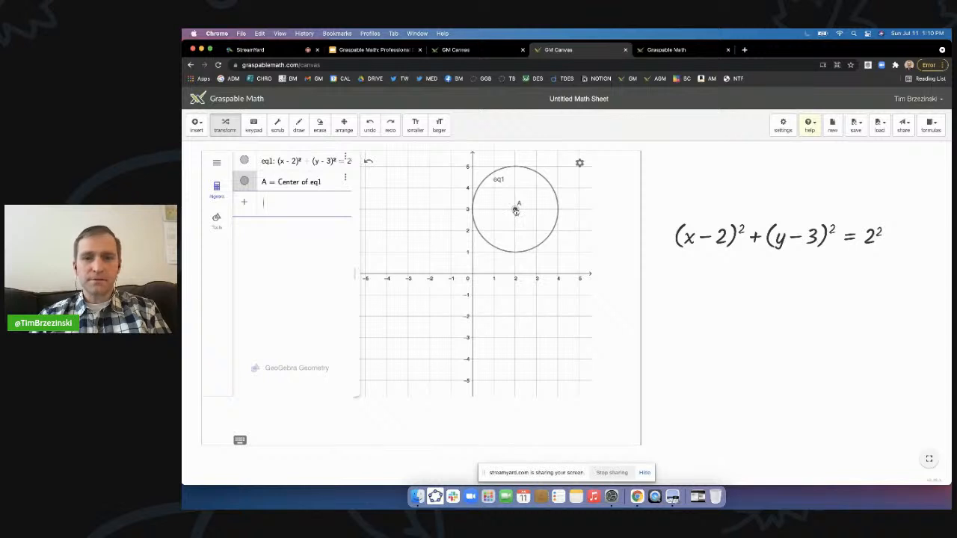
pyautogui.click(516, 211)
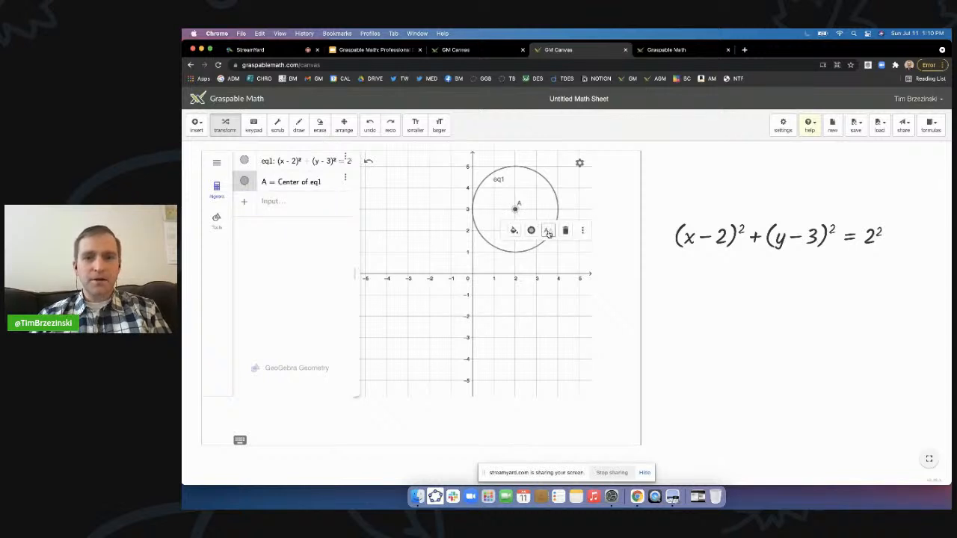
pyautogui.click(548, 231)
pyautogui.click(561, 278)
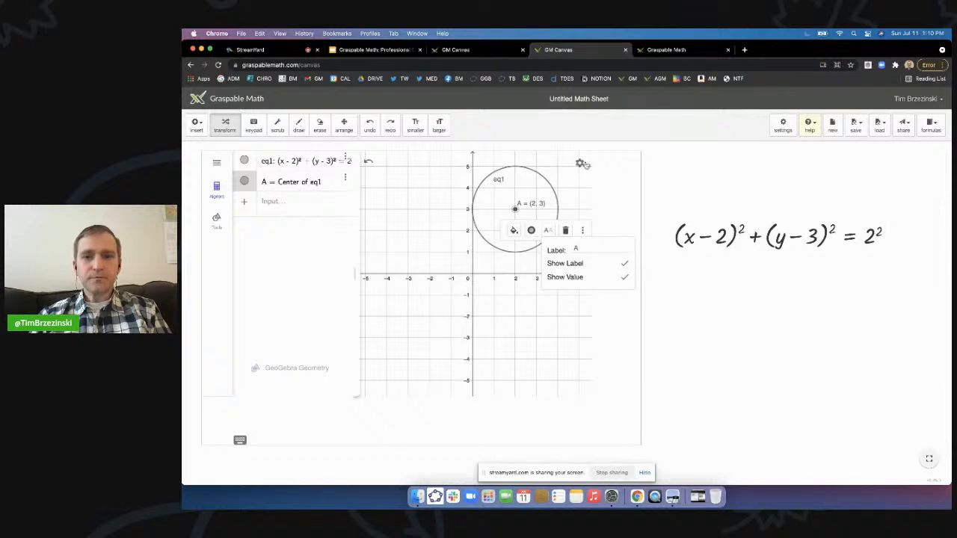
# Set the Geometry object's global font size to 28 pt and close its settings.
pyautogui.click(581, 163)
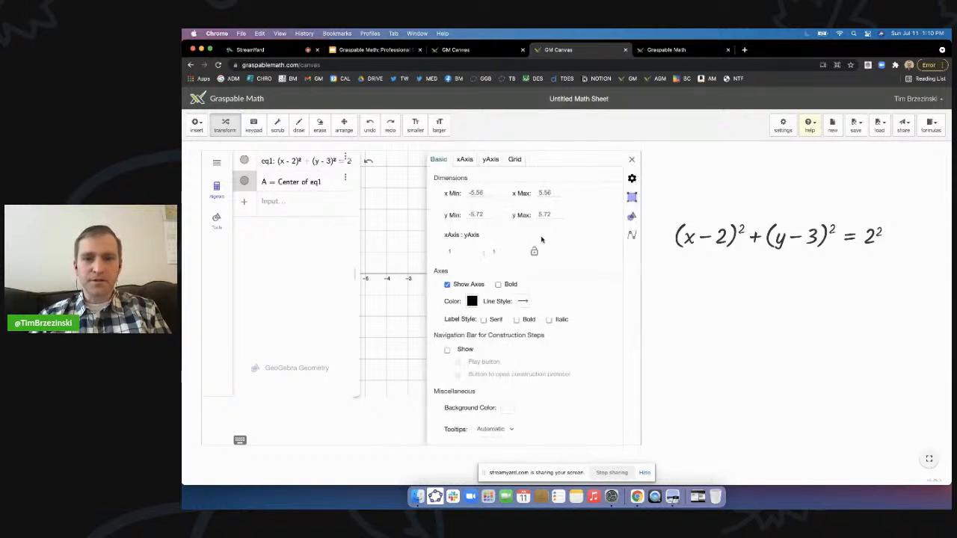
pyautogui.click(631, 180)
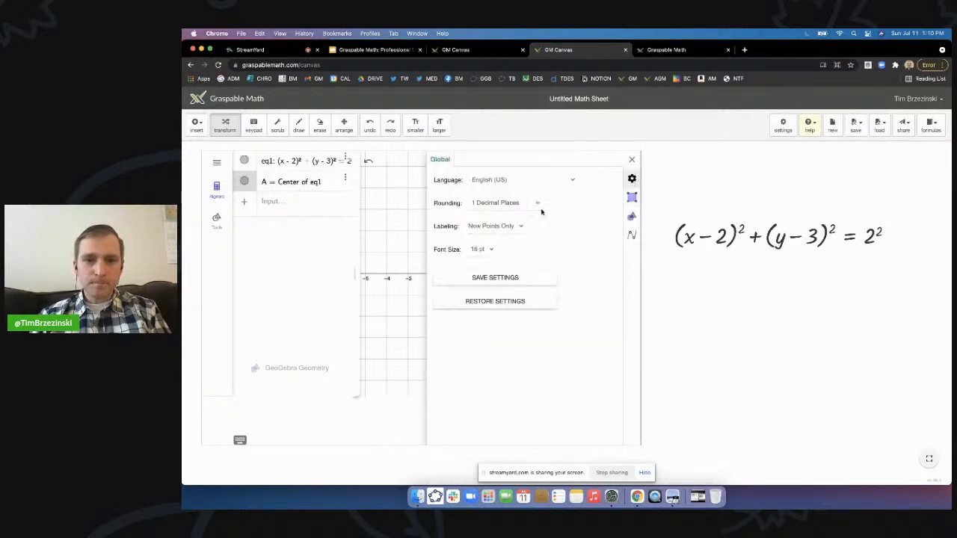
pyautogui.click(481, 249)
pyautogui.click(480, 289)
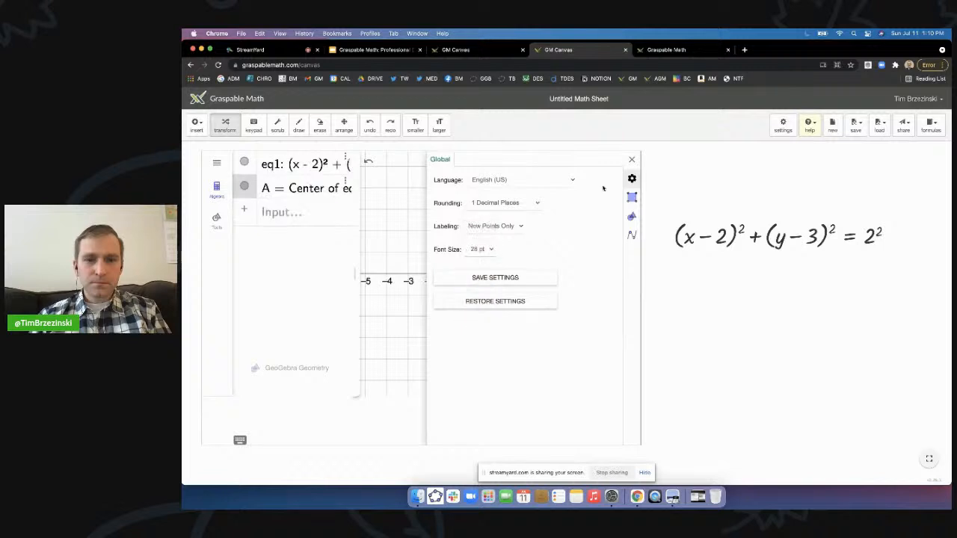
pyautogui.click(632, 160)
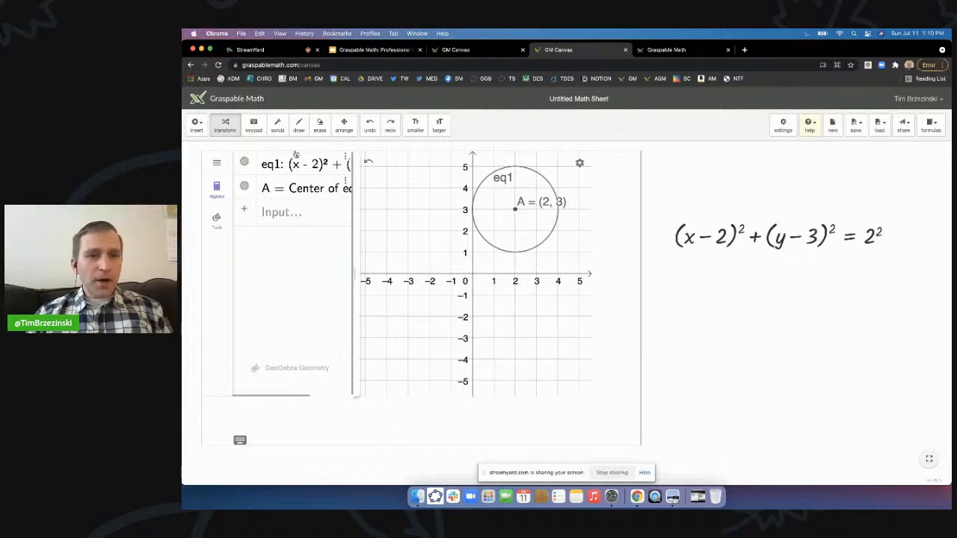
# Activate Scrub mode to expose the equation's adjustable numbers and return to Transform mode.
pyautogui.scroll(5, 281, 132)
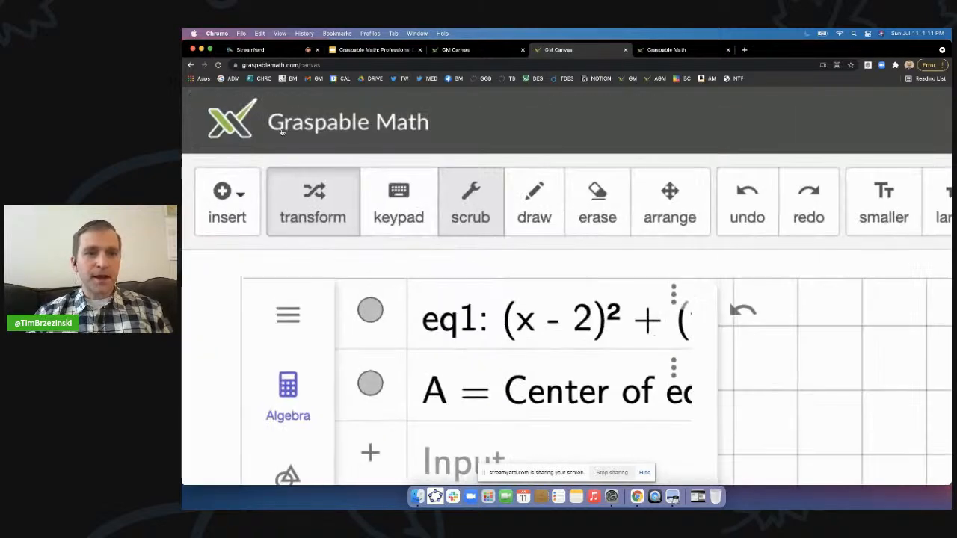
pyautogui.click(470, 204)
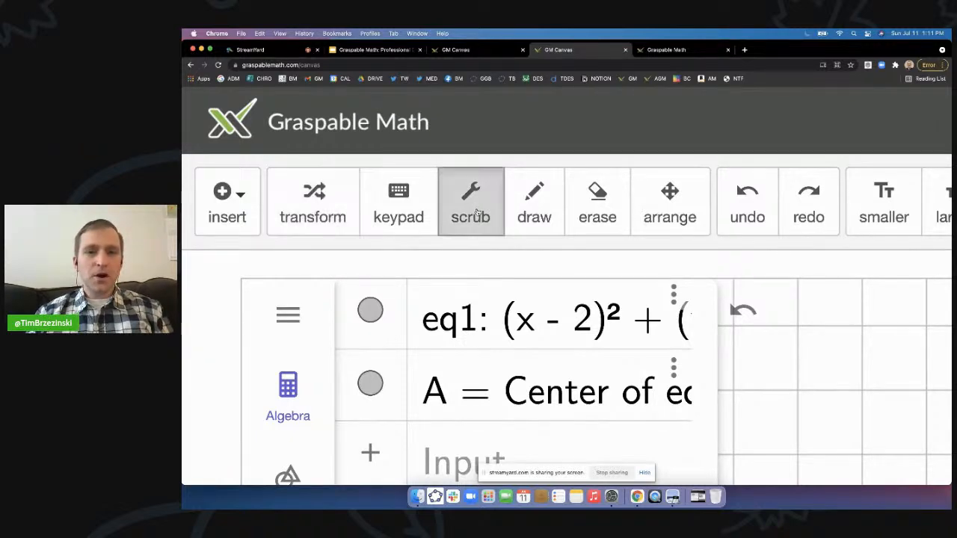
pyautogui.press('super+0')
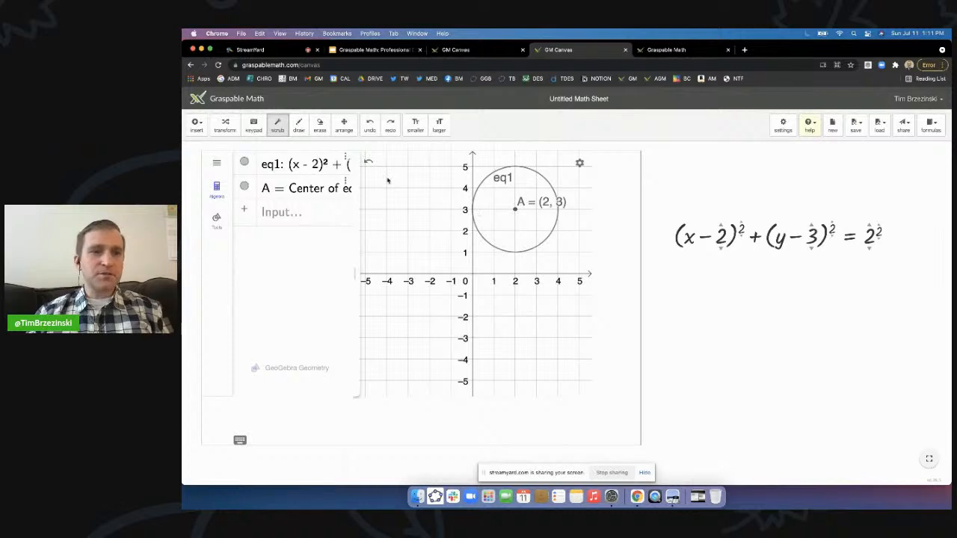
pyautogui.click(229, 133)
pyautogui.scroll(5, 228, 133)
pyautogui.scroll(1, 229, 133)
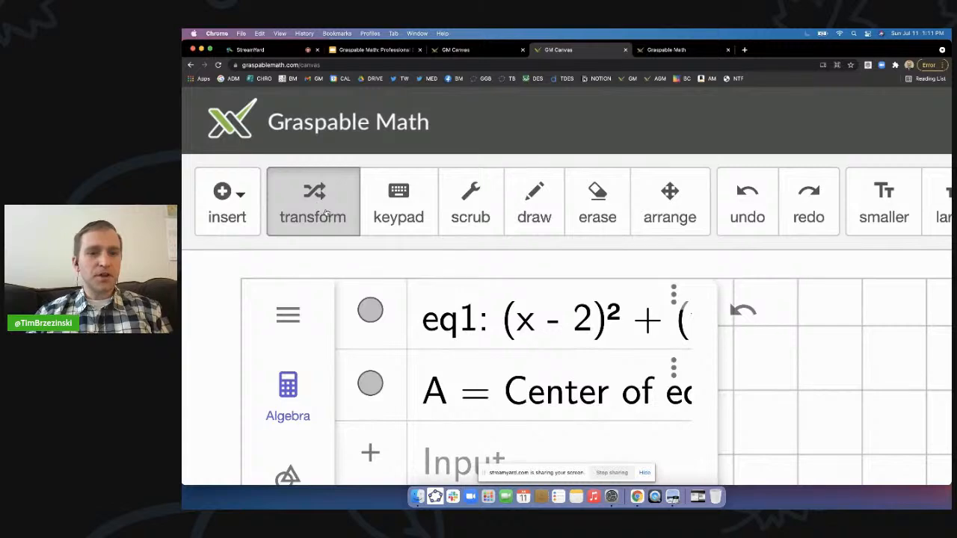
pyautogui.click(234, 208)
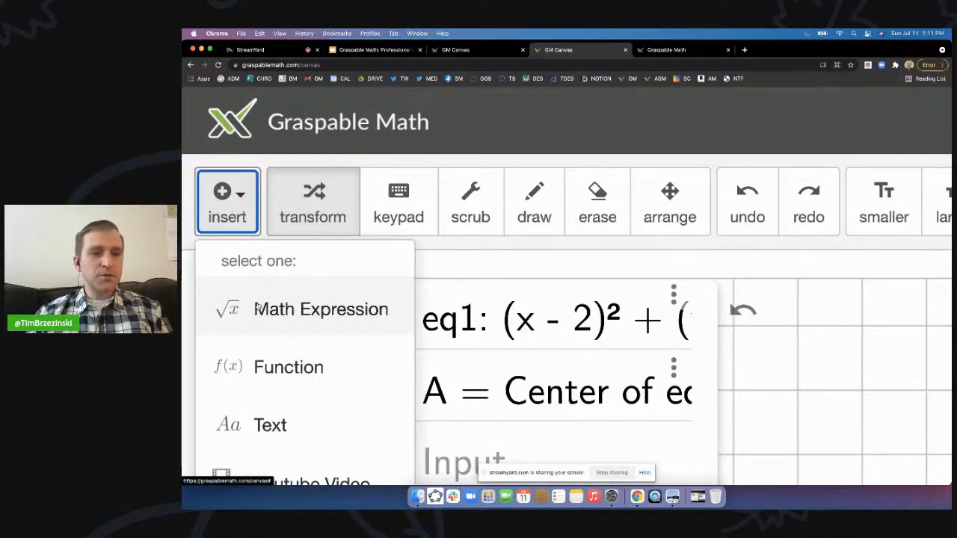
pyautogui.scroll(-3, 258, 308)
pyautogui.click(215, 160)
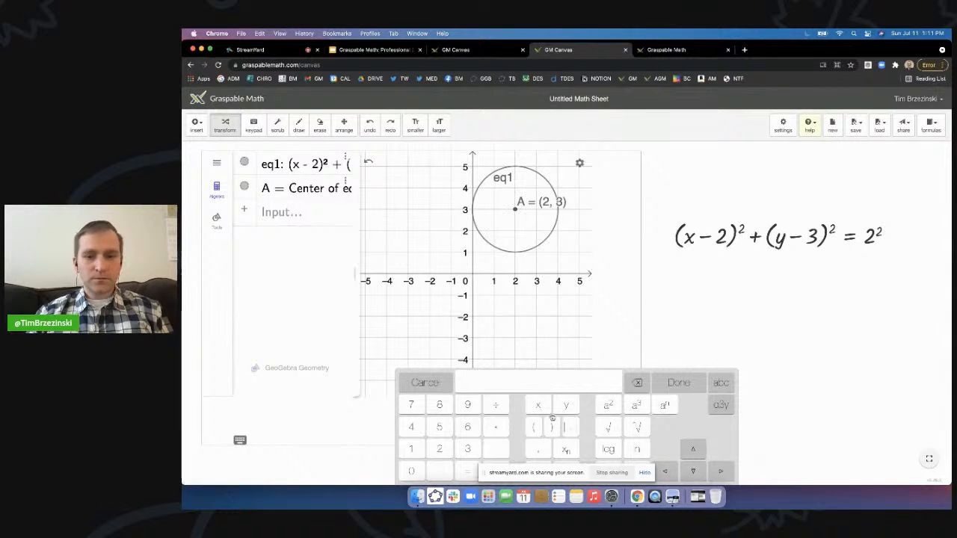
pyautogui.write('y=')
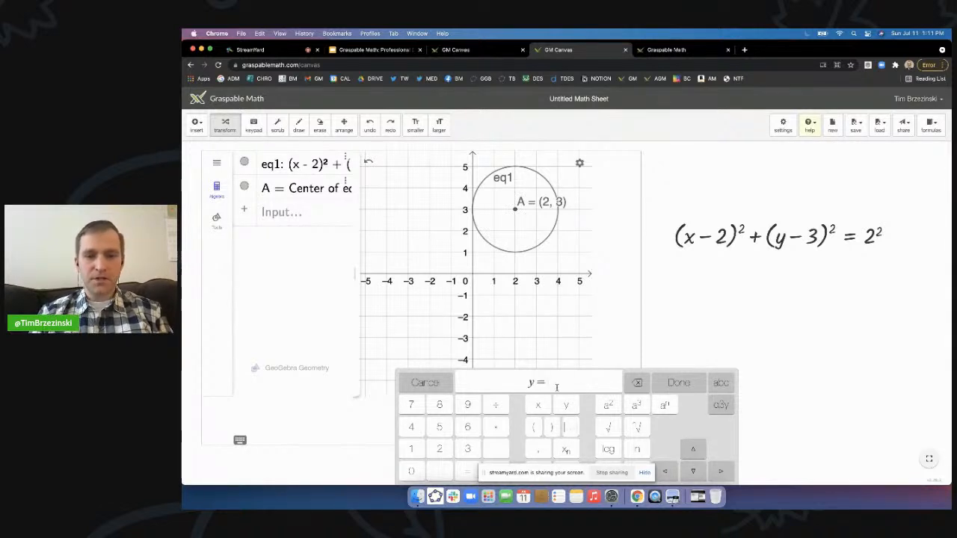
pyautogui.press('BackSpace')
pyautogui.press('BackSpace')
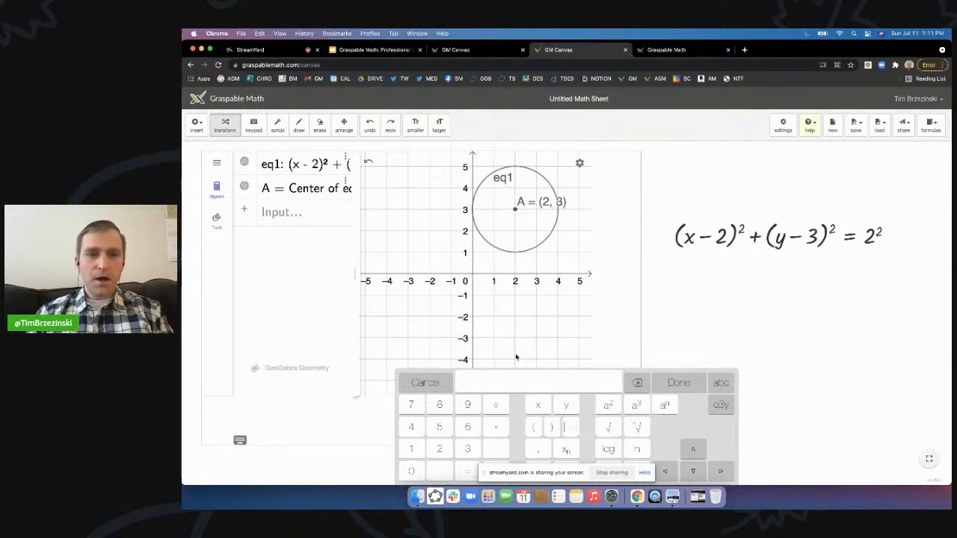
pyautogui.click(424, 385)
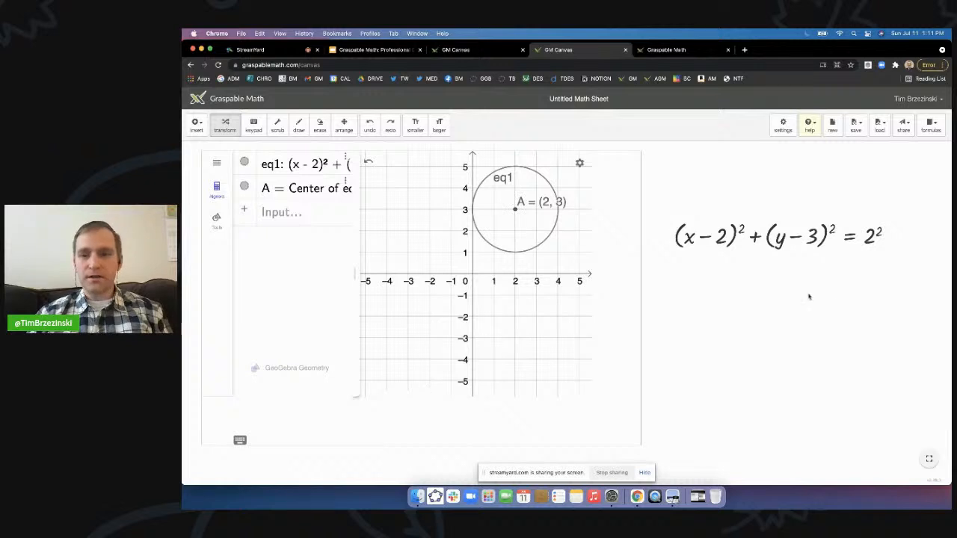
pyautogui.click(731, 361)
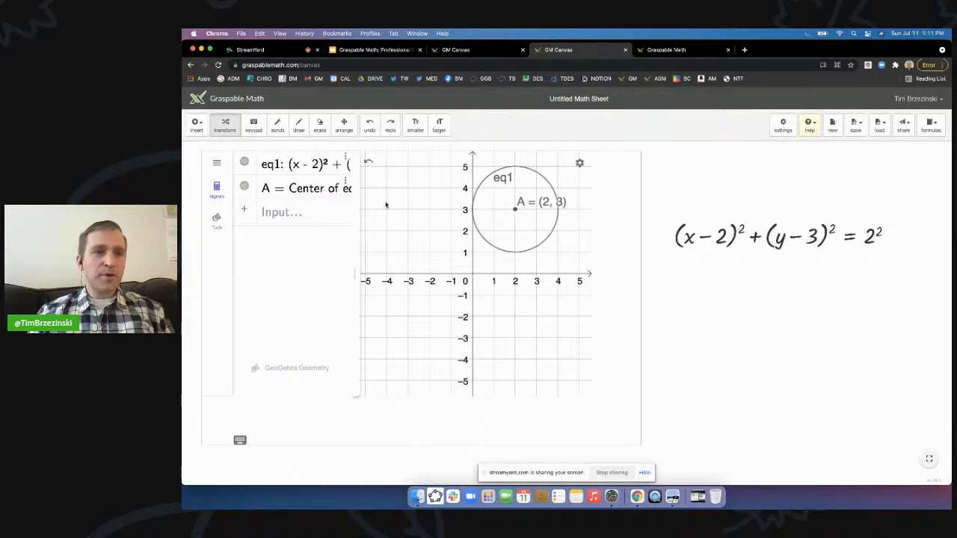
pyautogui.click(196, 124)
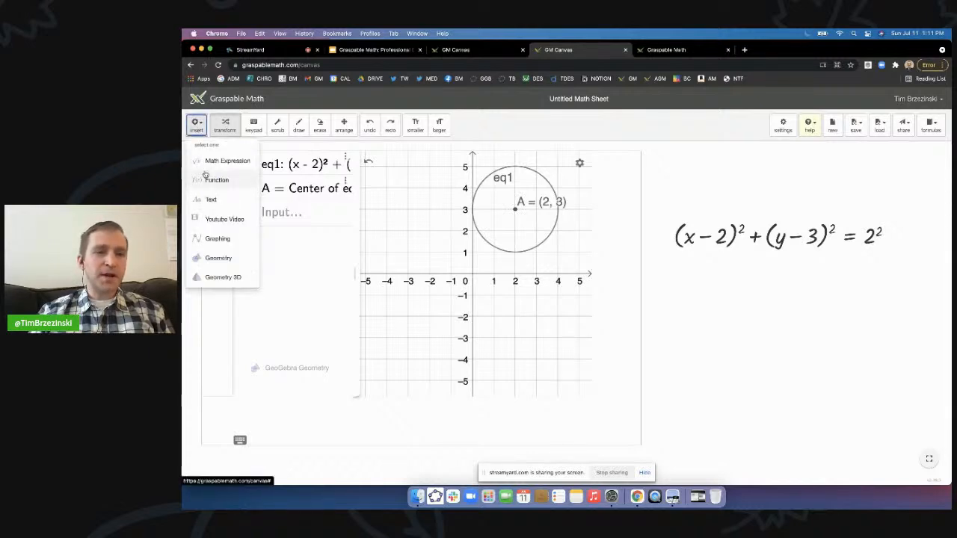
pyautogui.scroll(5, 204, 165)
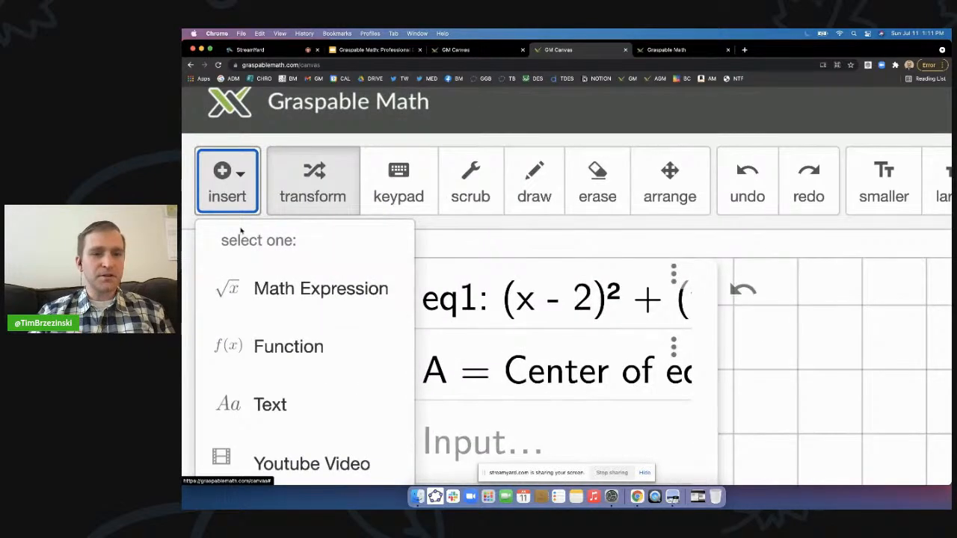
pyautogui.scroll(-5, 242, 225)
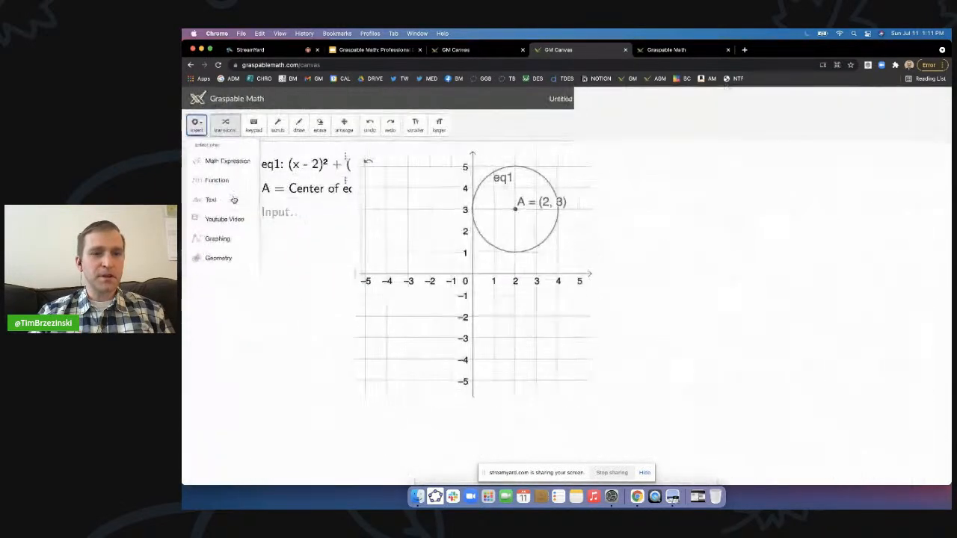
pyautogui.click(683, 316)
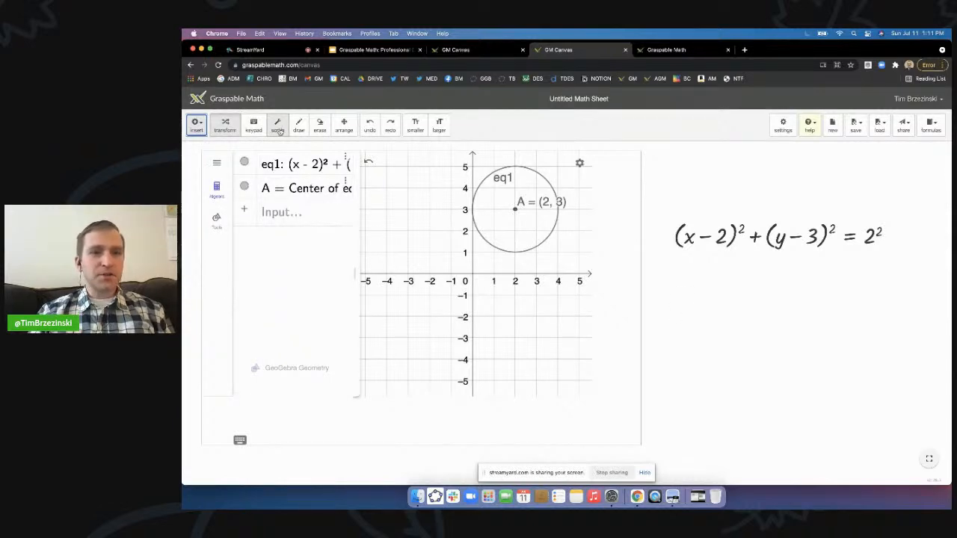
# Turn on Scrub mode and try scrubbing the 2 in (x − 2) of the circle equation.
pyautogui.scroll(5, 276, 131)
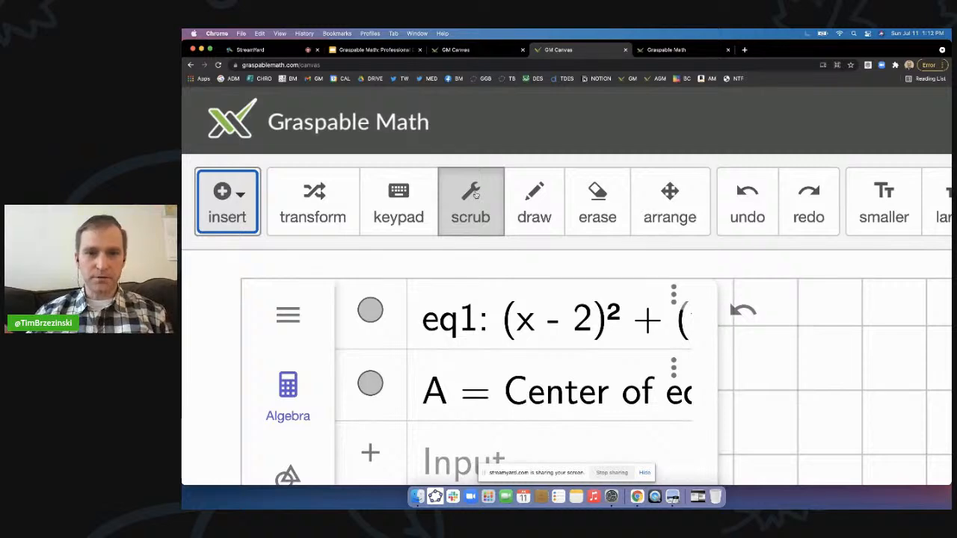
pyautogui.press('super+0')
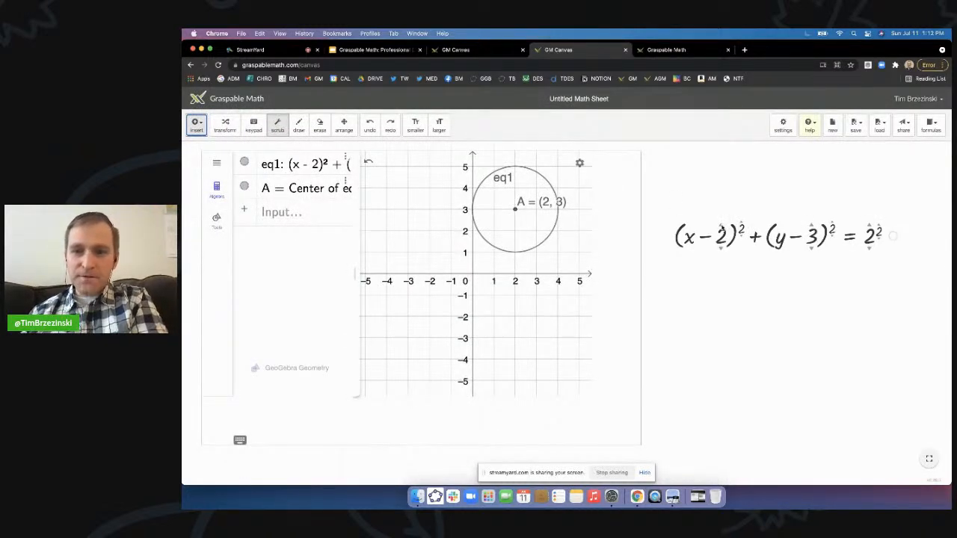
pyautogui.scroll(5, 719, 238)
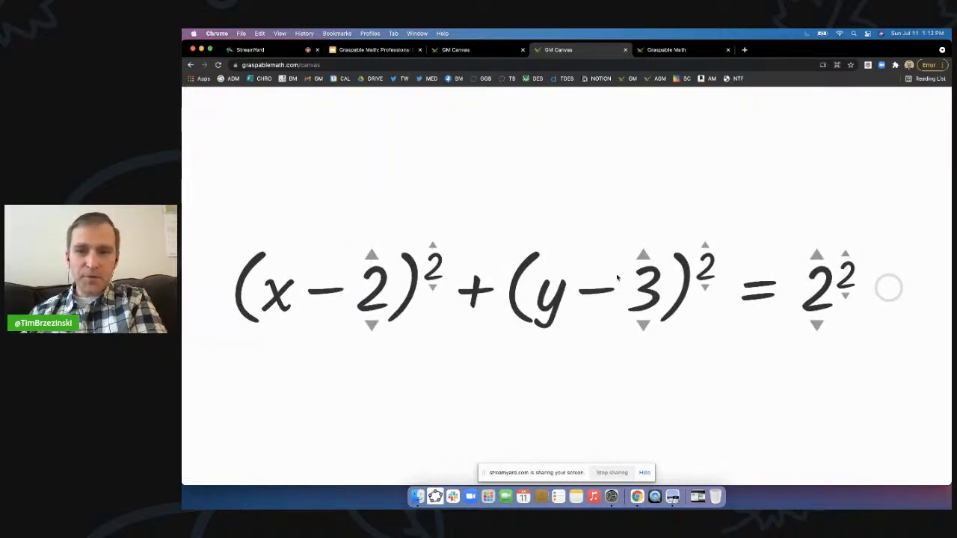
pyautogui.scroll(-5, 368, 326)
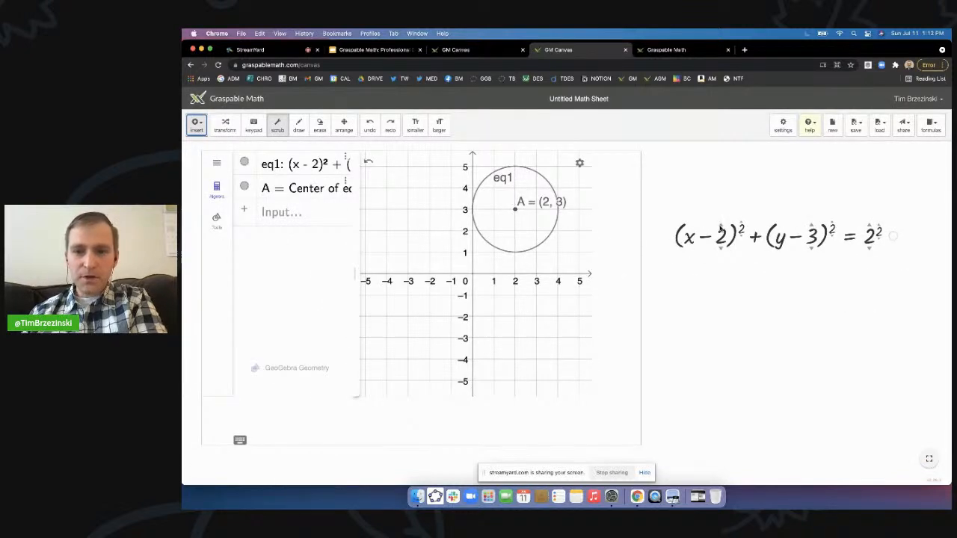
pyautogui.moveTo(720, 229)
pyautogui.mouseDown()
pyautogui.moveTo(717, 167)
pyautogui.moveTo(715, 252)
pyautogui.moveTo(715, 220)
pyautogui.moveTo(715, 239)
pyautogui.moveTo(711, 232)
pyautogui.mouseUp()
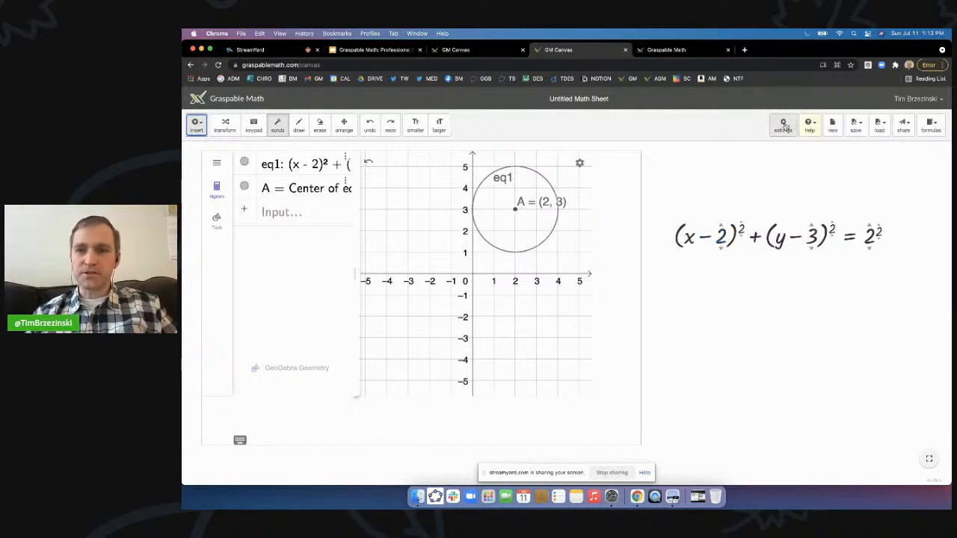
# Set the scrub decimal place to 0 in the document settings and save the changes.
pyautogui.click(784, 125)
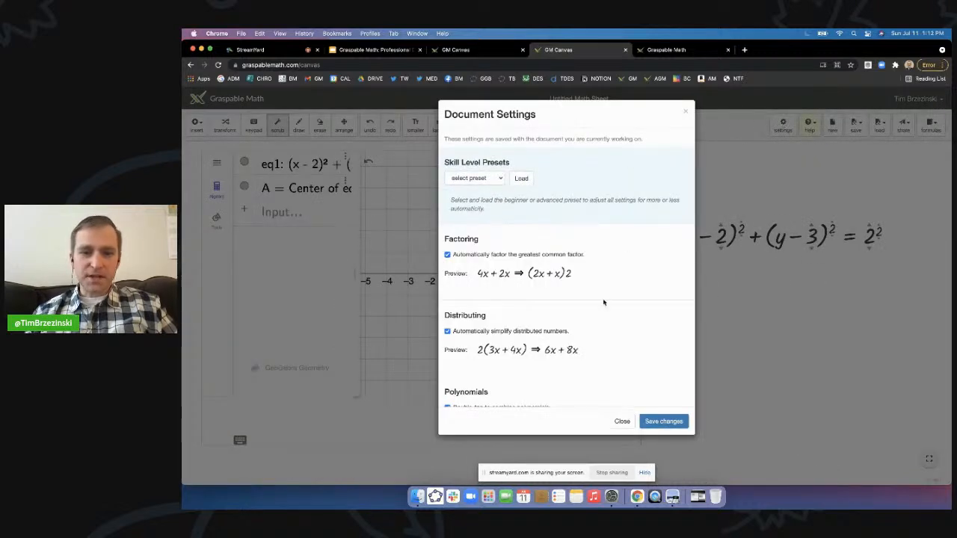
pyautogui.scroll(-5, 604, 302)
pyautogui.scroll(-6, 603, 302)
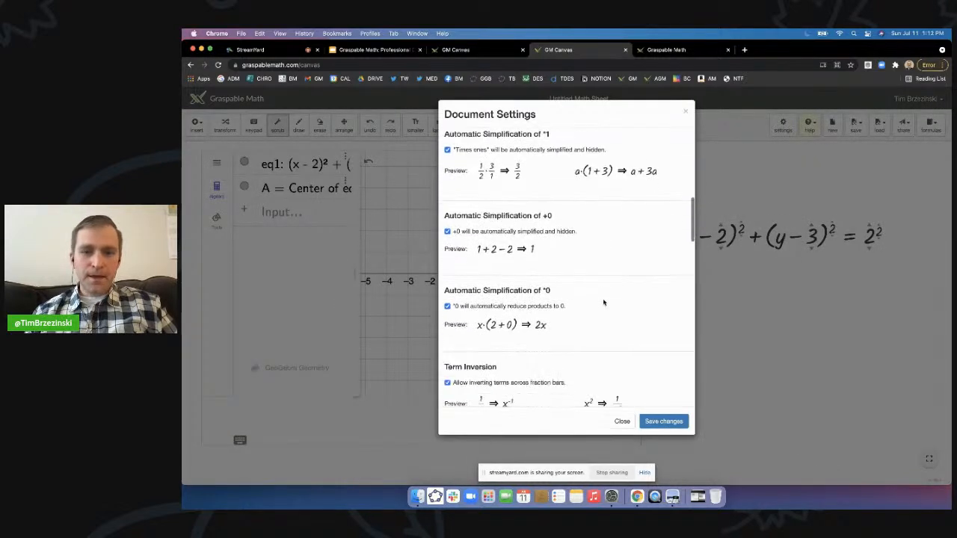
pyautogui.scroll(-8, 604, 302)
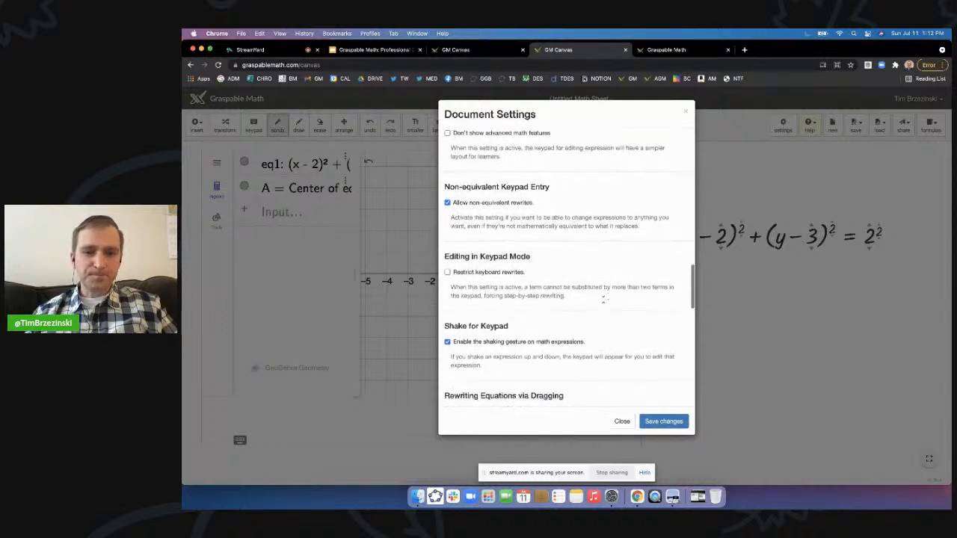
pyautogui.scroll(-1, 602, 301)
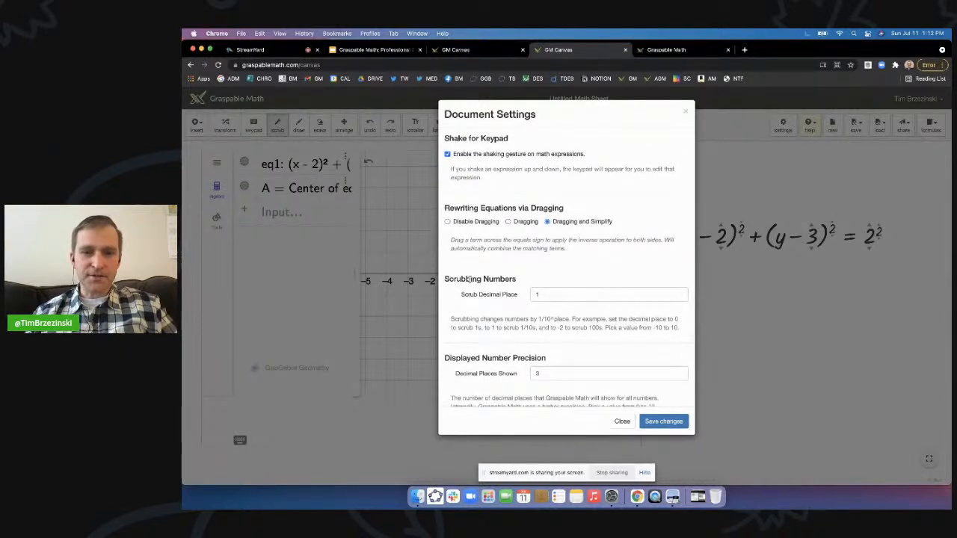
pyautogui.click(540, 295)
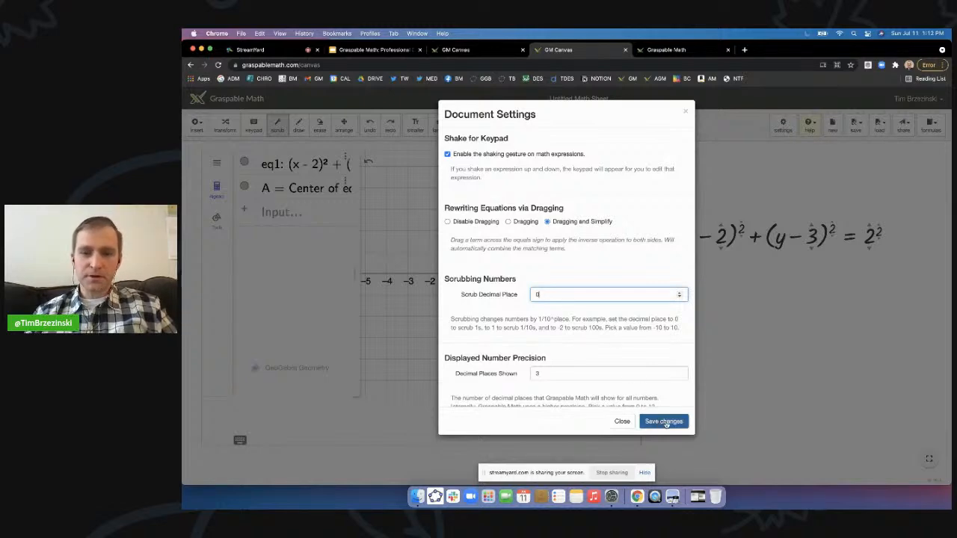
pyautogui.scroll(5, 662, 423)
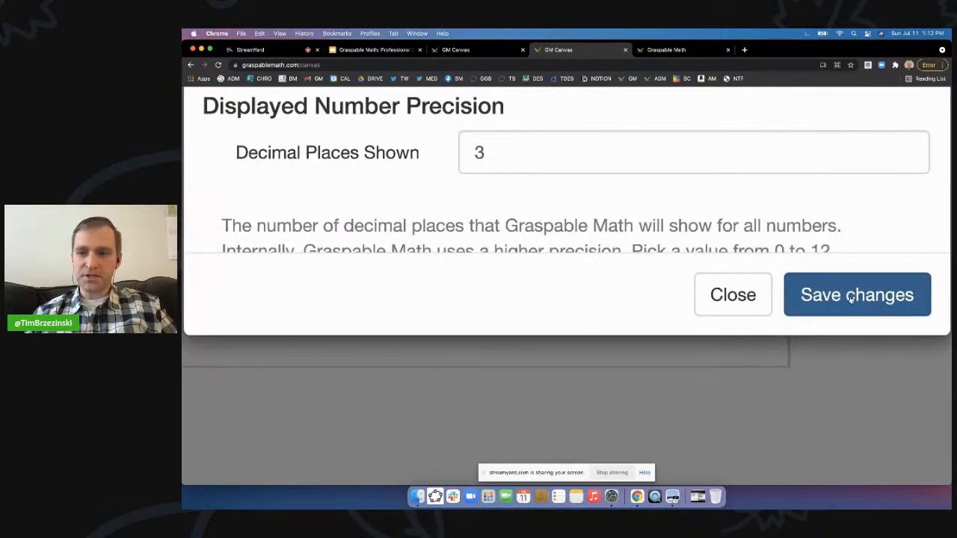
pyautogui.scroll(-5, 850, 297)
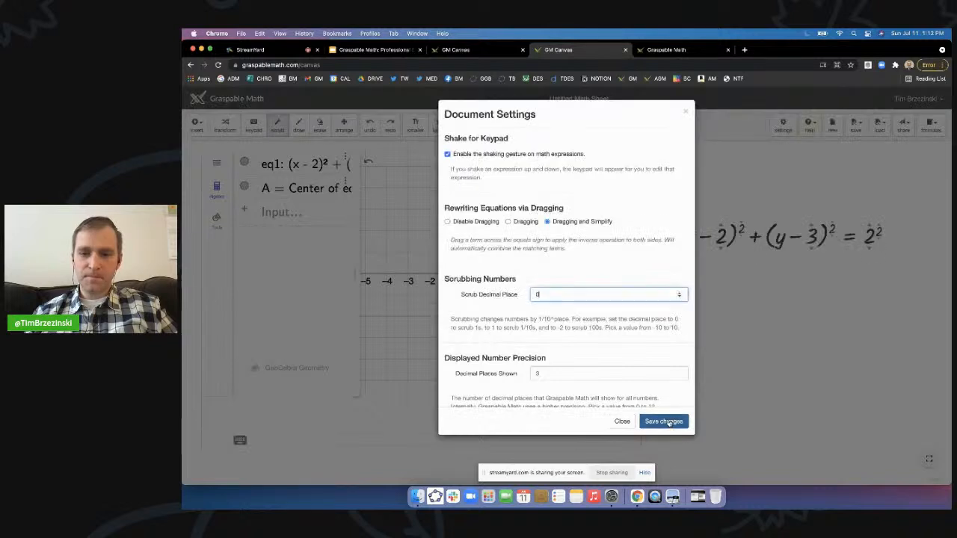
pyautogui.click(667, 423)
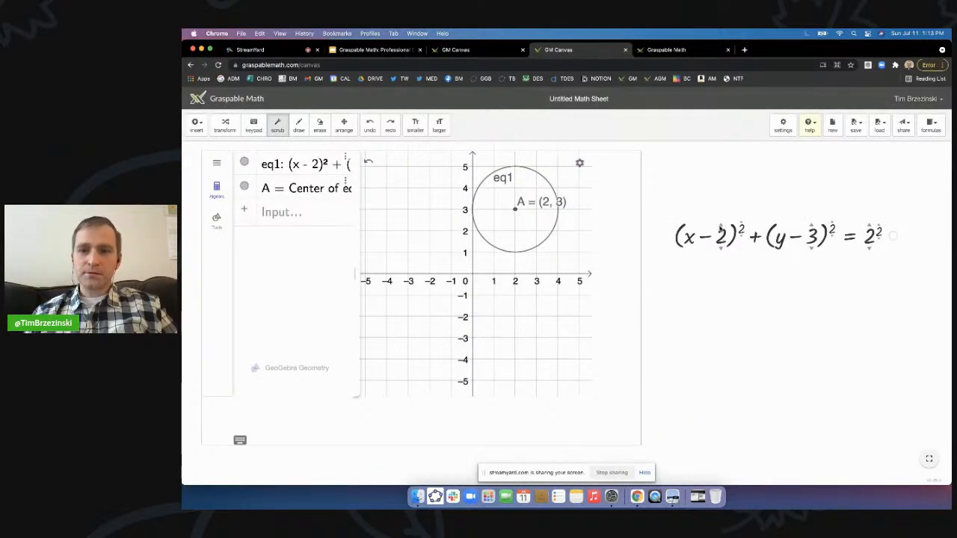
# Scrub the circle equation's numbers to (x − 1)² + (y + 2)² = 4² and on to (x + 1)² + y² = 3².
pyautogui.moveTo(720, 227)
pyautogui.mouseDown()
pyautogui.moveTo(717, 216)
pyautogui.moveTo(719, 234)
pyautogui.moveTo(719, 223)
pyautogui.mouseUp()
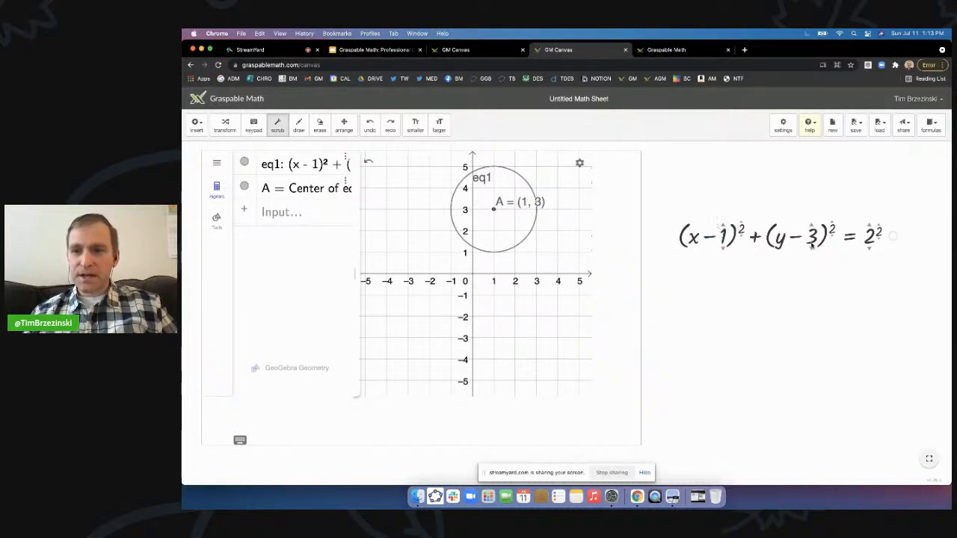
pyautogui.moveTo(813, 251); pyautogui.dragTo(808, 239)
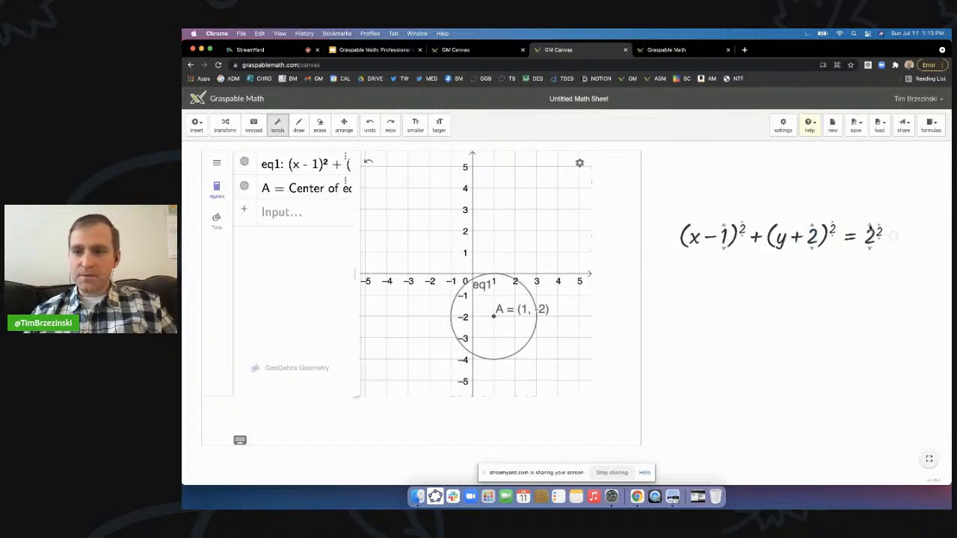
pyautogui.moveTo(869, 228); pyautogui.dragTo(868, 222)
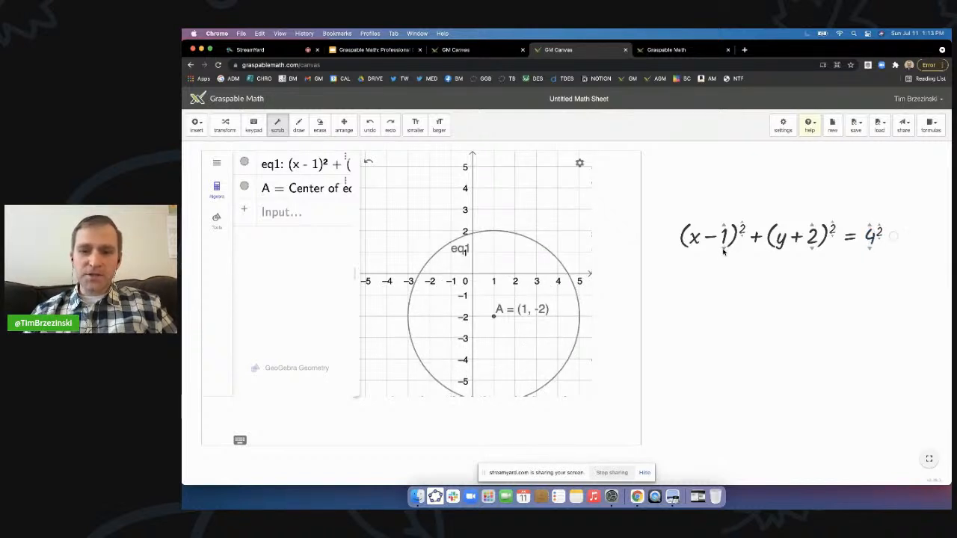
pyautogui.moveTo(722, 251); pyautogui.dragTo(719, 246)
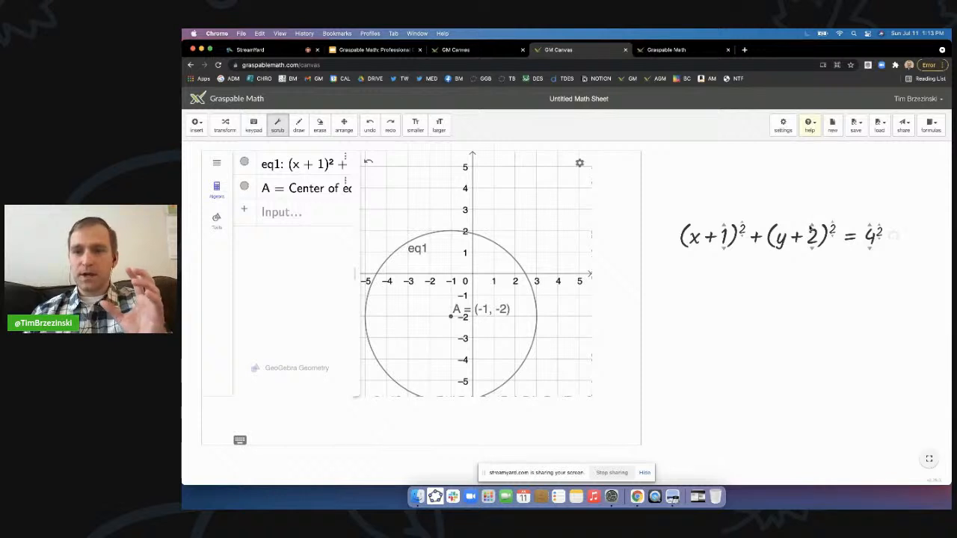
pyautogui.moveTo(812, 228); pyautogui.dragTo(812, 233)
pyautogui.moveTo(871, 234); pyautogui.dragTo(869, 230)
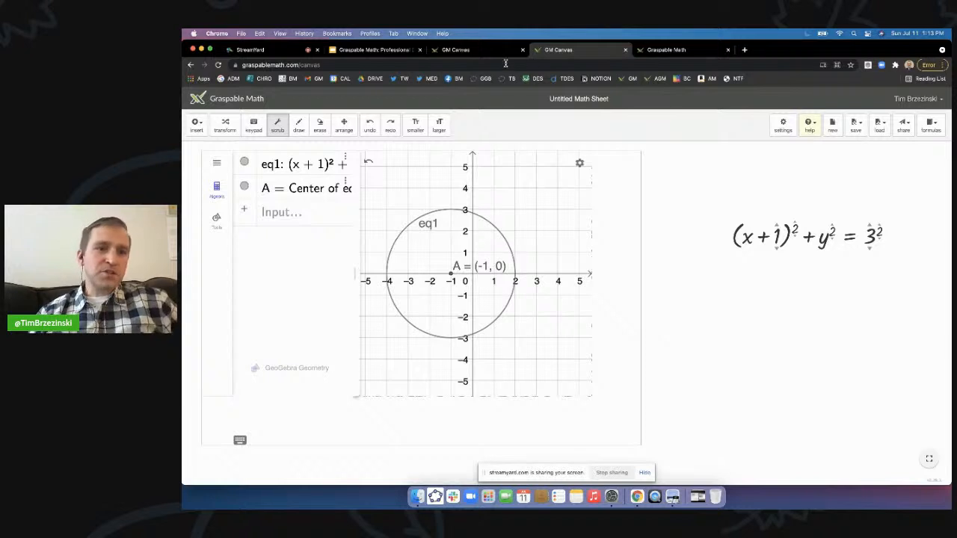
# Open the Evaluating & Simplifying Expressions example linked in the Google Slides presentation and dismiss the welcome dialog.
pyautogui.click(377, 50)
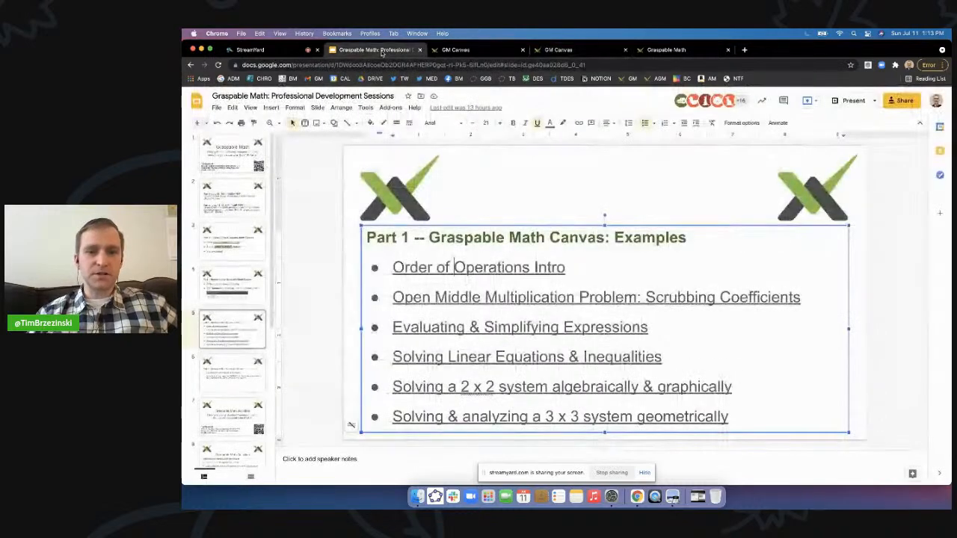
pyautogui.click(542, 329)
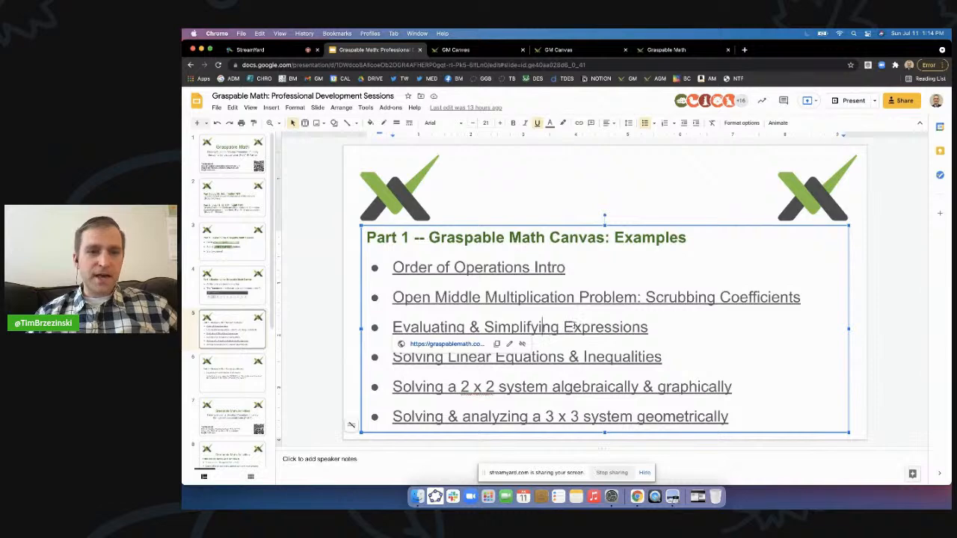
pyautogui.click(446, 344)
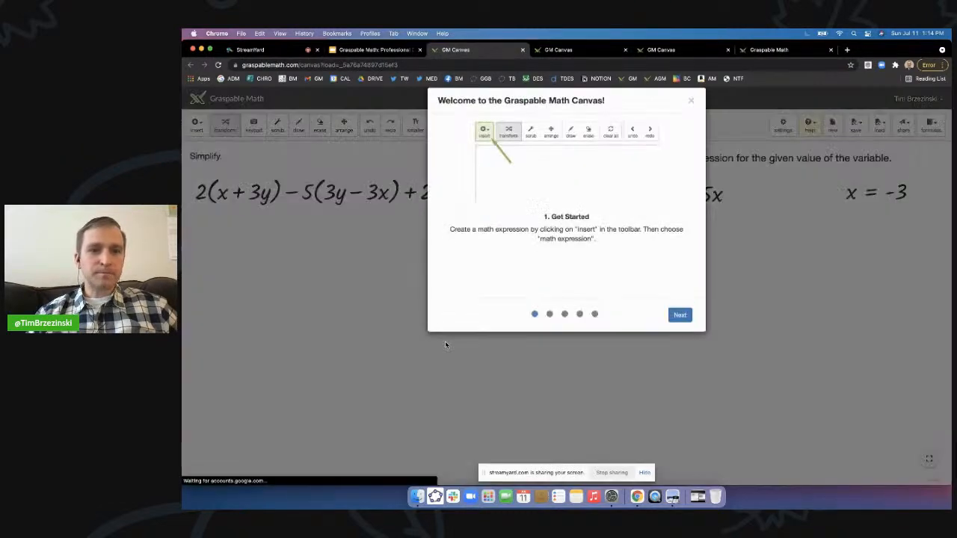
pyautogui.click(693, 113)
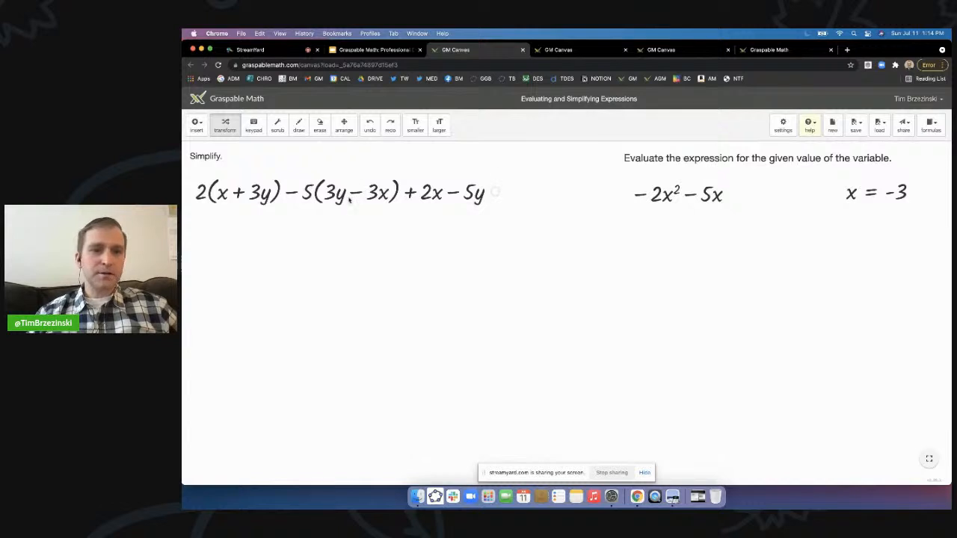
# Swap the last two terms of the Simplify expression so that it ends in − 5y + 2x.
pyautogui.scroll(5, 349, 199)
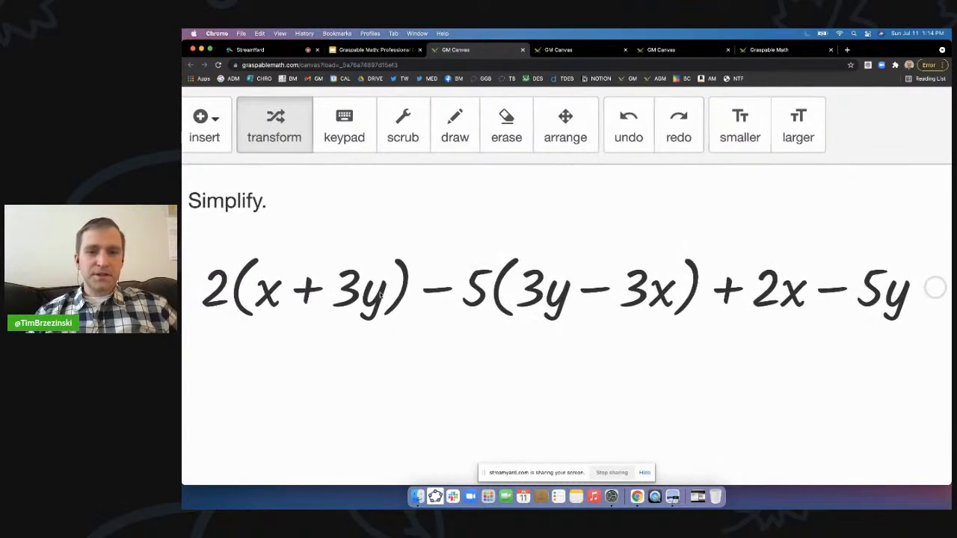
pyautogui.hscroll(-1, 381, 295)
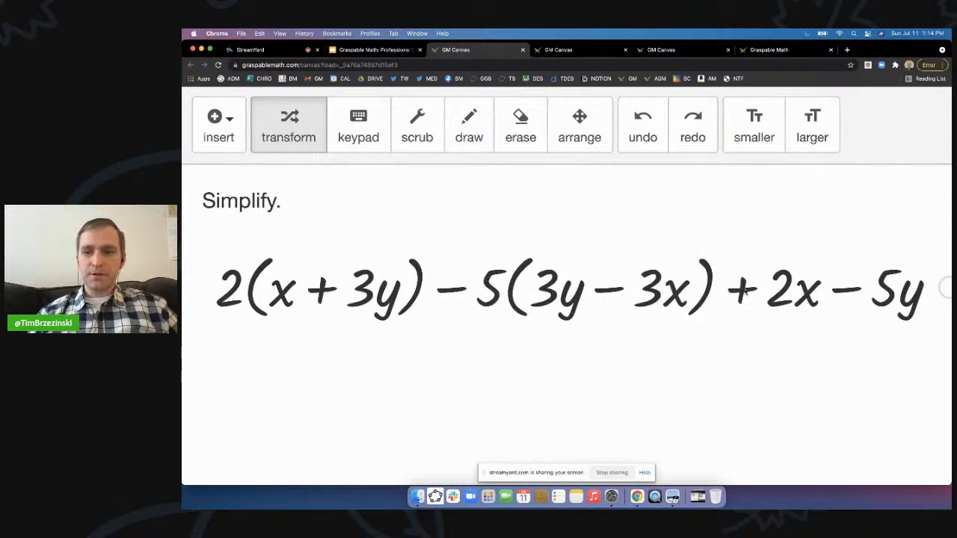
pyautogui.moveTo(743, 293); pyautogui.dragTo(899, 297)
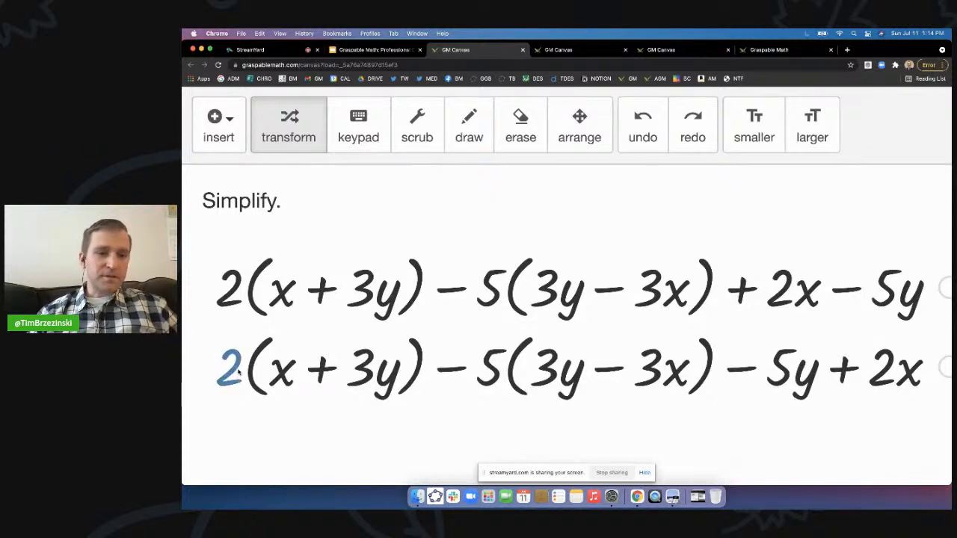
# Distribute the 2, the 5 and the minus sign over their parentheses to produce 2x + 6y − 15y + 15x − 5y + 2x.
pyautogui.moveTo(238, 366); pyautogui.dragTo(257, 368)
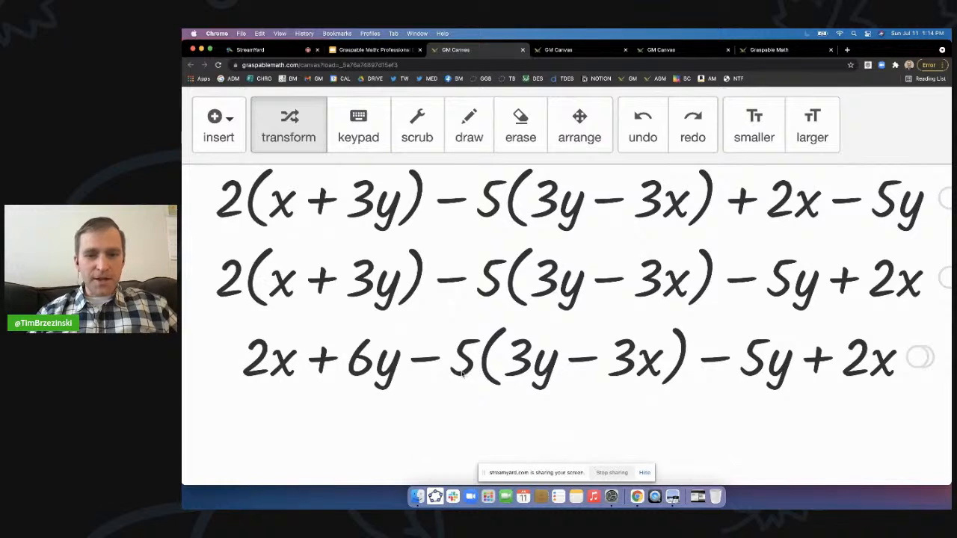
pyautogui.moveTo(463, 374); pyautogui.dragTo(592, 364)
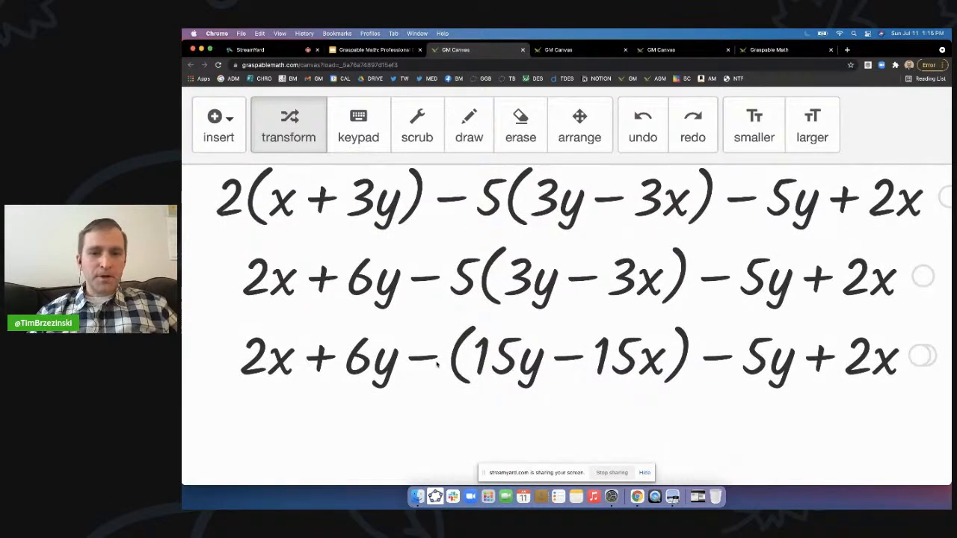
pyautogui.moveTo(437, 363)
pyautogui.mouseDown()
pyautogui.moveTo(569, 358)
pyautogui.moveTo(427, 367)
pyautogui.mouseUp()
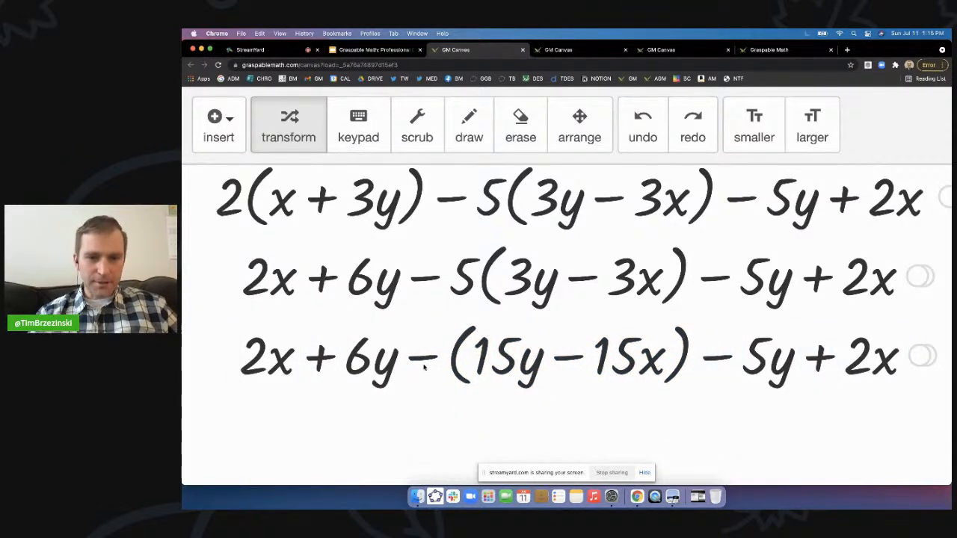
pyautogui.click(426, 364)
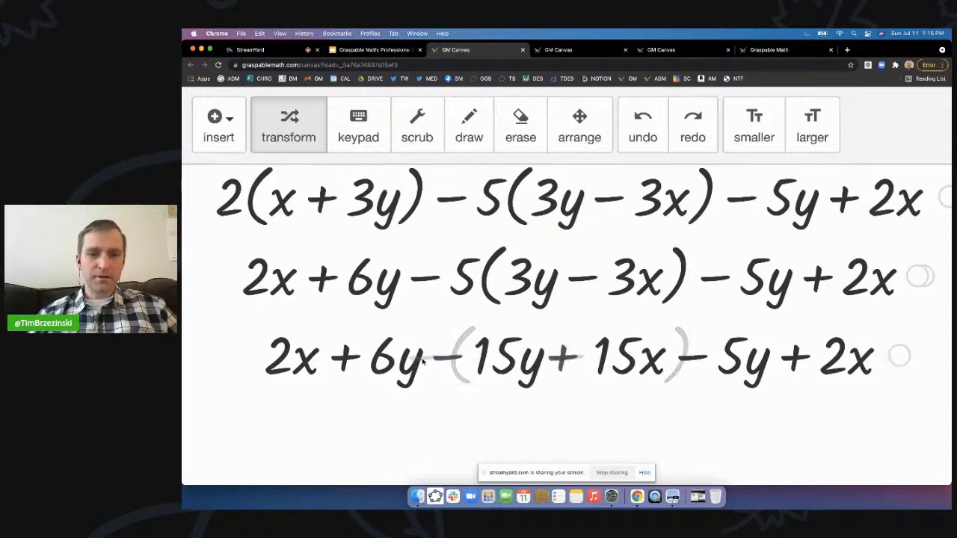
# Move the leading 2x directly behind 15x in the last line and combine the two terms into 17x.
pyautogui.scroll(-4, 422, 362)
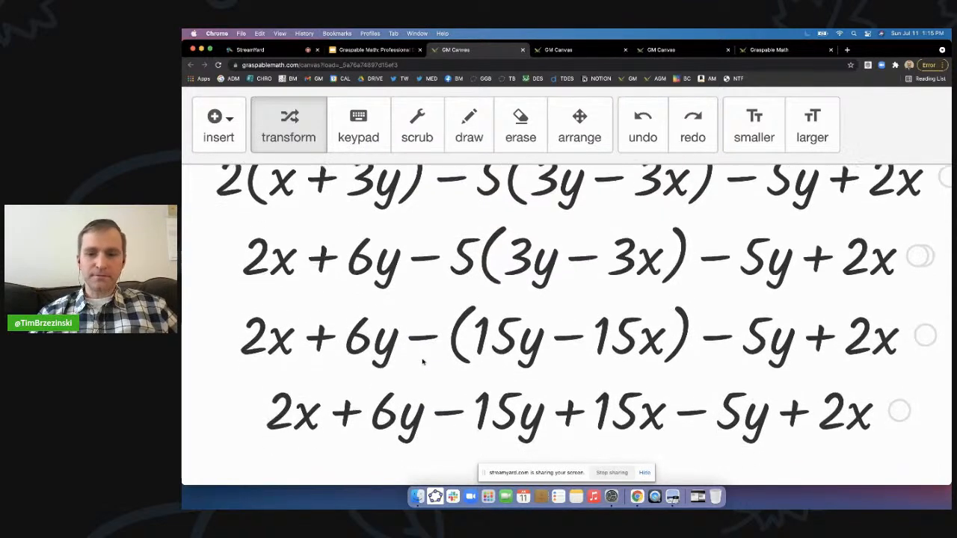
pyautogui.scroll(5, 423, 362)
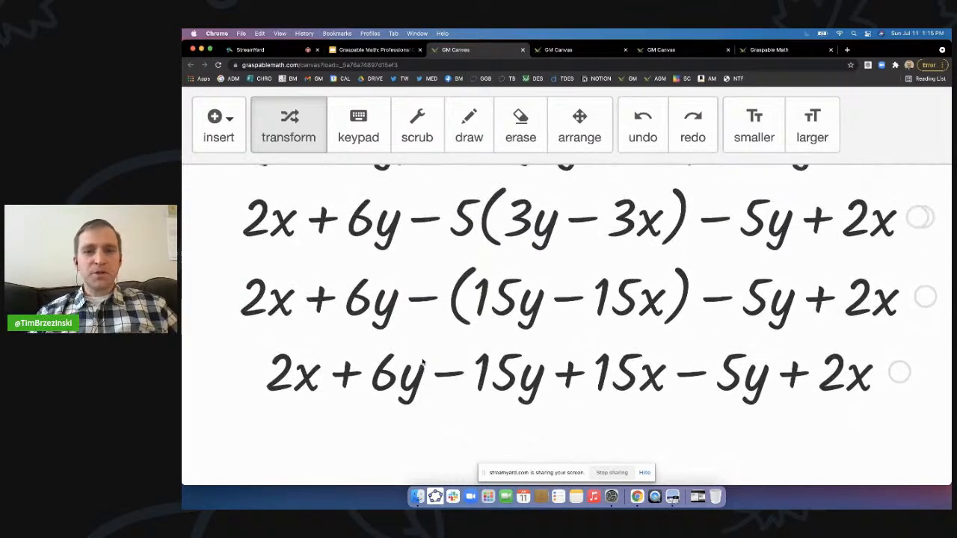
pyautogui.scroll(2, 422, 362)
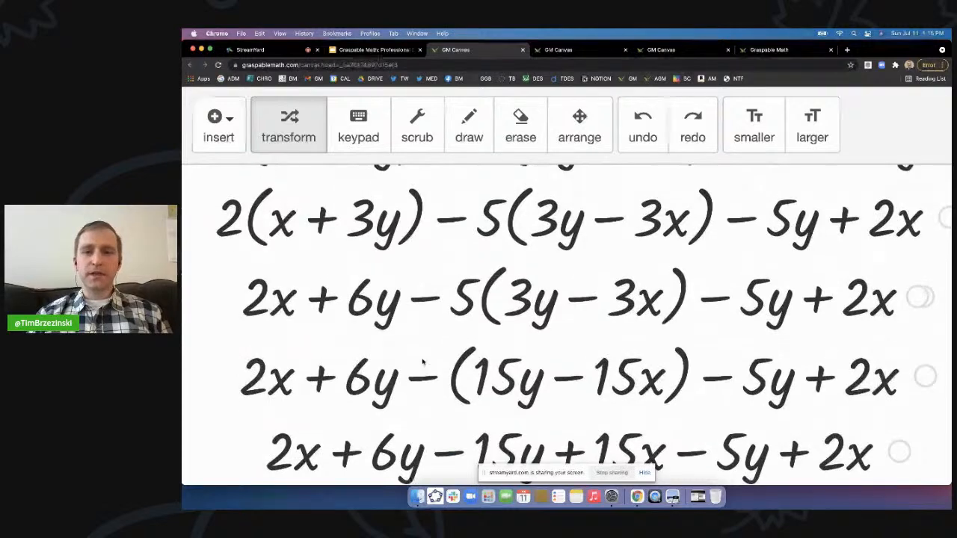
pyautogui.scroll(-5, 422, 362)
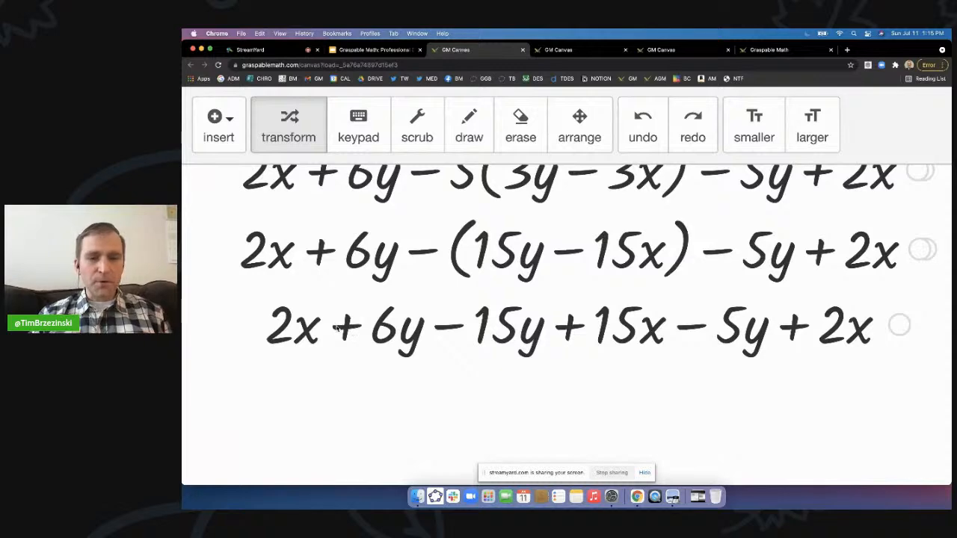
pyautogui.moveTo(288, 328); pyautogui.dragTo(254, 355)
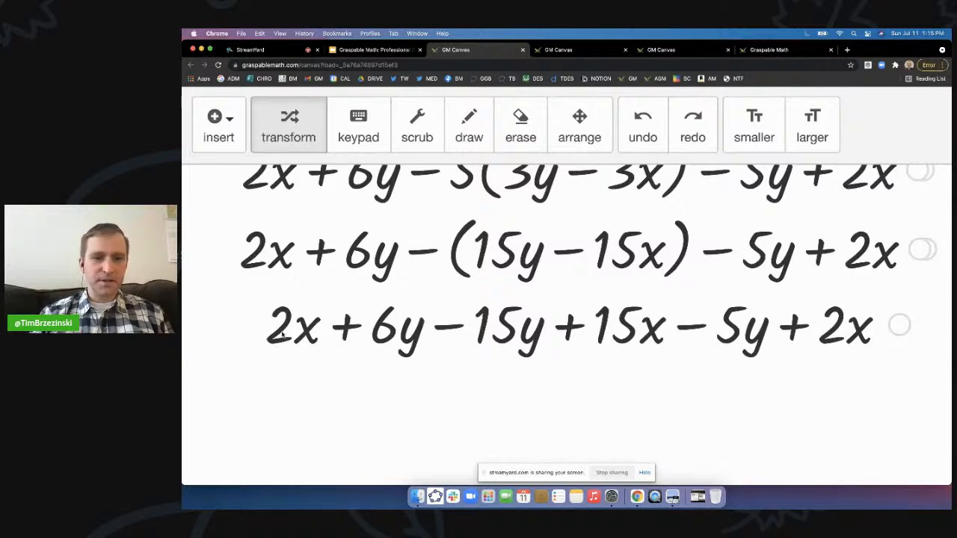
pyautogui.moveTo(278, 331)
pyautogui.mouseDown()
pyautogui.moveTo(276, 484)
pyautogui.moveTo(288, 401)
pyautogui.moveTo(279, 326)
pyautogui.moveTo(288, 332)
pyautogui.mouseUp()
pyautogui.press('super+0')
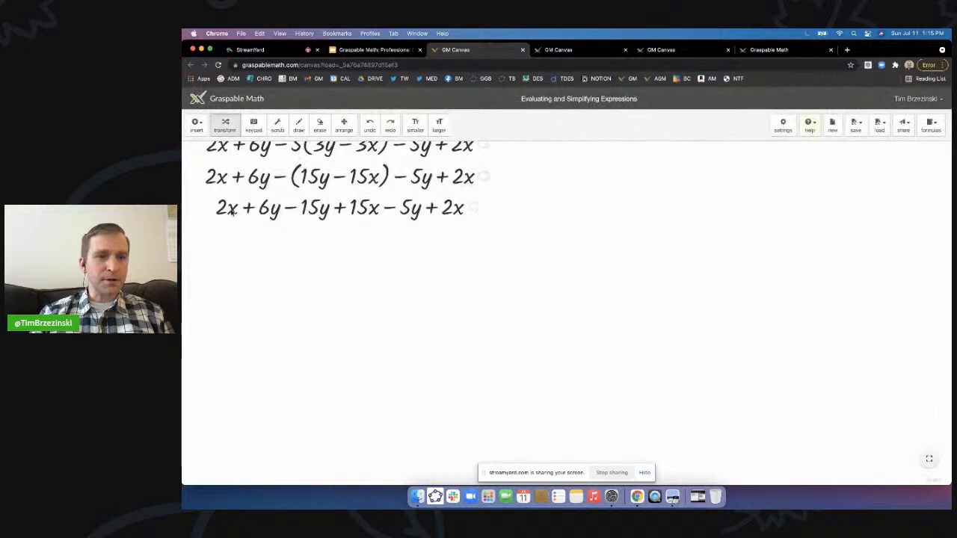
pyautogui.scroll(2, 231, 221)
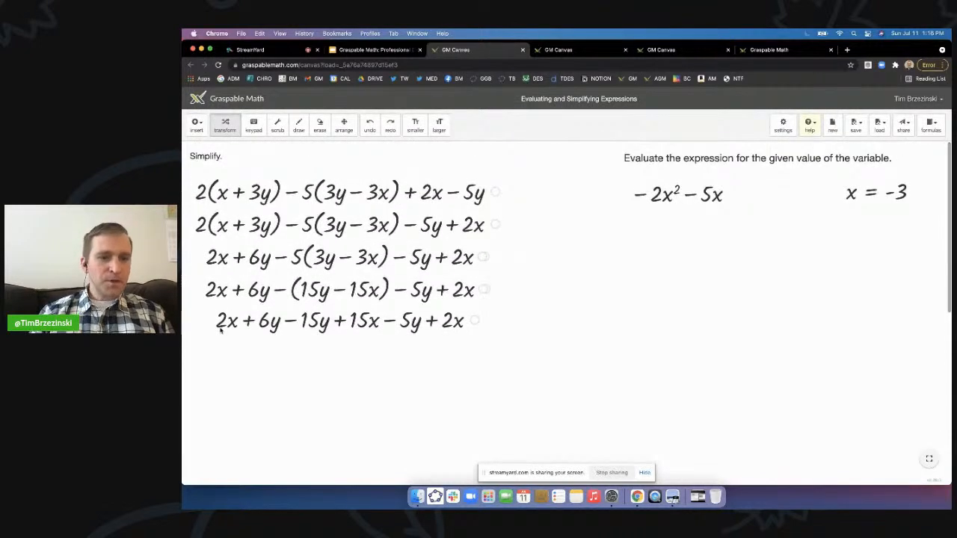
pyautogui.moveTo(221, 322); pyautogui.dragTo(386, 322)
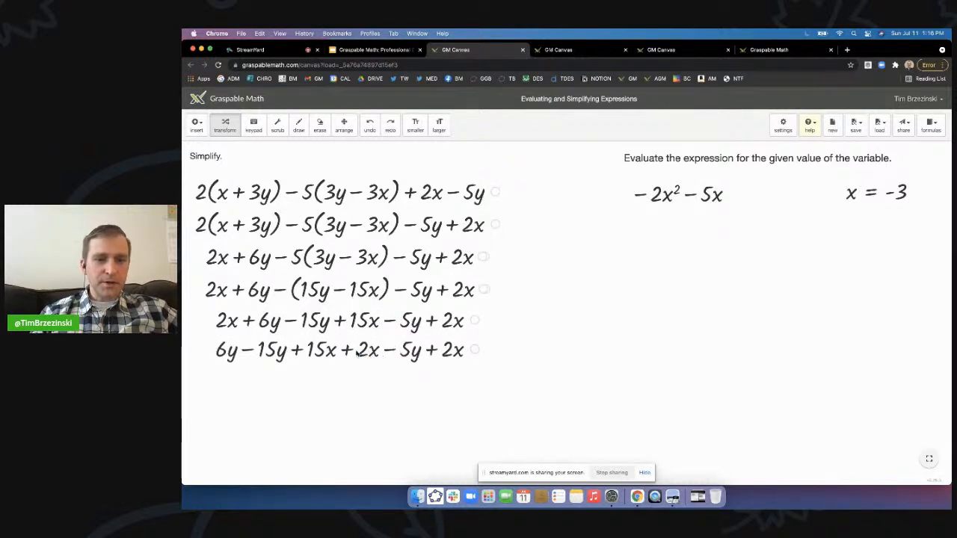
pyautogui.scroll(5, 345, 352)
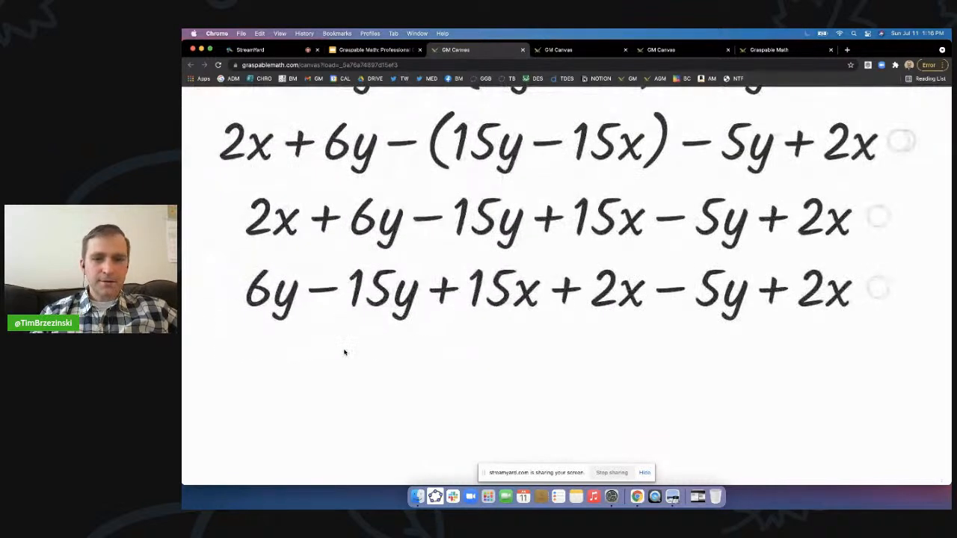
pyautogui.click(571, 296)
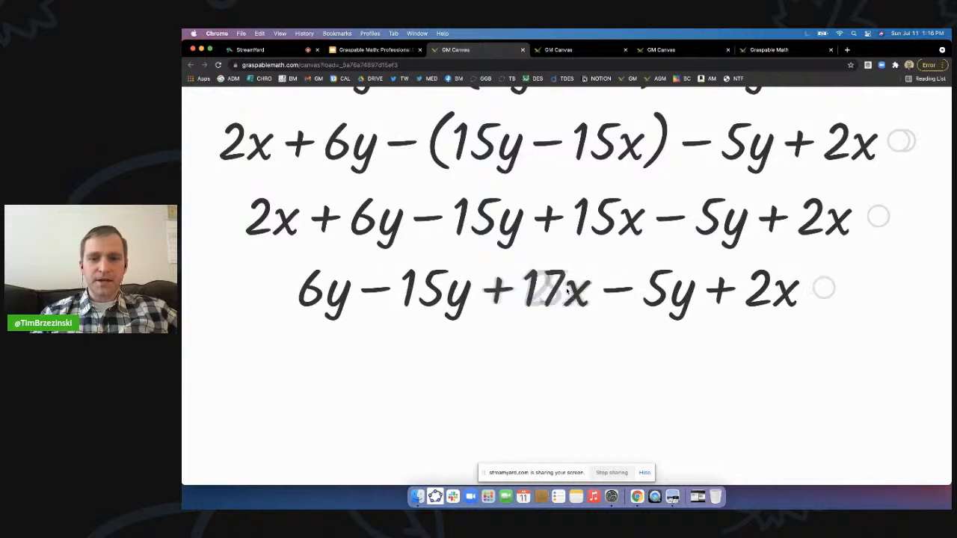
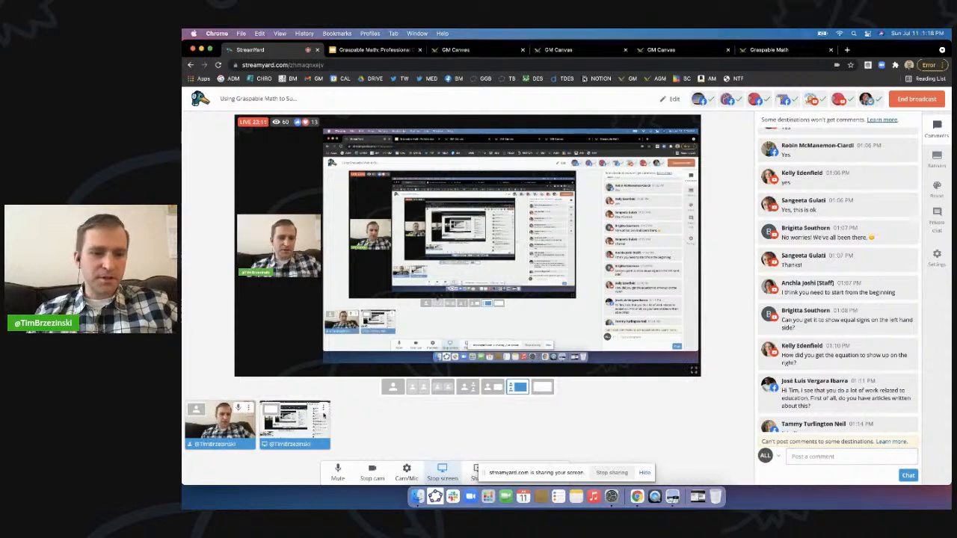
# Open the Solving Linear Equations & Inequalities example linked in the Google Slides presentation and dismiss the welcome dialog.
pyautogui.click(295, 427)
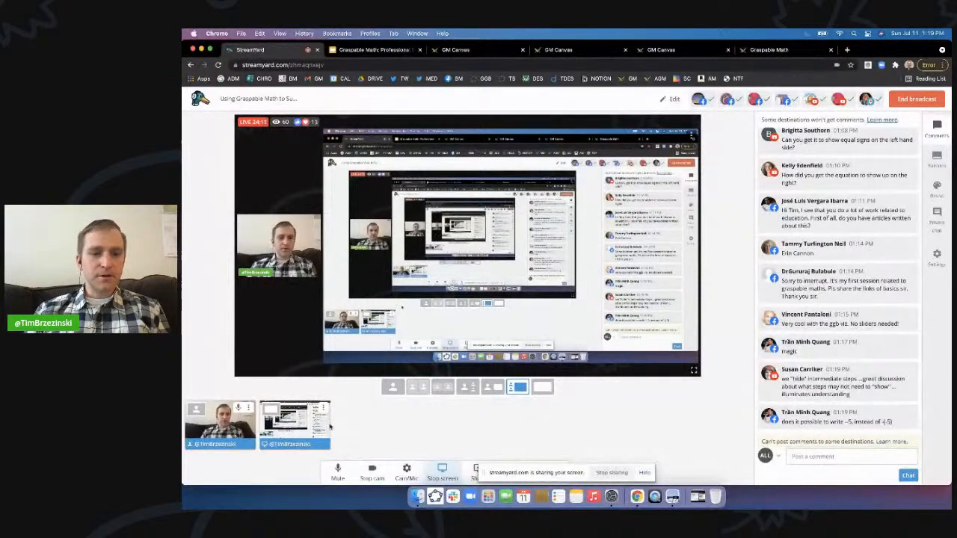
pyautogui.click(375, 52)
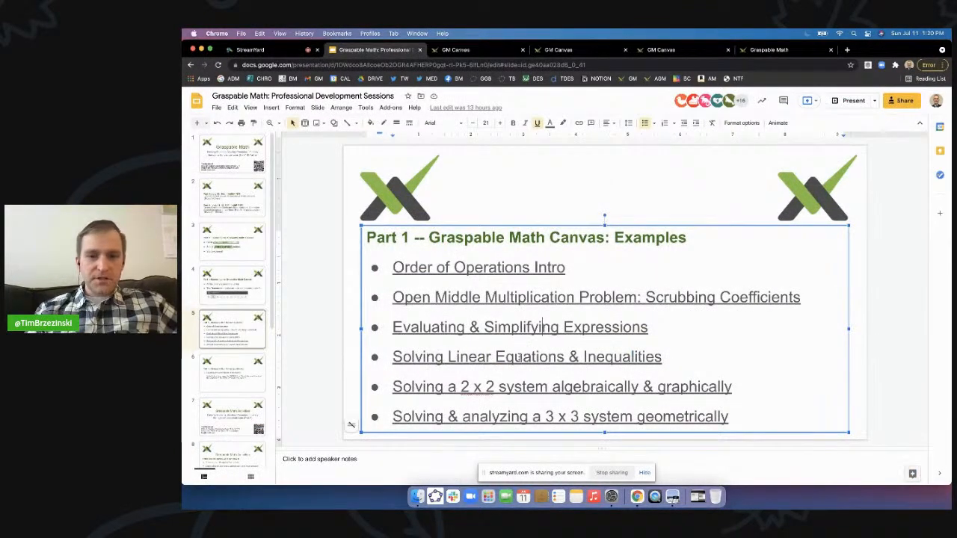
pyautogui.click(523, 357)
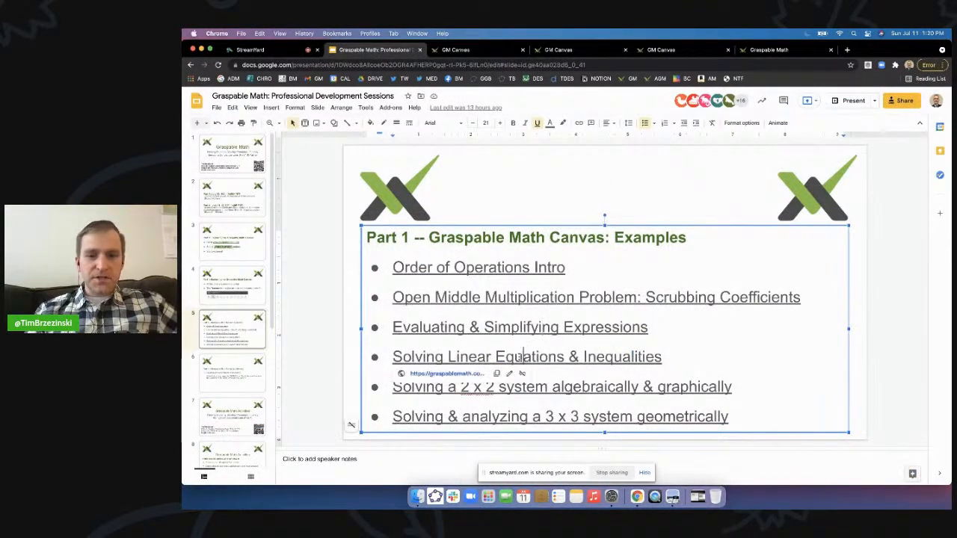
pyautogui.click(460, 374)
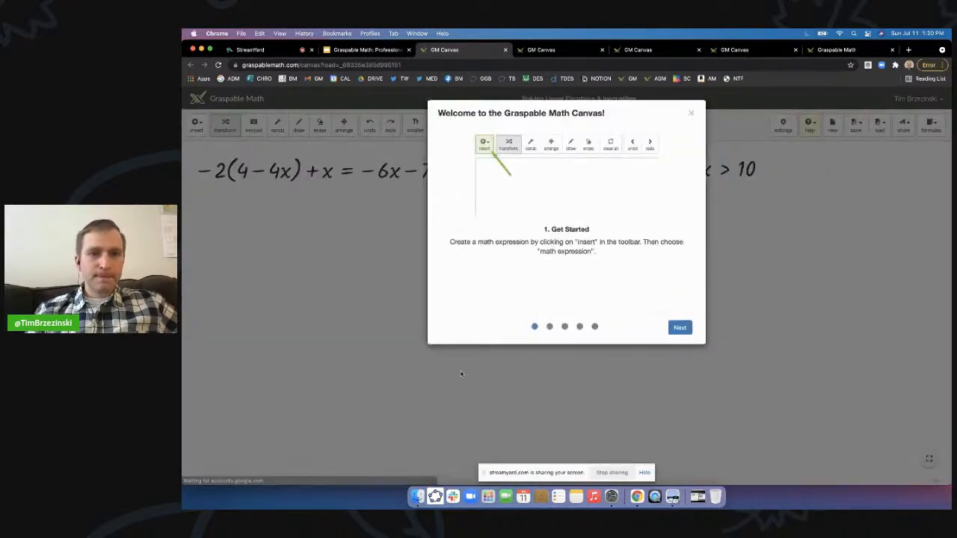
pyautogui.click(691, 113)
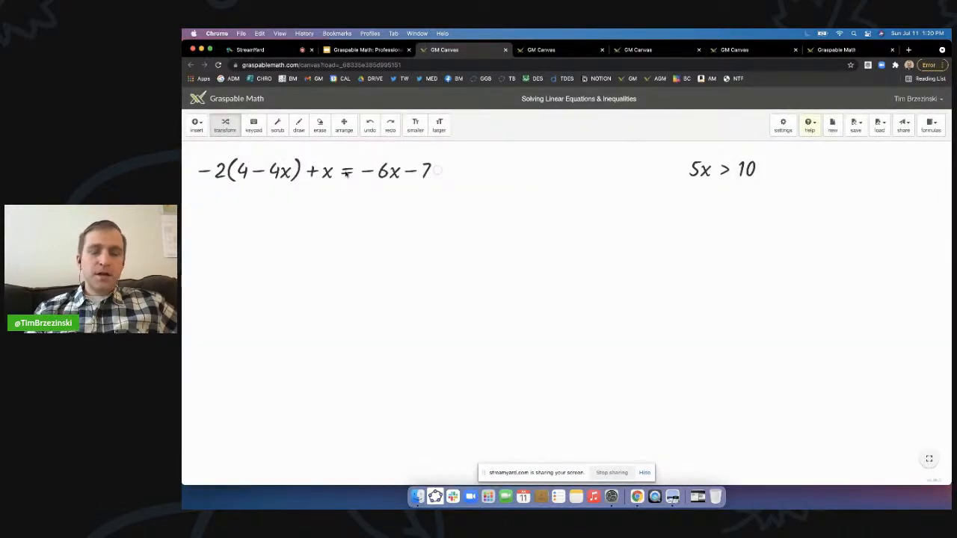
# Move the + x term of the equation to the right side to produce −2(4 − 4x) = −6x − x − 7.
pyautogui.scroll(5, 342, 176)
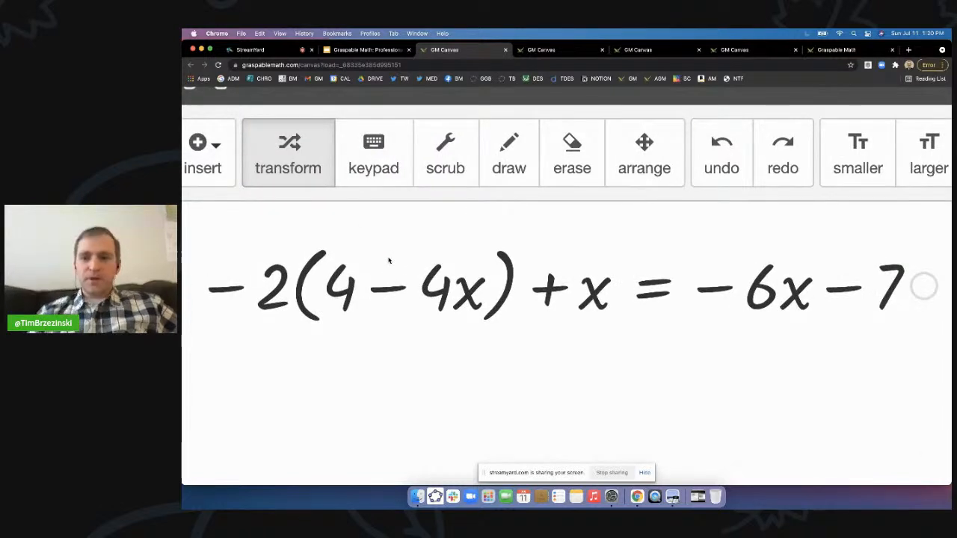
pyautogui.scroll(-1, 389, 260)
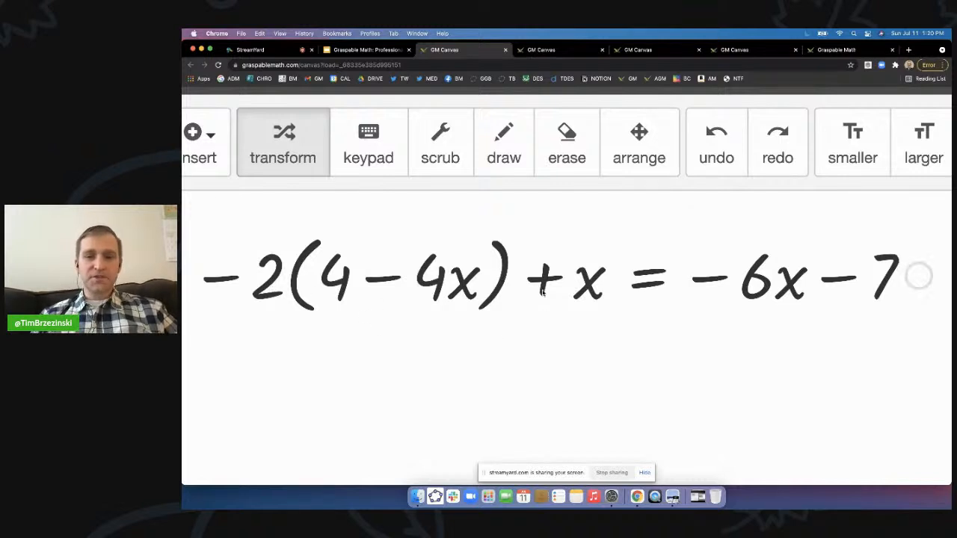
pyautogui.moveTo(589, 282)
pyautogui.mouseDown()
pyautogui.moveTo(587, 317)
pyautogui.moveTo(747, 324)
pyautogui.moveTo(821, 302)
pyautogui.mouseUp()
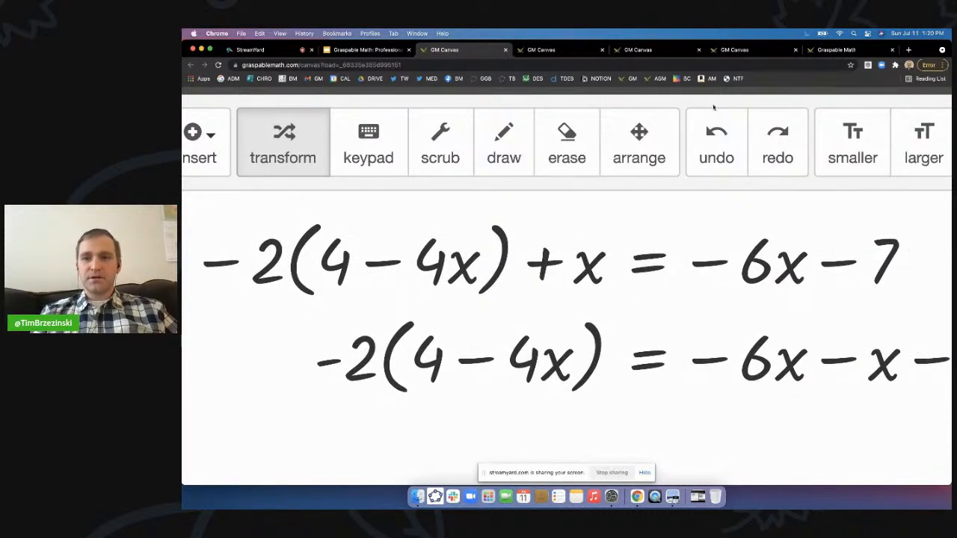
pyautogui.click(714, 149)
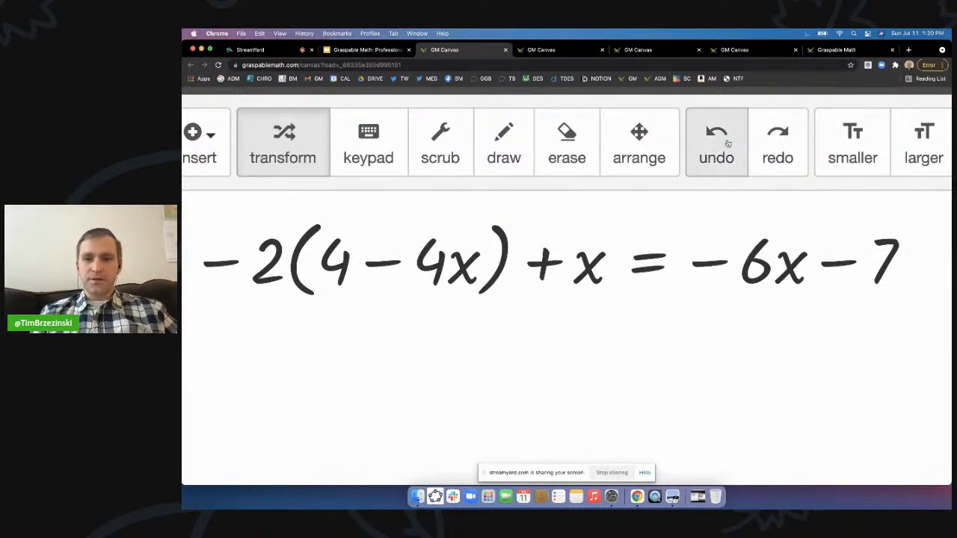
pyautogui.moveTo(544, 270); pyautogui.dragTo(728, 309)
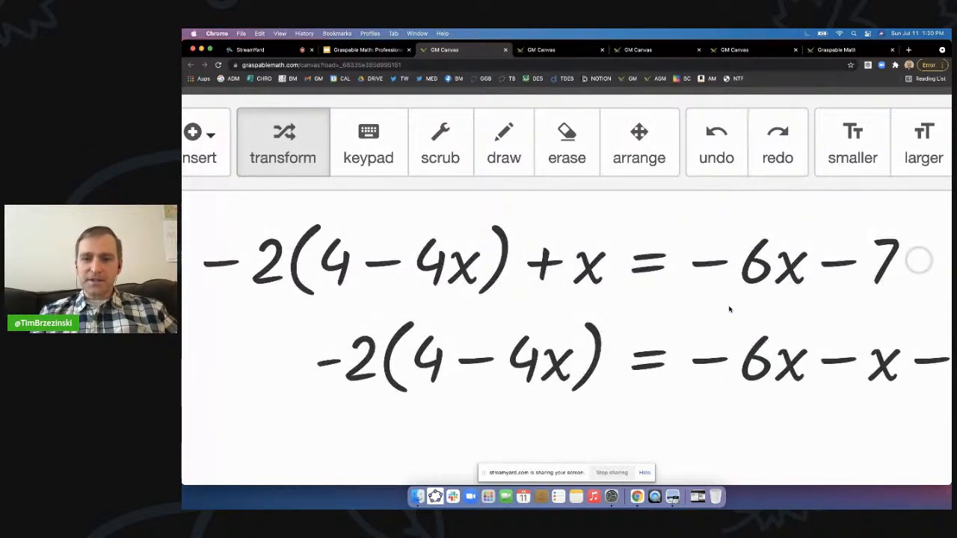
# Handwrite − x beneath both sides of the original equation to show the subtraction.
pyautogui.click(503, 141)
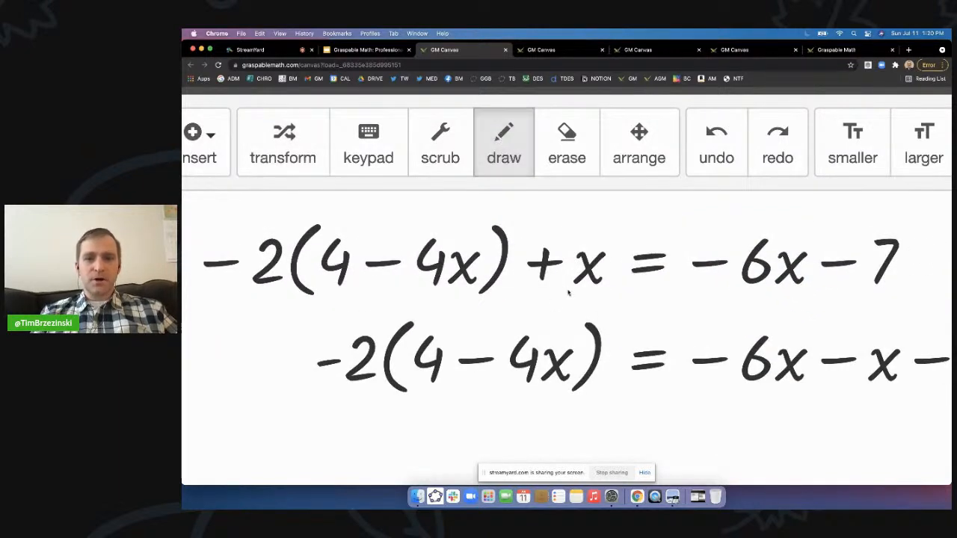
pyautogui.moveTo(561, 290)
pyautogui.mouseDown()
pyautogui.moveTo(596, 312)
pyautogui.moveTo(561, 312)
pyautogui.mouseUp()
pyautogui.moveTo(726, 297)
pyautogui.mouseDown()
pyautogui.moveTo(763, 299)
pyautogui.moveTo(810, 321)
pyautogui.mouseUp()
pyautogui.moveTo(805, 281); pyautogui.dragTo(771, 323)
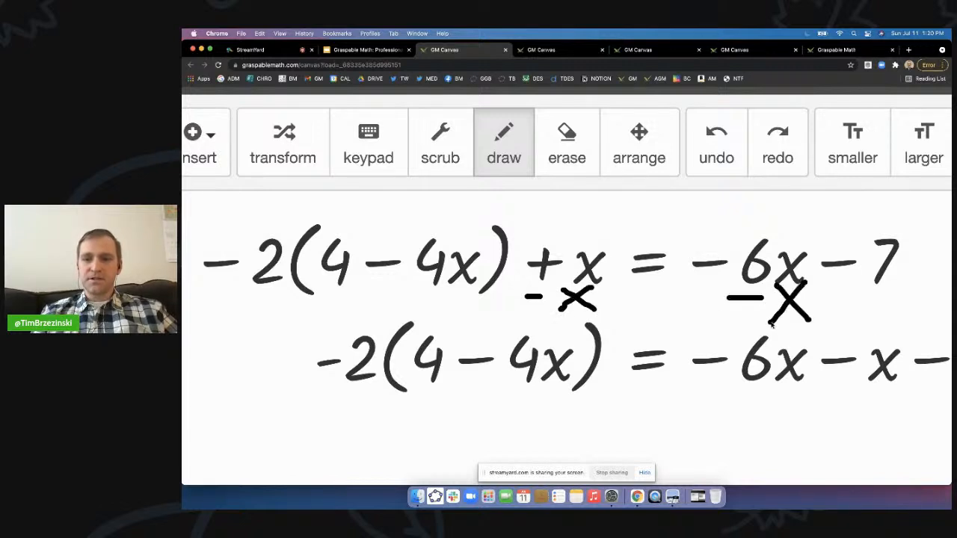
# Combine −6x − x into −7x and distribute the −2 over its parentheses to produce −8 + 8x = −7x − 7.
pyautogui.click(277, 141)
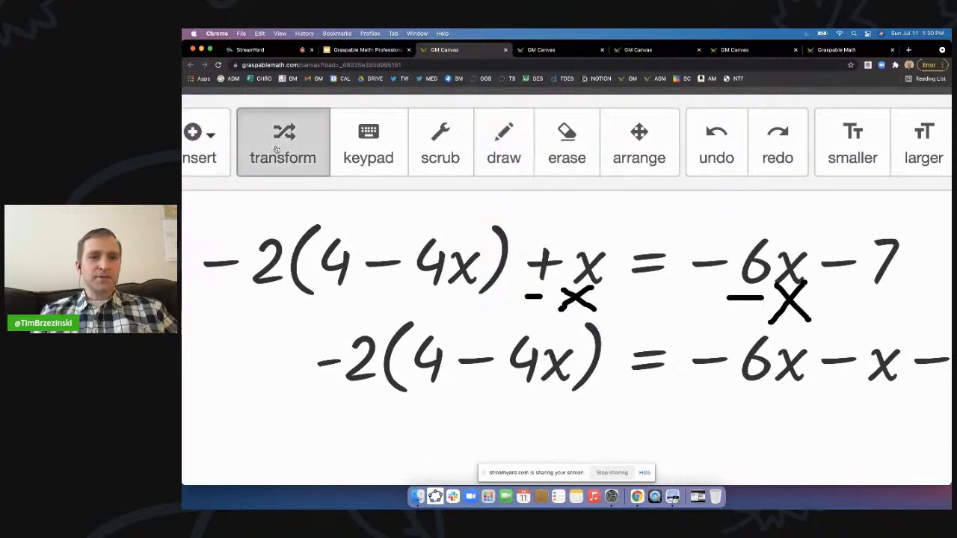
pyautogui.click(839, 363)
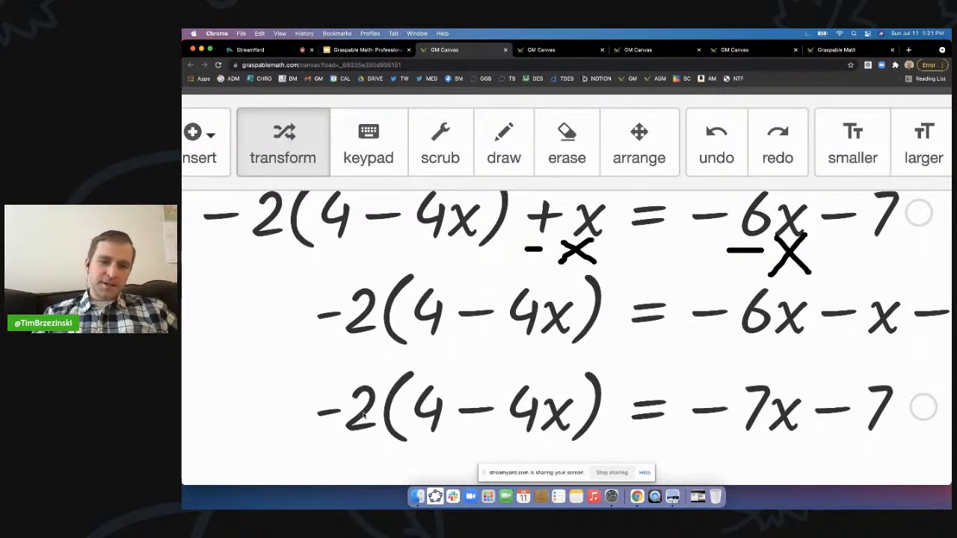
pyautogui.moveTo(364, 415); pyautogui.dragTo(418, 411)
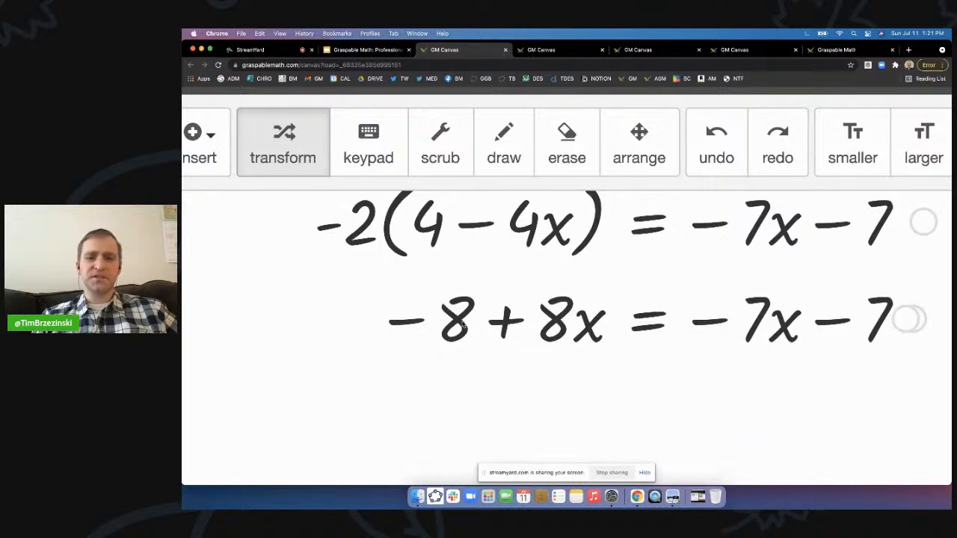
# Move the −8 to the right side and handwrite + 8 under both sides, with a triangle below the equals sign and a line underneath.
pyautogui.moveTo(402, 319); pyautogui.dragTo(867, 328)
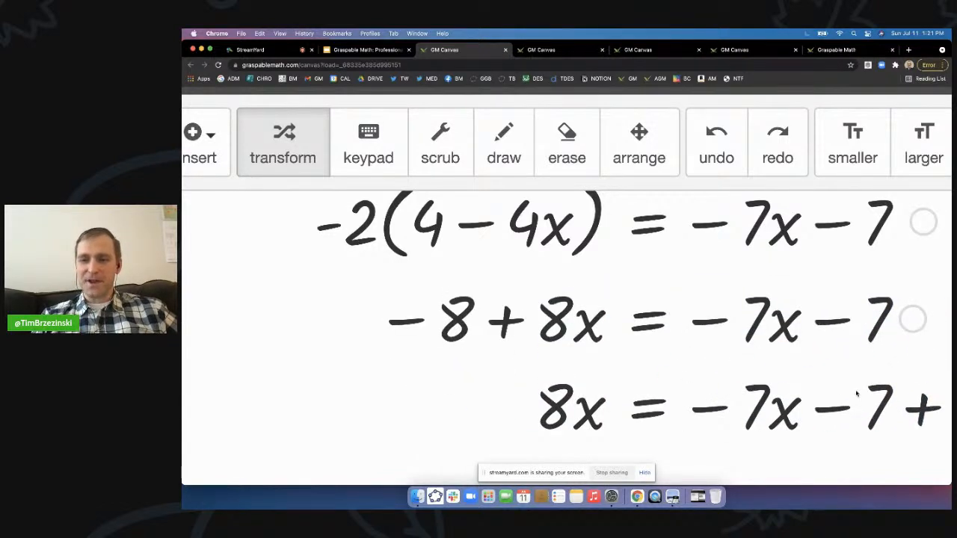
pyautogui.hscroll(2, 857, 394)
pyautogui.click(390, 149)
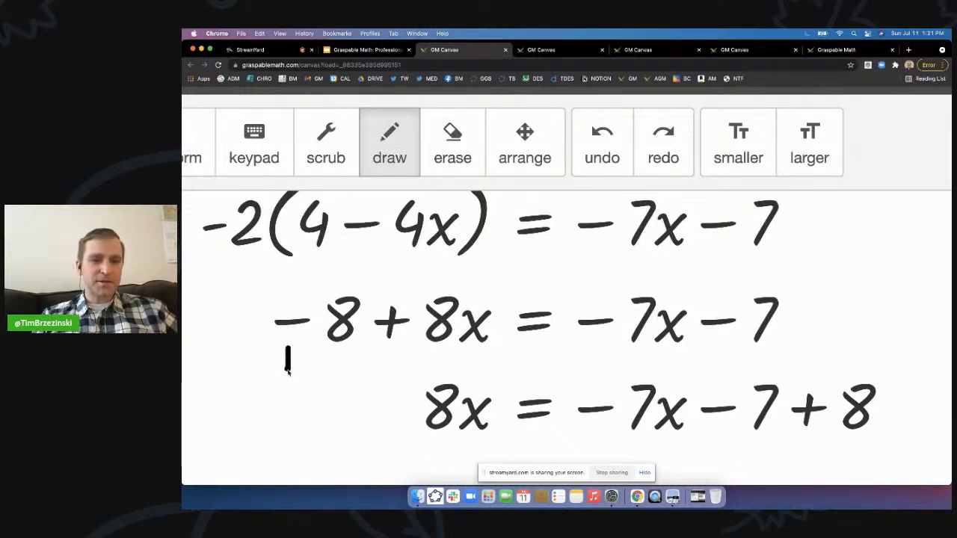
pyautogui.moveTo(269, 356)
pyautogui.mouseDown()
pyautogui.moveTo(332, 365)
pyautogui.moveTo(342, 348)
pyautogui.mouseUp()
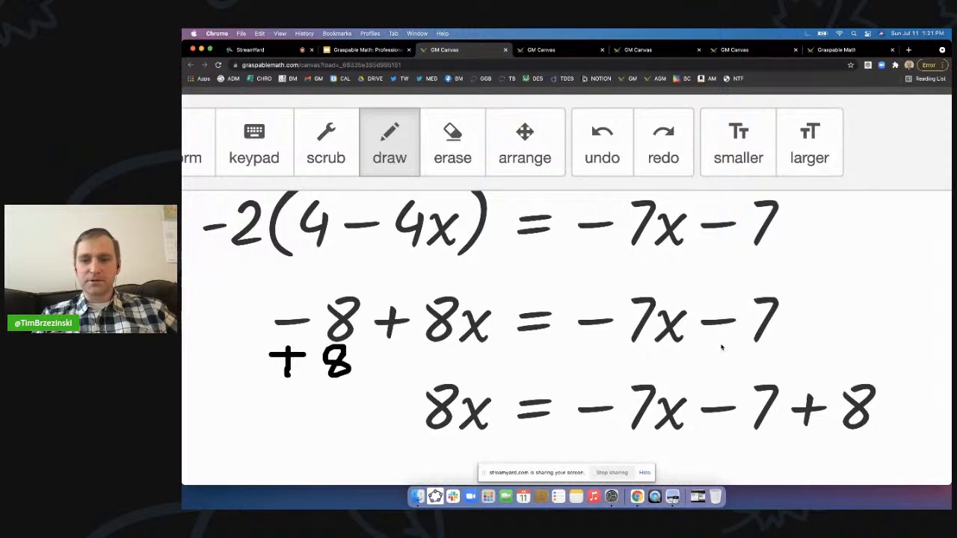
pyautogui.moveTo(717, 360)
pyautogui.mouseDown()
pyautogui.moveTo(749, 368)
pyautogui.moveTo(759, 347)
pyautogui.mouseUp()
pyautogui.moveTo(519, 360); pyautogui.dragTo(538, 357)
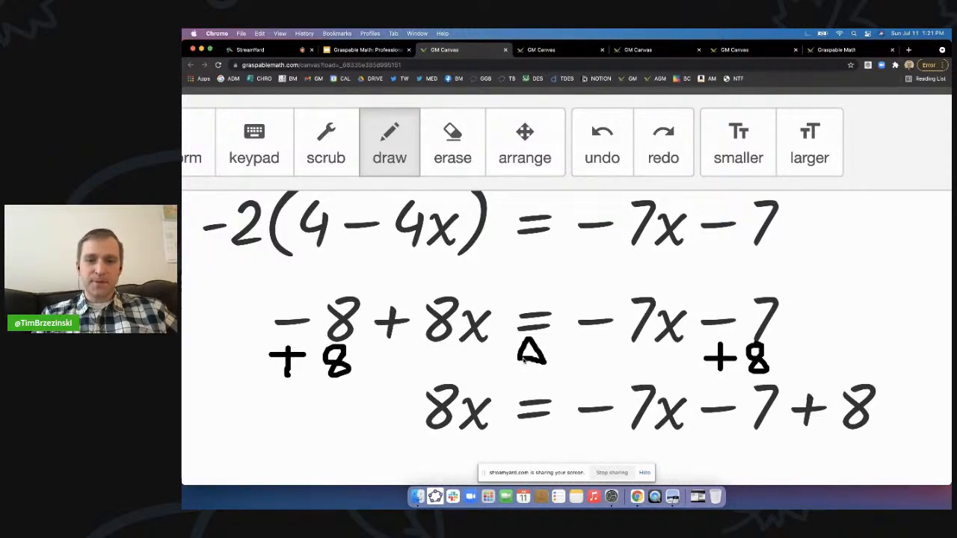
pyautogui.moveTo(254, 389); pyautogui.dragTo(887, 381)
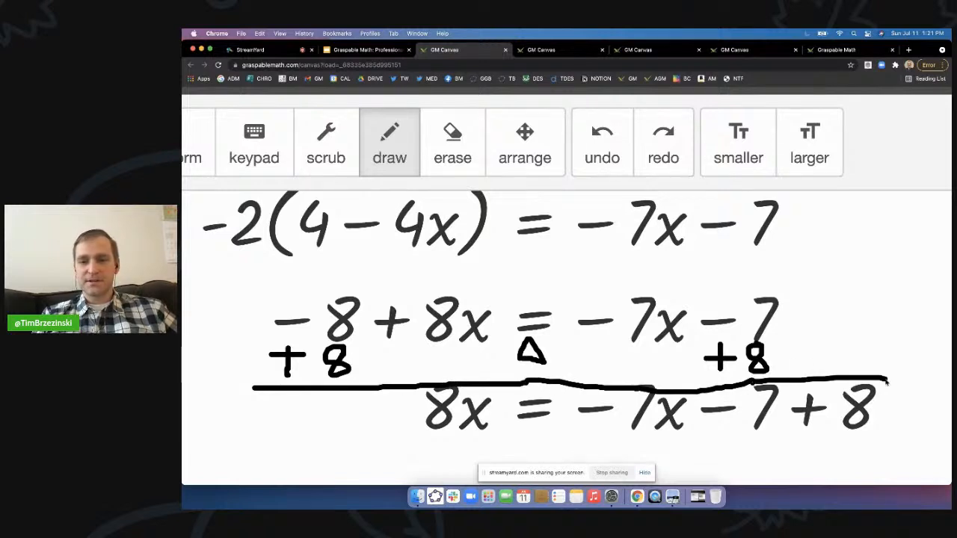
# Combine −7 + 8 in the last line to produce 8x = −7x + 1.
pyautogui.click(196, 146)
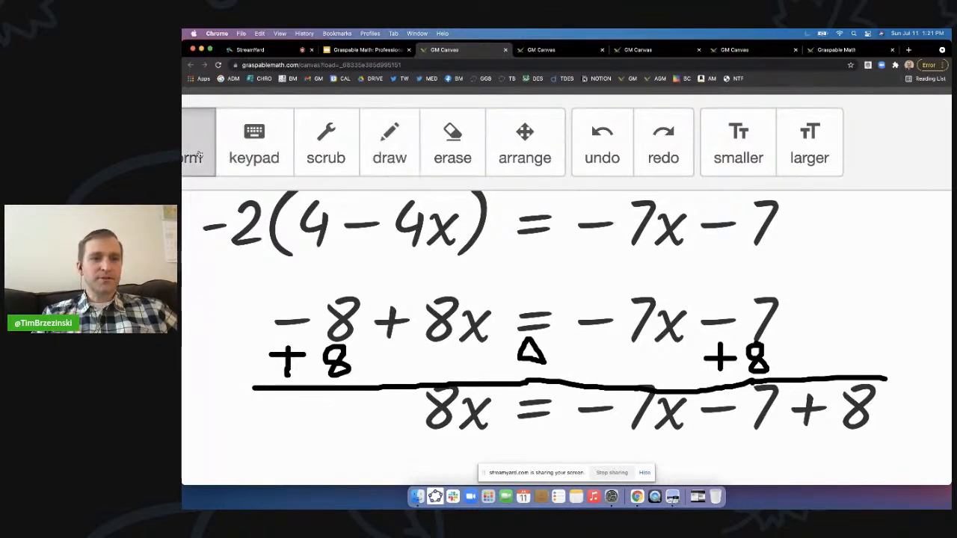
pyautogui.click(807, 407)
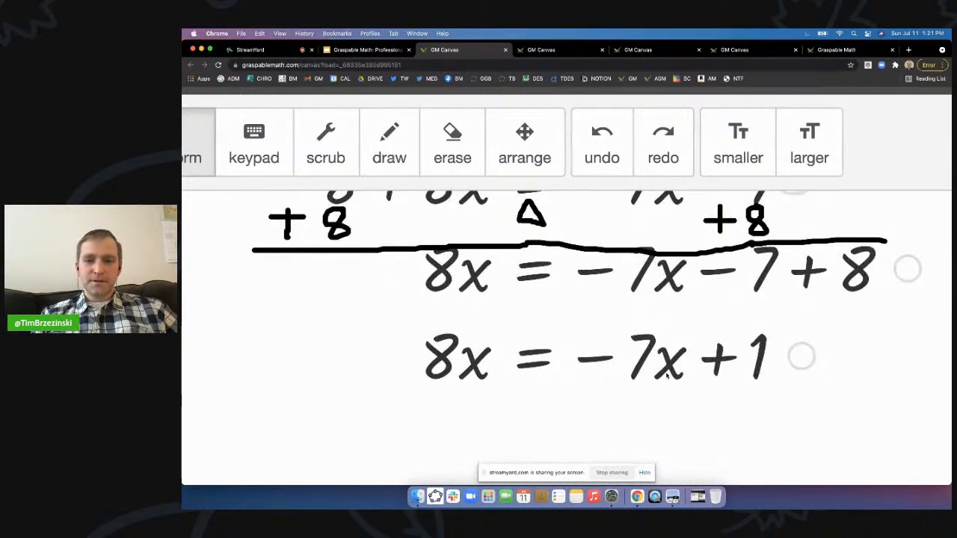
pyautogui.moveTo(671, 368); pyautogui.dragTo(459, 417)
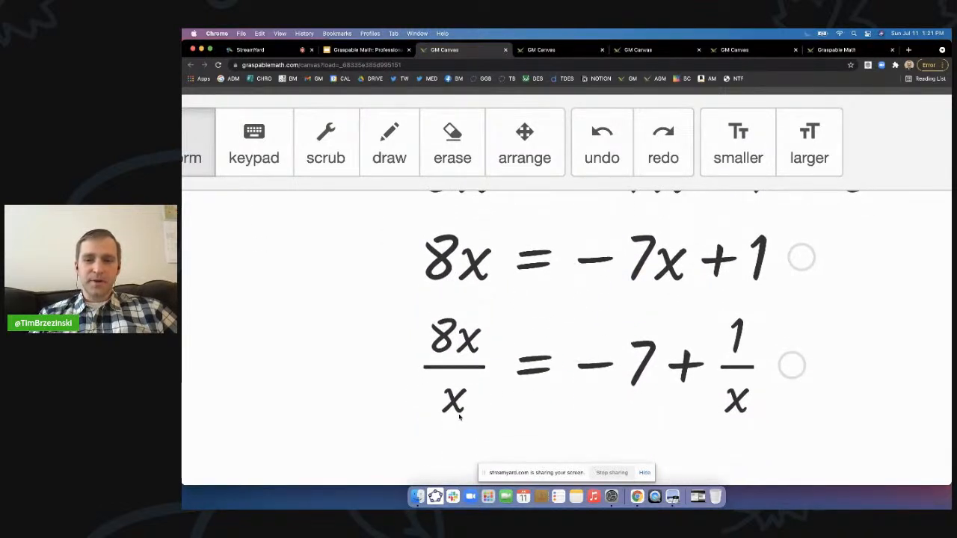
pyautogui.moveTo(592, 366); pyautogui.dragTo(319, 372)
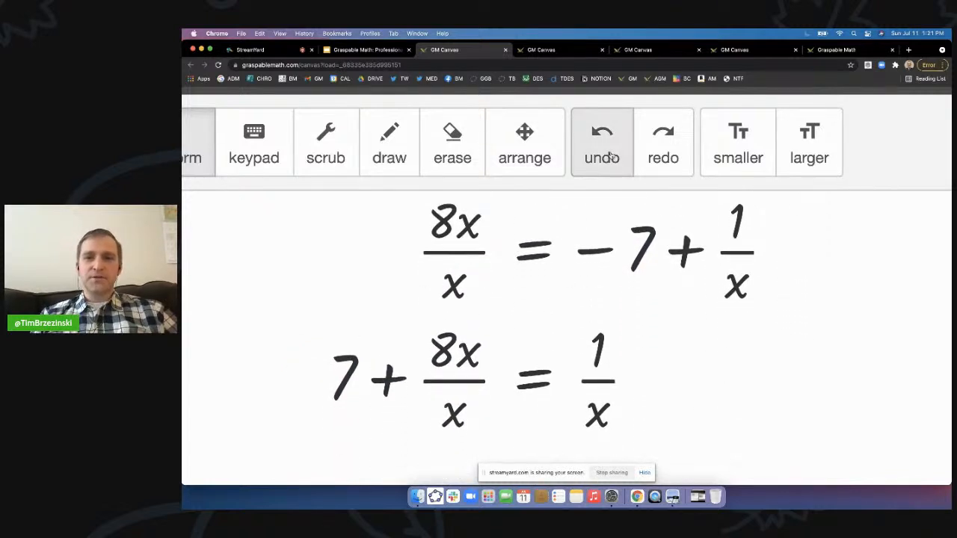
pyautogui.scroll(-5, 610, 154)
pyautogui.scroll(5, 369, 130)
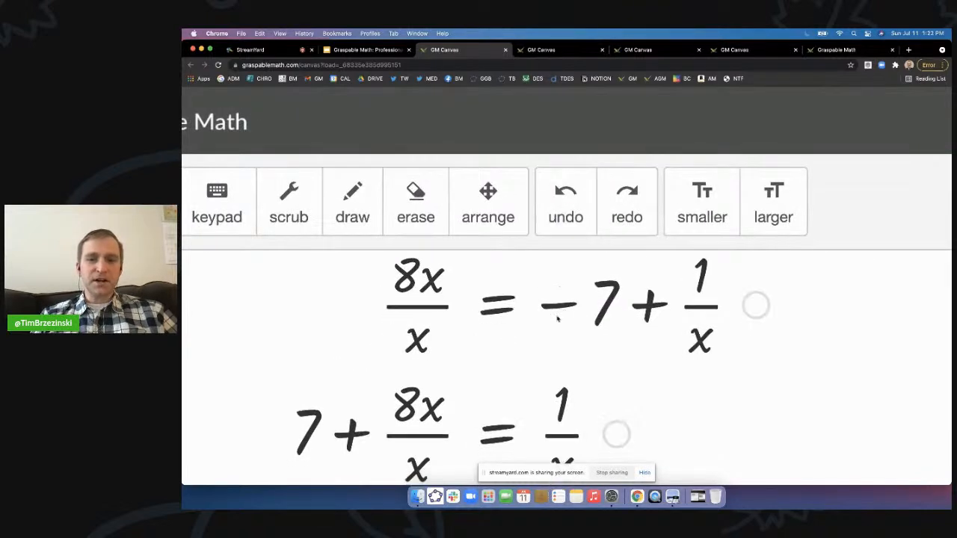
pyautogui.scroll(-2, 559, 309)
pyautogui.scroll(-1, 543, 322)
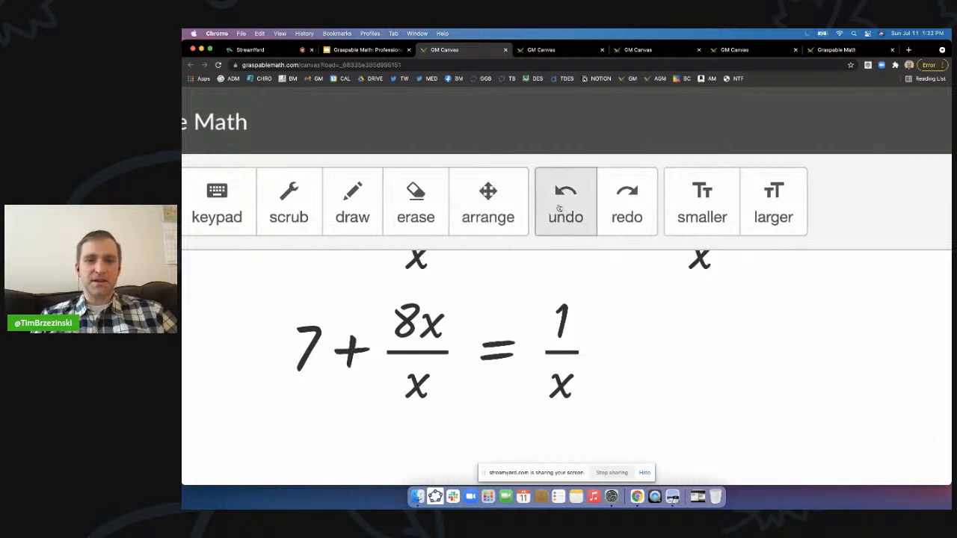
pyautogui.scroll(-5, 553, 213)
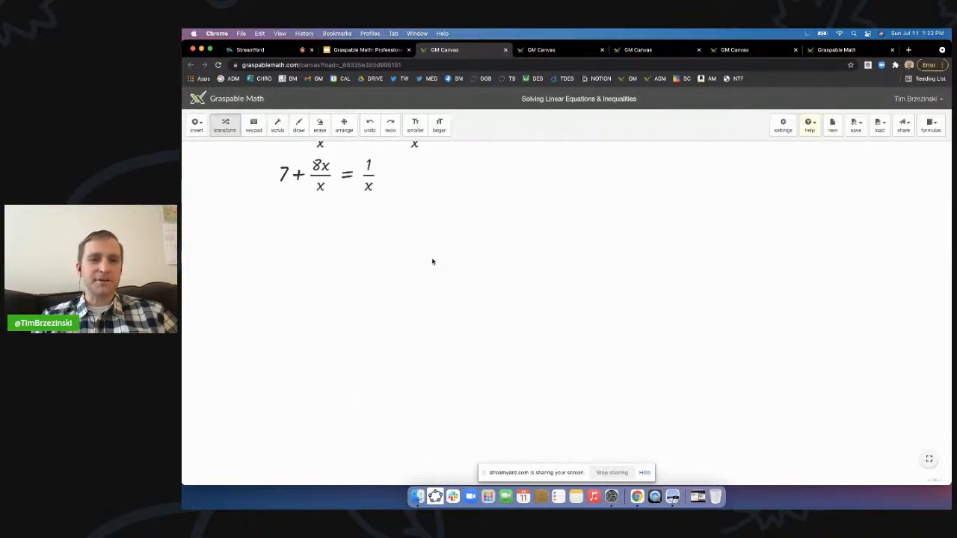
pyautogui.scroll(2, 432, 261)
pyautogui.scroll(2, 432, 261)
pyautogui.click(369, 125)
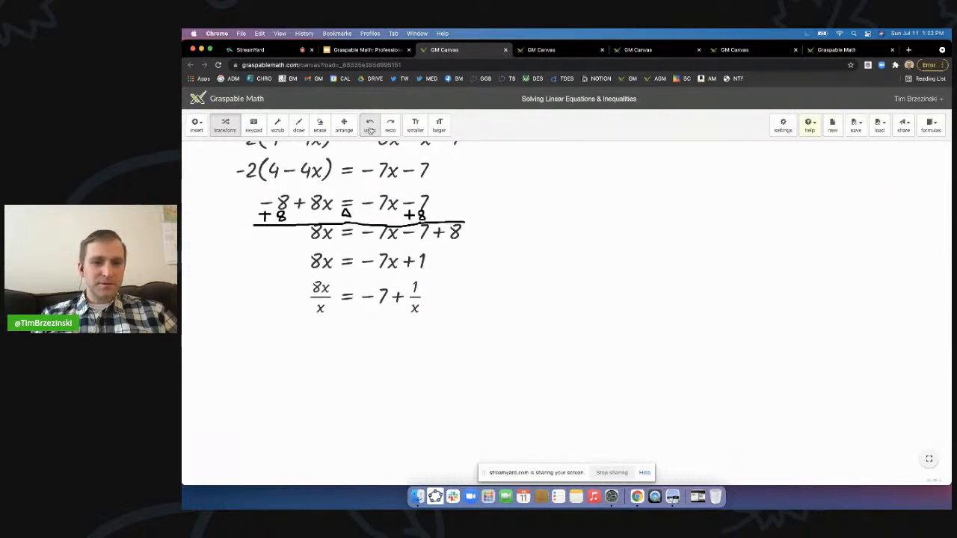
pyautogui.click(369, 125)
# Move the whole −7x term to the left side to produce 7x + 8x = 1.
pyautogui.scroll(5, 376, 264)
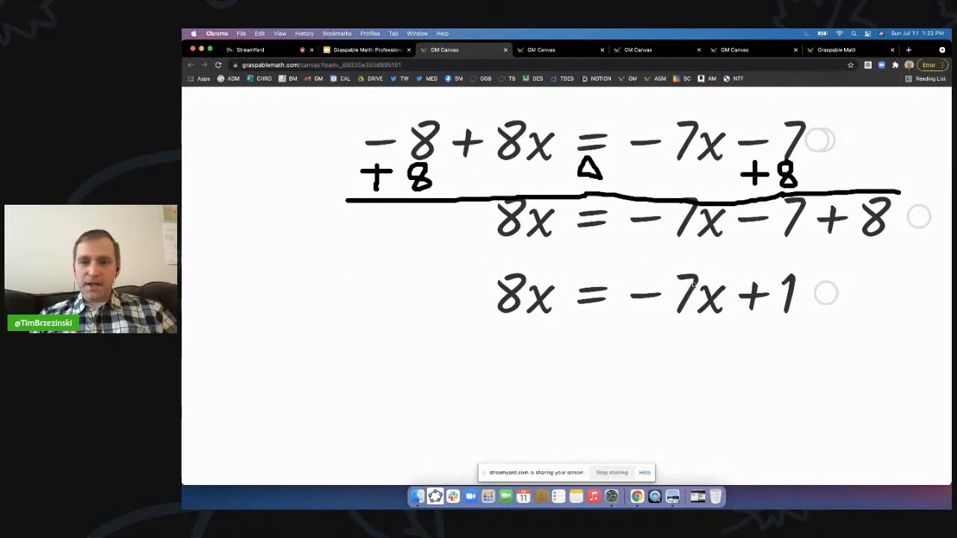
pyautogui.moveTo(695, 286); pyautogui.dragTo(686, 333)
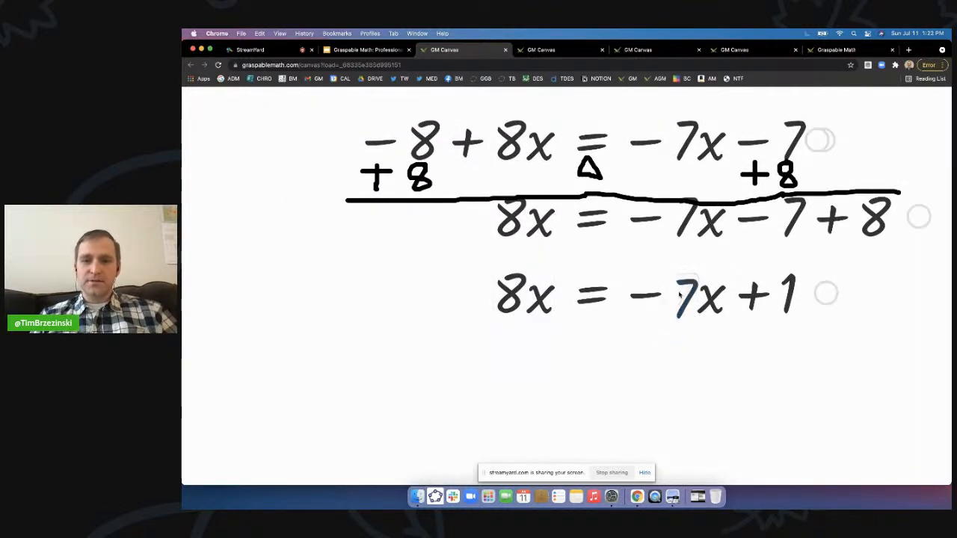
pyautogui.moveTo(653, 301); pyautogui.dragTo(619, 336)
pyautogui.moveTo(708, 290); pyautogui.dragTo(701, 293)
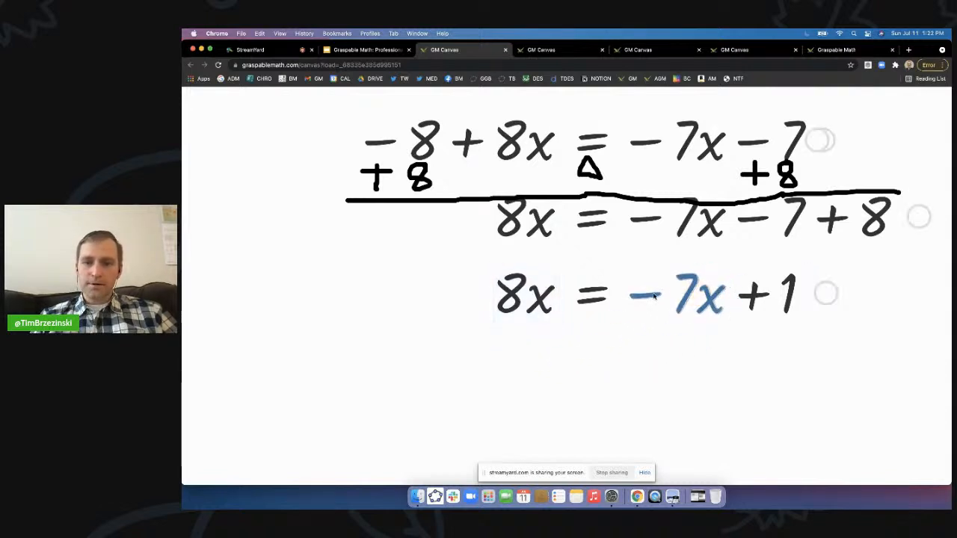
pyautogui.scroll(-5, 591, 284)
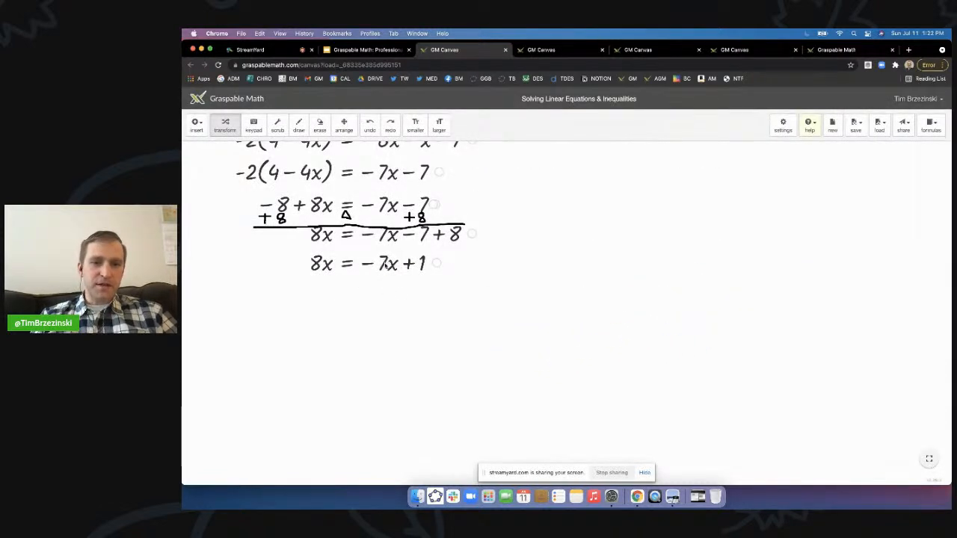
pyautogui.moveTo(384, 265); pyautogui.dragTo(287, 263)
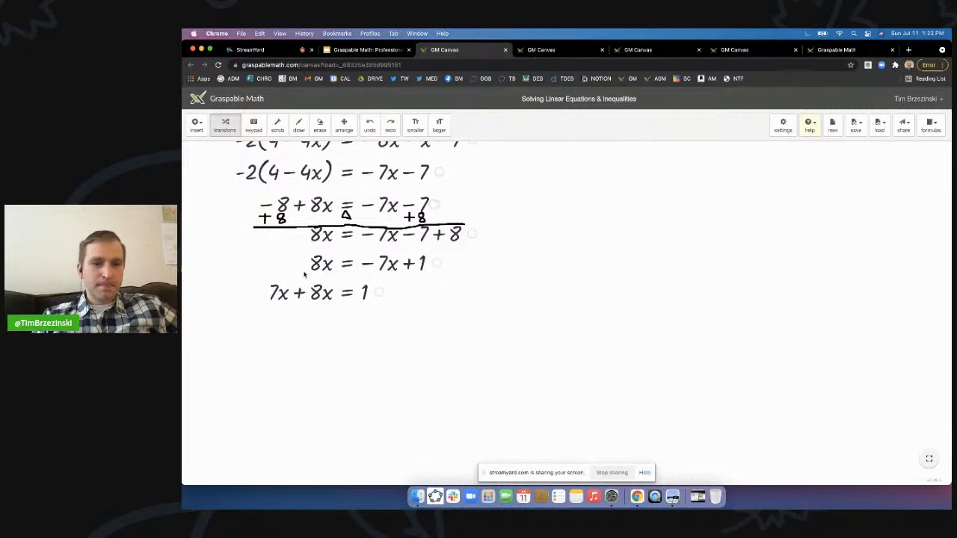
# Combine 7x + 8x into 15x and divide both sides by 15 to produce x = 1/15.
pyautogui.scroll(5, 381, 351)
pyautogui.click(371, 366)
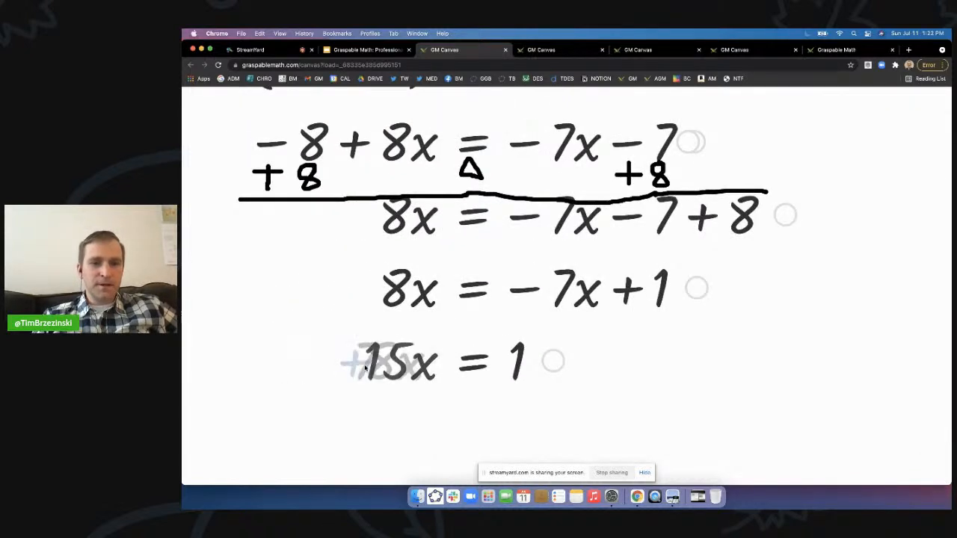
pyautogui.scroll(-2, 385, 370)
pyautogui.moveTo(387, 399); pyautogui.dragTo(523, 438)
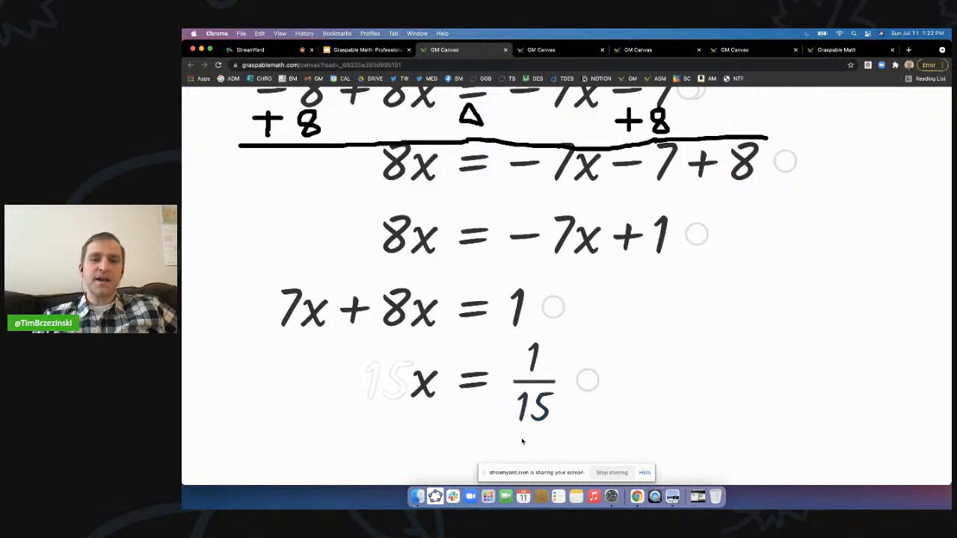
# Convert the fraction 1/15 in the solution to the decimal 0.067.
pyautogui.scroll(-3, 523, 438)
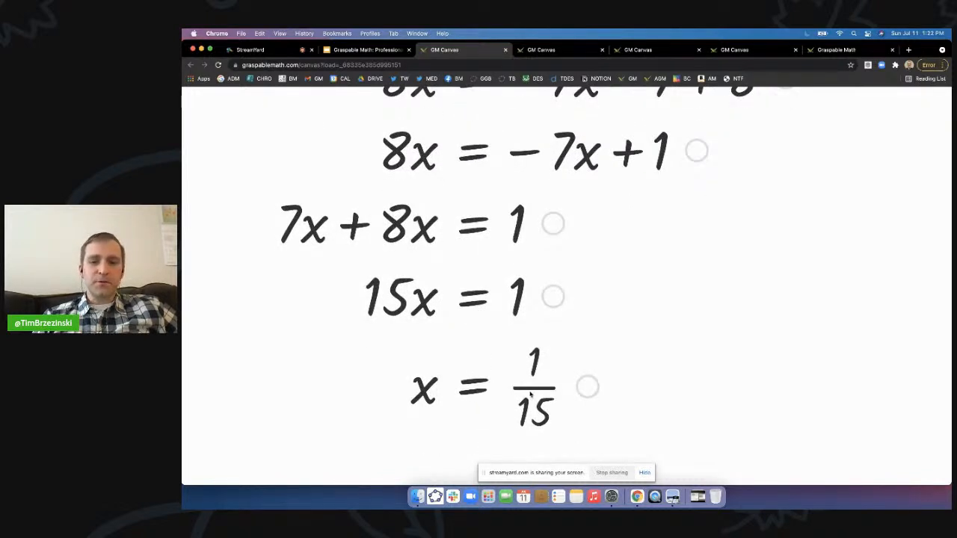
pyautogui.click(531, 389)
pyautogui.scroll(-2, 523, 395)
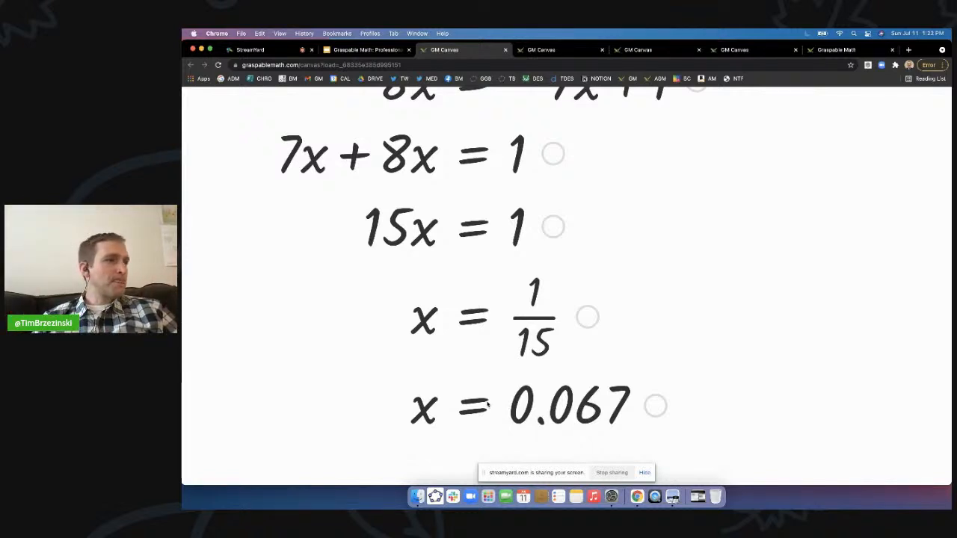
# Insert a graphing calculator on the canvas, below the inequality 5x > 10.
pyautogui.scroll(-5, 488, 403)
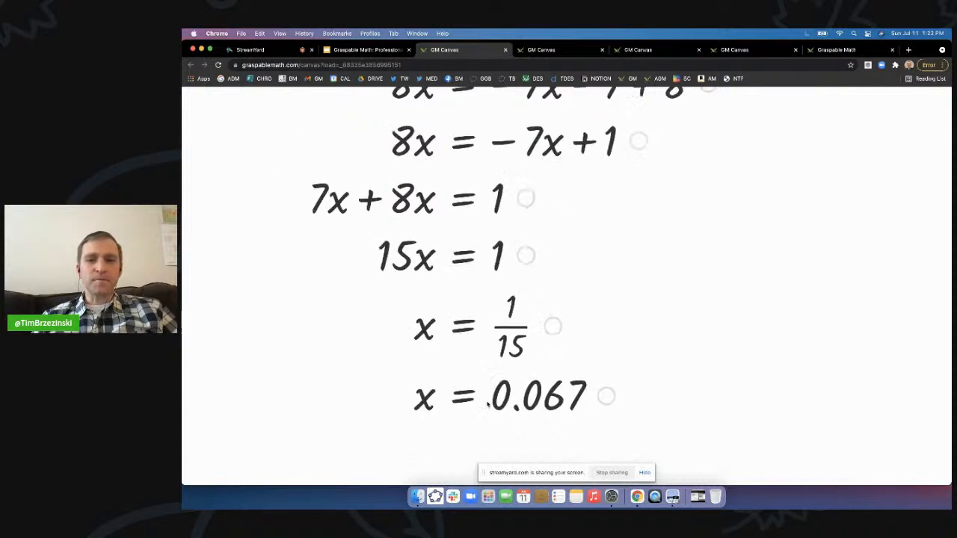
pyautogui.scroll(4, 521, 303)
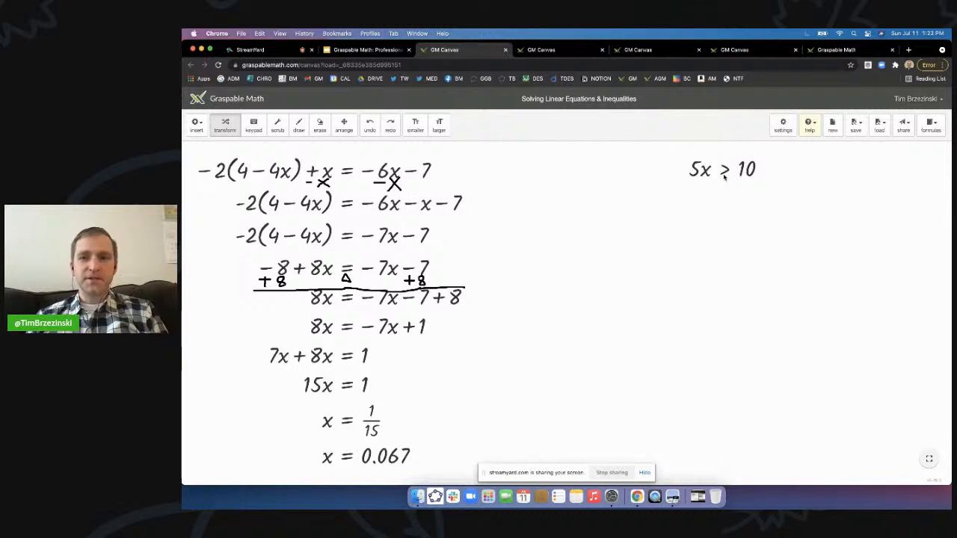
pyautogui.click(196, 124)
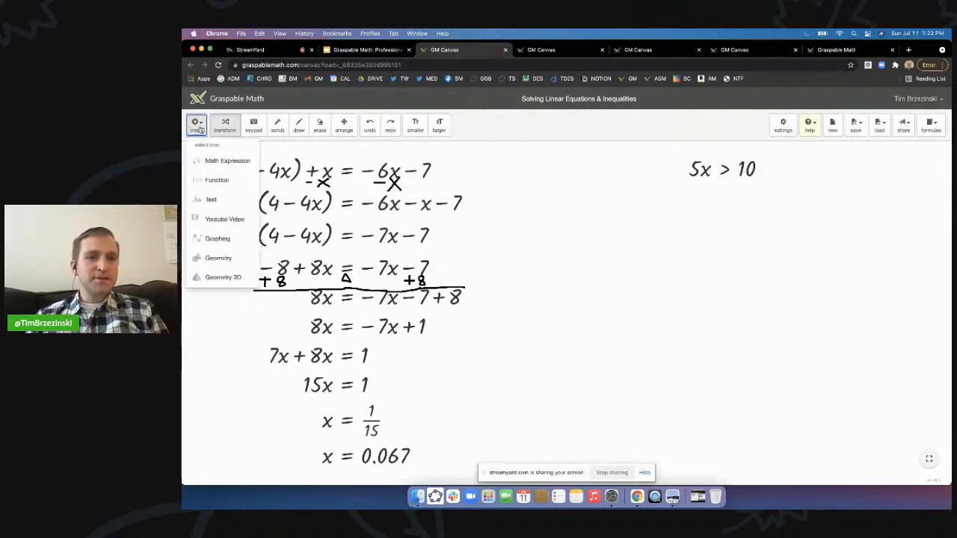
pyautogui.click(216, 237)
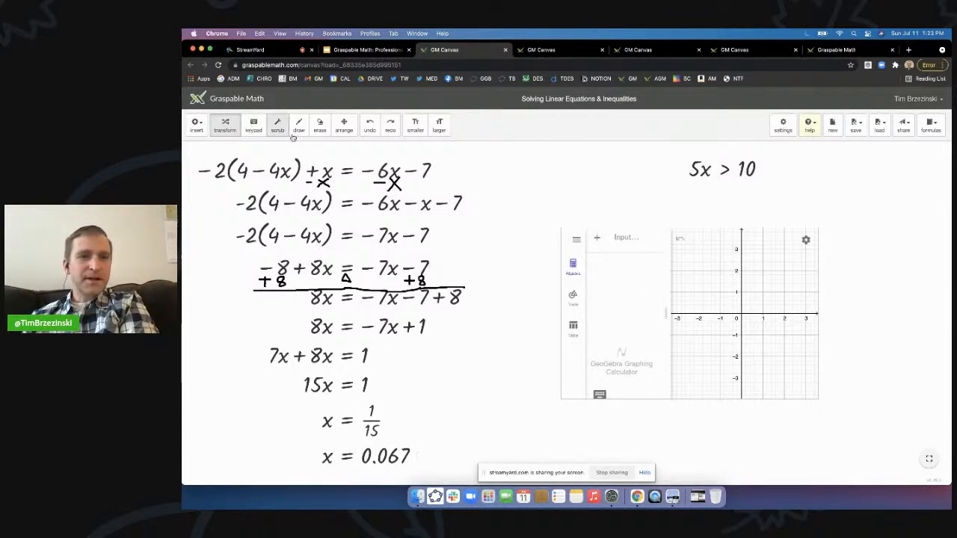
# Arrange the canvas by shifting the equation derivation left, then moving and enlarging the graph to fill the space beside it.
pyautogui.scroll(5, 348, 134)
pyautogui.click(585, 211)
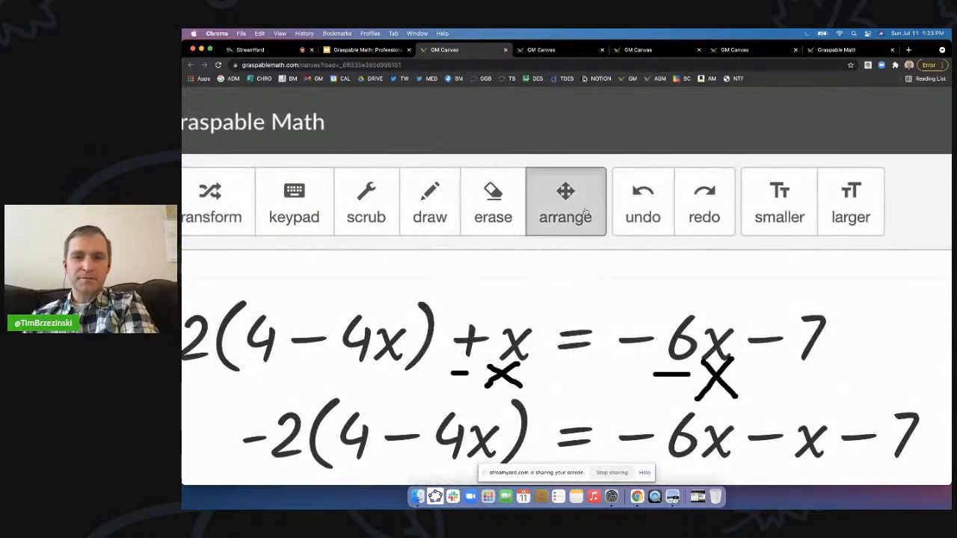
pyautogui.scroll(-5, 574, 214)
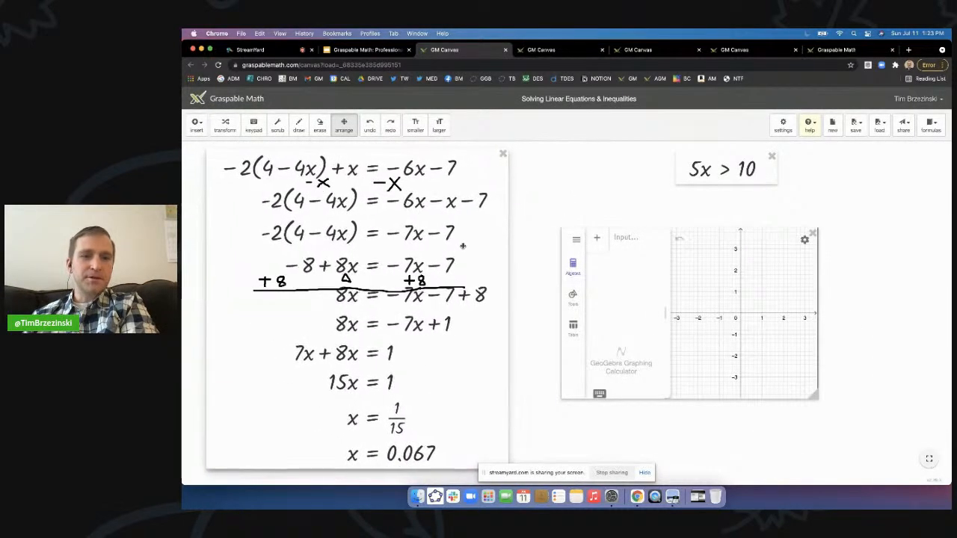
pyautogui.moveTo(472, 245)
pyautogui.mouseDown()
pyautogui.moveTo(480, 245)
pyautogui.moveTo(442, 247)
pyautogui.mouseUp()
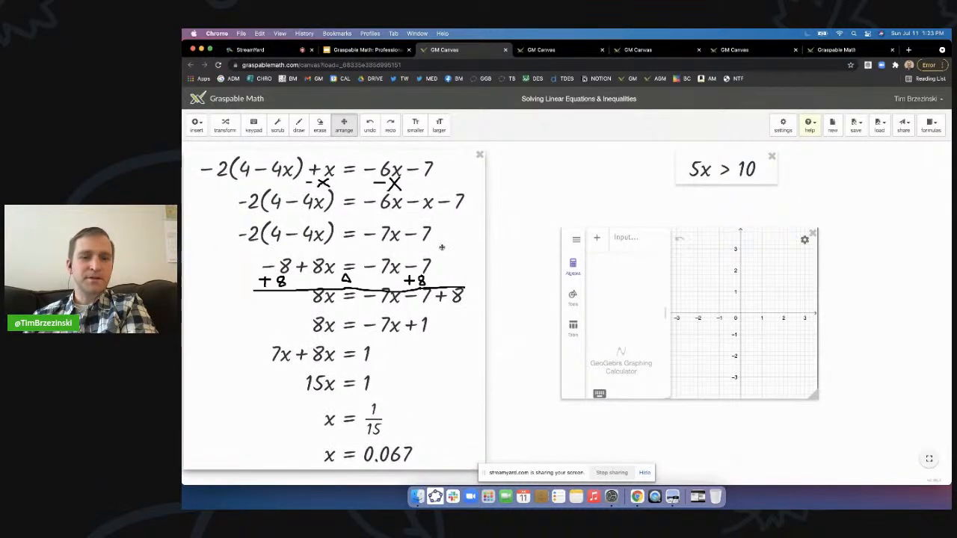
pyautogui.moveTo(585, 345); pyautogui.dragTo(524, 367)
pyautogui.moveTo(752, 418); pyautogui.dragTo(890, 467)
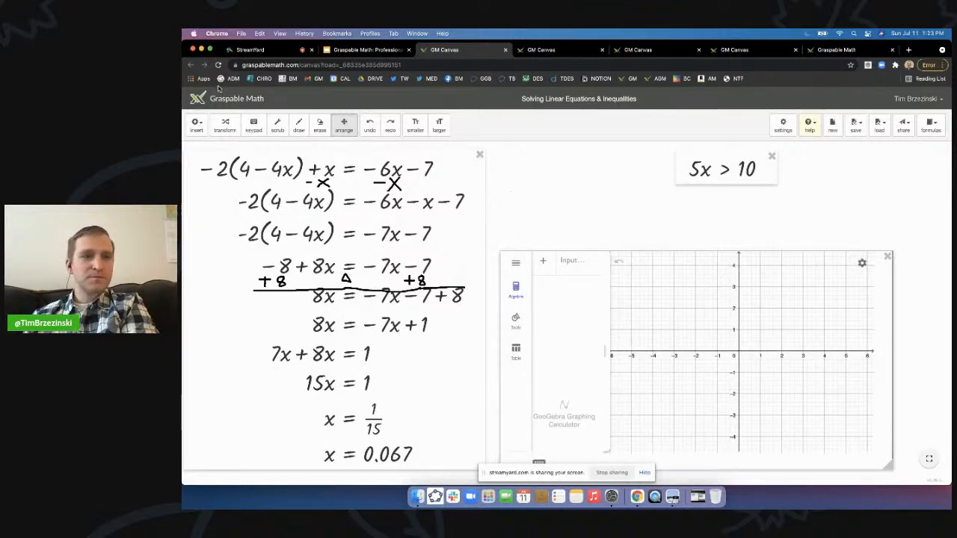
# Solve 5x > 10 by dividing both sides by 5 to get x > 2, and reveal the hidden intermediate fraction step.
pyautogui.click(225, 123)
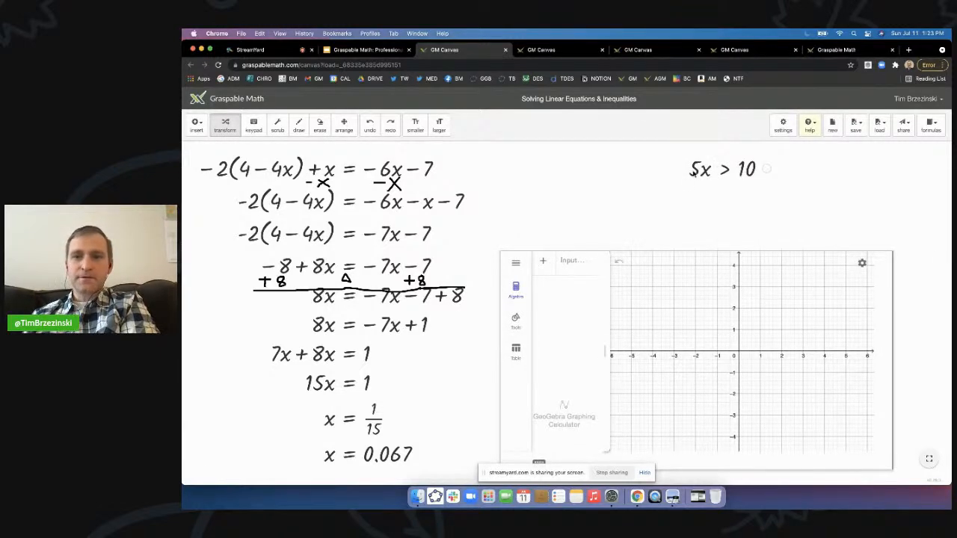
pyautogui.scroll(5, 697, 172)
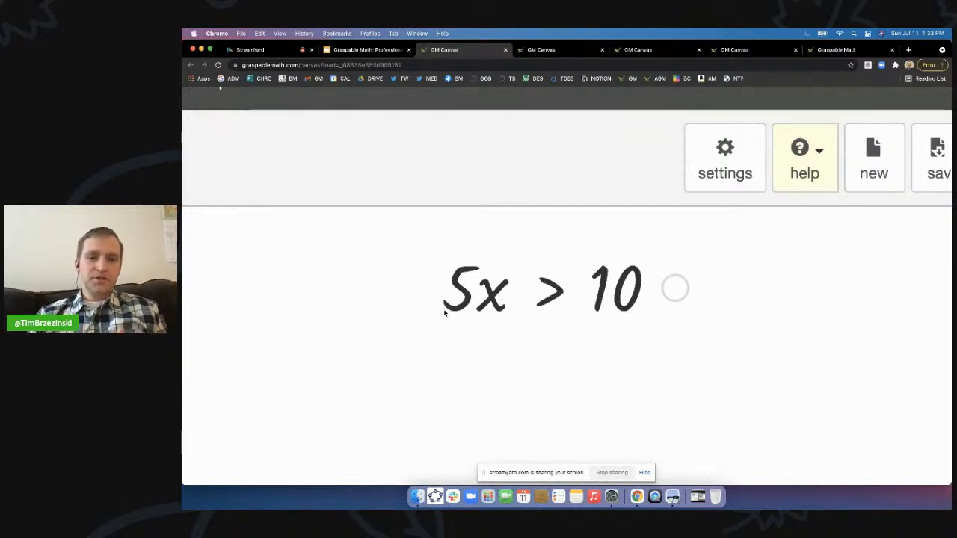
pyautogui.moveTo(457, 312); pyautogui.dragTo(621, 284)
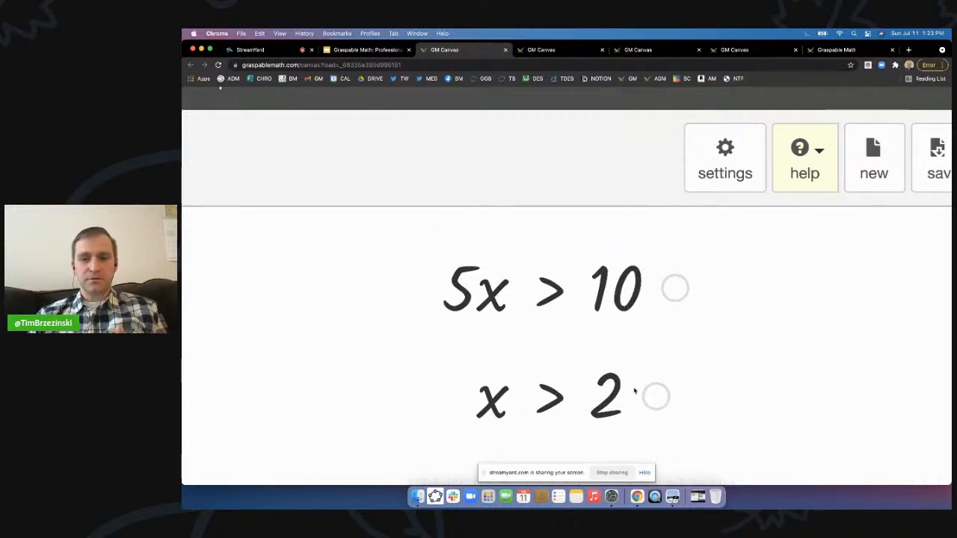
pyautogui.moveTo(656, 396); pyautogui.dragTo(654, 491)
pyautogui.scroll(-4, 652, 441)
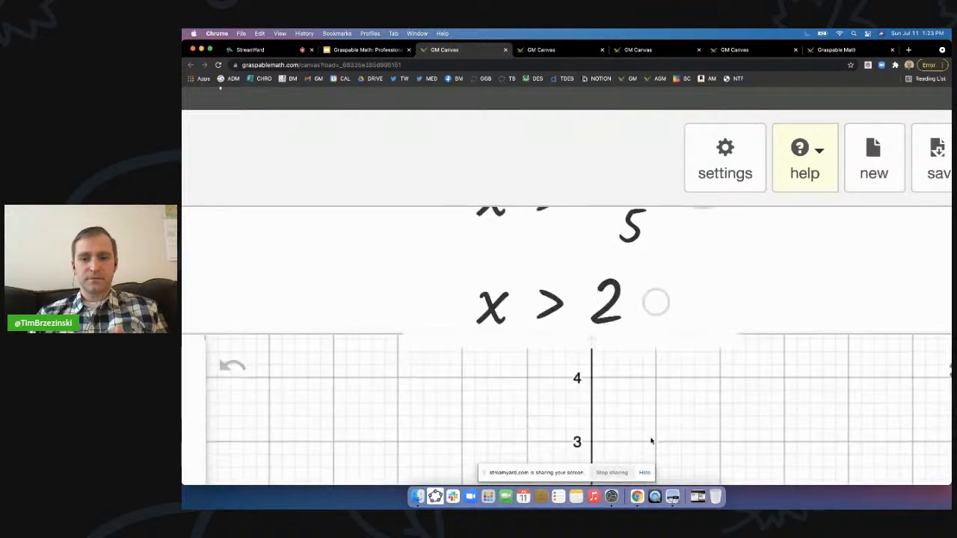
# Move the graph slightly down to clear the inequality's derivation, and return to transform mode.
pyautogui.scroll(-1, 651, 440)
pyautogui.scroll(-5, 673, 297)
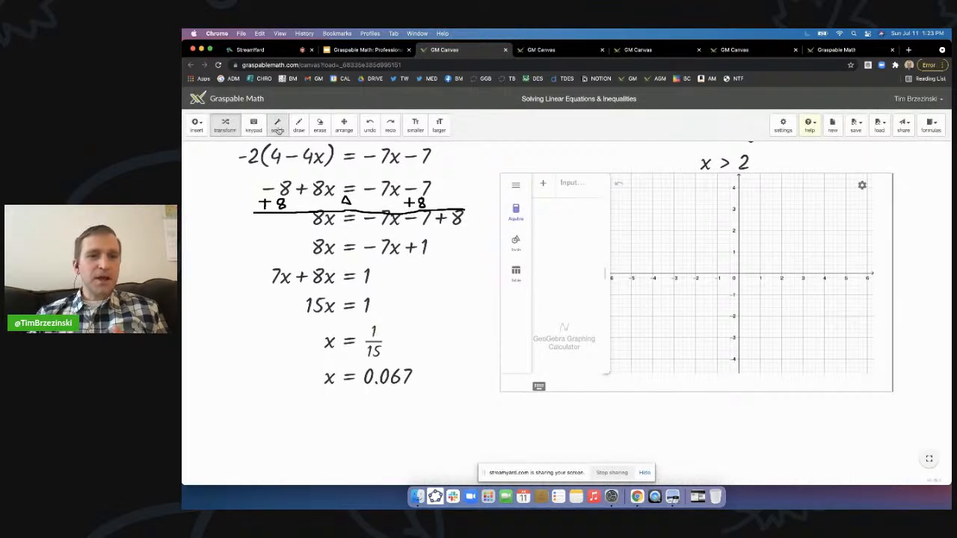
pyautogui.click(343, 125)
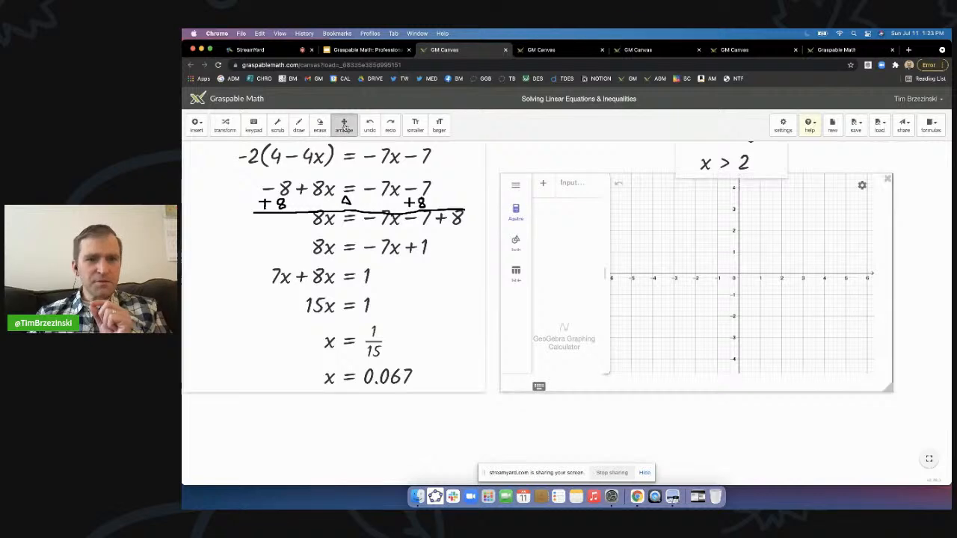
pyautogui.moveTo(683, 237); pyautogui.dragTo(688, 280)
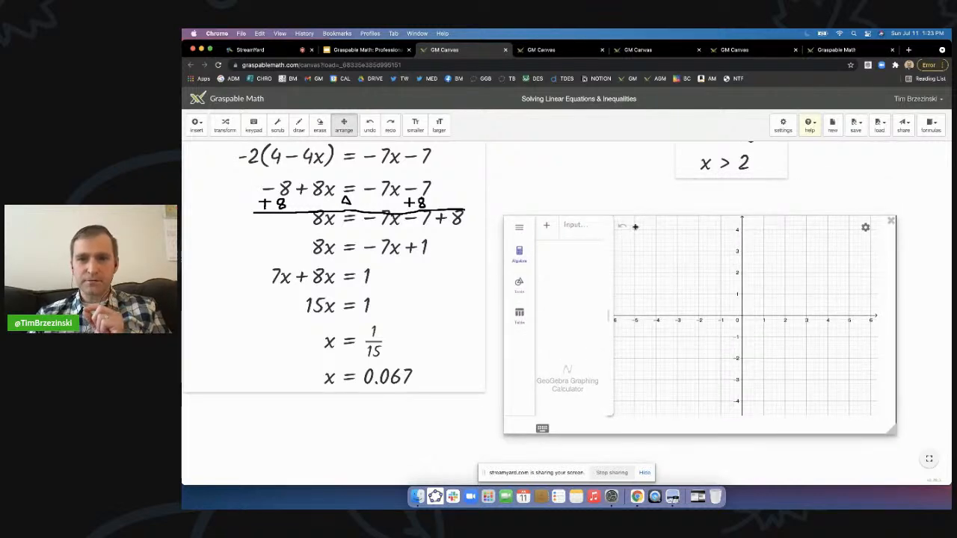
pyautogui.click(226, 126)
# Plot the inequality 5x > 10 in the graph, and adjust the graph's view to a wider range of the axes.
pyautogui.scroll(5, 226, 128)
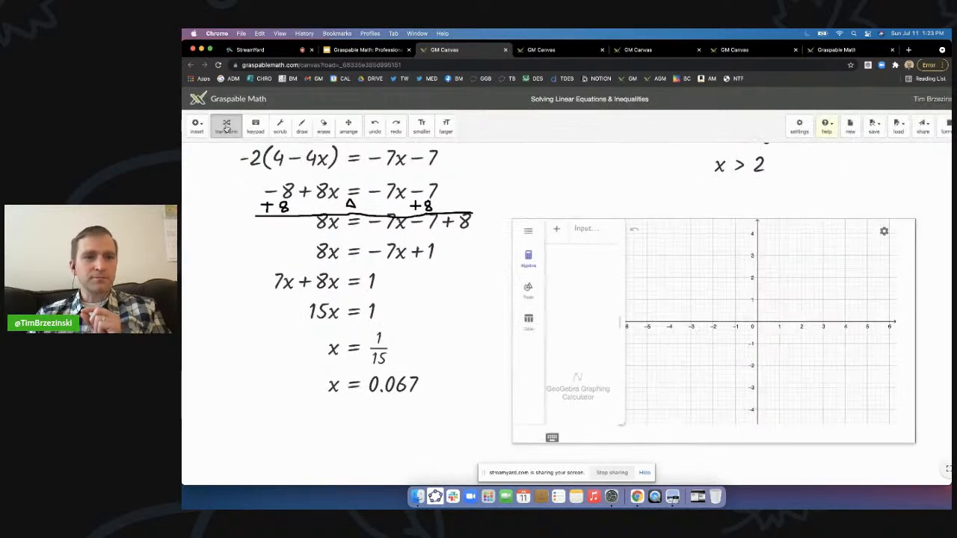
pyautogui.scroll(-5, 527, 198)
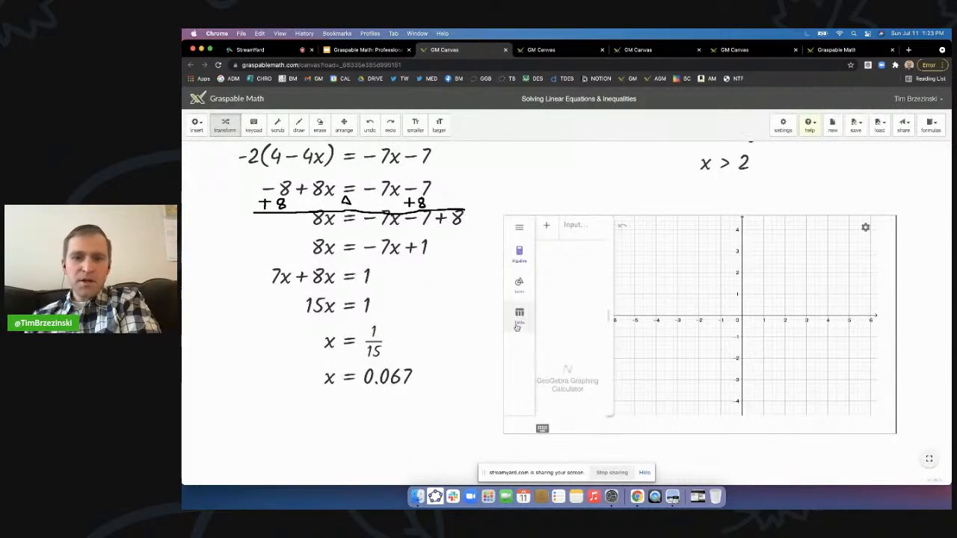
pyautogui.scroll(3, 745, 183)
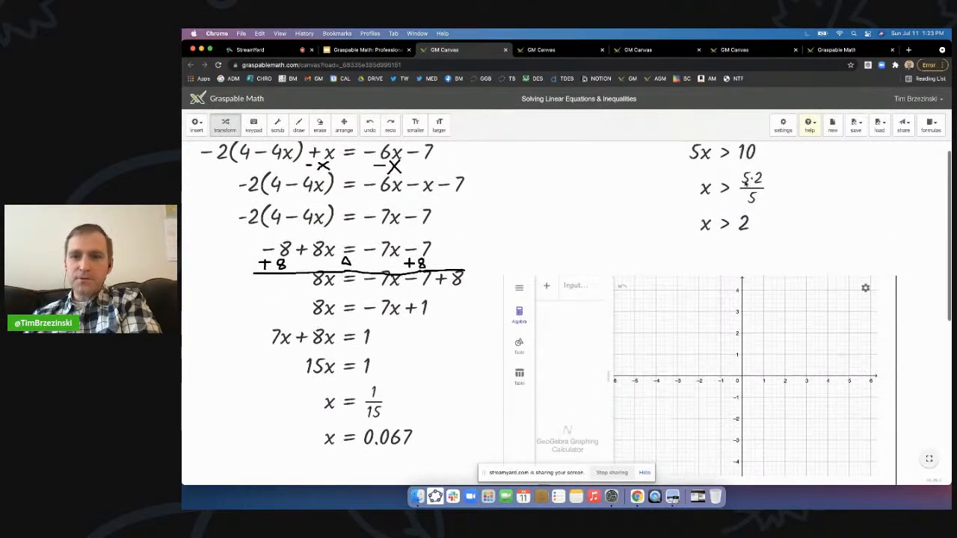
pyautogui.moveTo(827, 220)
pyautogui.mouseDown()
pyautogui.moveTo(788, 391)
pyautogui.moveTo(713, 388)
pyautogui.moveTo(689, 420)
pyautogui.mouseUp()
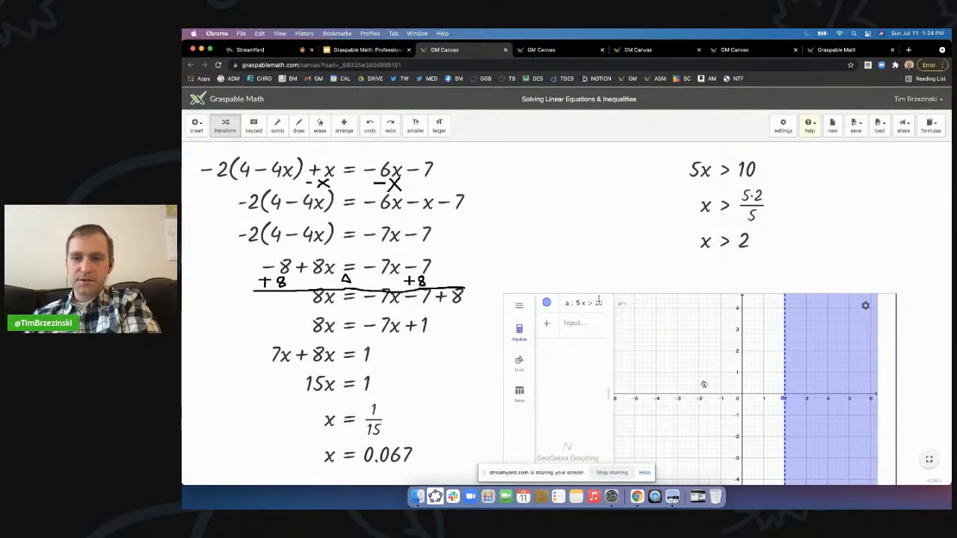
pyautogui.scroll(-5, 704, 384)
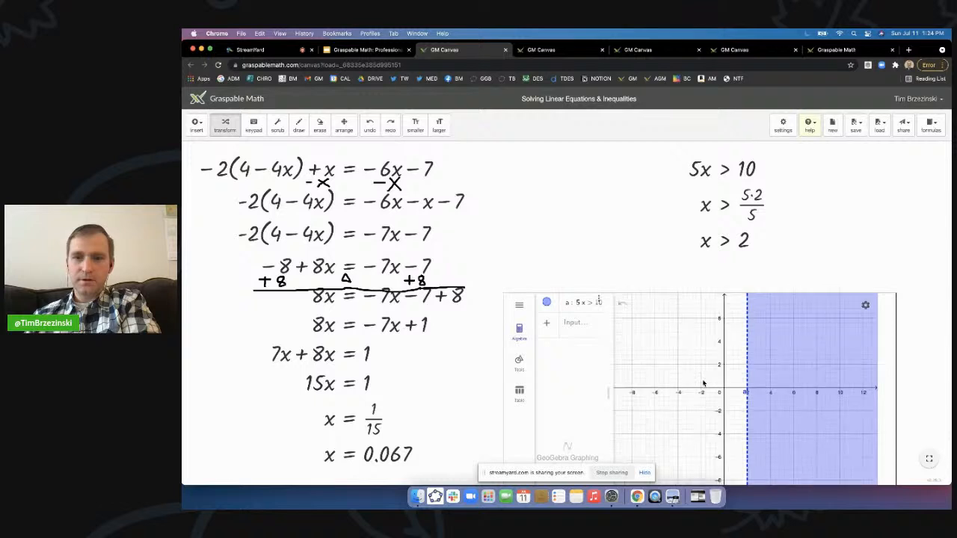
pyautogui.moveTo(703, 384); pyautogui.dragTo(703, 378)
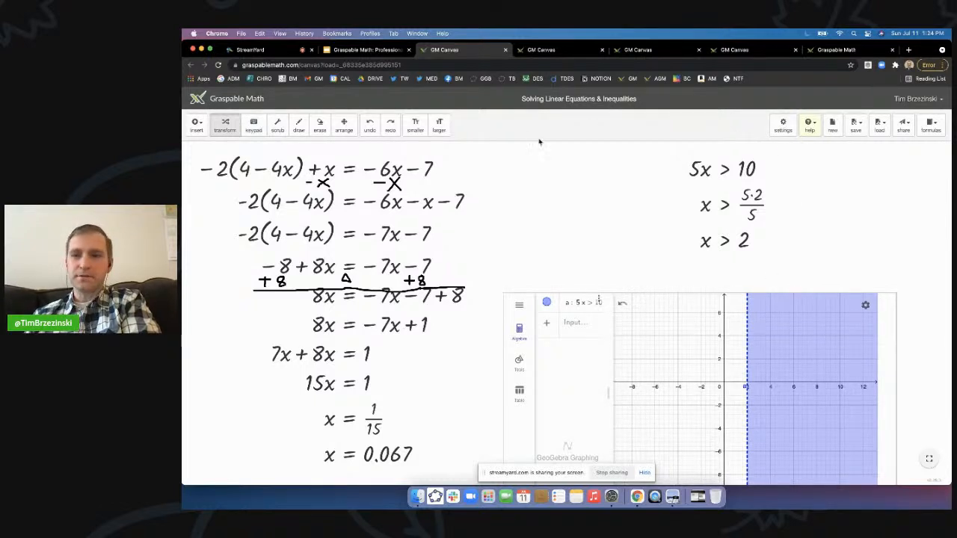
# Review the document settings down to the displayed number precision, and save them.
pyautogui.scroll(5, 783, 132)
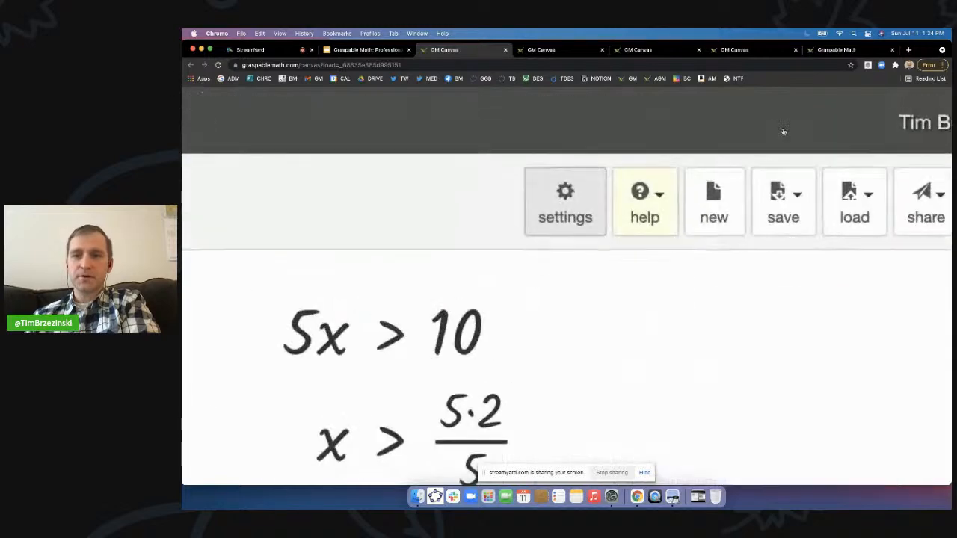
pyautogui.click(580, 203)
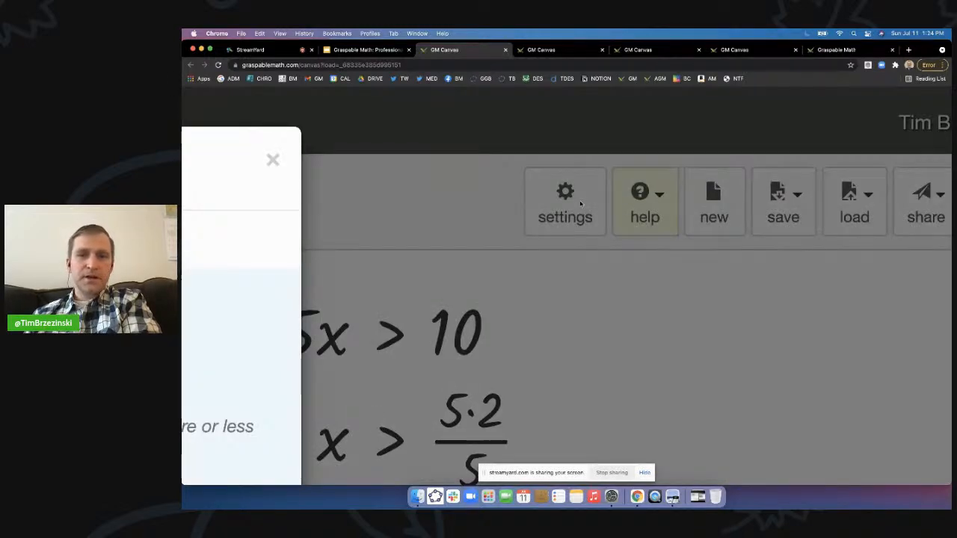
pyautogui.scroll(-5, 580, 203)
pyautogui.scroll(-10, 578, 243)
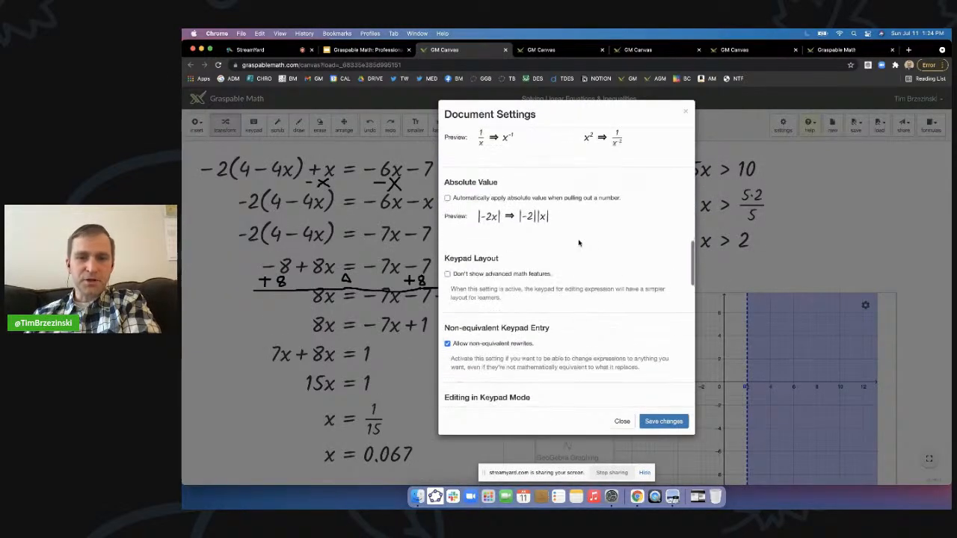
pyautogui.scroll(-10, 578, 243)
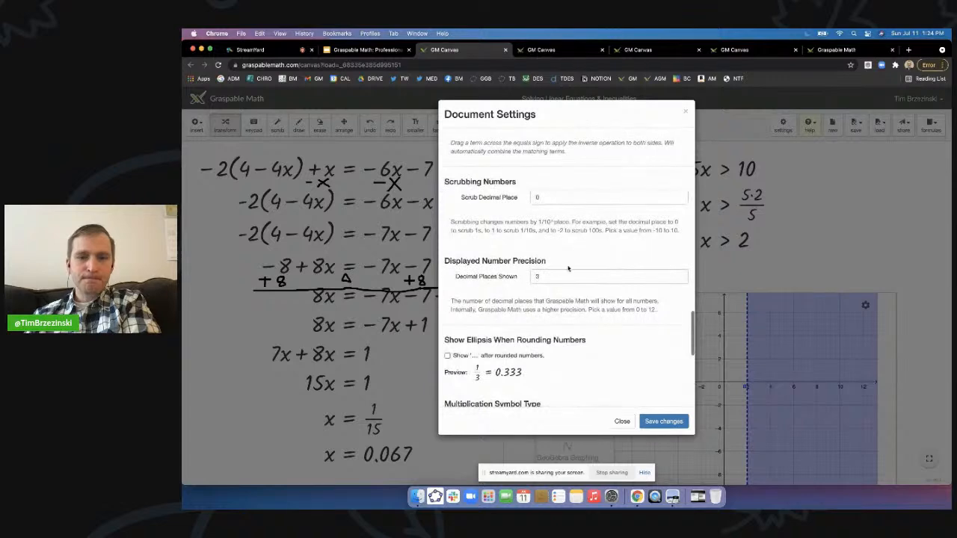
pyautogui.click(671, 422)
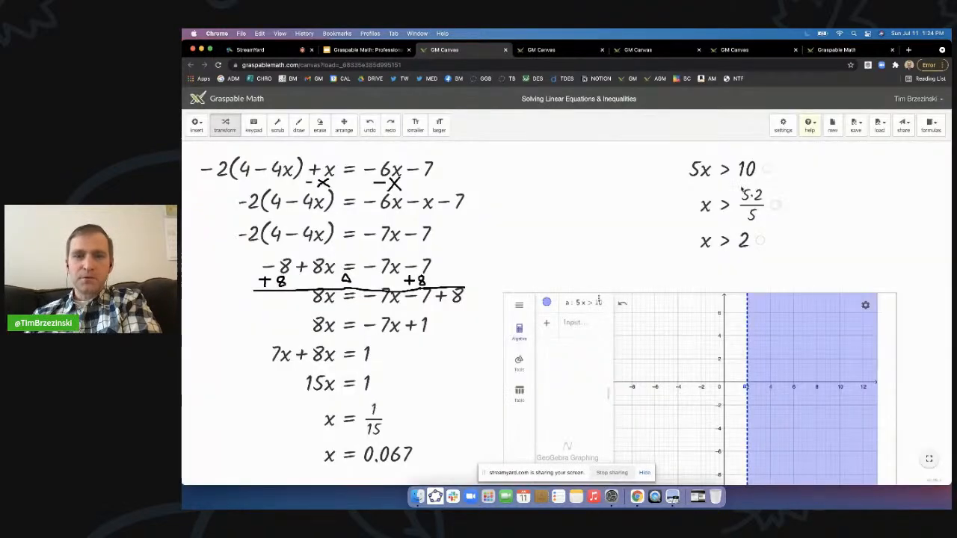
# Scrub the coefficient of x in the inequality 5x > 10 up to 8.
pyautogui.click(276, 128)
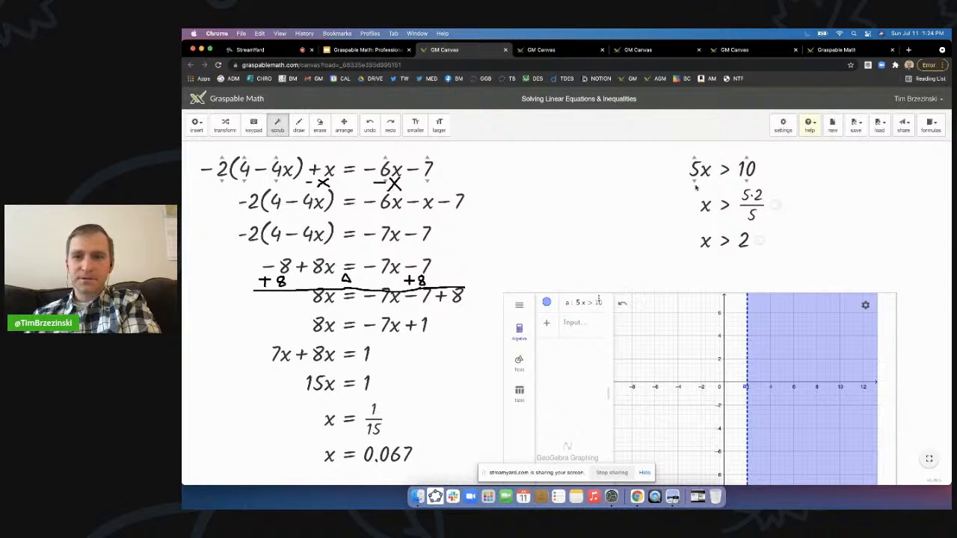
pyautogui.scroll(5, 695, 166)
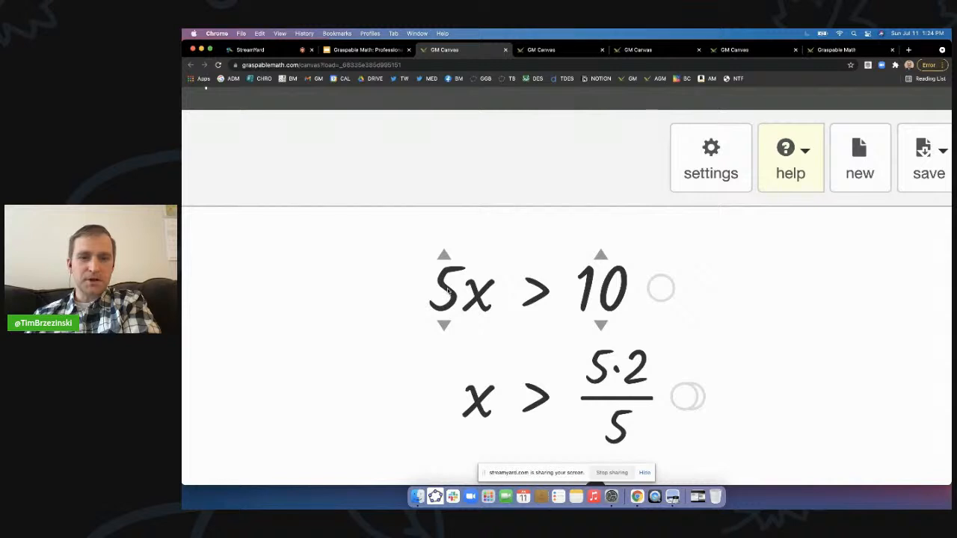
pyautogui.scroll(-5, 448, 291)
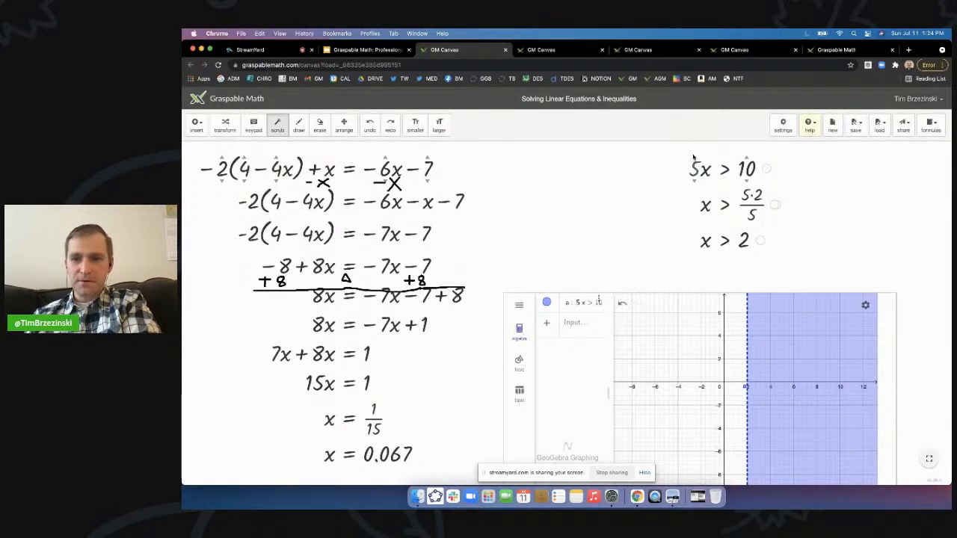
pyautogui.moveTo(693, 156)
pyautogui.mouseDown()
pyautogui.moveTo(693, 117)
pyautogui.moveTo(693, 152)
pyautogui.mouseUp()
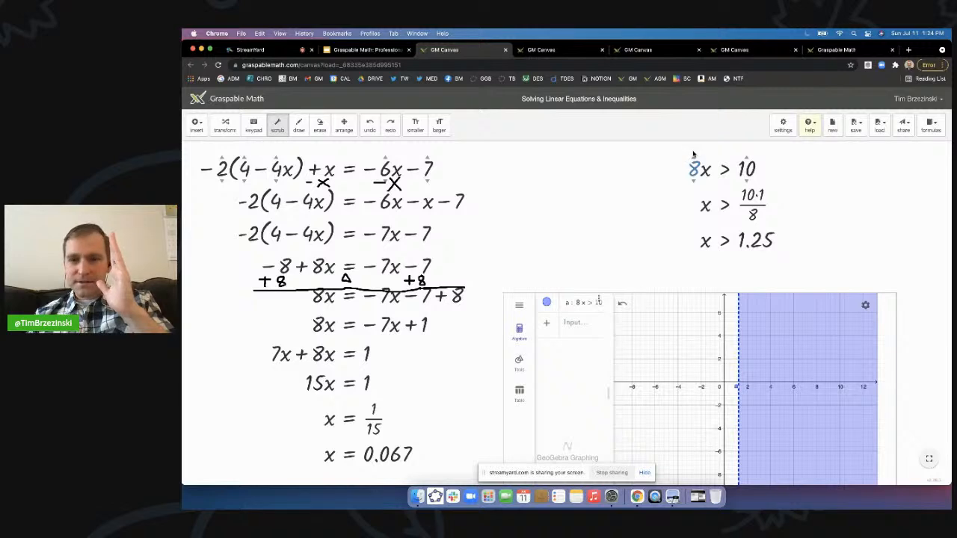
# Scrub the inequality's x coefficient down to −22, inspect the solution, and scrub it back up to −4.
pyautogui.moveTo(693, 153); pyautogui.dragTo(702, 217)
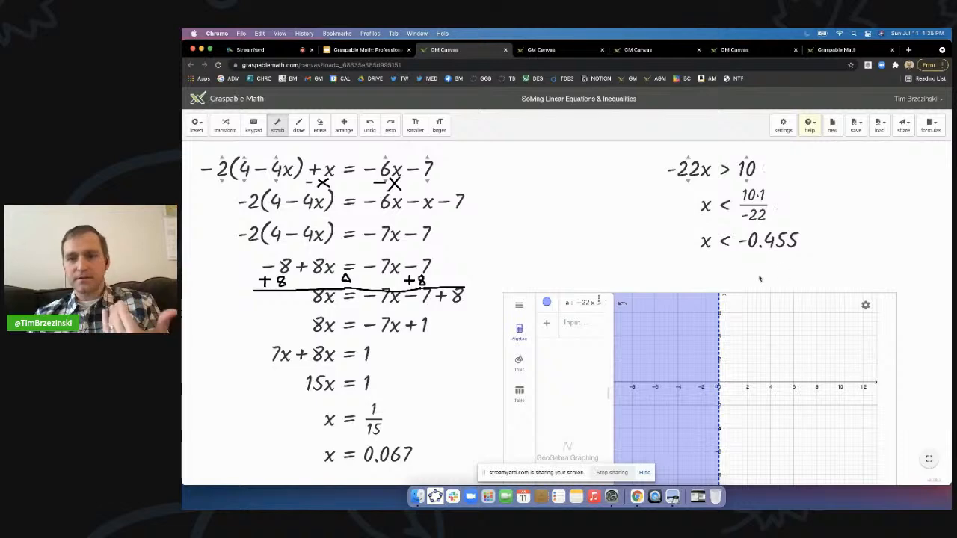
pyautogui.scroll(5, 721, 250)
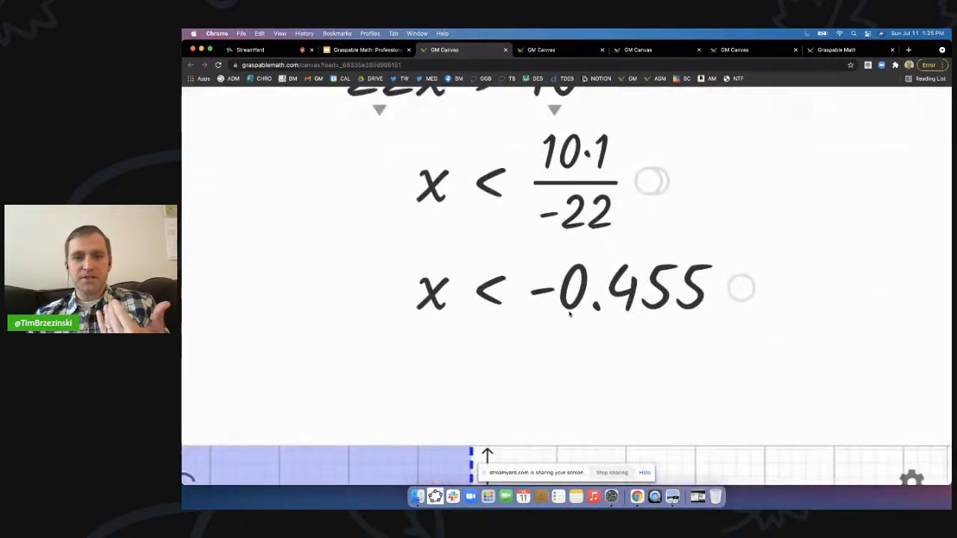
pyautogui.scroll(-5, 567, 315)
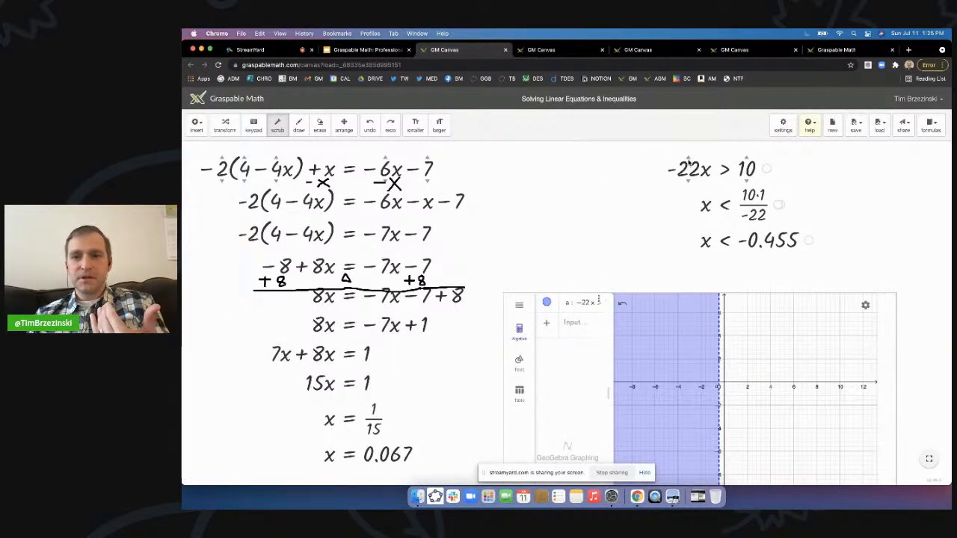
pyautogui.moveTo(687, 158); pyautogui.dragTo(692, 120)
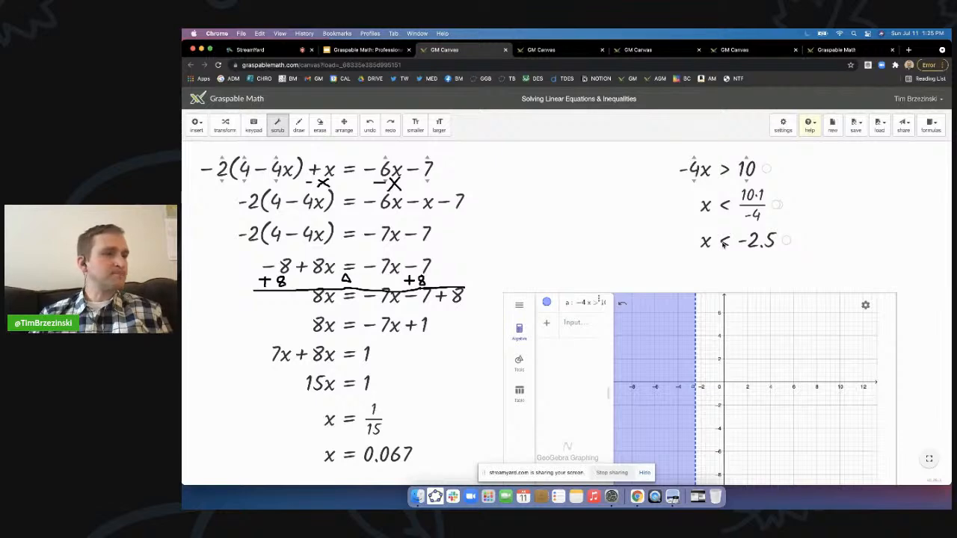
# Switch to the StreamYard broadcast to read the viewers' comments.
pyautogui.click(258, 51)
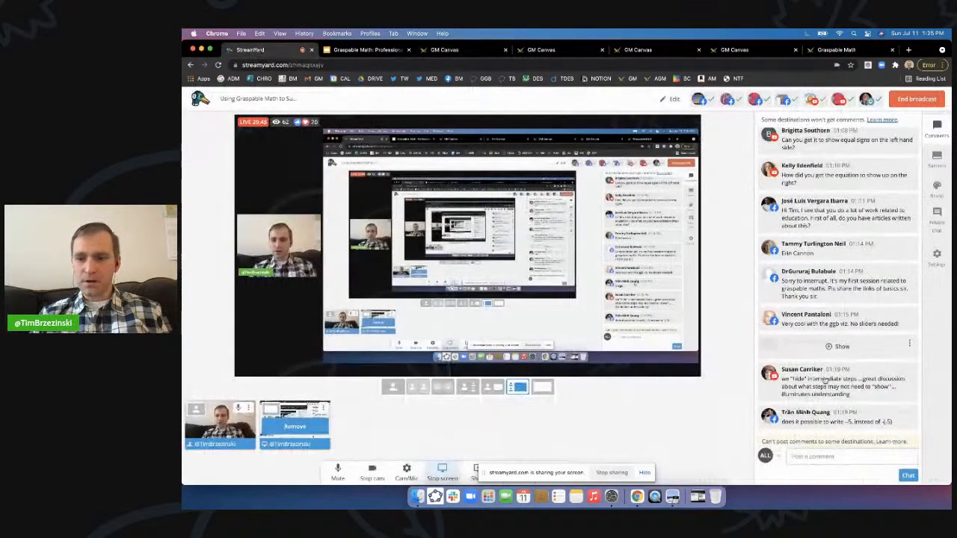
# Open the "Solving a 2 x 2 system algebraically & graphically" example from the Google Slides presentation and dismiss the canvas welcome dialog.
pyautogui.scroll(1, 816, 393)
pyautogui.scroll(-2, 816, 391)
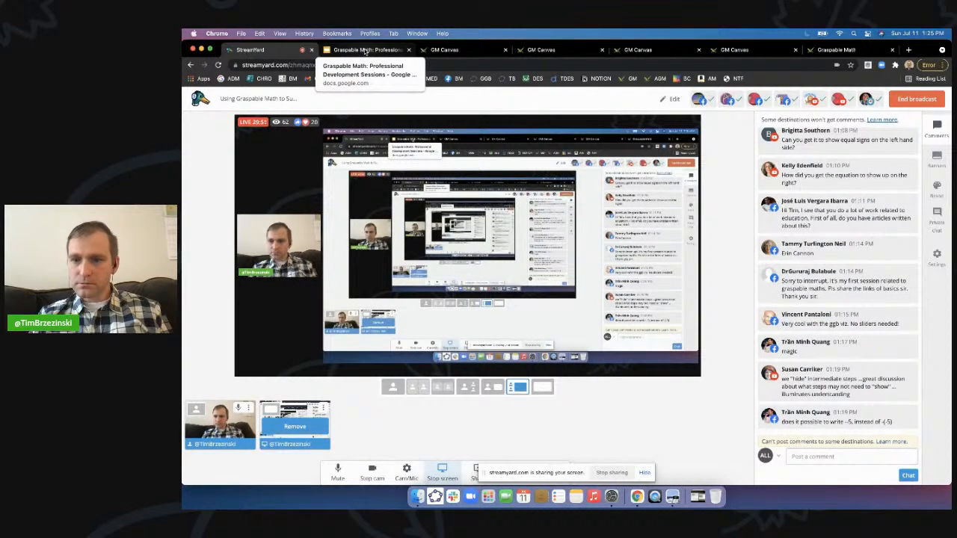
pyautogui.click(364, 50)
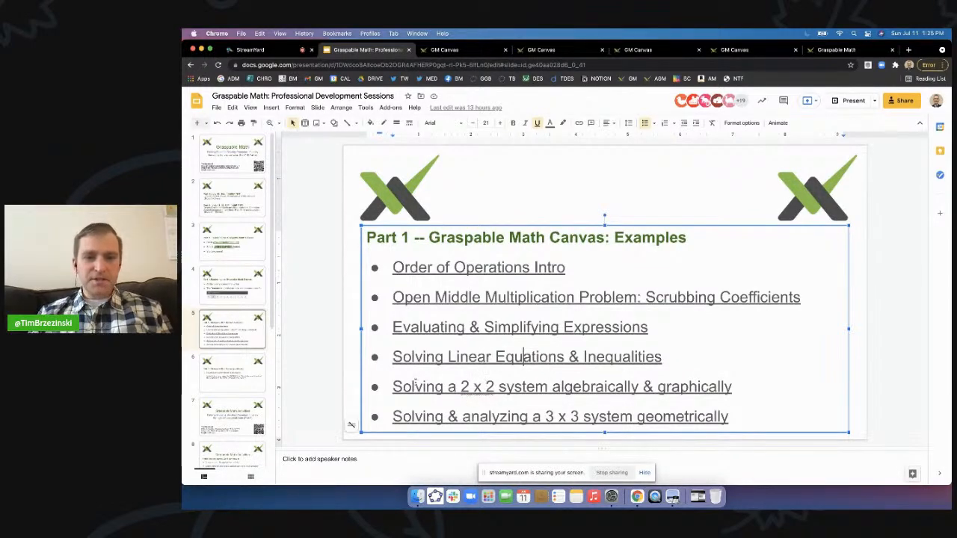
pyautogui.click(514, 387)
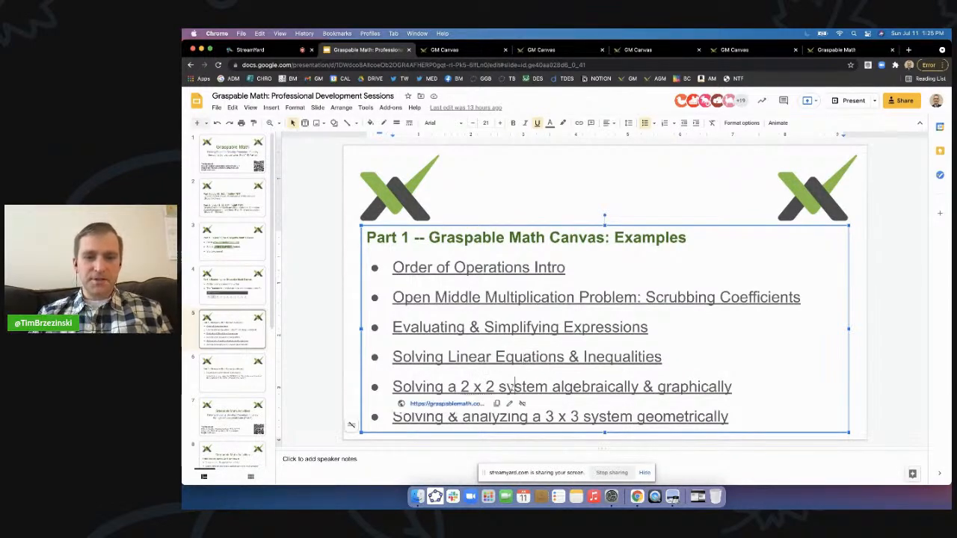
pyautogui.click(449, 407)
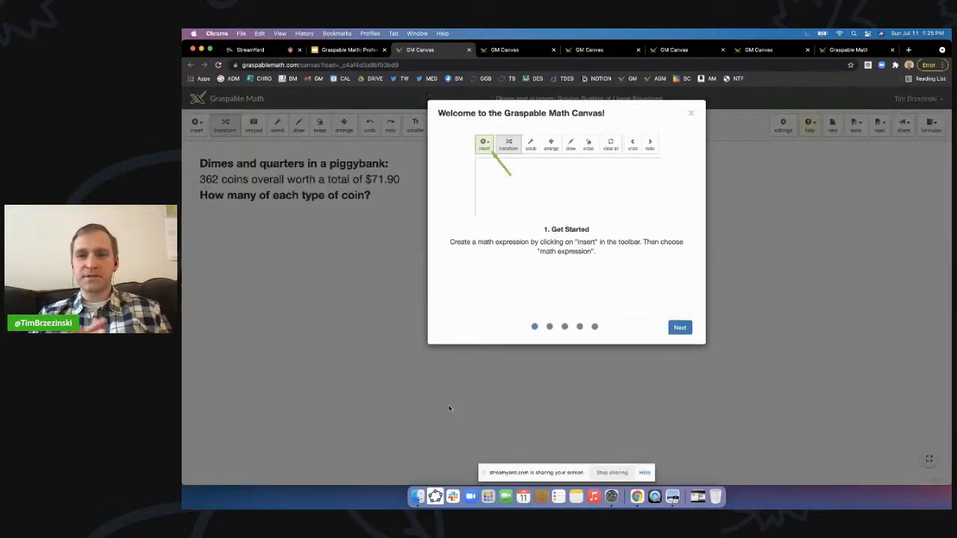
pyautogui.click(690, 113)
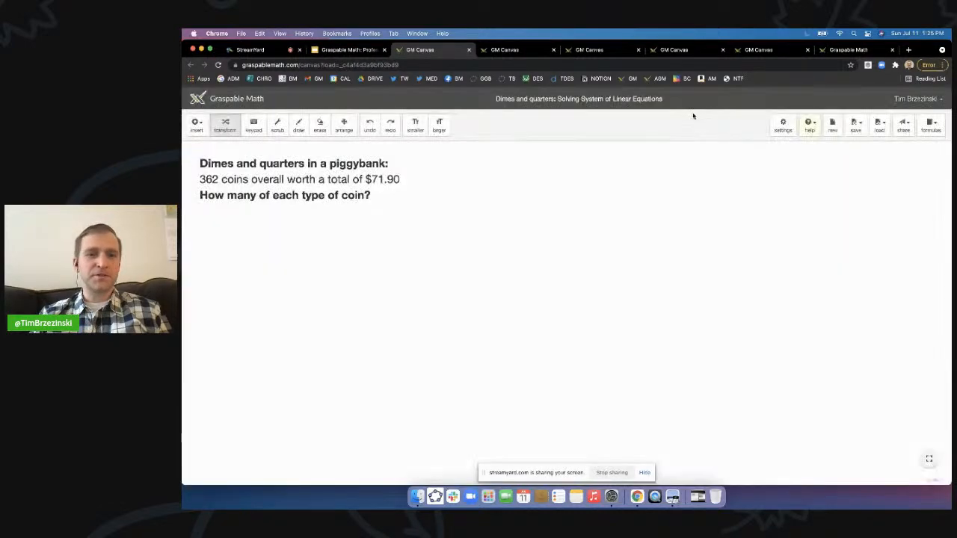
pyautogui.scroll(5, 314, 178)
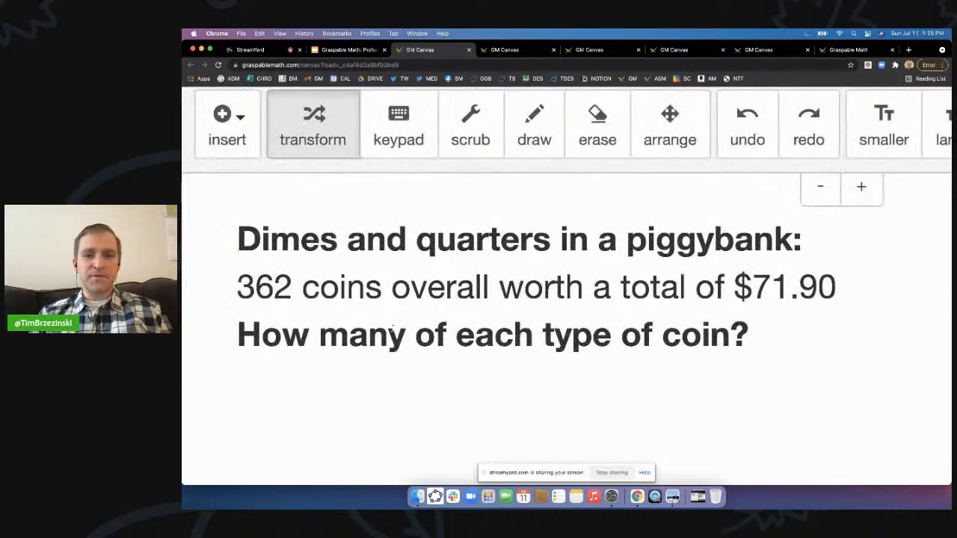
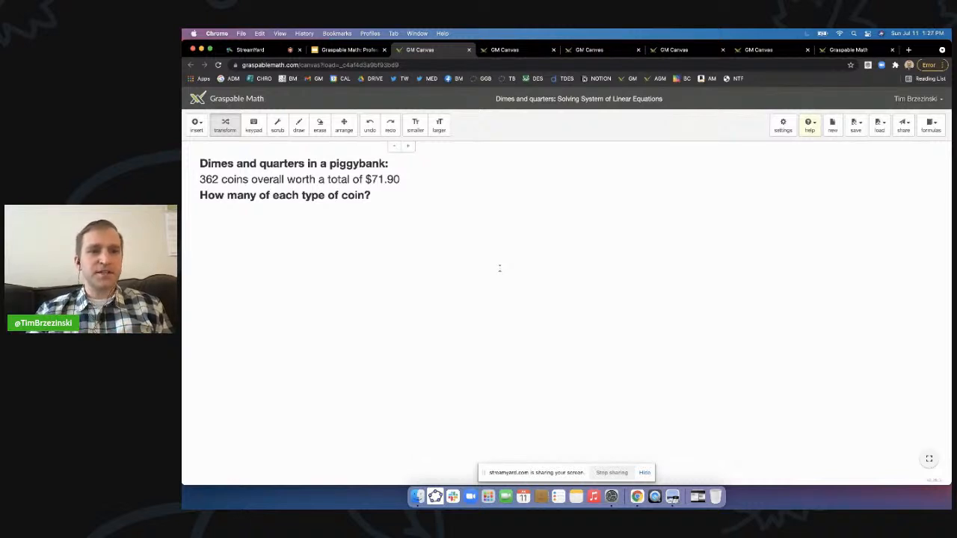
# Insert a GeoGebra graphing calculator on the canvas, and enlarge it beside the piggybank problem.
pyautogui.click(199, 126)
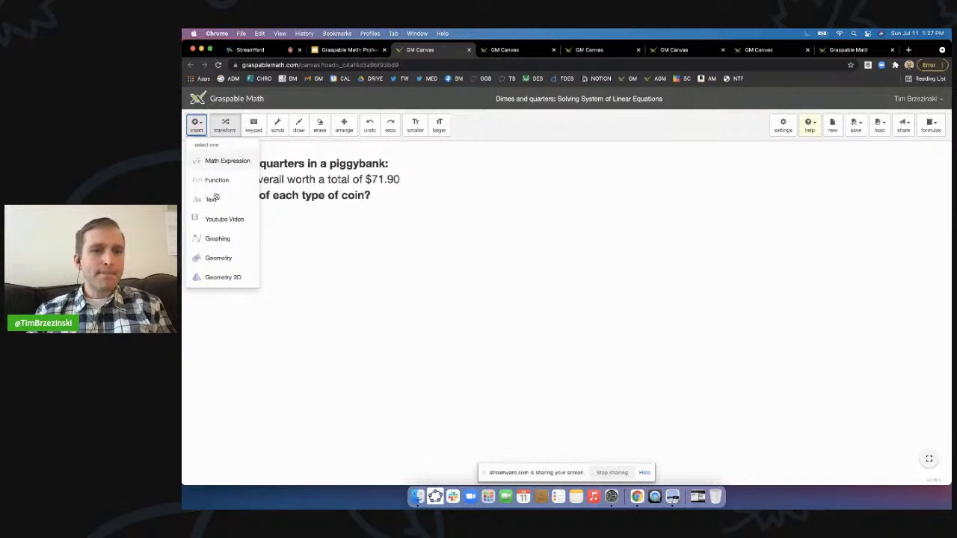
pyautogui.click(223, 239)
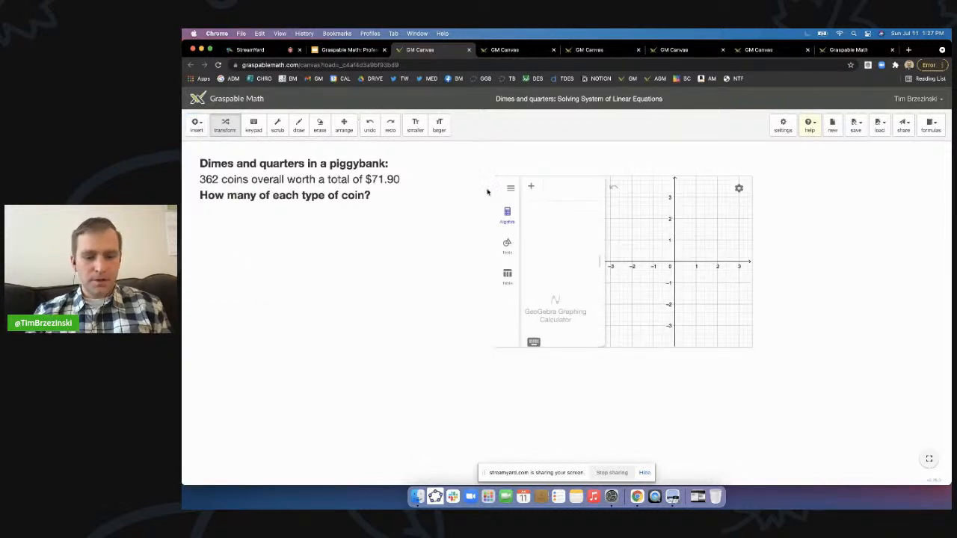
pyautogui.press('super+equal')
pyautogui.press('super+equal')
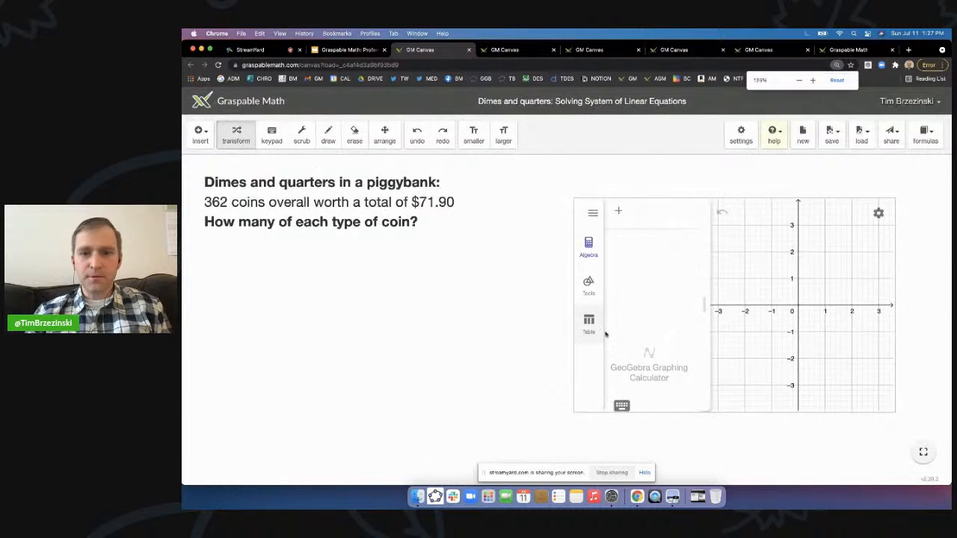
pyautogui.click(394, 137)
pyautogui.moveTo(881, 410); pyautogui.dragTo(912, 443)
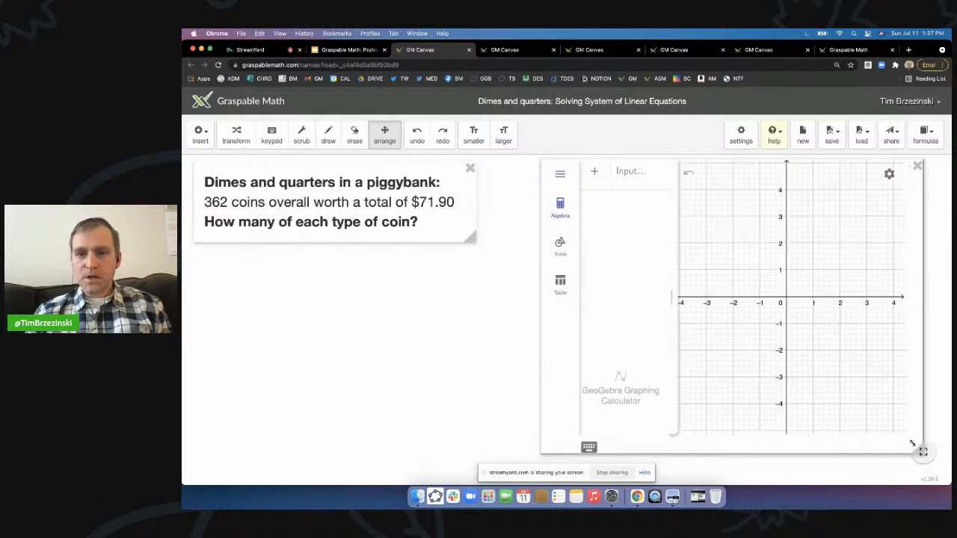
pyautogui.click(238, 135)
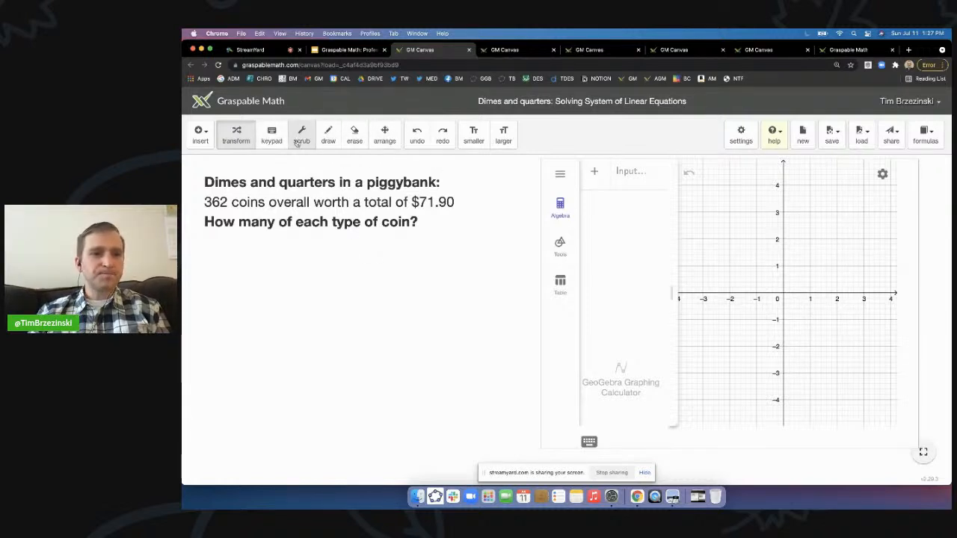
# Insert a text box defining the variables as "x = # dimes y = # quarters".
pyautogui.click(200, 137)
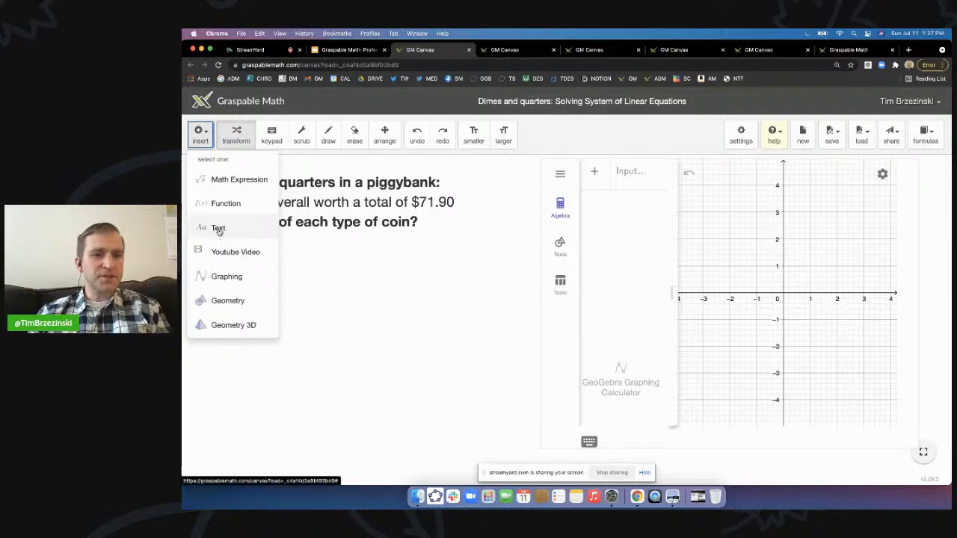
pyautogui.scroll(5, 216, 233)
pyautogui.scroll(-5, 281, 301)
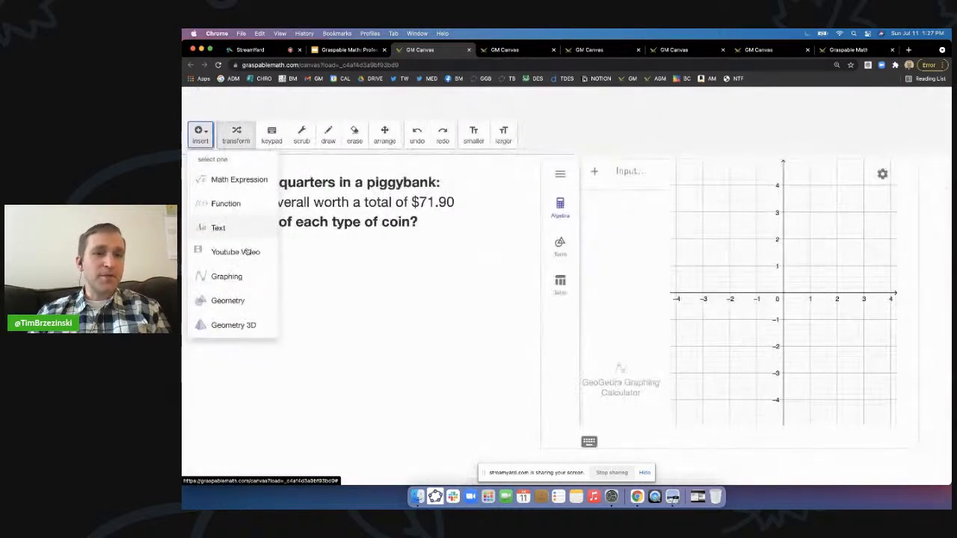
pyautogui.click(214, 222)
pyautogui.write('x = #')
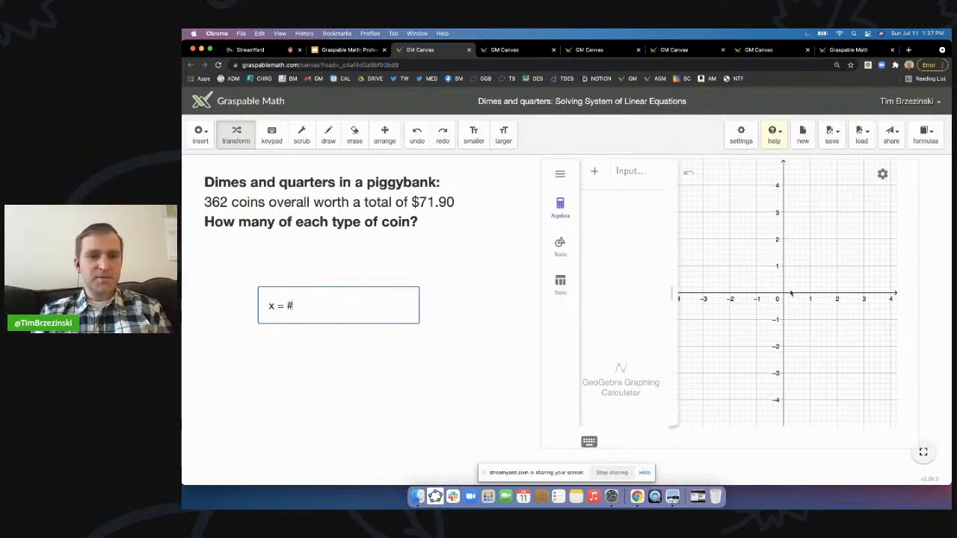
pyautogui.write(' dimes')
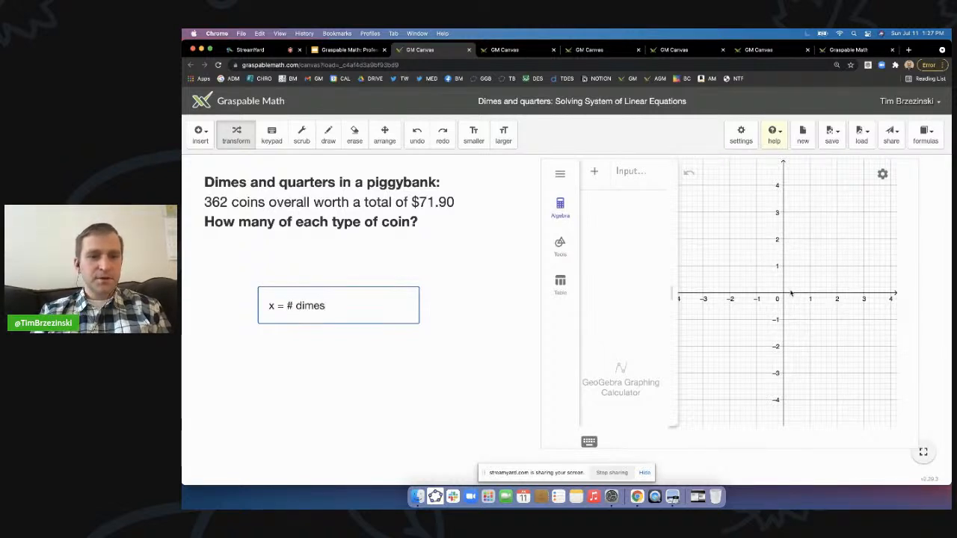
pyautogui.write(' y =')
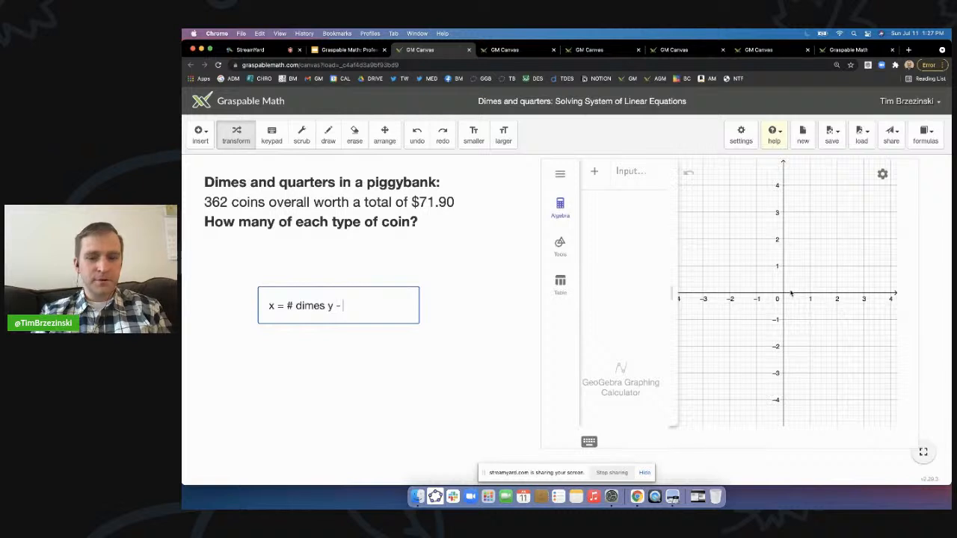
pyautogui.write(' # quarters')
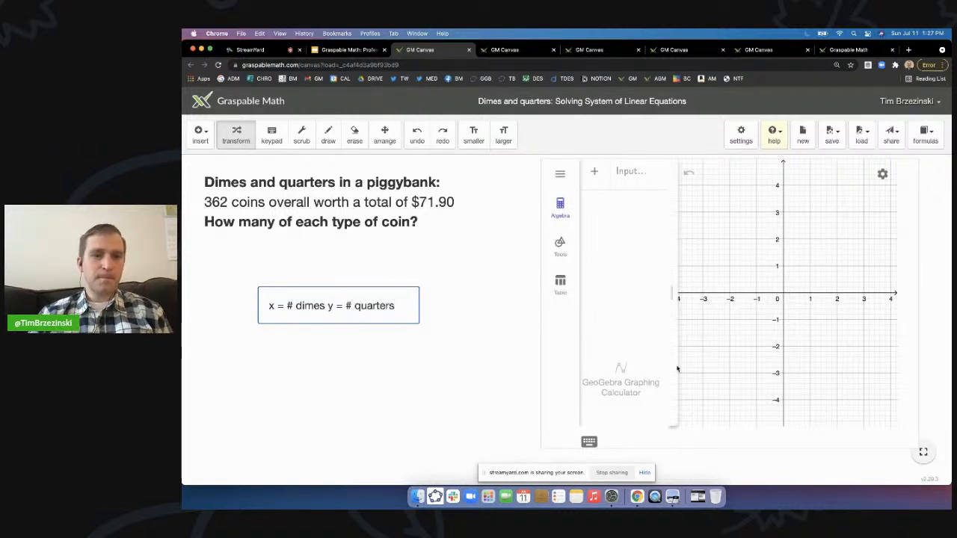
pyautogui.click(429, 362)
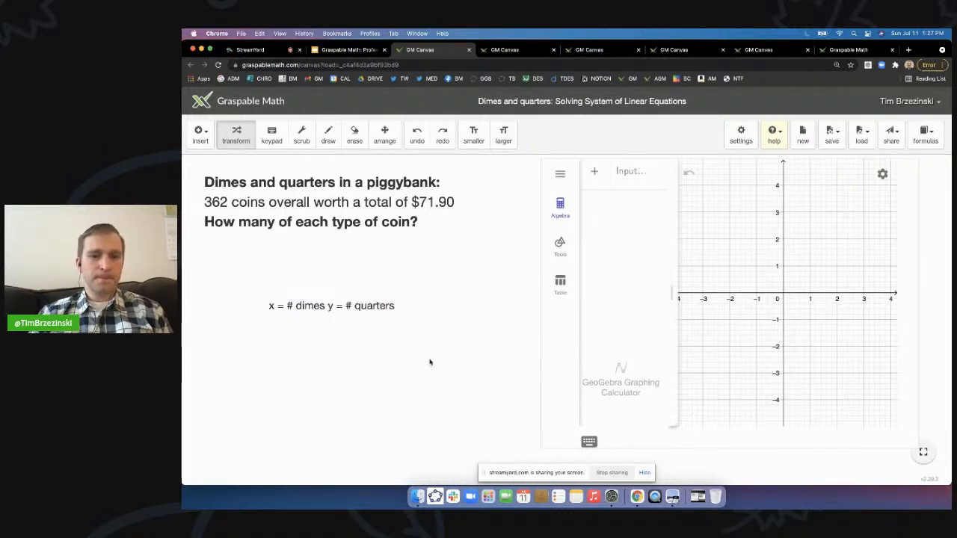
# Move the variable definitions directly beneath the piggybank question, and return to transform mode.
pyautogui.moveTo(363, 314); pyautogui.dragTo(267, 263)
pyautogui.click(347, 275)
pyautogui.click(385, 136)
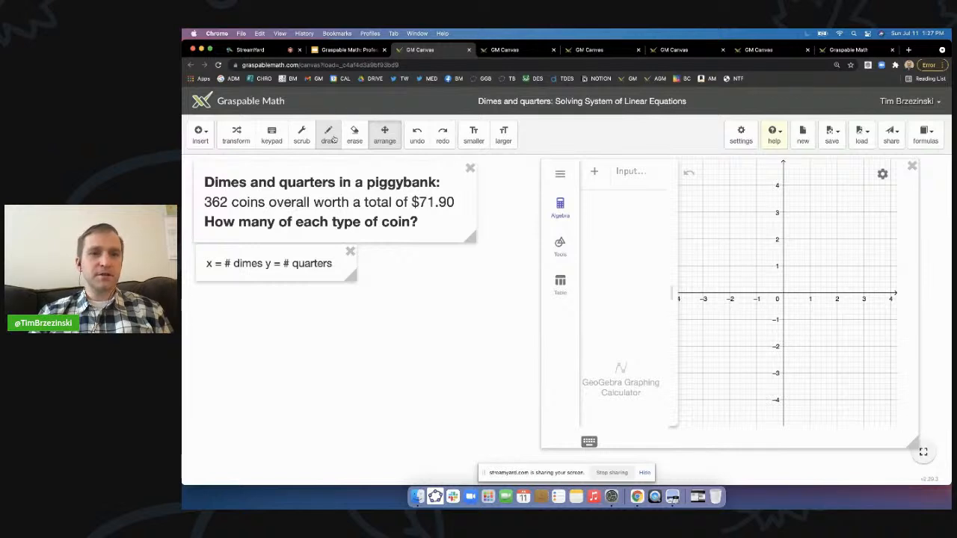
pyautogui.click(238, 135)
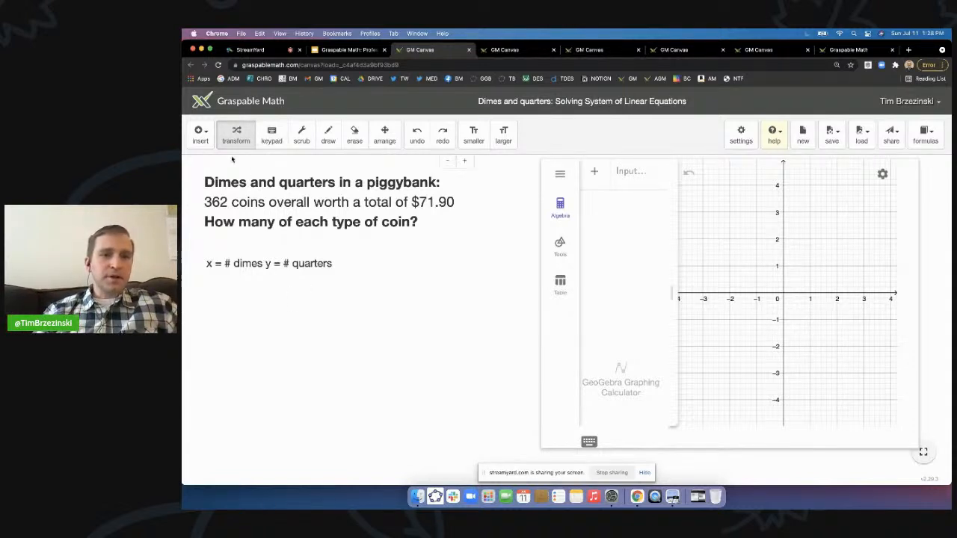
# Insert the math expression x + y = 362 for the total number of coins.
pyautogui.click(200, 134)
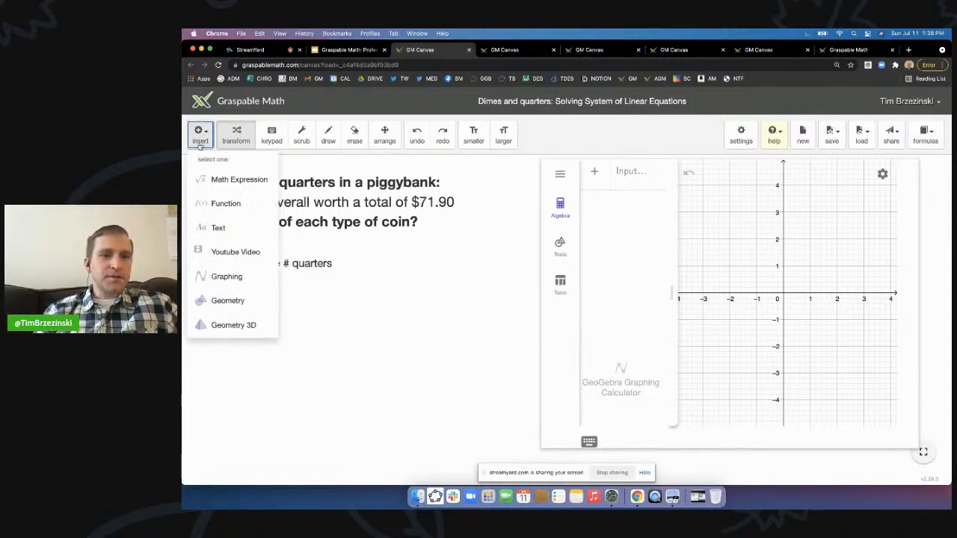
pyautogui.click(234, 181)
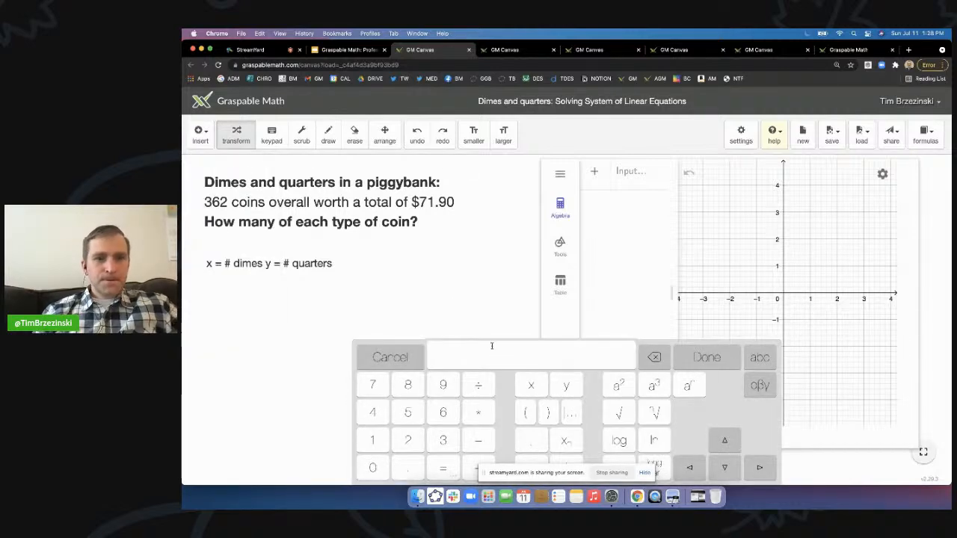
pyautogui.write('x+')
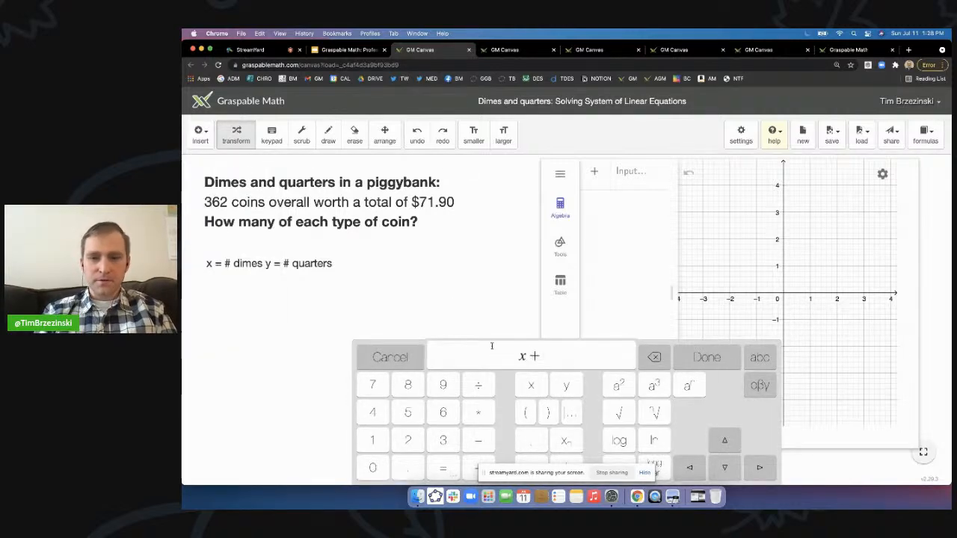
pyautogui.scroll(5, 541, 360)
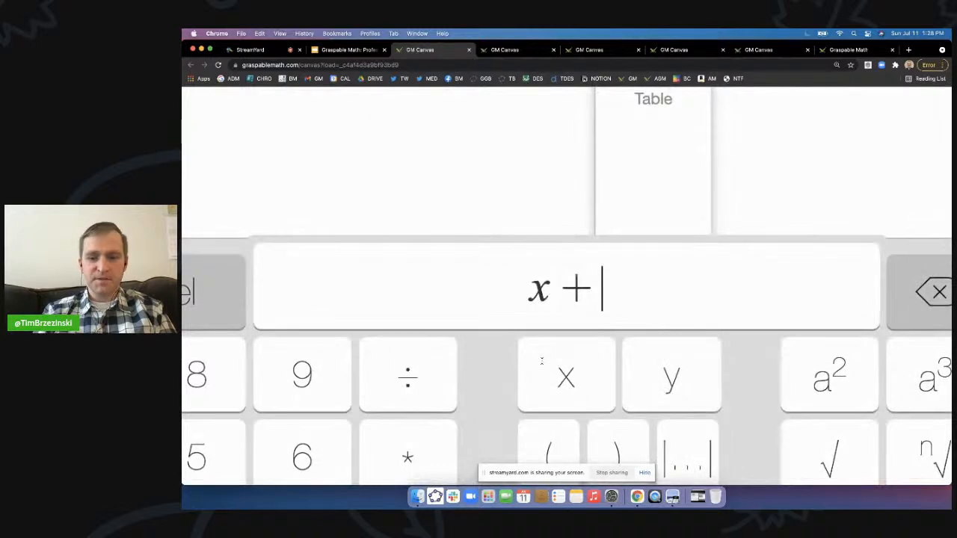
pyautogui.write('y = 362')
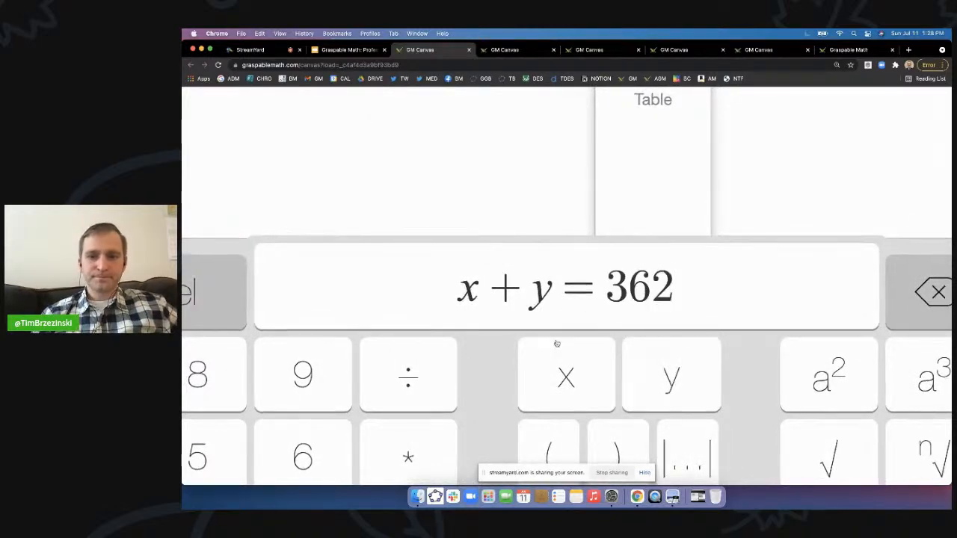
pyautogui.scroll(-5, 542, 364)
pyautogui.click(706, 358)
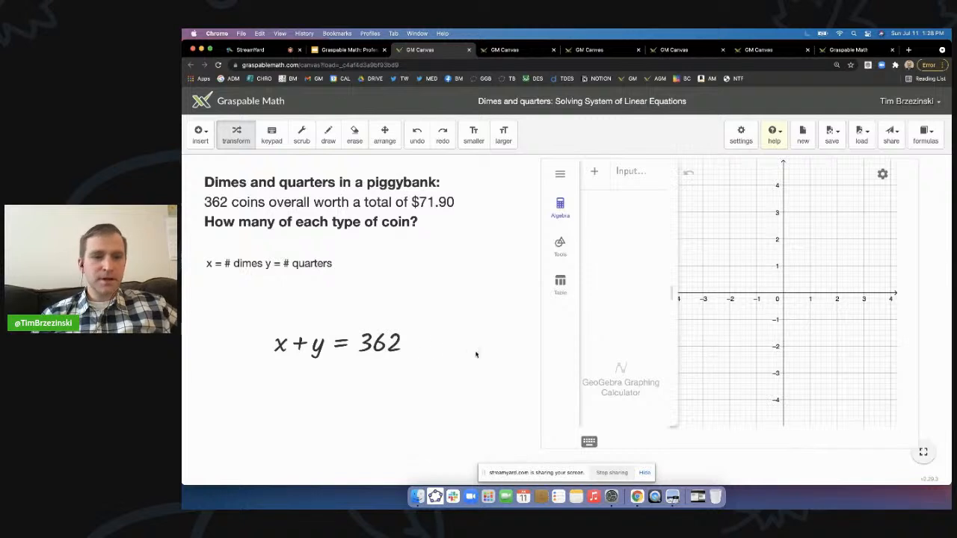
# Place the equation x + y = 362 beneath the variable definitions, make it three sizes smaller, and return to transform mode.
pyautogui.click(384, 135)
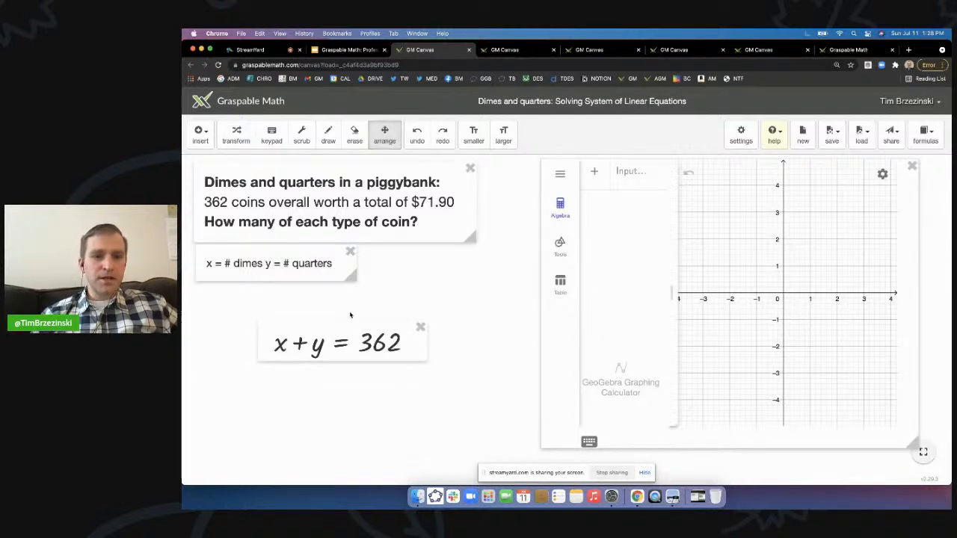
pyautogui.moveTo(357, 329); pyautogui.dragTo(292, 271)
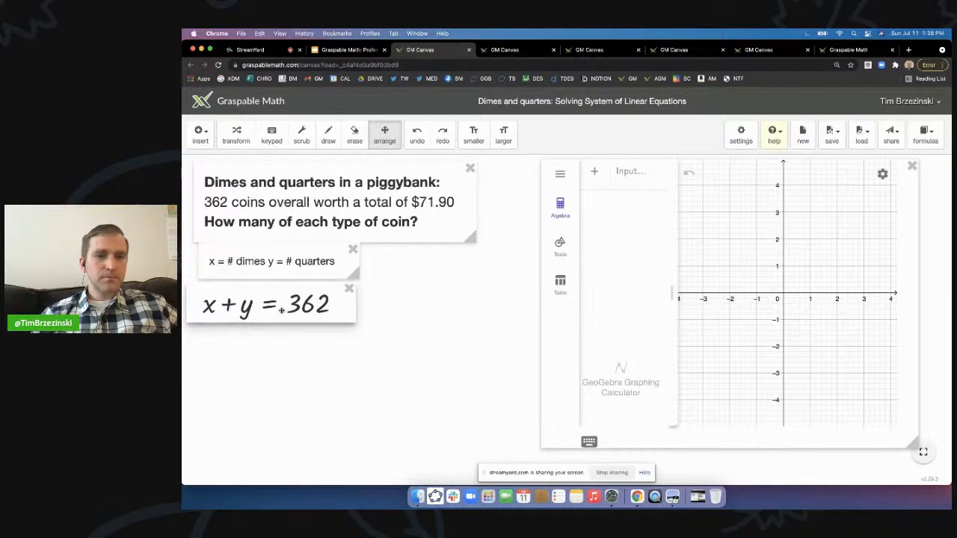
pyautogui.click(477, 138)
pyautogui.click(479, 139)
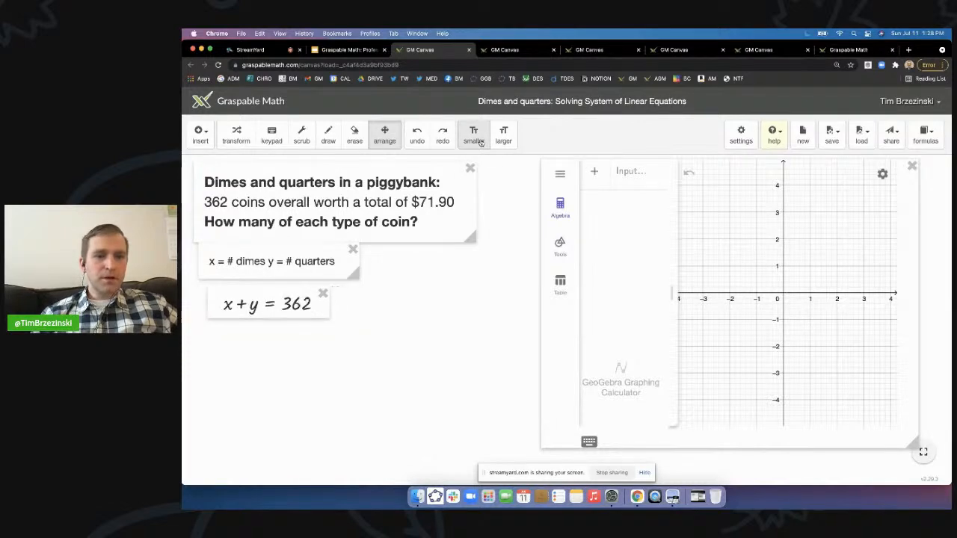
pyautogui.click(480, 141)
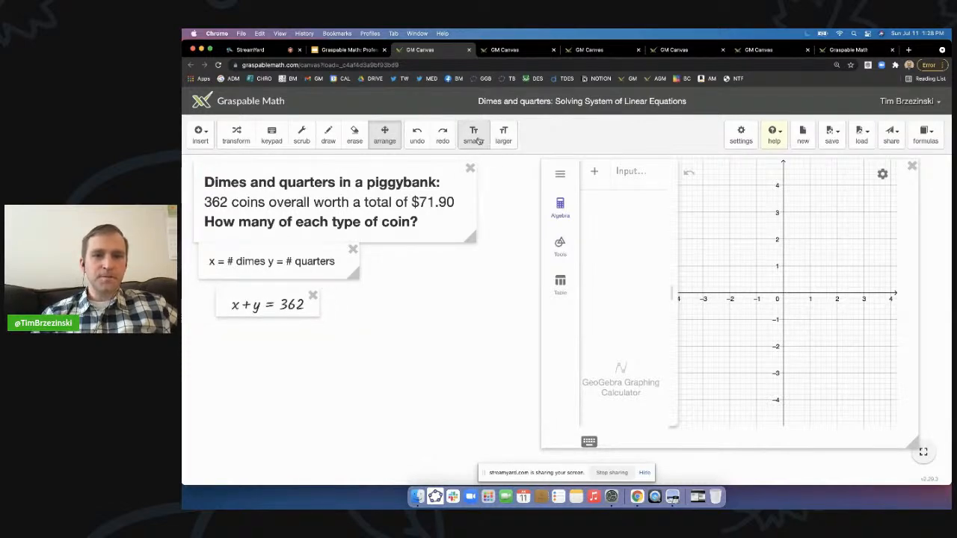
pyautogui.scroll(10, 477, 139)
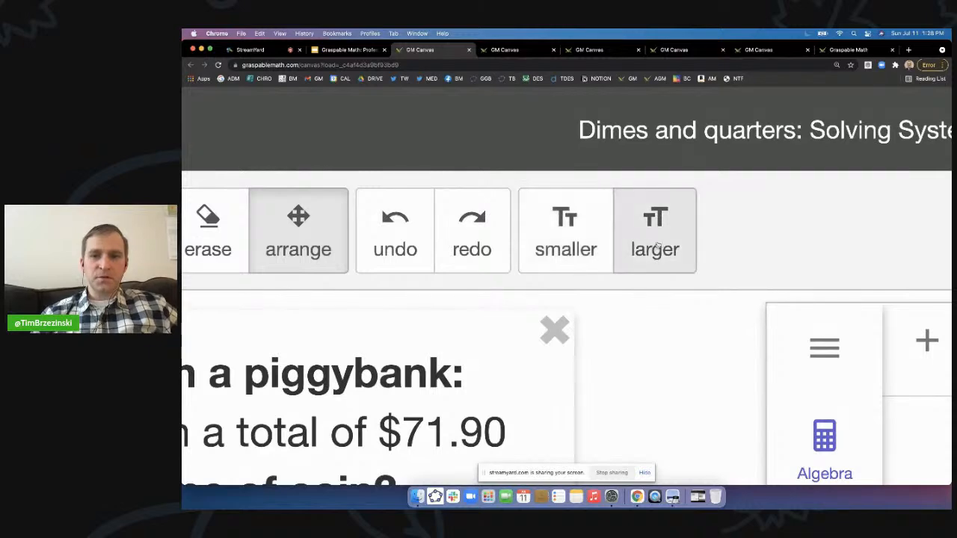
pyautogui.scroll(-10, 594, 239)
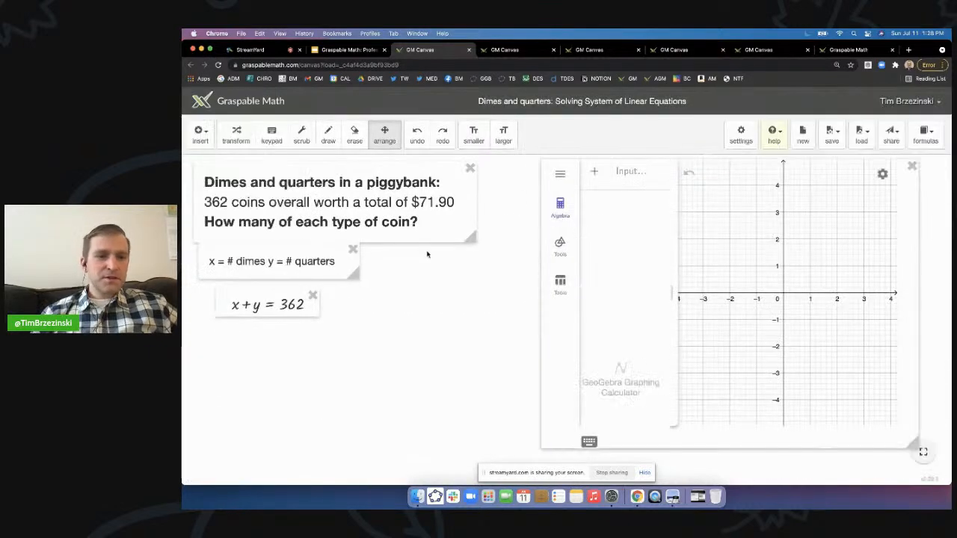
pyautogui.moveTo(290, 298); pyautogui.dragTo(273, 300)
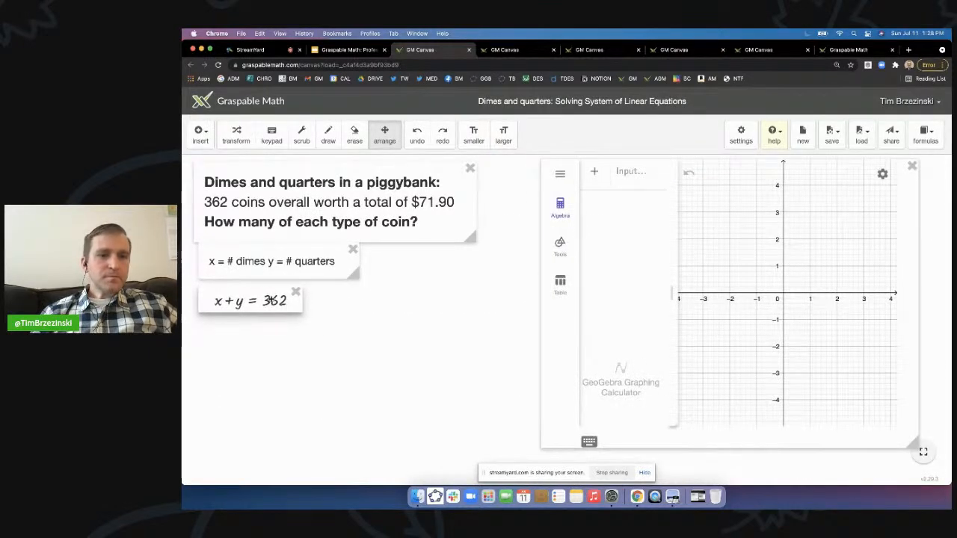
pyautogui.click(237, 135)
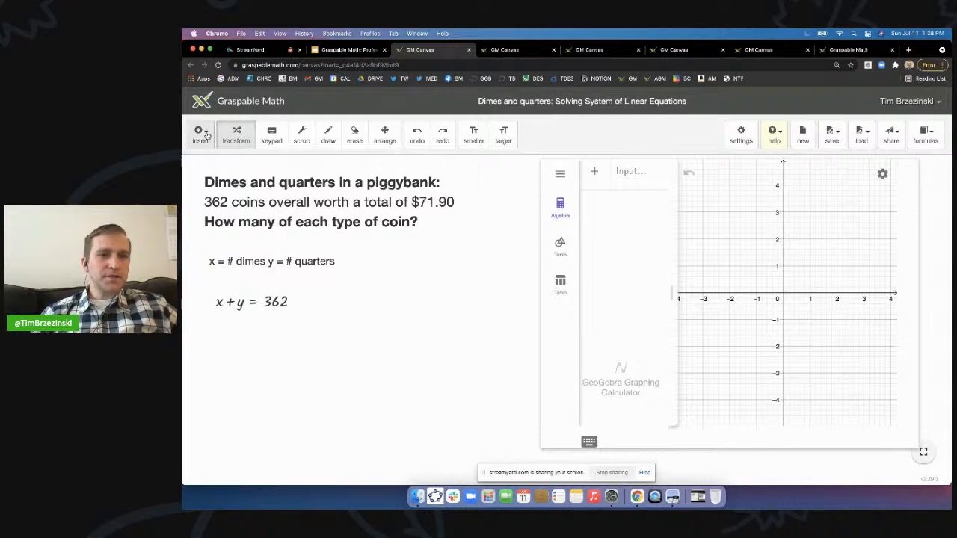
# Insert the math expression 0.10x + 0.25y = 71.90 for the total value of the coins.
pyautogui.click(200, 134)
pyautogui.scroll(10, 216, 177)
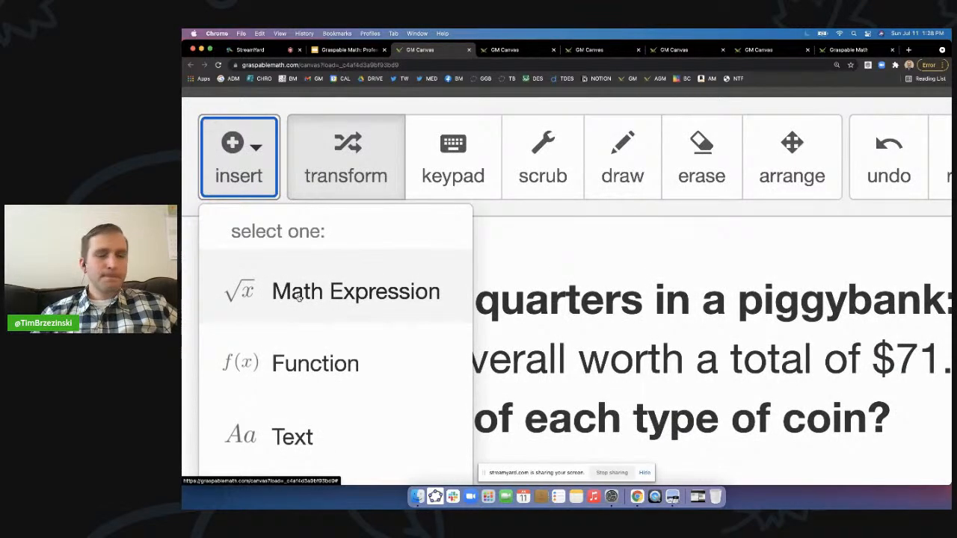
pyautogui.scroll(-10, 297, 297)
pyautogui.click(244, 183)
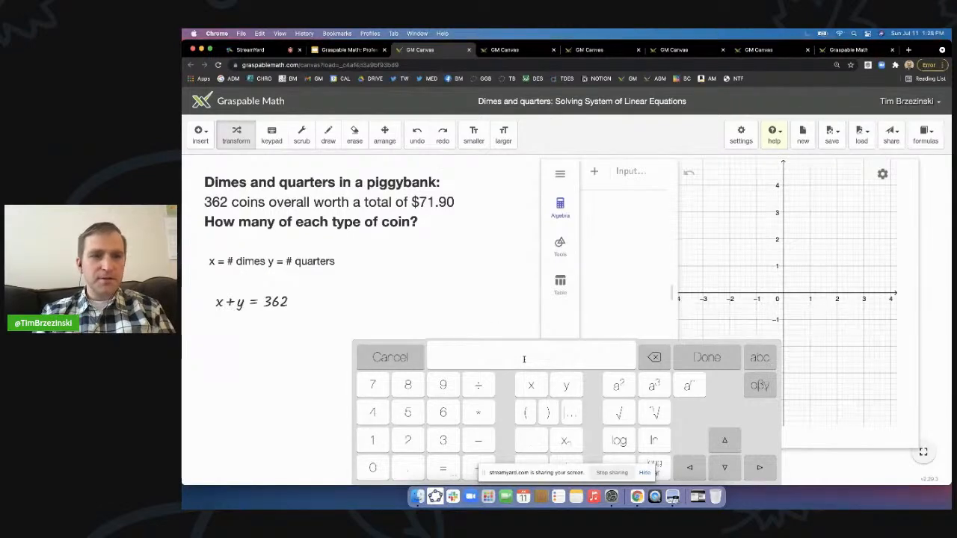
pyautogui.write('0.10d')
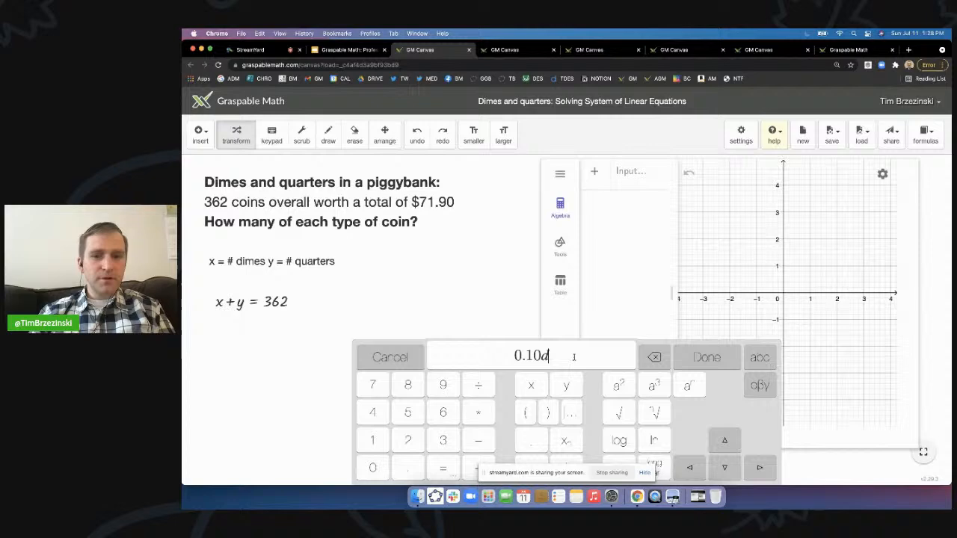
pyautogui.press('BackSpace')
pyautogui.write('x')
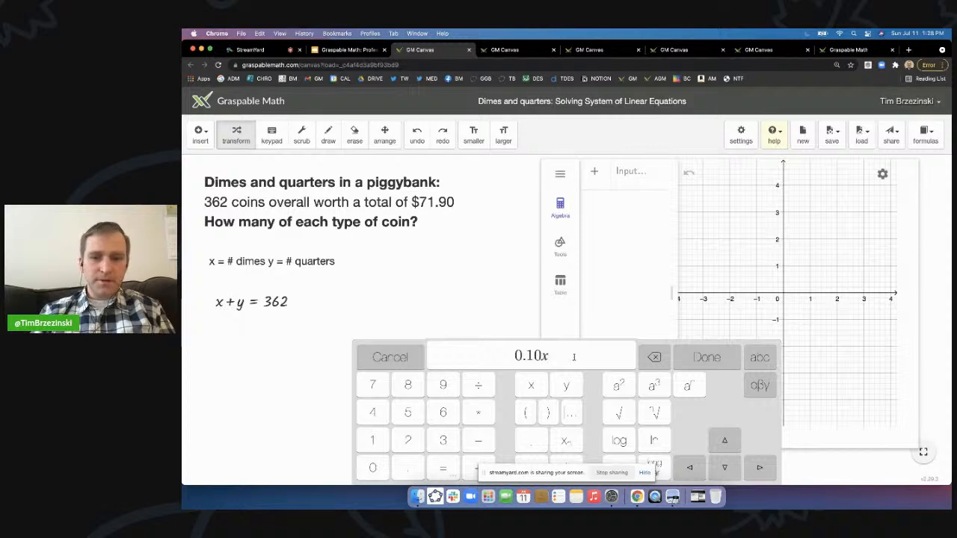
pyautogui.scroll(10, 587, 359)
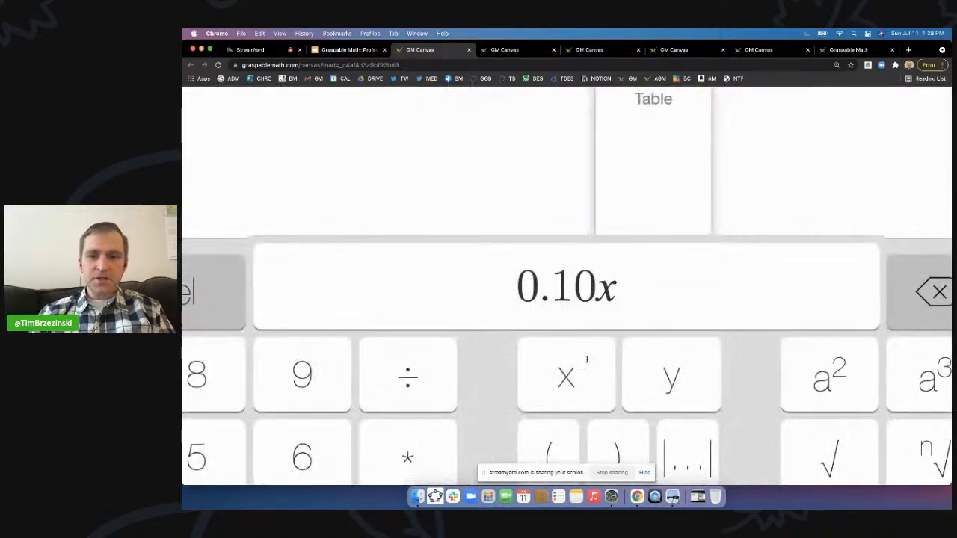
pyautogui.write('+ 0.25')
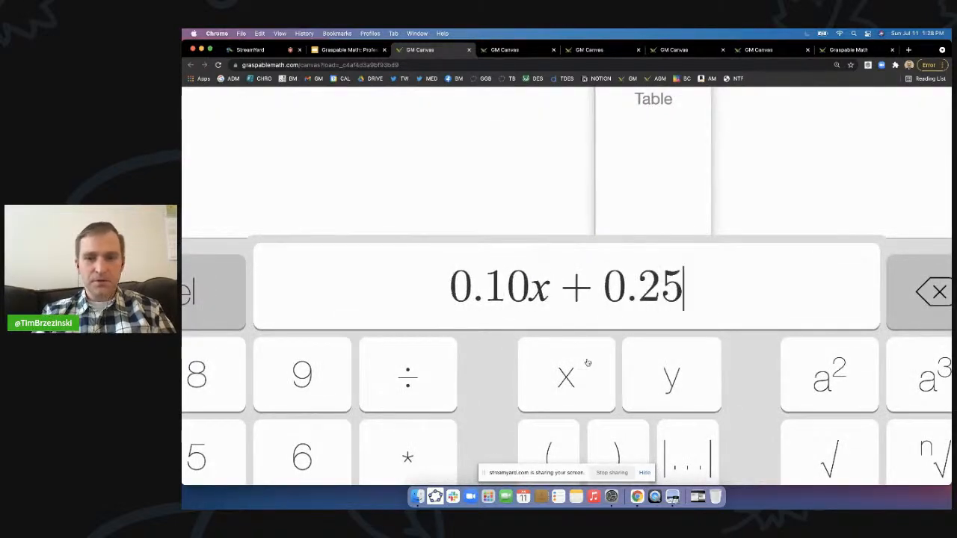
pyautogui.write('y =')
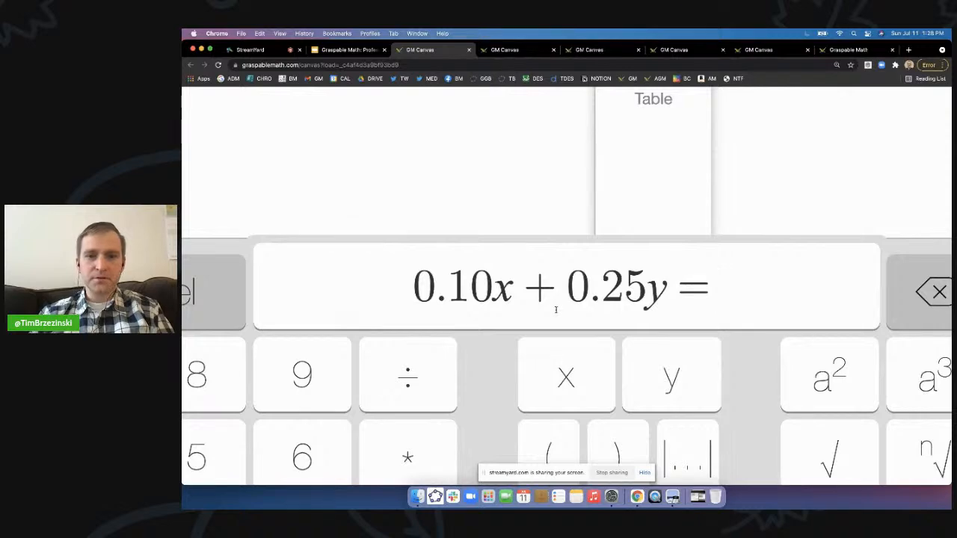
pyautogui.scroll(-10, 555, 309)
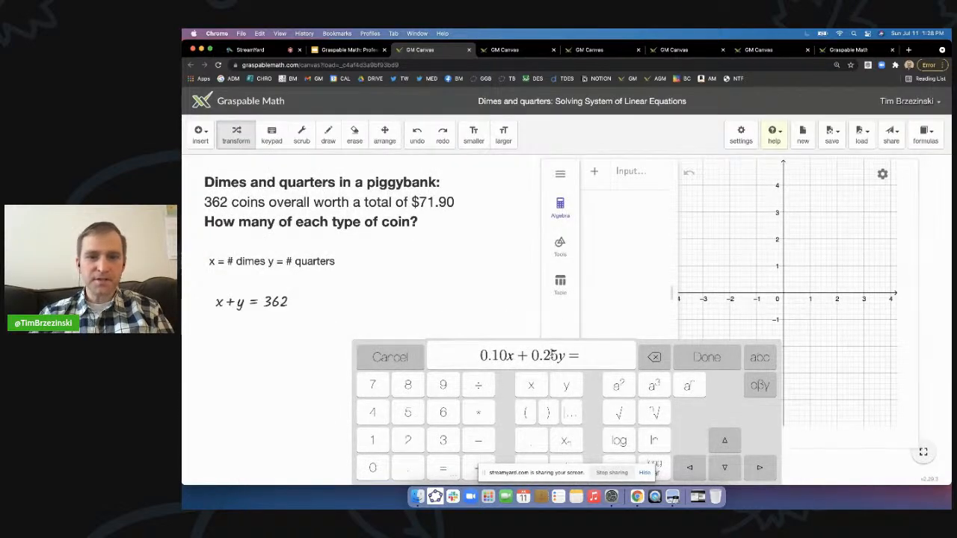
pyautogui.scroll(10, 550, 355)
pyautogui.write('7')
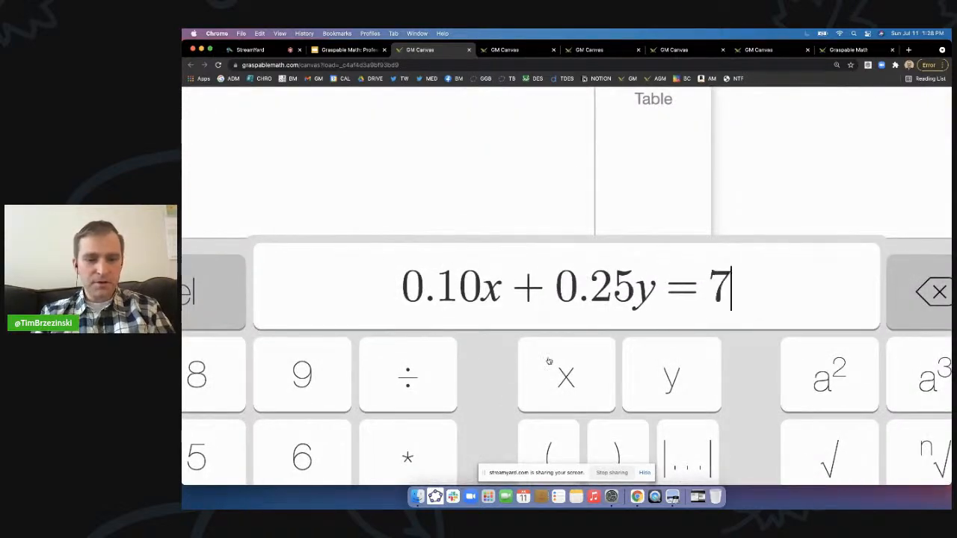
pyautogui.write('1.90')
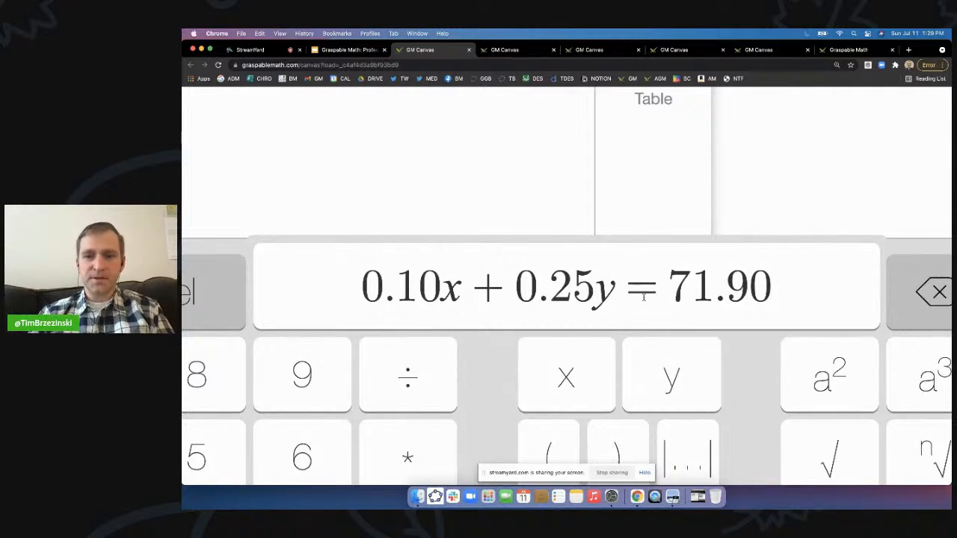
pyautogui.scroll(-10, 643, 297)
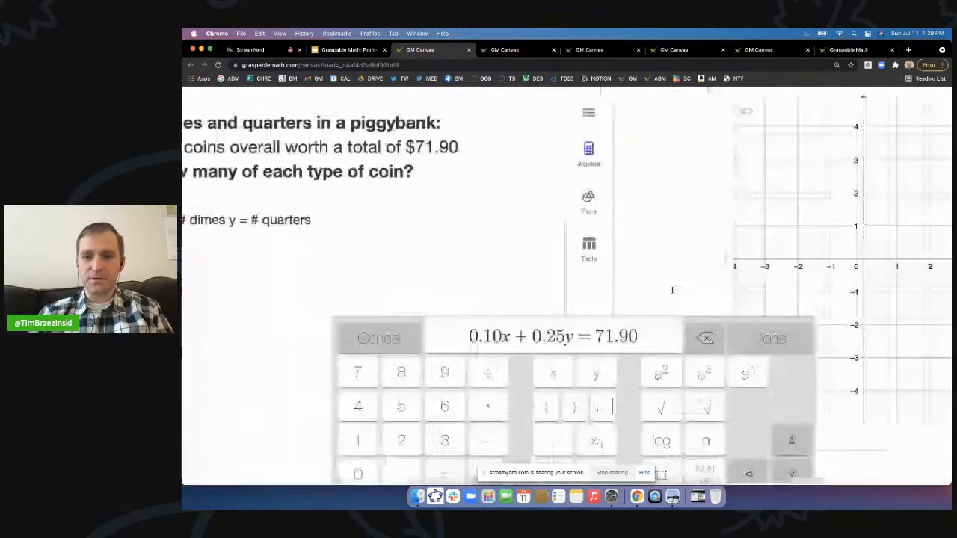
pyautogui.press('Return')
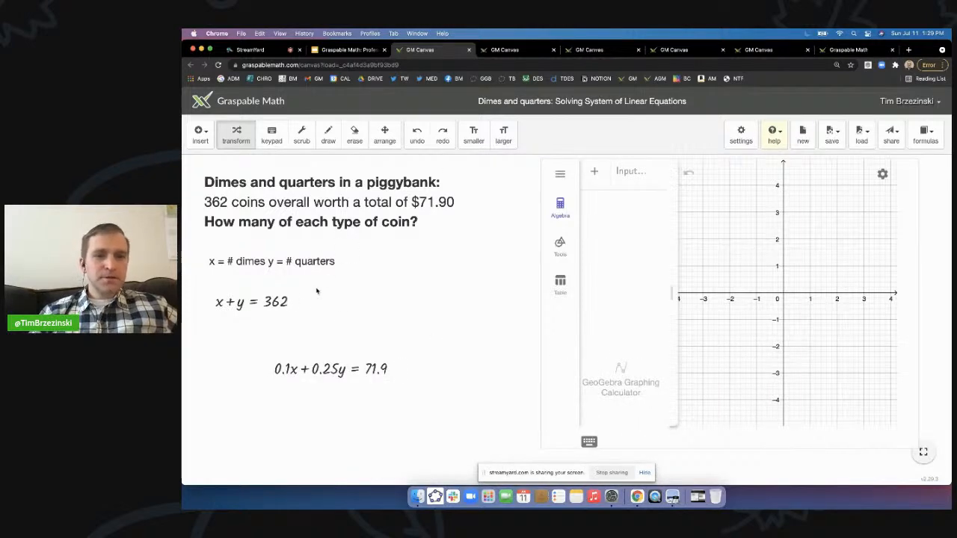
# Enlarge both equations and solve x + y = 362 for y by moving x to the other side, giving y = 362 − x.
pyautogui.click(504, 137)
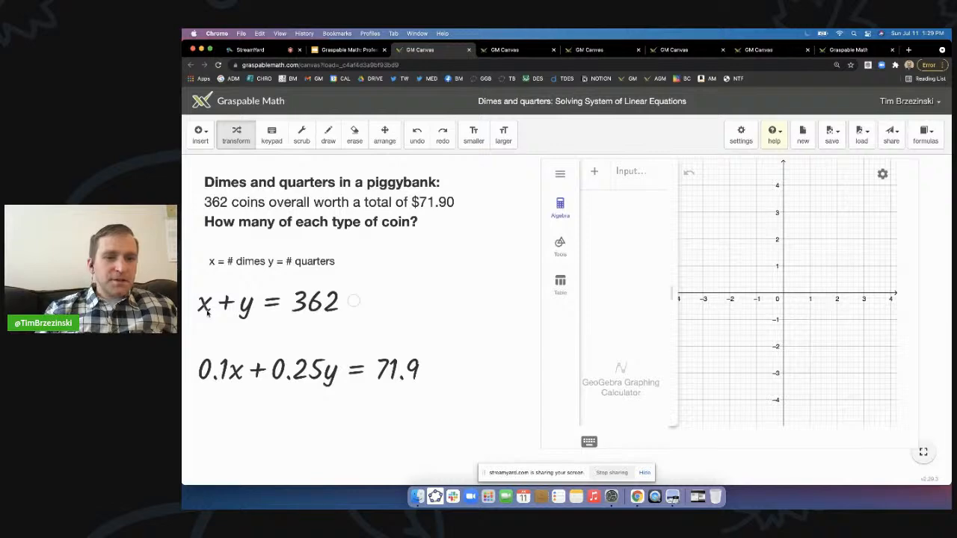
pyautogui.moveTo(208, 314); pyautogui.dragTo(714, 313)
pyautogui.scroll(5, 212, 306)
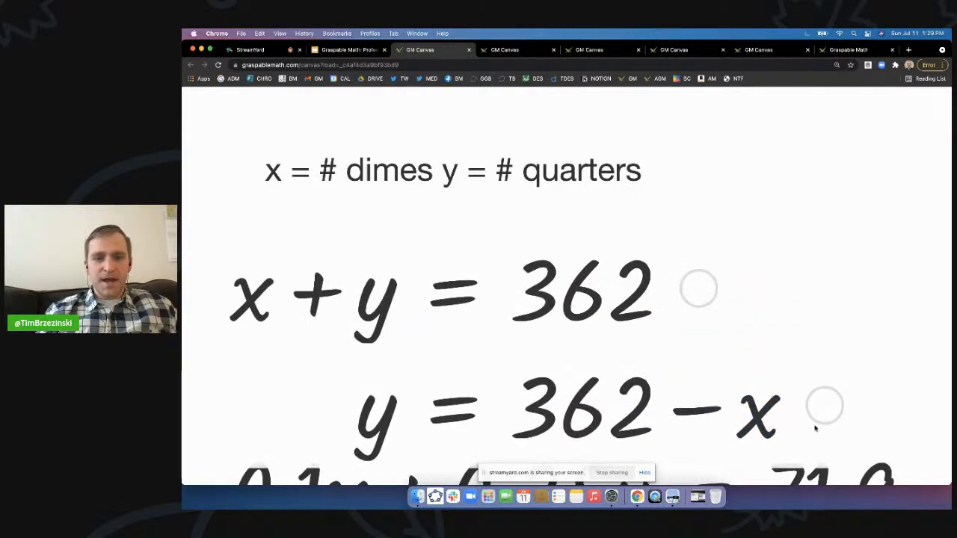
pyautogui.scroll(-2, 802, 344)
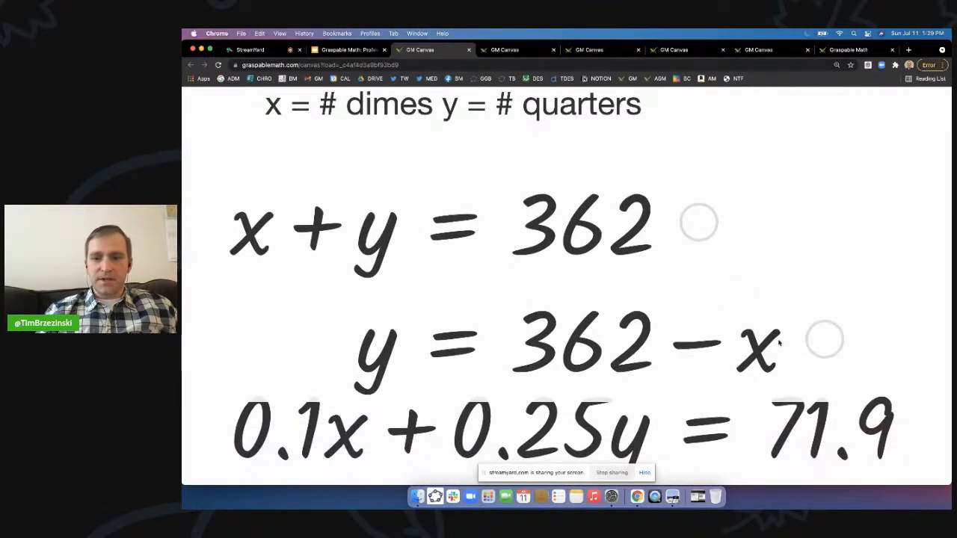
pyautogui.scroll(-5, 779, 343)
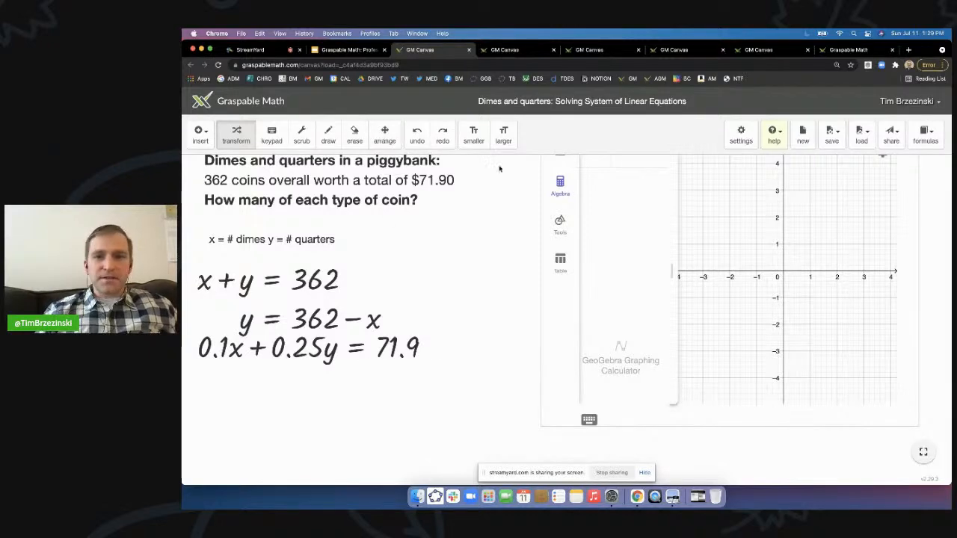
# Move 0.1x + 0.25y = 71.9 to the canvas's upper-right area and the graphing calculator lower between both equations, and return to transform mode.
pyautogui.press('super+minus')
pyautogui.press('super+minus')
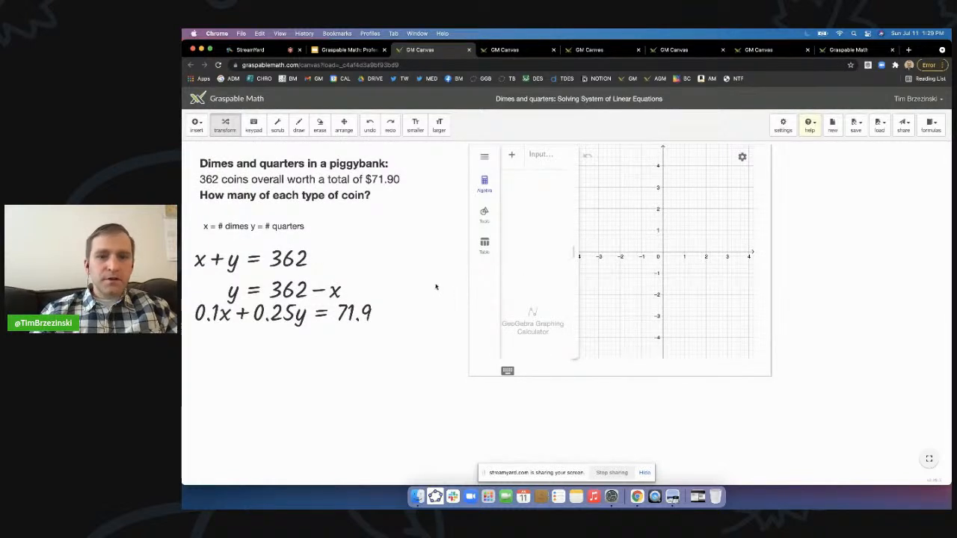
pyautogui.click(344, 125)
pyautogui.moveTo(489, 295); pyautogui.dragTo(437, 294)
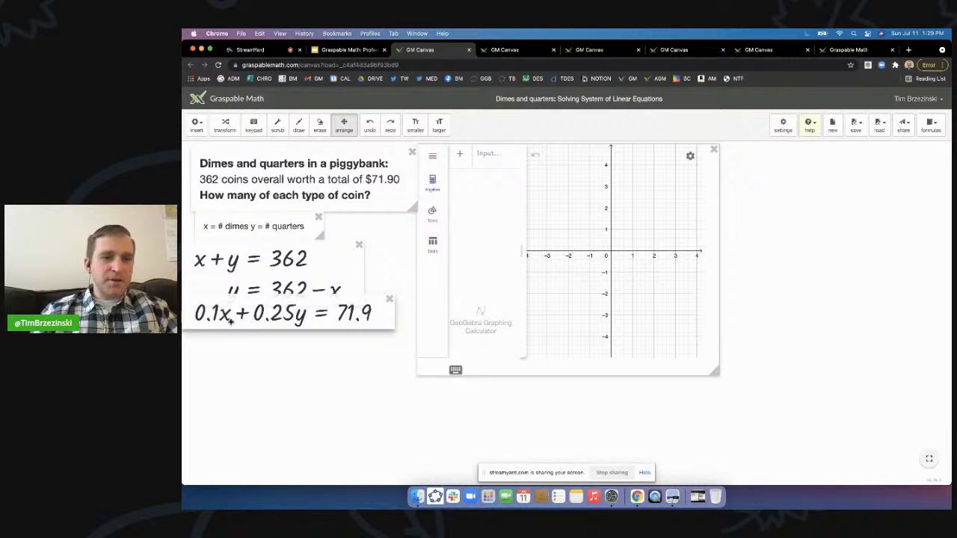
pyautogui.moveTo(229, 320); pyautogui.dragTo(772, 184)
pyautogui.moveTo(428, 324); pyautogui.dragTo(387, 395)
pyautogui.moveTo(758, 181); pyautogui.dragTo(717, 169)
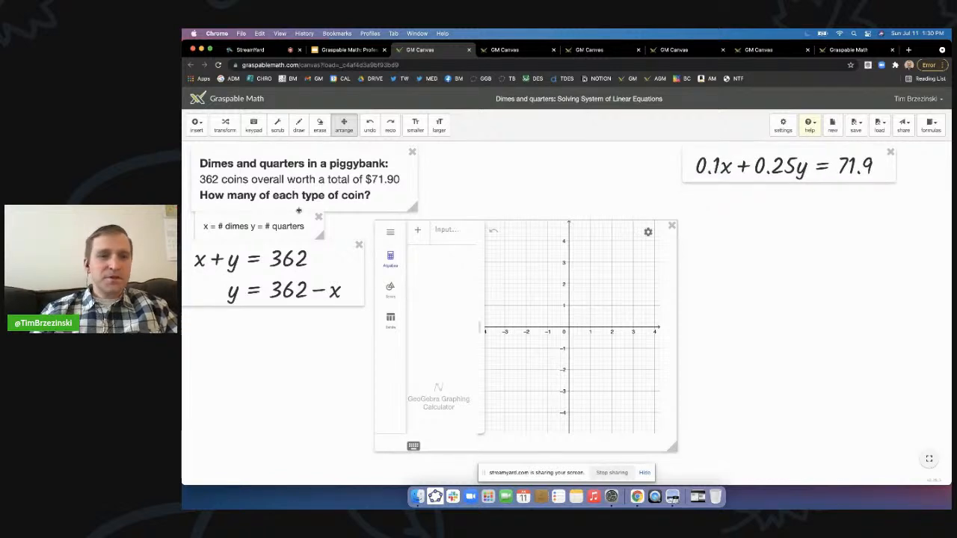
pyautogui.click(225, 125)
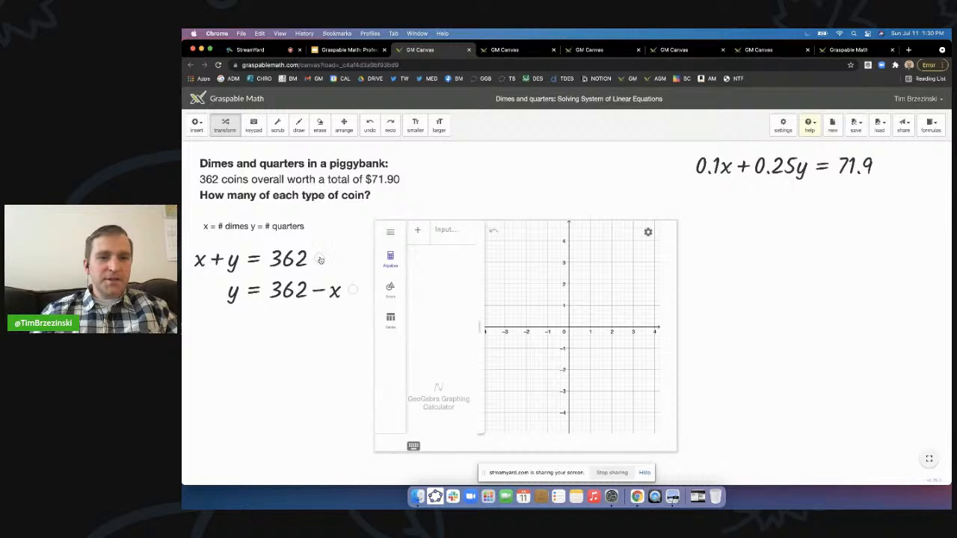
# Graph x + y = 362 and 0.1x + 0.25y = 71.9 in the GeoGebra calculator, fitting its axes to show the lines.
pyautogui.moveTo(321, 261); pyautogui.dragTo(551, 304)
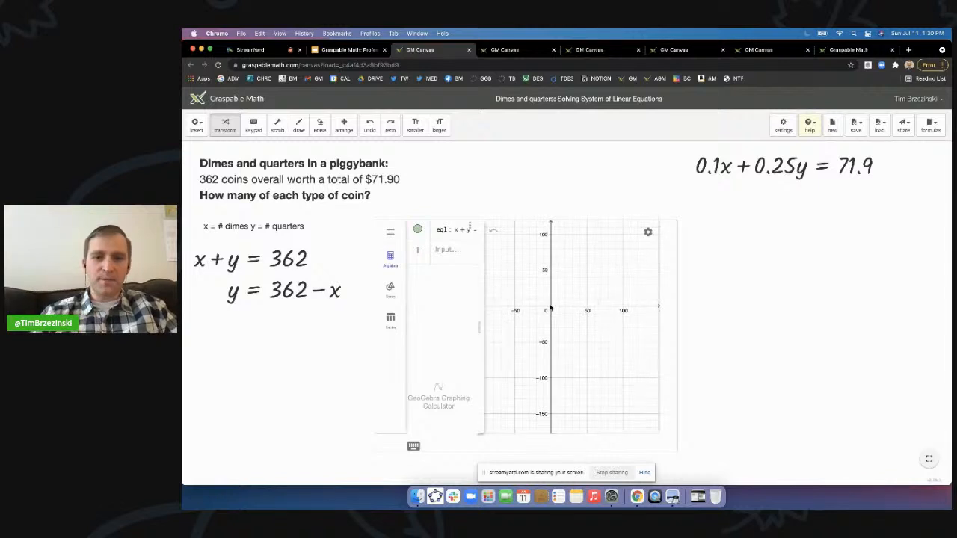
pyautogui.moveTo(562, 340); pyautogui.dragTo(574, 364)
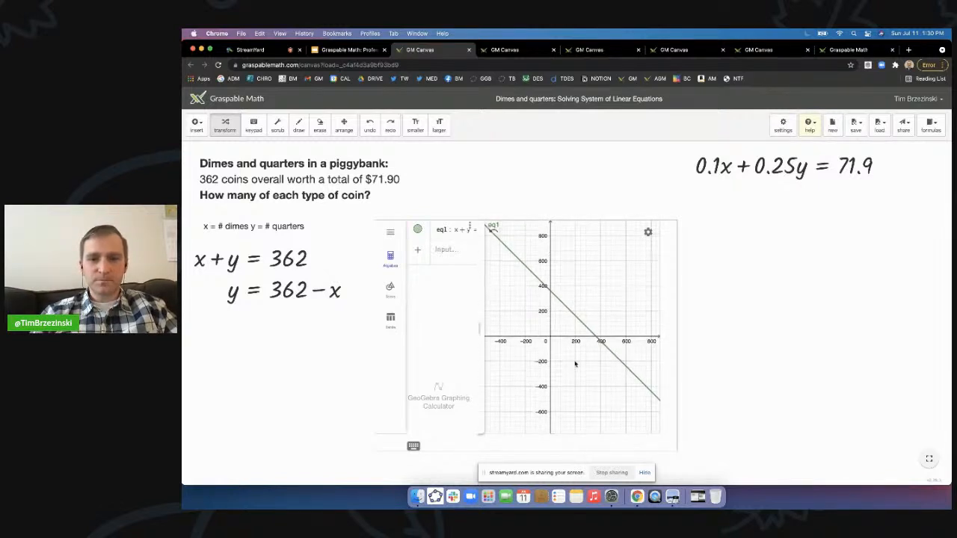
pyautogui.scroll(1, 574, 364)
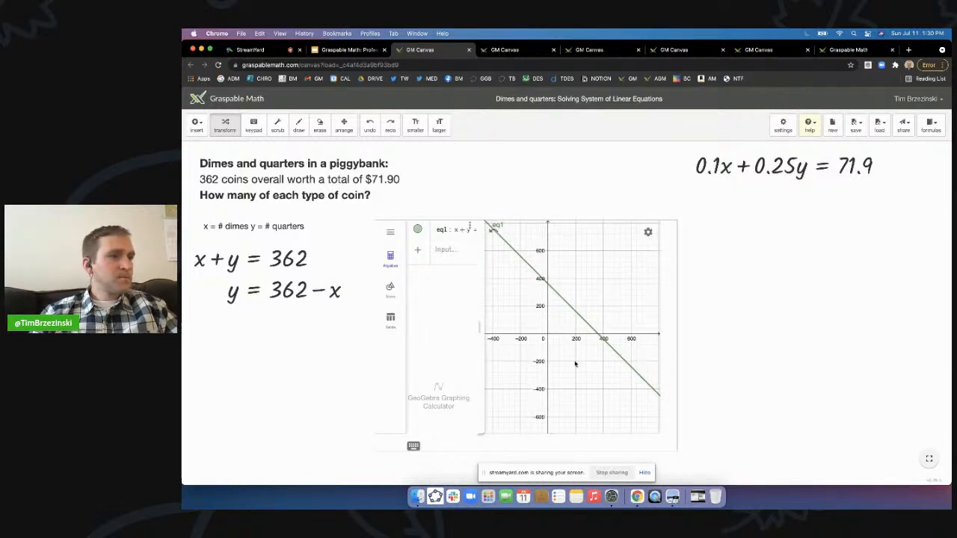
pyautogui.scroll(2, 574, 364)
pyautogui.moveTo(573, 364); pyautogui.dragTo(555, 376)
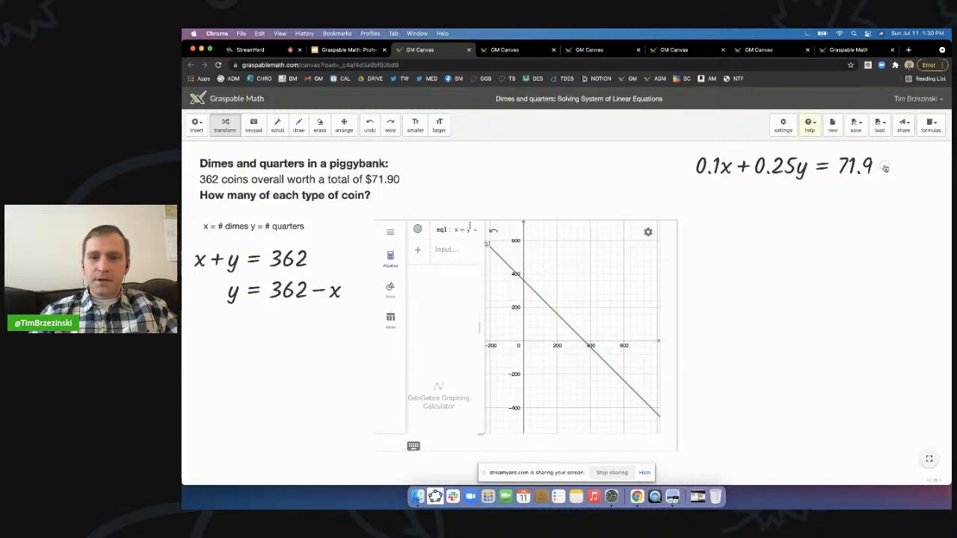
pyautogui.moveTo(884, 168); pyautogui.dragTo(596, 346)
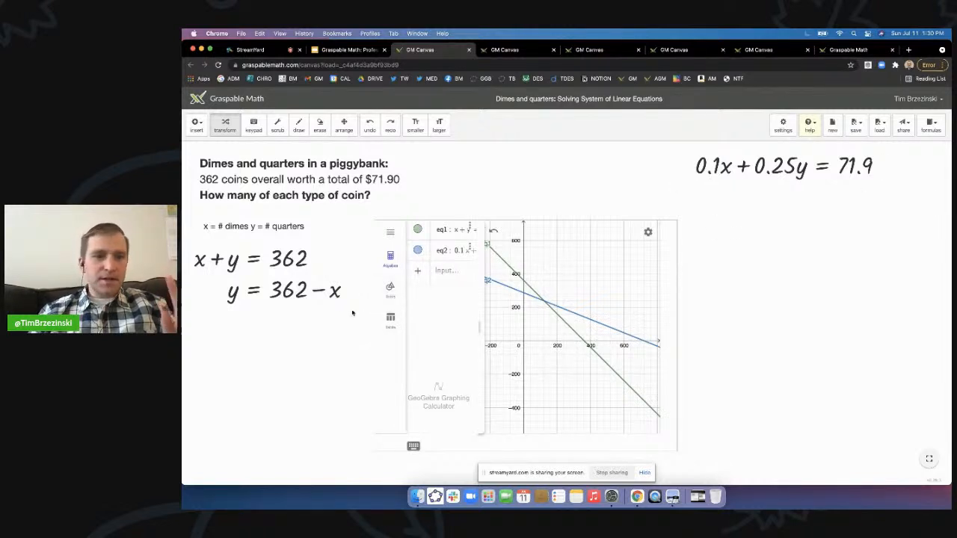
# Select the whole expression 362 − x in the equation y = 362 − x in transform mode.
pyautogui.scroll(5, 277, 293)
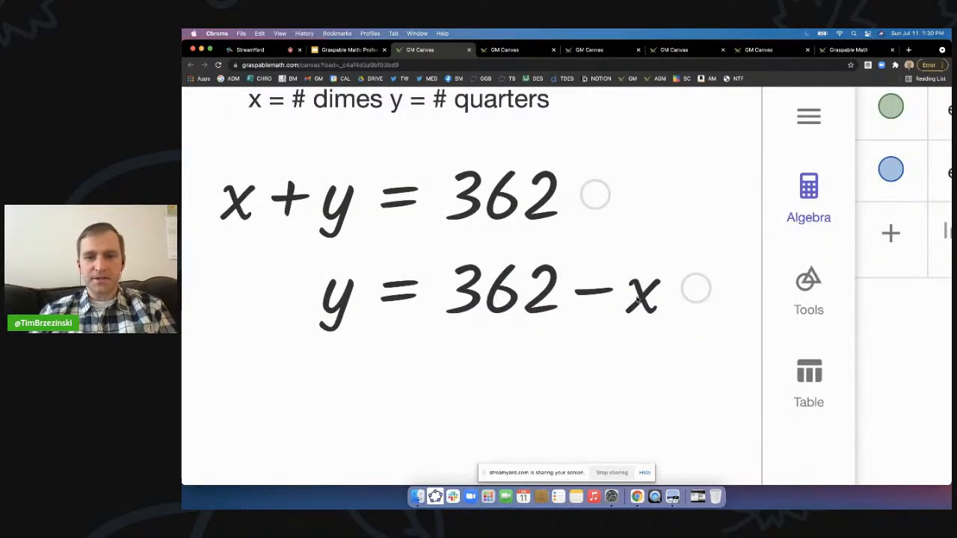
pyautogui.scroll(-5, 637, 297)
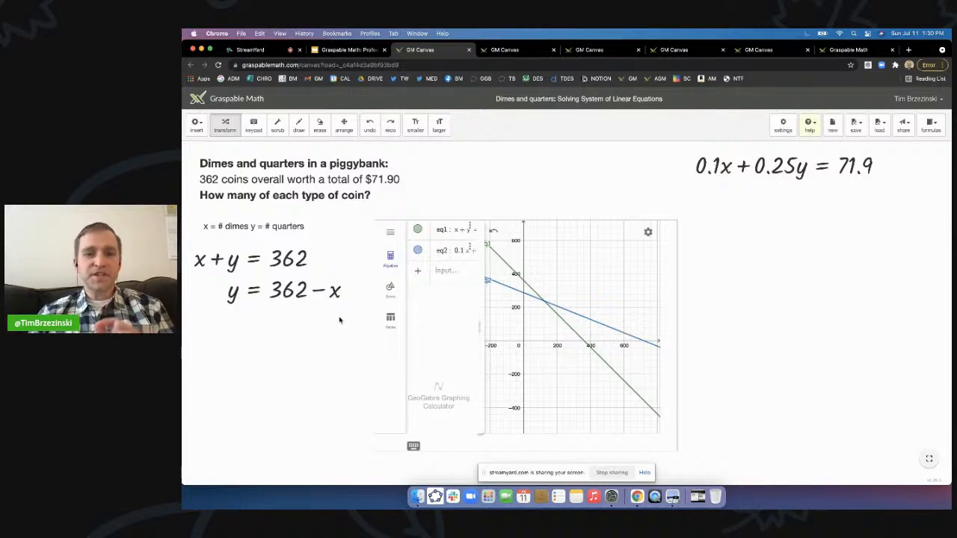
pyautogui.scroll(5, 299, 288)
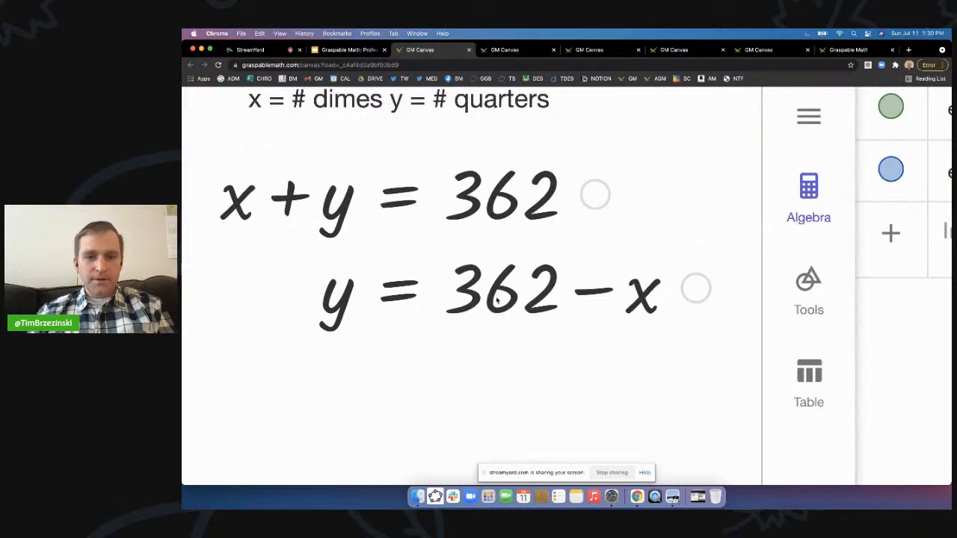
pyautogui.scroll(-5, 497, 299)
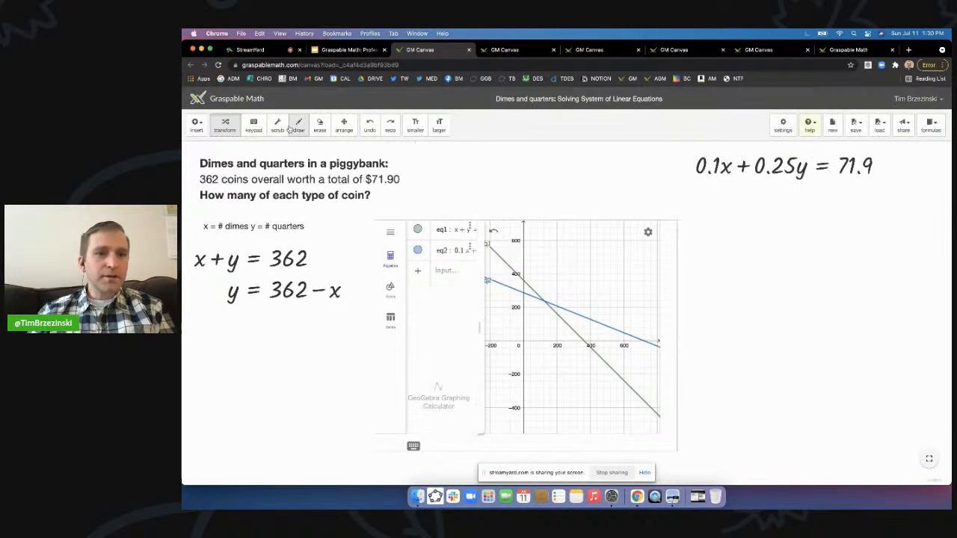
pyautogui.click(231, 122)
pyautogui.moveTo(290, 291); pyautogui.dragTo(292, 302)
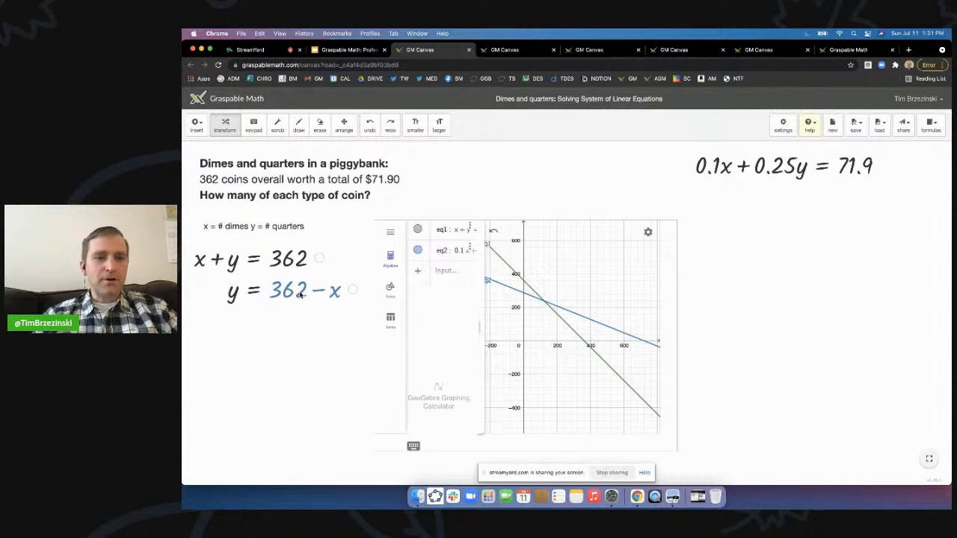
pyautogui.scroll(5, 300, 294)
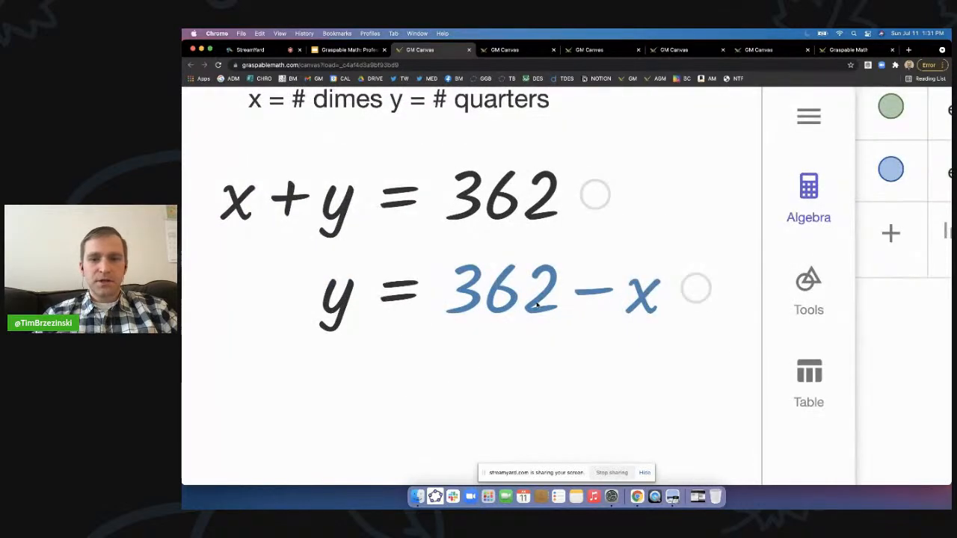
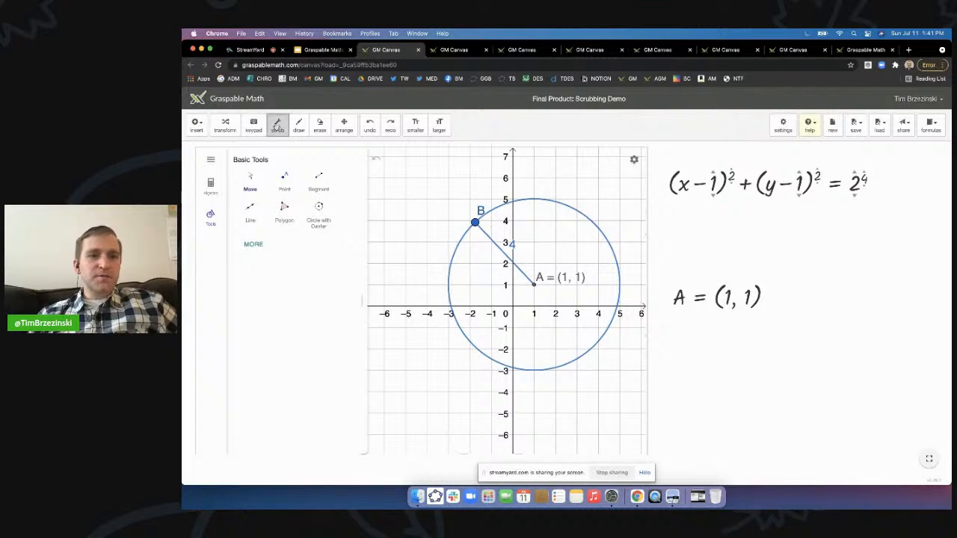
pyautogui.scroll(10, 277, 128)
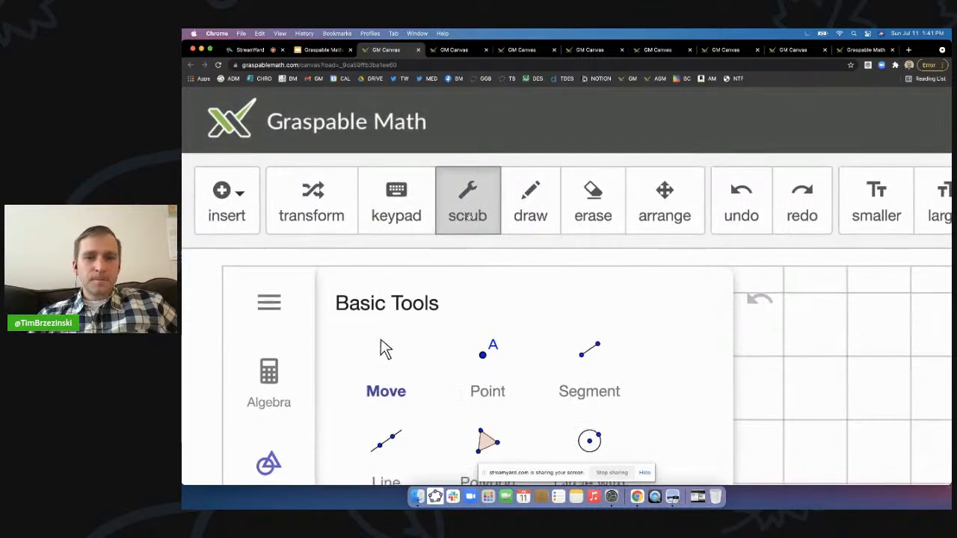
pyautogui.scroll(-10, 468, 217)
pyautogui.scroll(10, 730, 306)
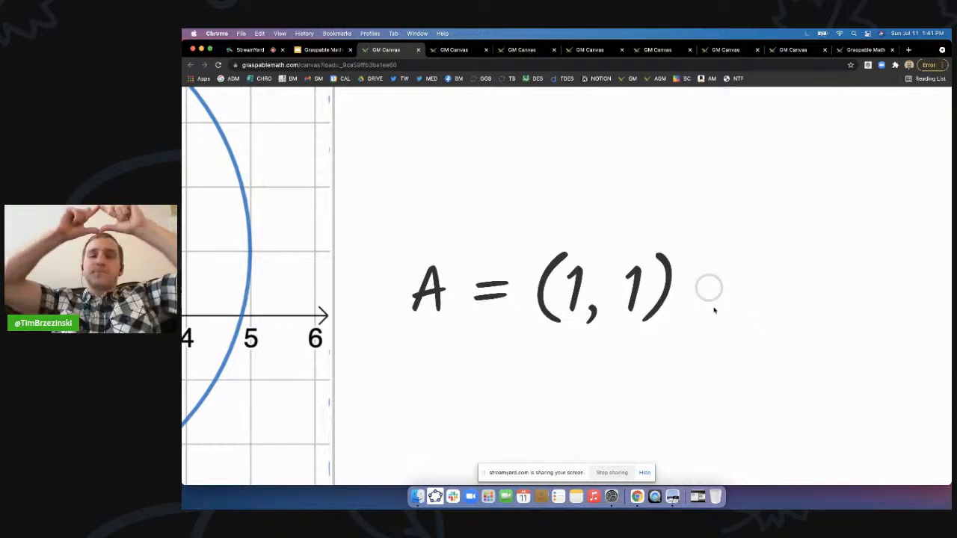
pyautogui.scroll(-10, 612, 298)
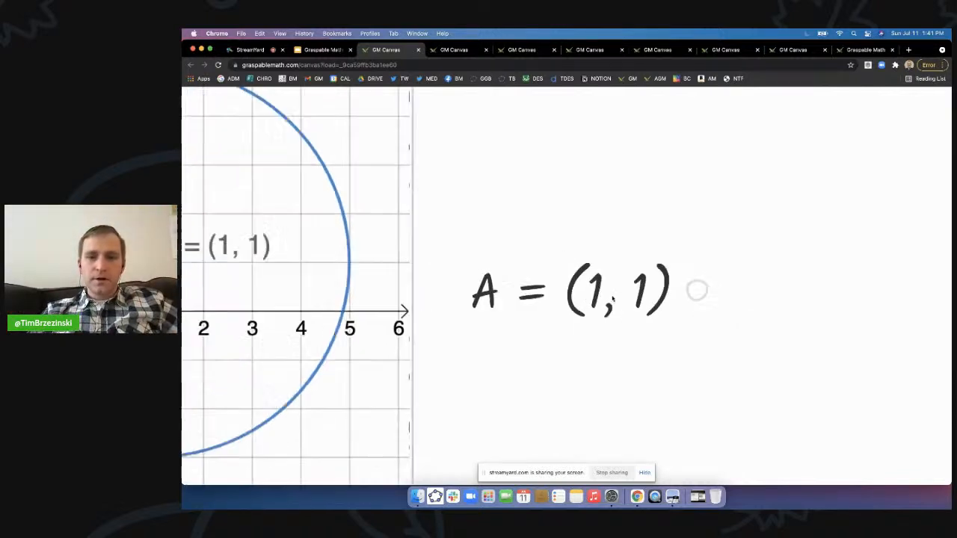
# Scrub the right side of the circle equation until it reads (−5)².
pyautogui.click(210, 185)
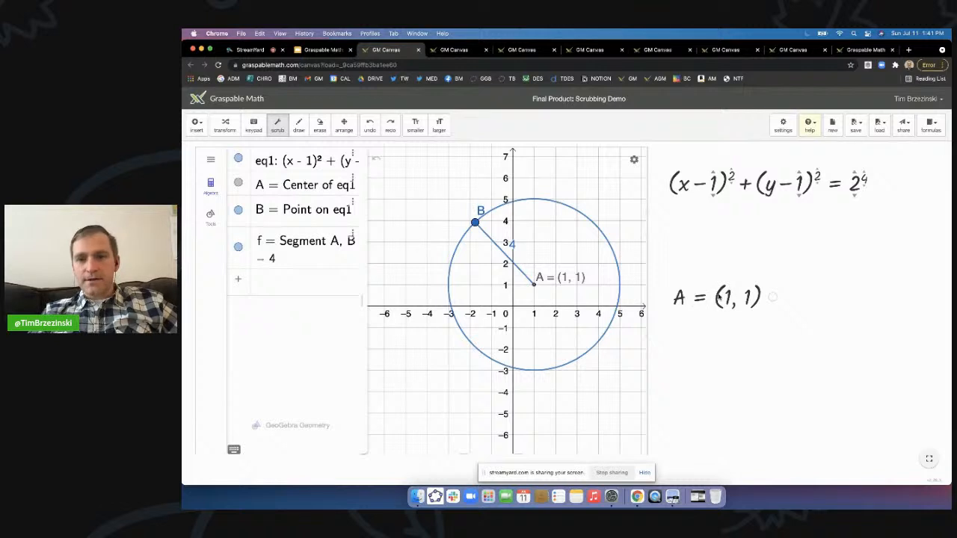
pyautogui.moveTo(711, 198)
pyautogui.mouseDown()
pyautogui.moveTo(711, 190)
pyautogui.moveTo(711, 198)
pyautogui.mouseUp()
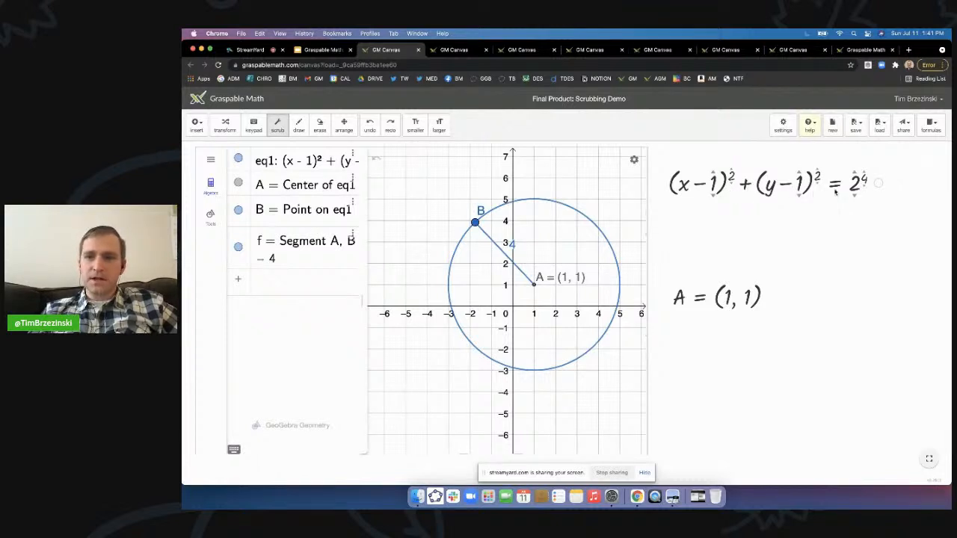
pyautogui.moveTo(865, 187); pyautogui.dragTo(846, 208)
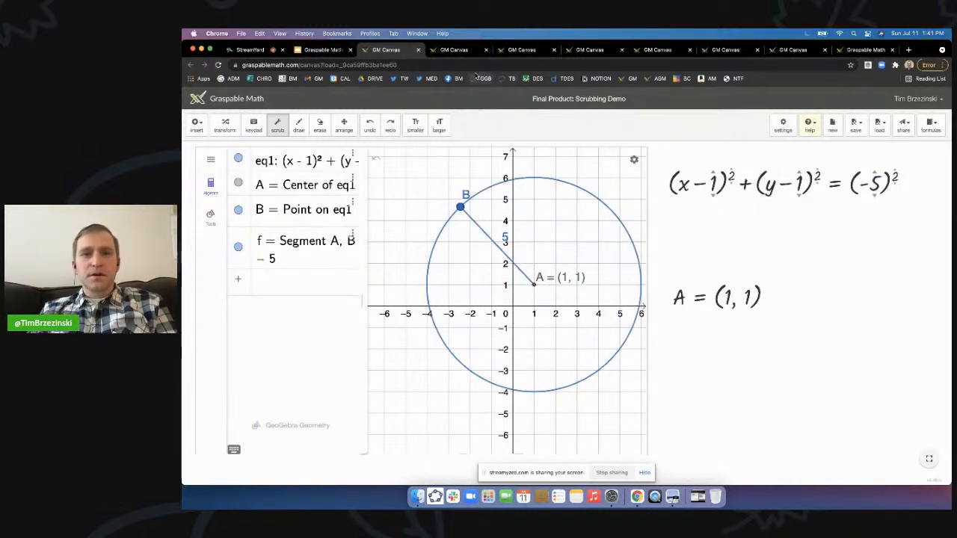
# Go to graspablemath.com, leaving the current canvas unsaved, and open a blank algebra canvas with its welcome tutorial dismissed.
pyautogui.click(417, 65)
pyautogui.write('grap')
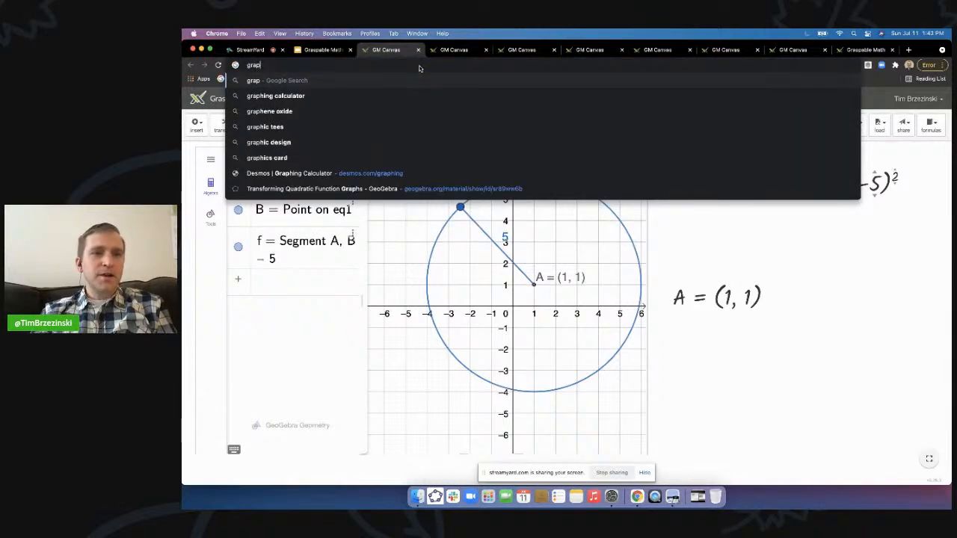
pyautogui.press('BackSpace')
pyautogui.write('spablemath.com')
pyautogui.press('Return')
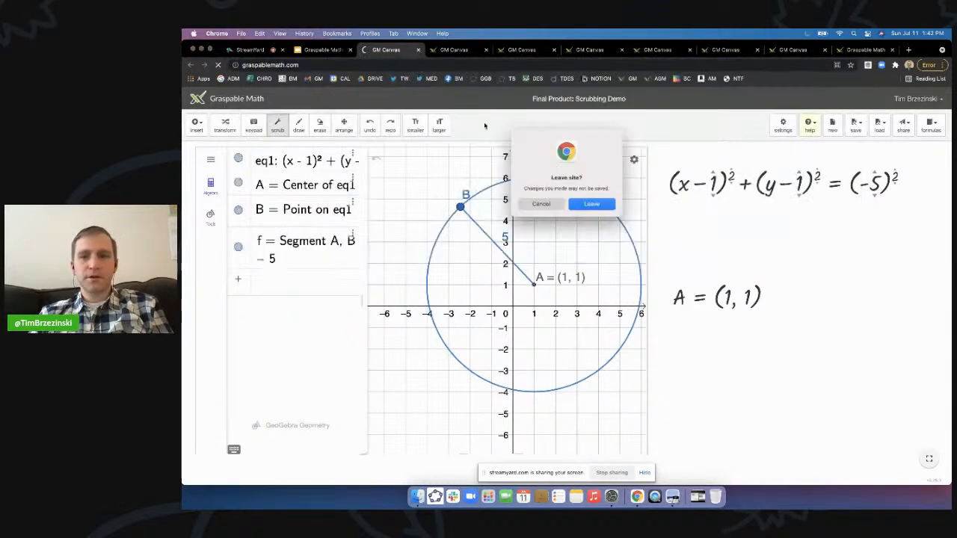
pyautogui.click(593, 208)
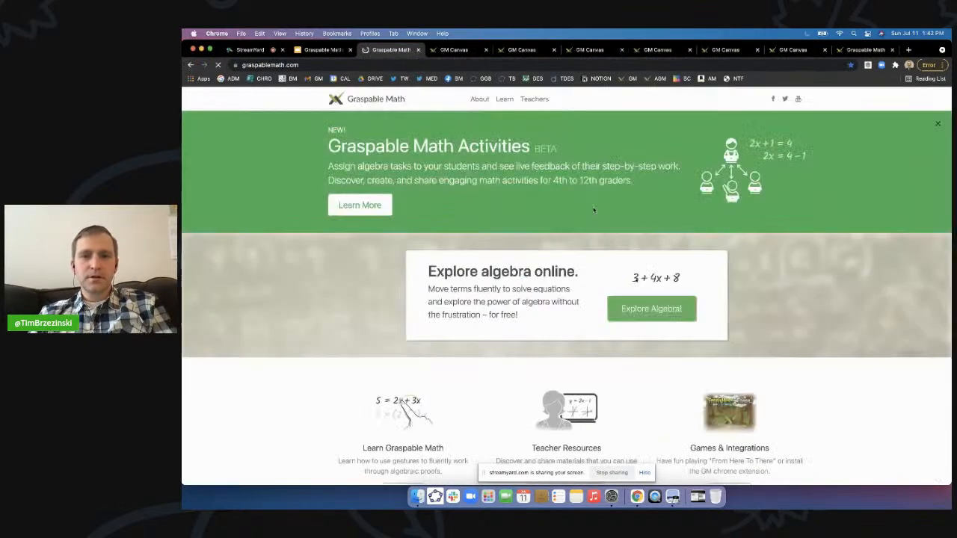
pyautogui.click(657, 318)
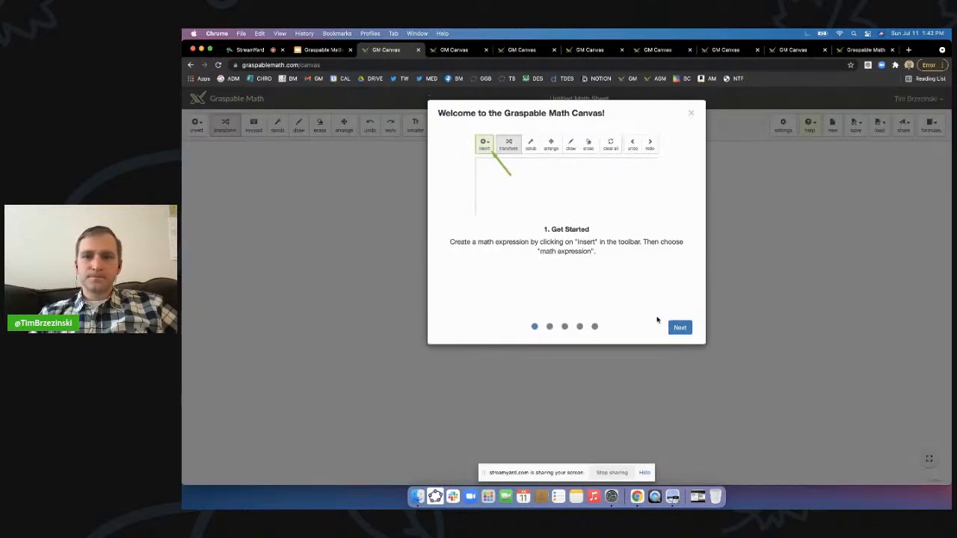
pyautogui.click(691, 113)
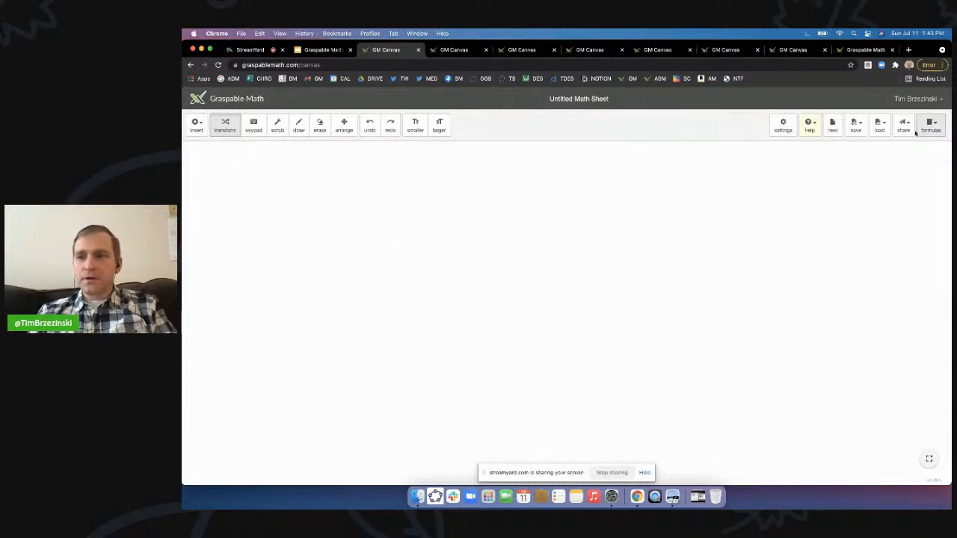
# Examine the list of built-in formulas that can be applied to expressions, including the quadratic formula.
pyautogui.scroll(5, 931, 131)
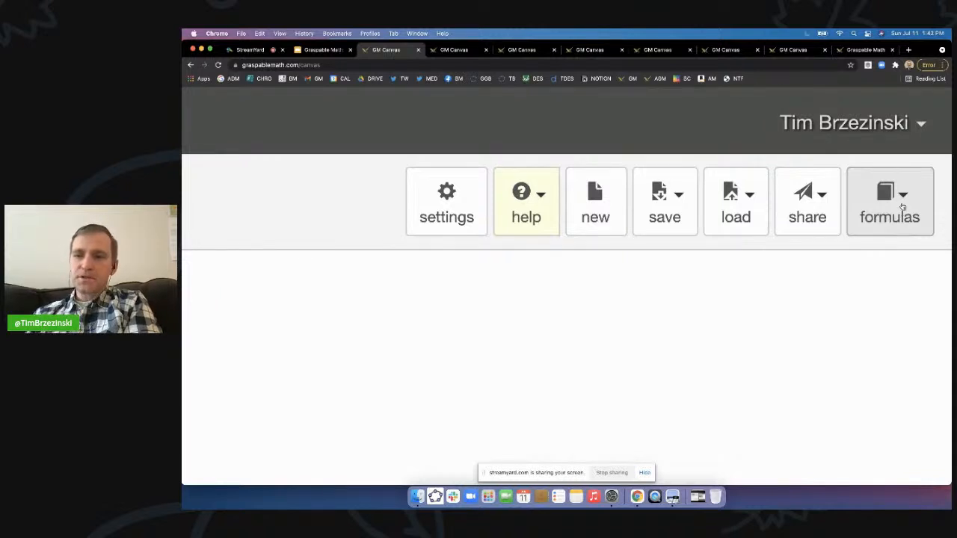
pyautogui.scroll(-5, 903, 208)
pyautogui.click(927, 129)
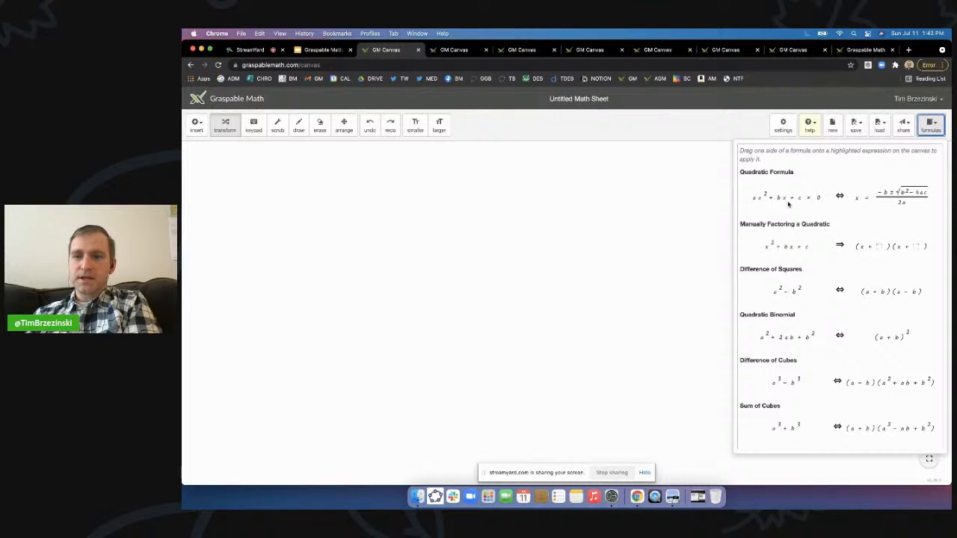
pyautogui.scroll(5, 788, 203)
pyautogui.scroll(-5, 548, 305)
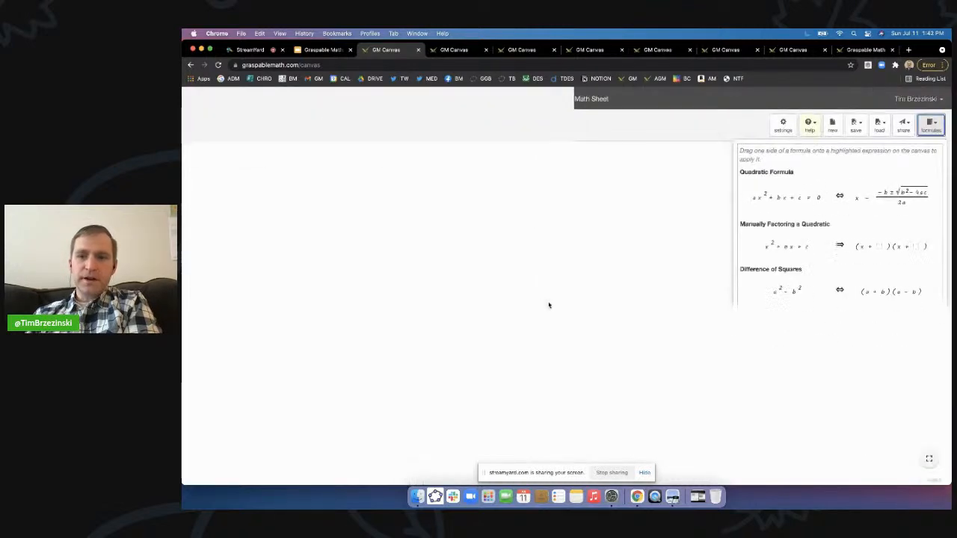
pyautogui.click(934, 128)
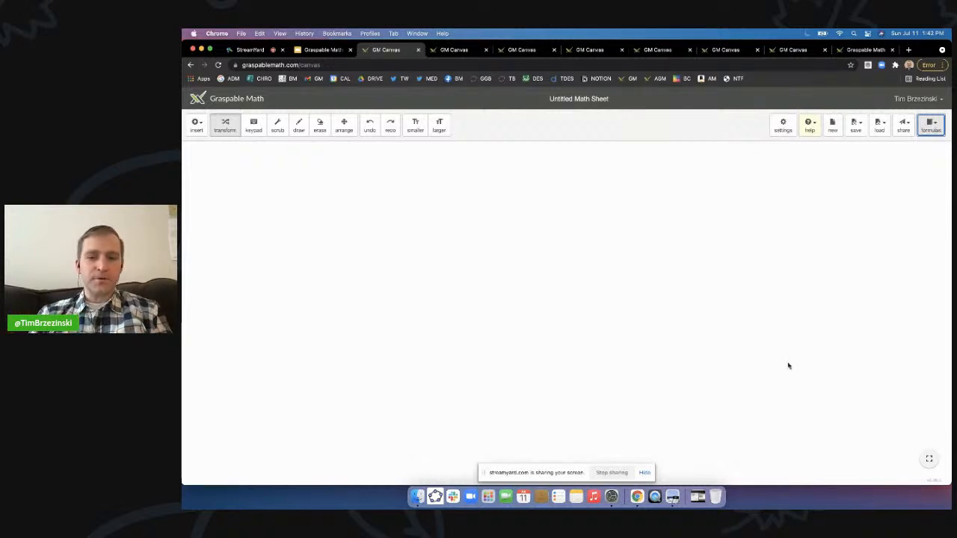
# Insert the math expression 2x² − 5x − 3 = 0 on the blank canvas and enlarge it one size.
pyautogui.click(199, 130)
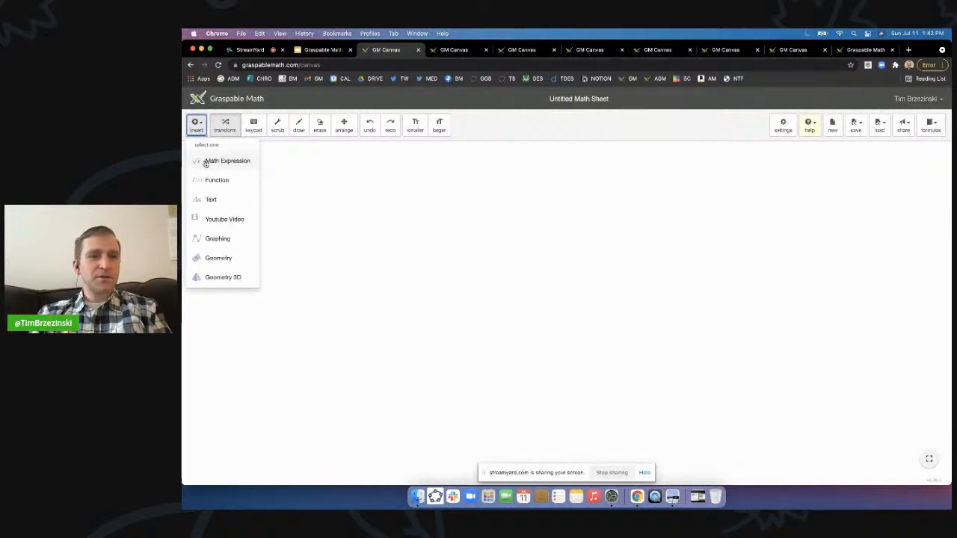
pyautogui.scroll(3, 206, 161)
pyautogui.scroll(2, 206, 163)
pyautogui.click(306, 288)
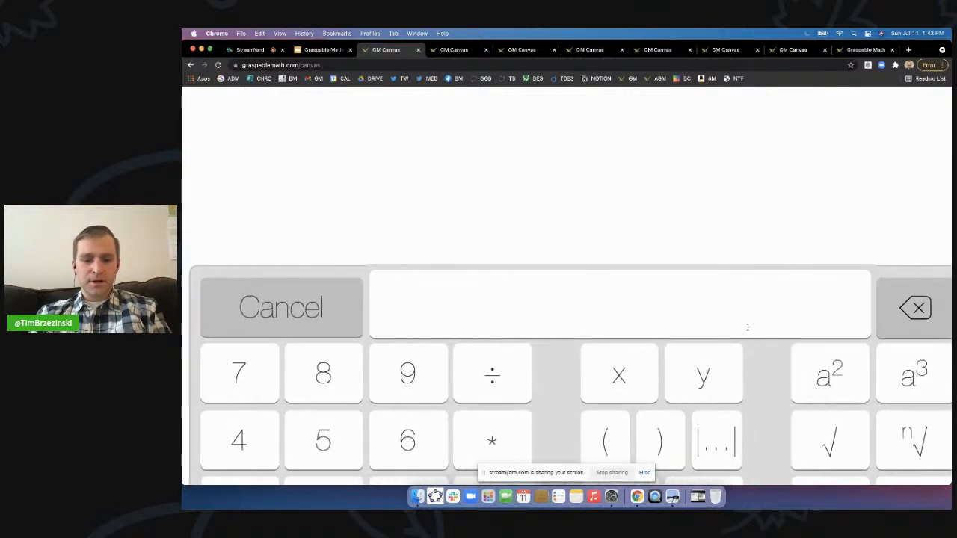
pyautogui.write('2x^2')
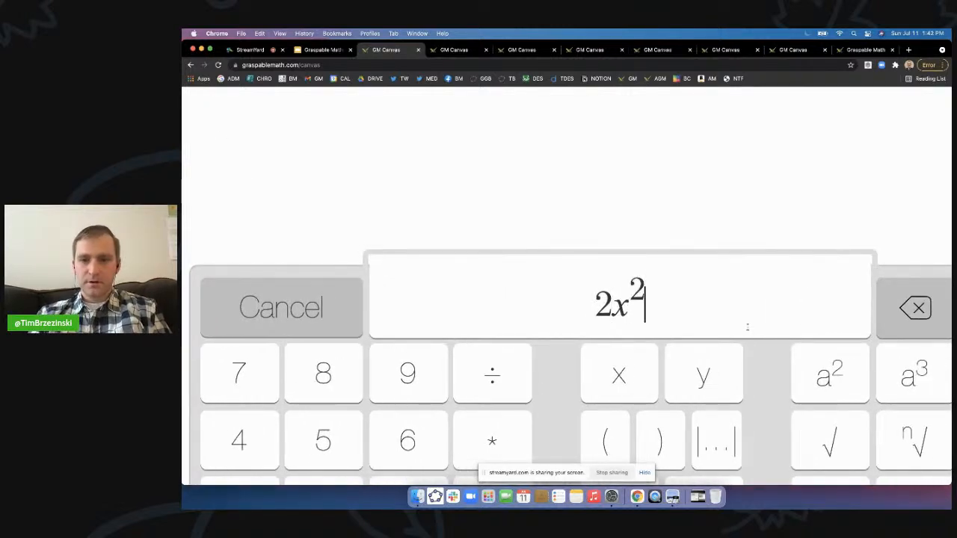
pyautogui.write('-5x-3=')
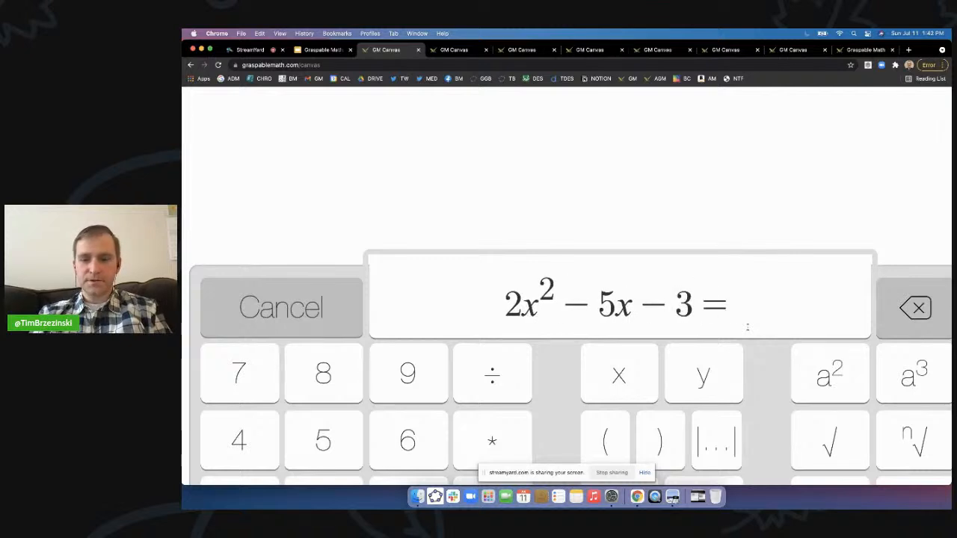
pyautogui.write('0')
pyautogui.press('Return')
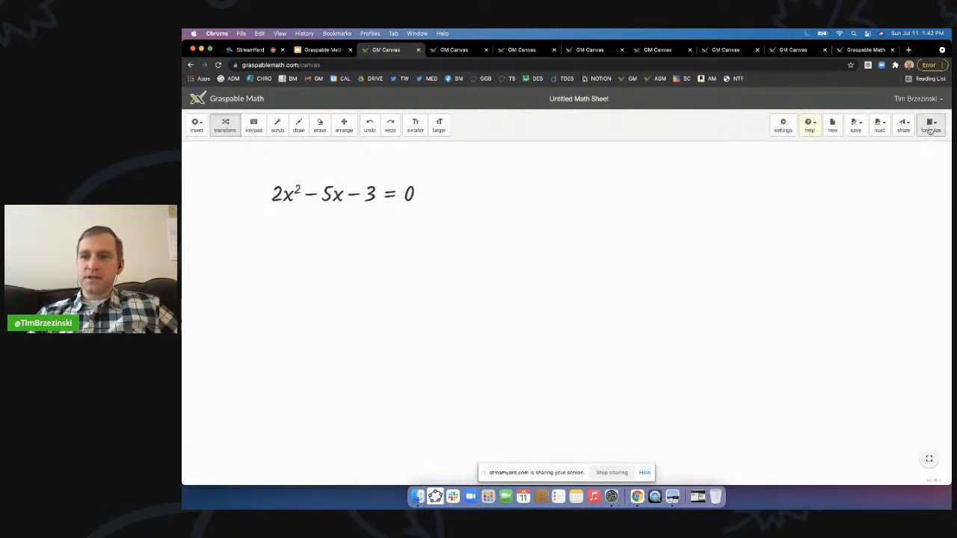
pyautogui.click(439, 126)
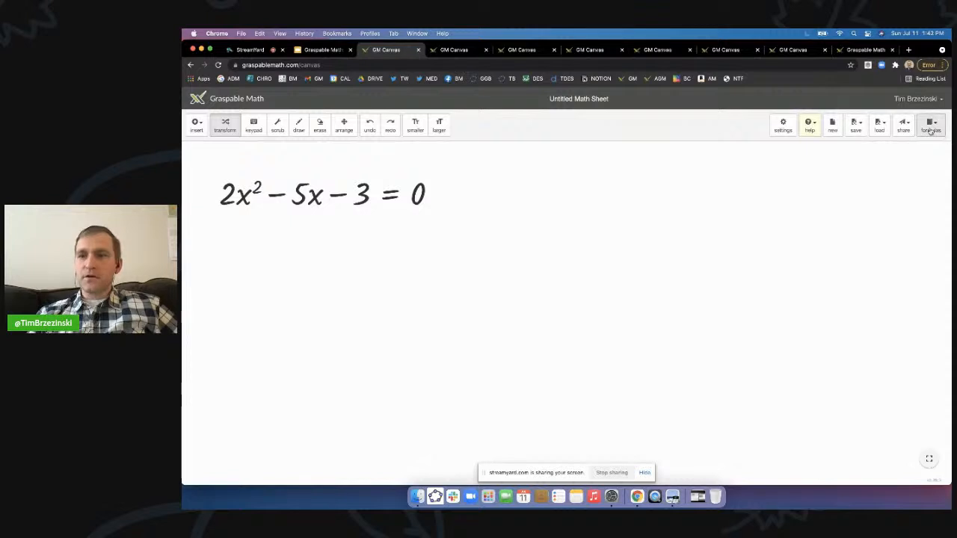
# Apply the quadratic formula from the built-in formulas to the equation 2x² − 5x − 3 = 0.
pyautogui.scroll(5, 929, 133)
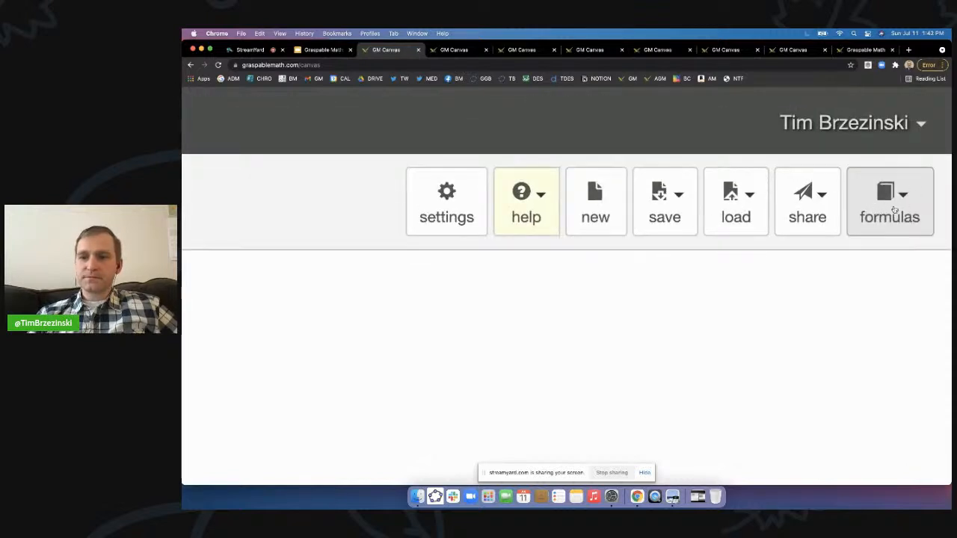
pyautogui.scroll(-5, 894, 211)
pyautogui.click(931, 125)
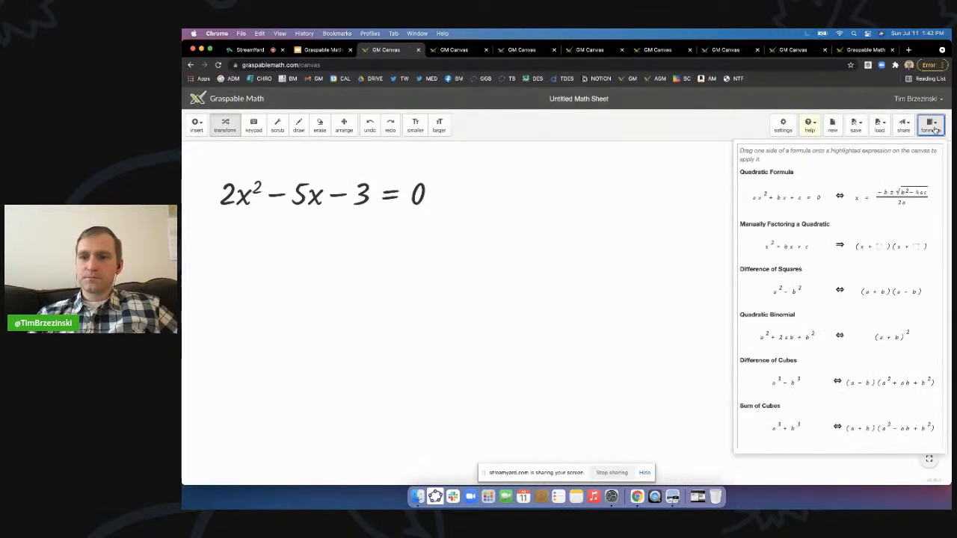
pyautogui.moveTo(789, 202); pyautogui.dragTo(788, 200)
pyautogui.scroll(5, 787, 197)
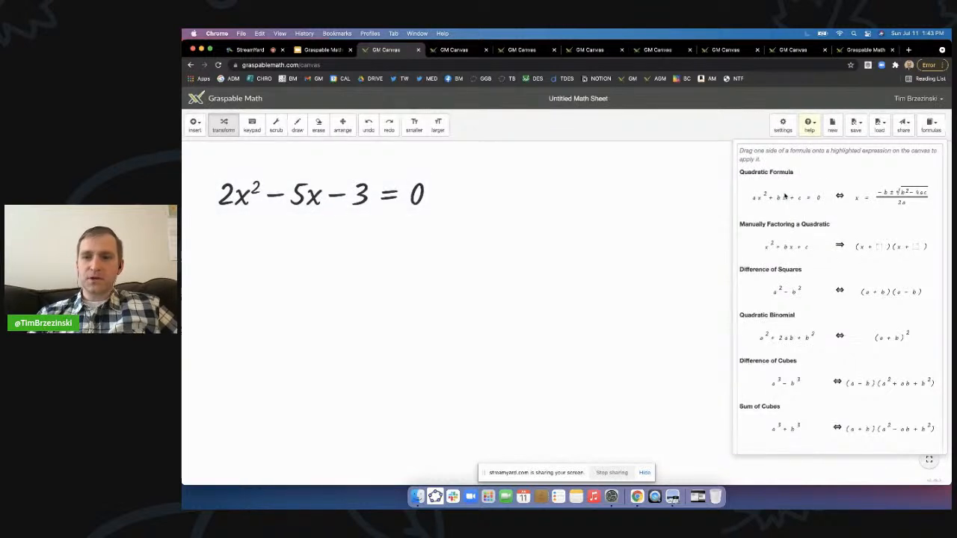
pyautogui.click(536, 290)
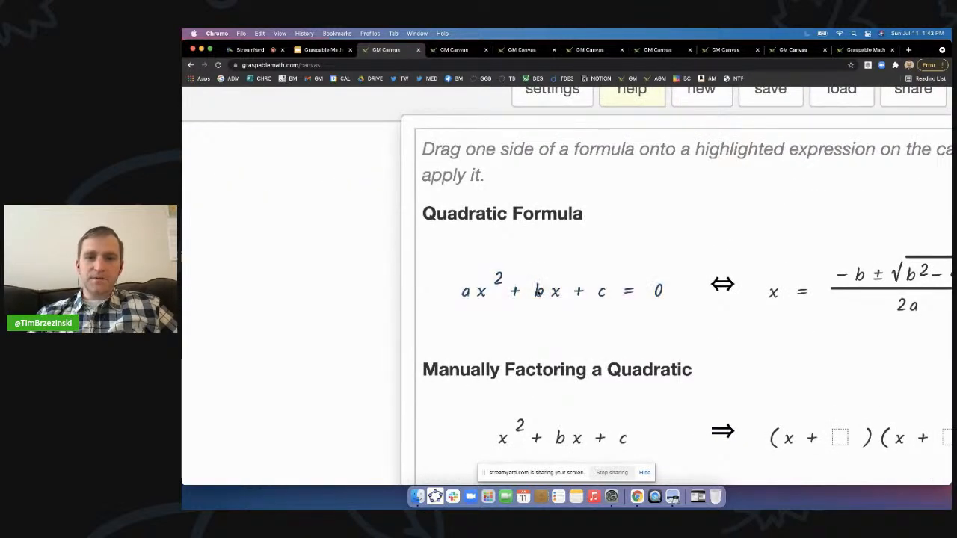
pyautogui.scroll(-5, 538, 292)
pyautogui.moveTo(787, 198); pyautogui.dragTo(788, 197)
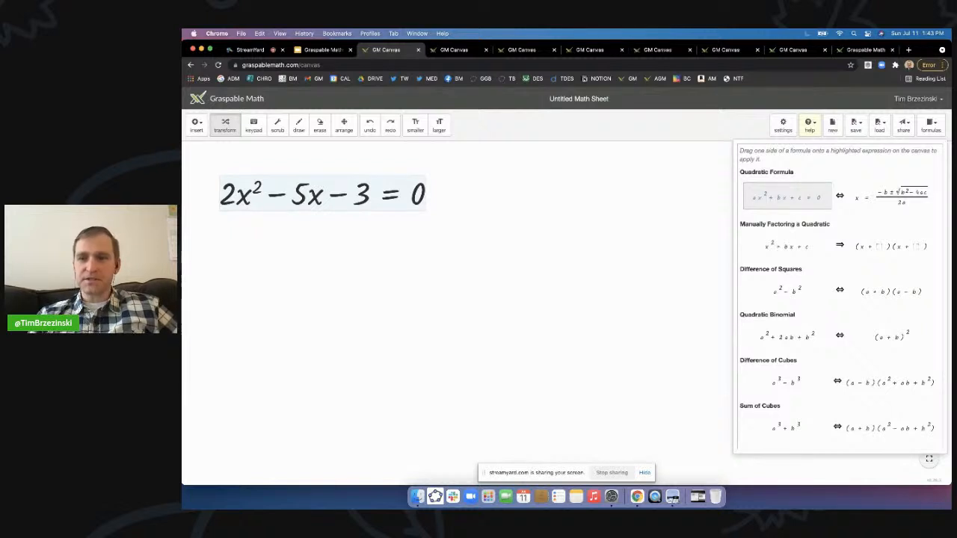
pyautogui.moveTo(787, 197); pyautogui.dragTo(360, 204)
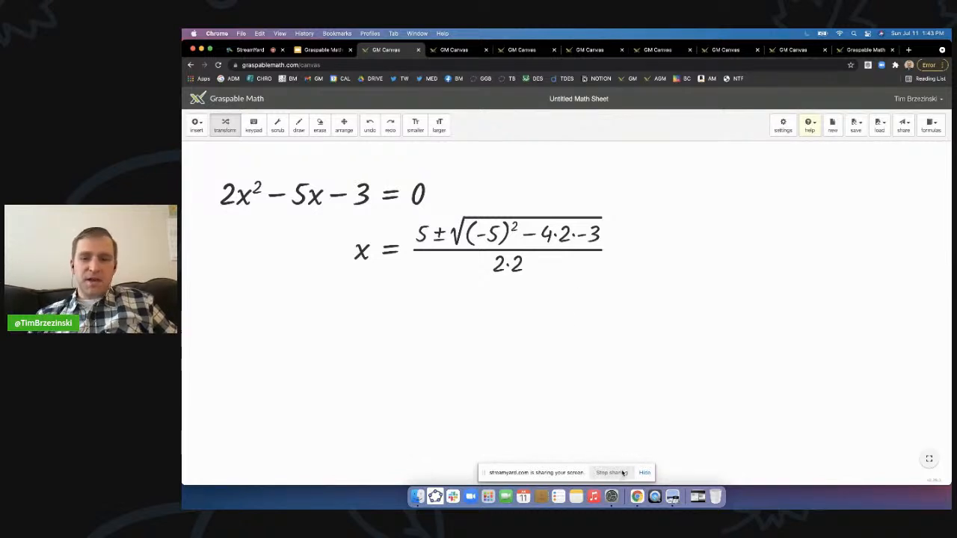
# Hide the screen-sharing notice and begin a new math expression reading x = −b/(2a).
pyautogui.click(203, 133)
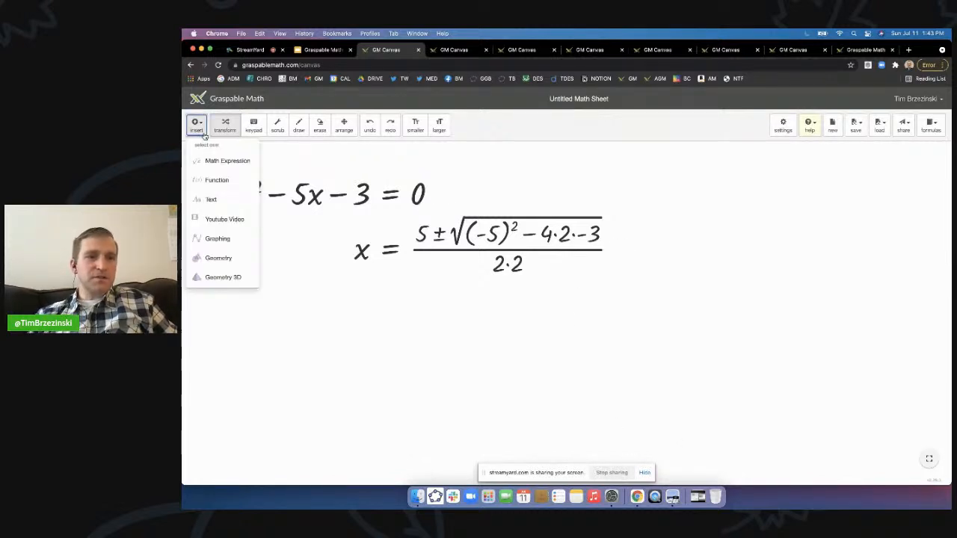
pyautogui.click(644, 472)
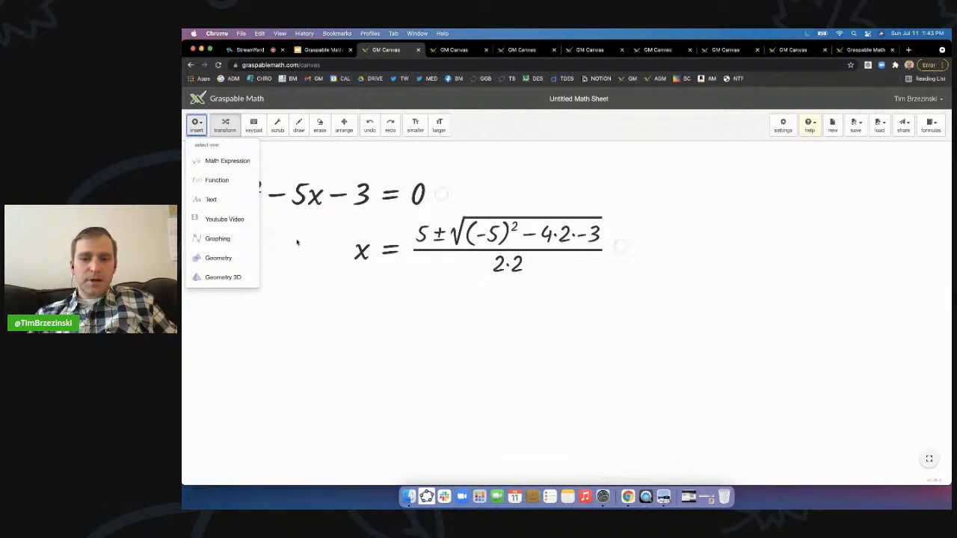
pyautogui.click(209, 163)
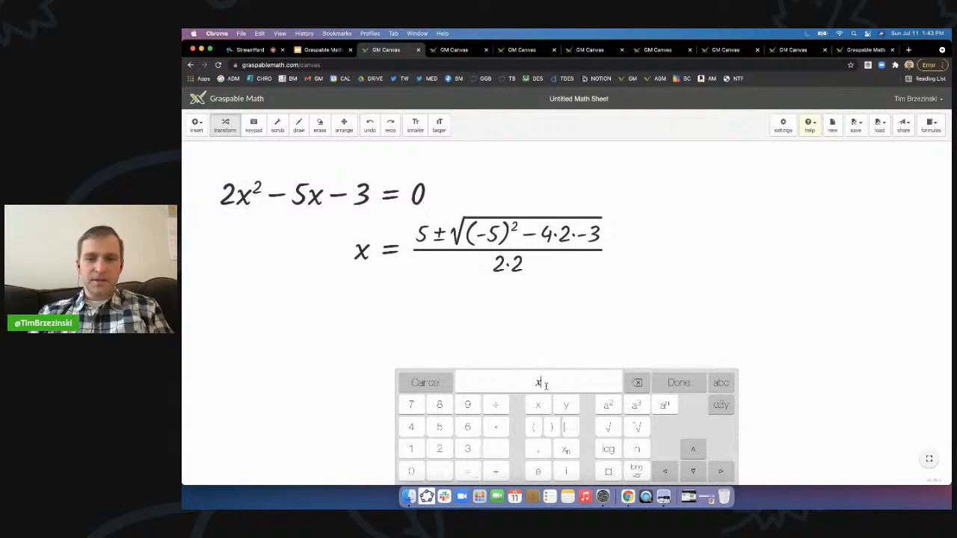
pyautogui.write('=0')
pyautogui.press('BackSpace')
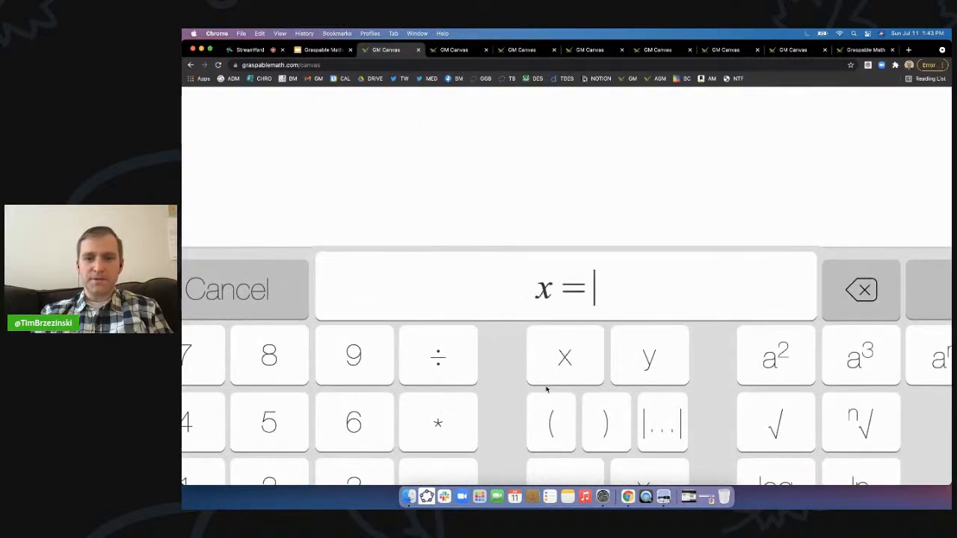
pyautogui.write('-b/2a')
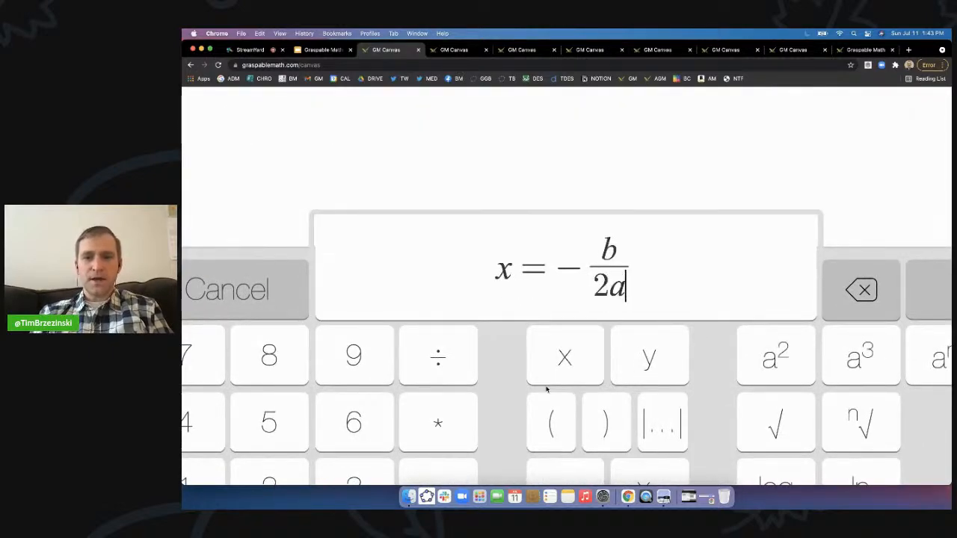
pyautogui.press('Right')
pyautogui.write('+')
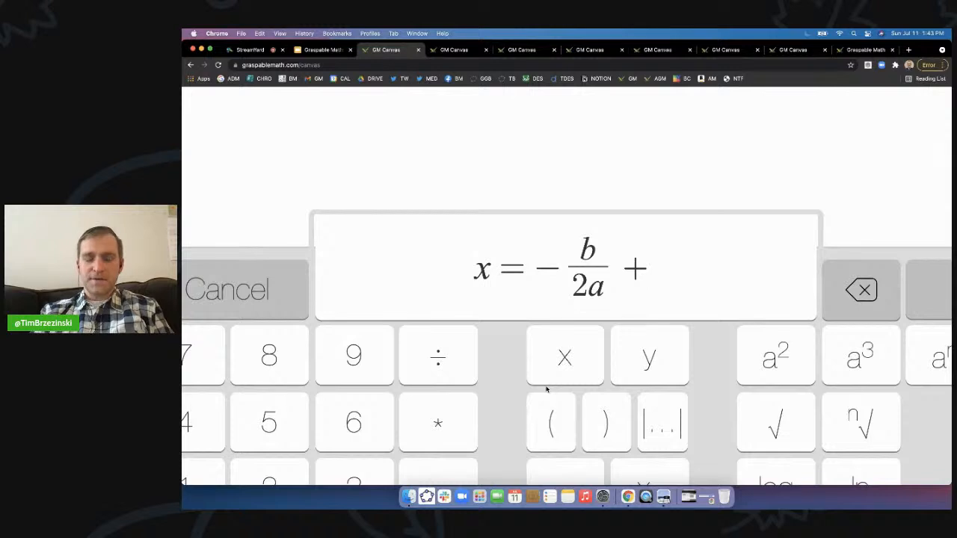
pyautogui.press('BackSpace')
pyautogui.scroll(-3, 544, 426)
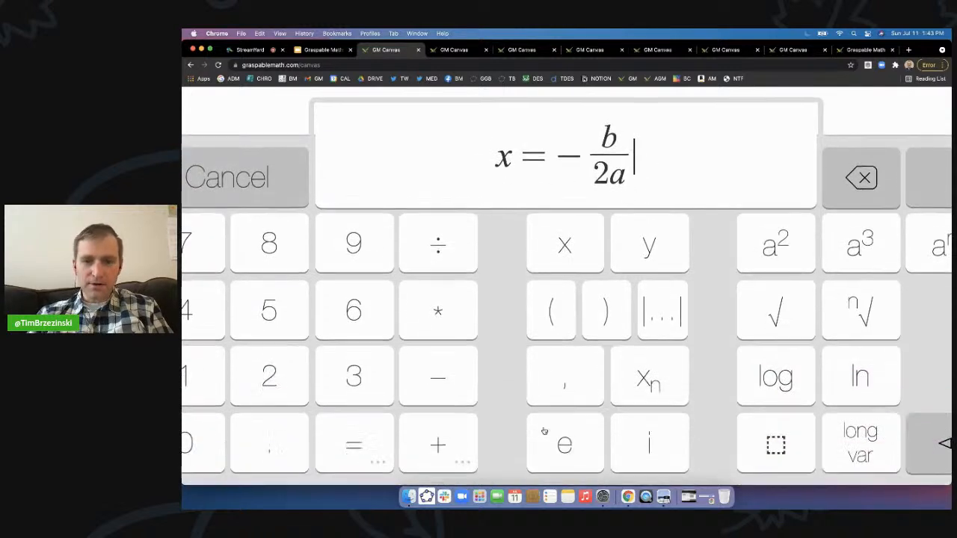
pyautogui.click(463, 465)
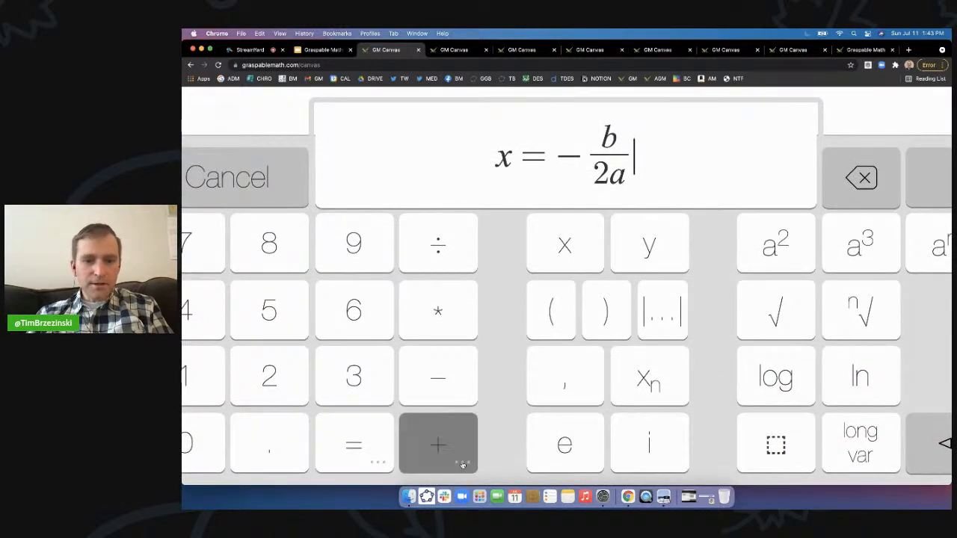
pyautogui.scroll(-5, 459, 458)
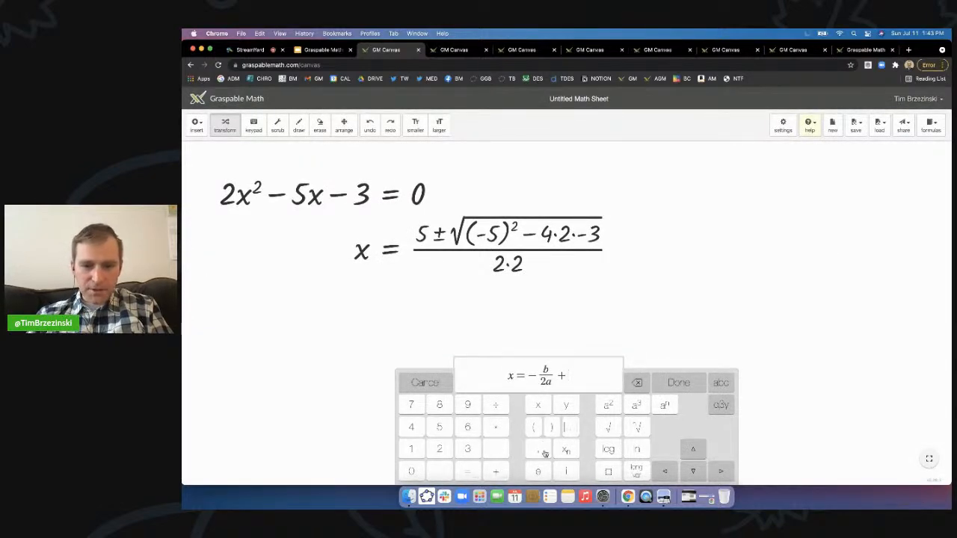
pyautogui.click(476, 478)
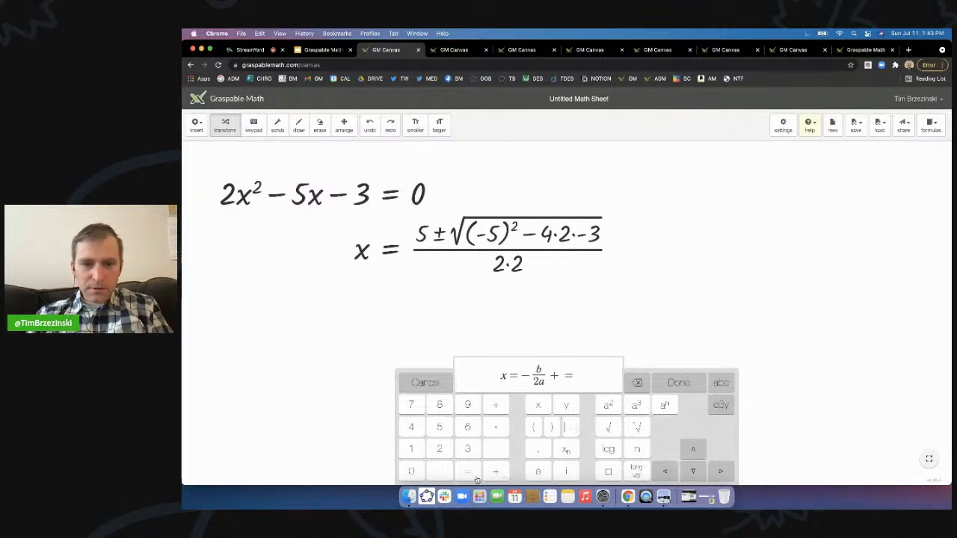
pyautogui.press('BackSpace')
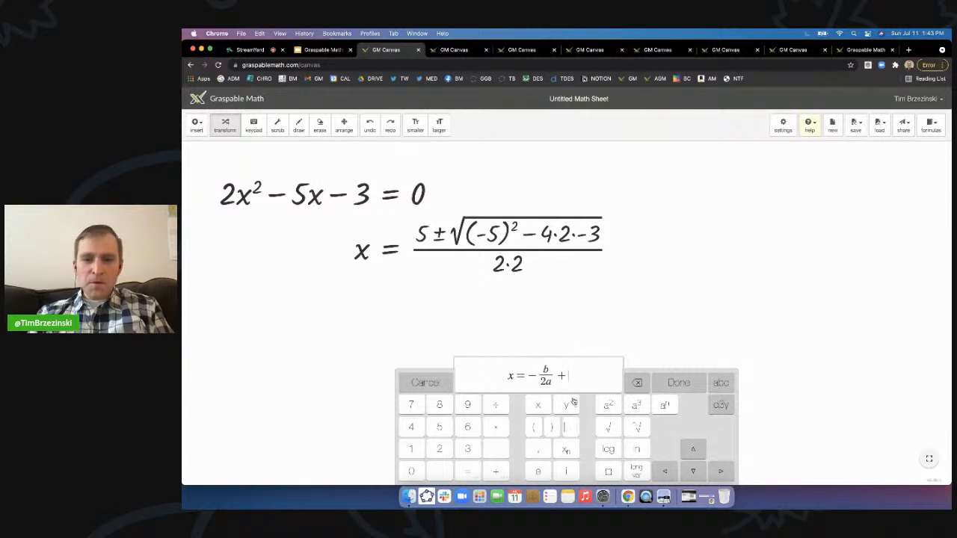
pyautogui.write('/')
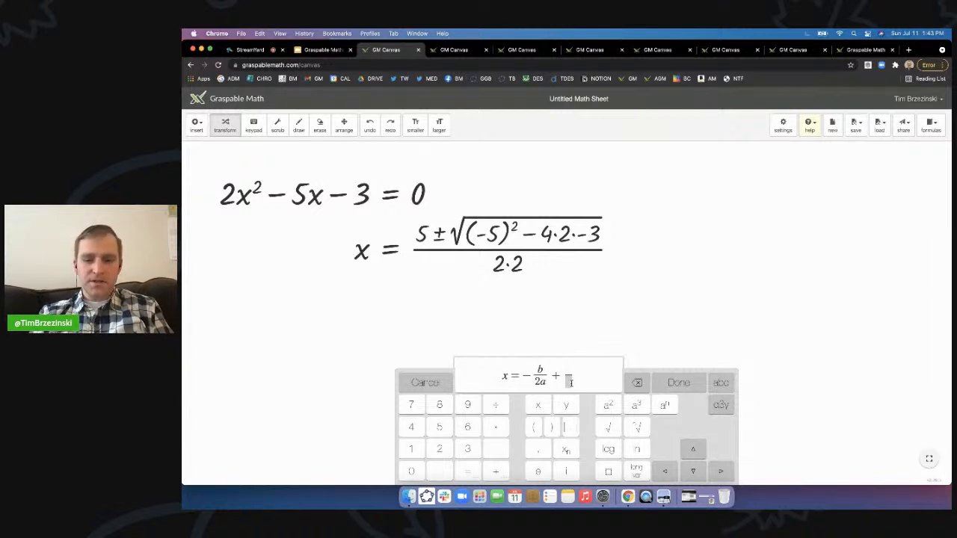
pyautogui.click(609, 426)
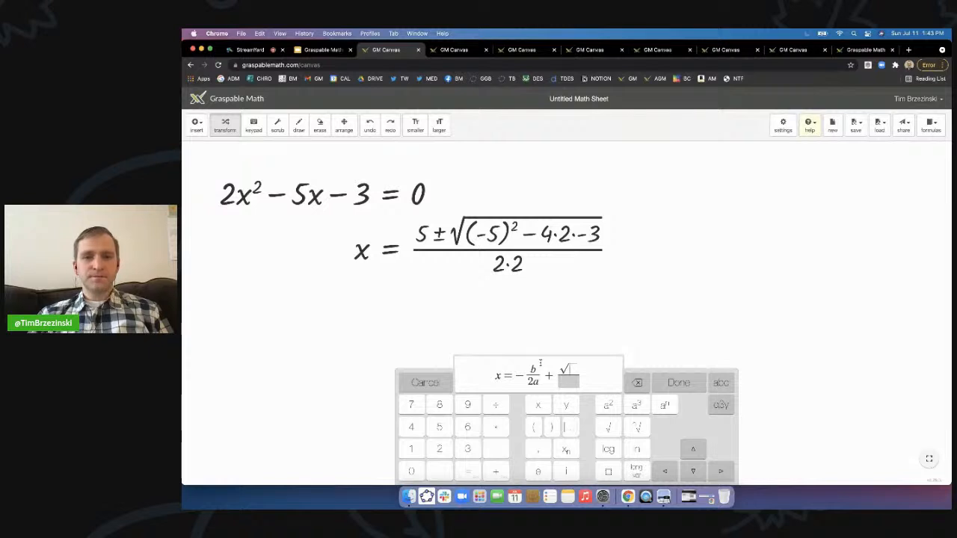
pyautogui.click(599, 380)
pyautogui.press('BackSpace')
pyautogui.press('BackSpace')
pyautogui.press('BackSpace')
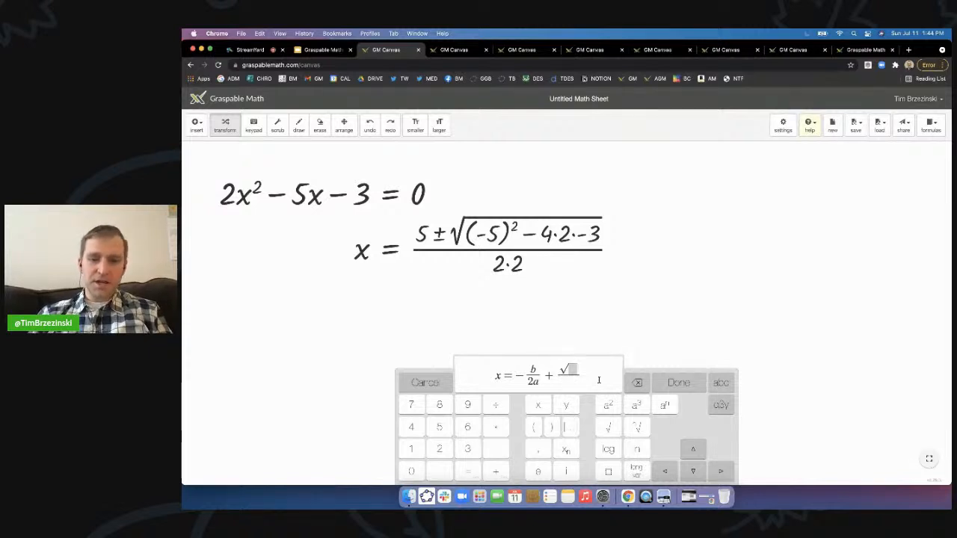
pyautogui.press('BackSpace')
# Place the finished expression x = −b/(2a) on the canvas.
pyautogui.click(677, 382)
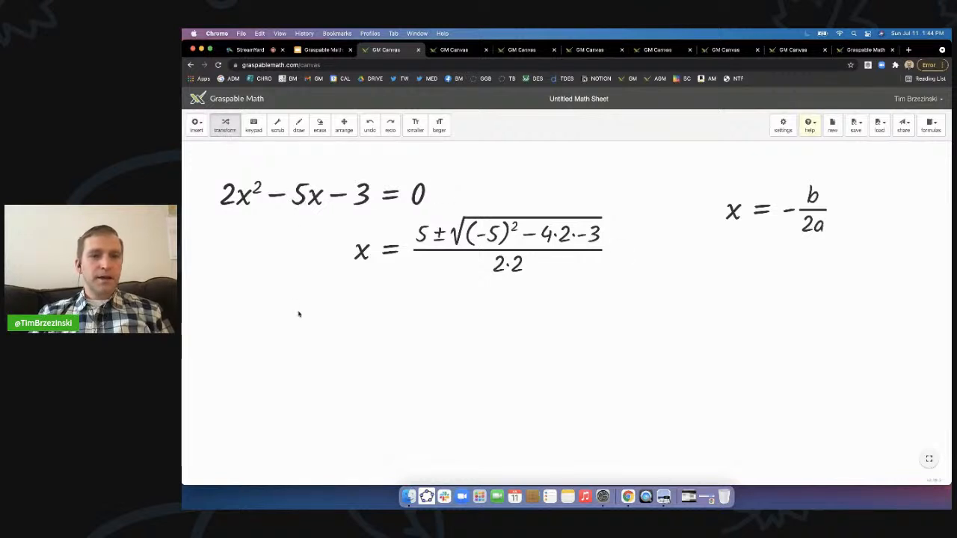
pyautogui.moveTo(300, 203)
pyautogui.mouseDown()
pyautogui.moveTo(300, 222)
pyautogui.moveTo(298, 206)
pyautogui.mouseUp()
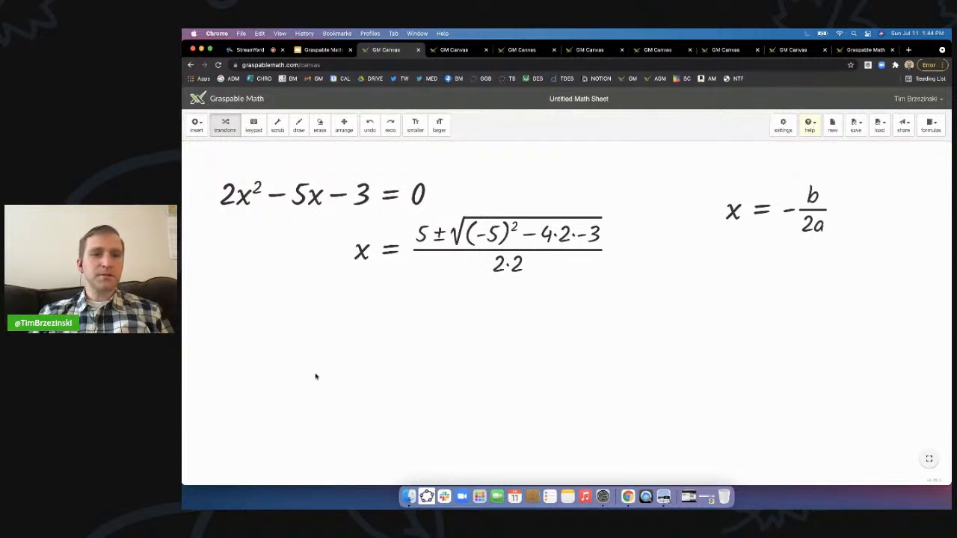
# Insert the math expression 3 on the blank canvas and substitute it for b in x = −b/(2a).
pyautogui.click(520, 348)
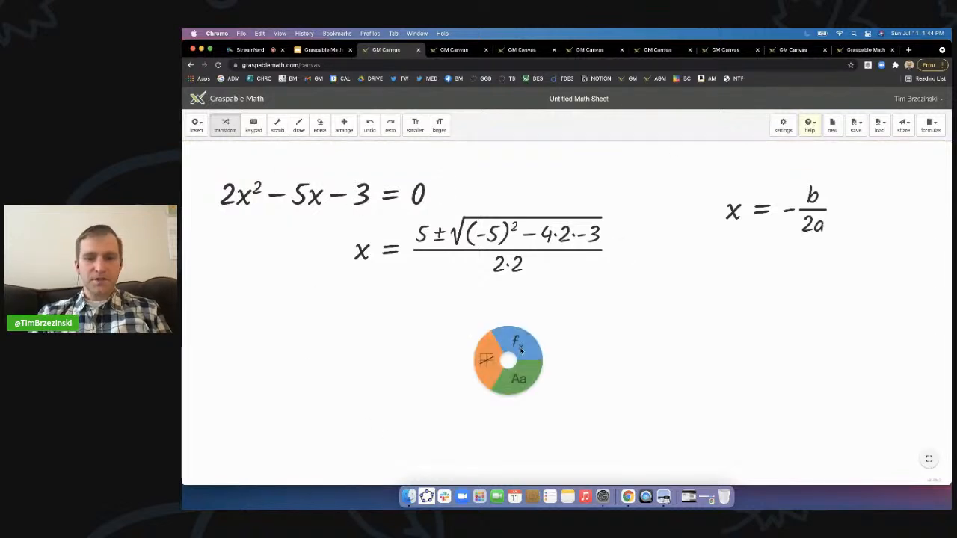
pyautogui.write('3')
pyautogui.press('Return')
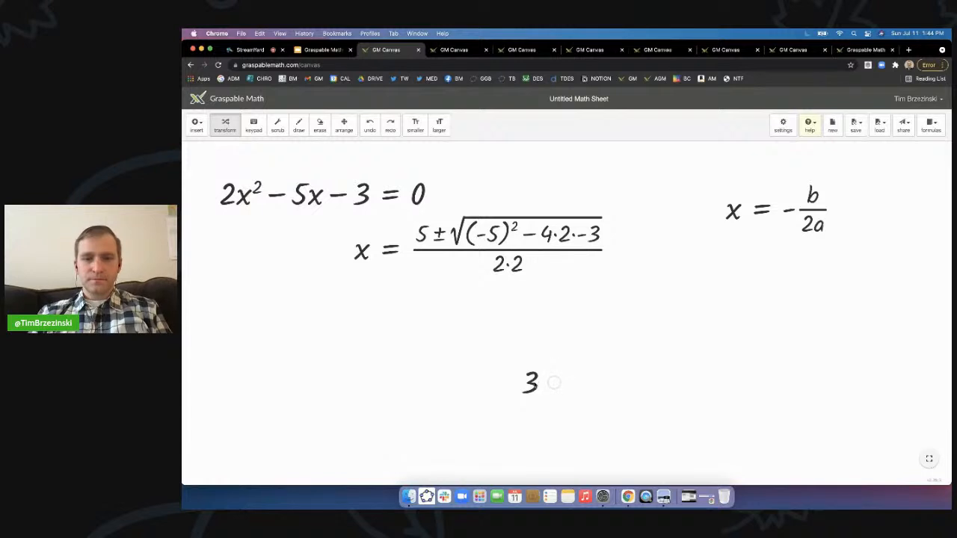
pyautogui.moveTo(532, 383); pyautogui.dragTo(813, 196)
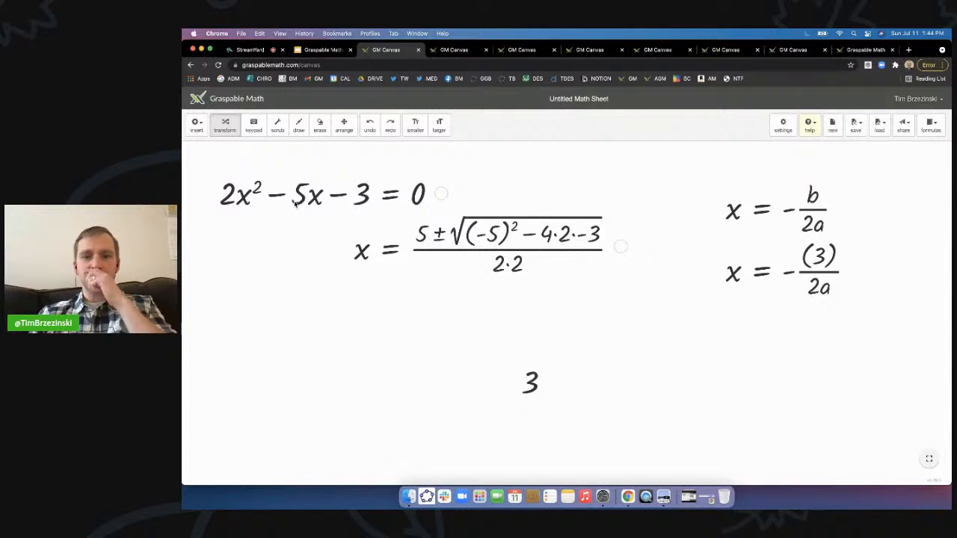
# Simplify the radicand in the quadratic formula result by evaluating (−5)² to 25 and 4·2·−3 to −24.
pyautogui.click(500, 237)
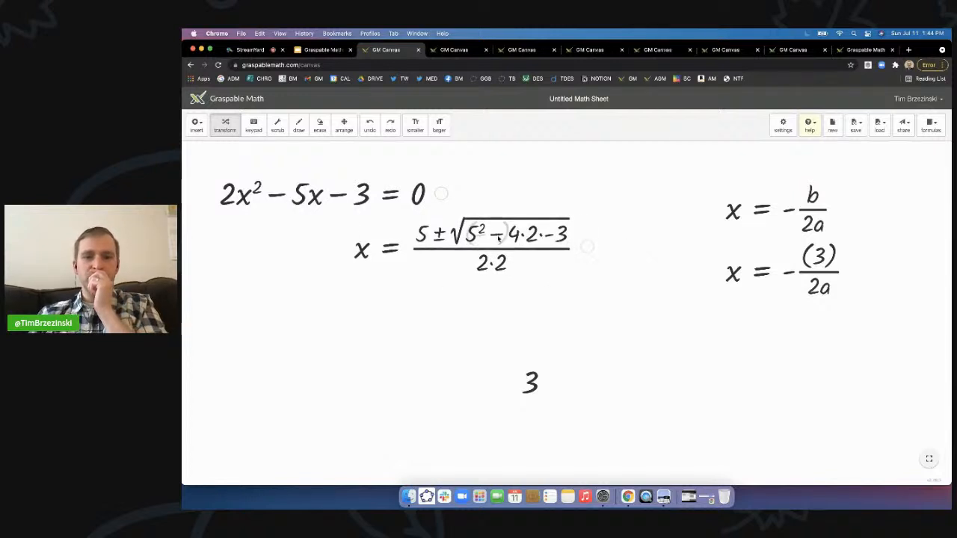
pyautogui.click(472, 298)
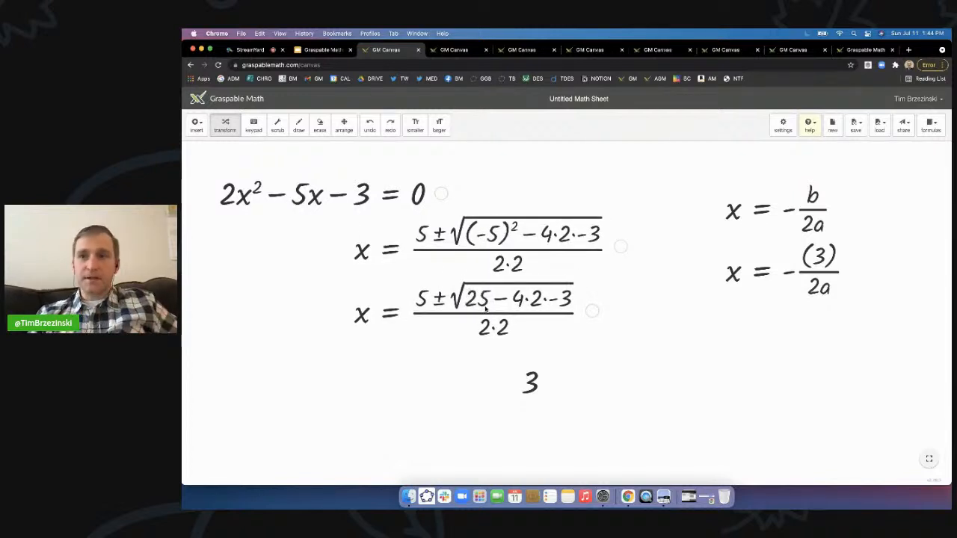
pyautogui.click(527, 302)
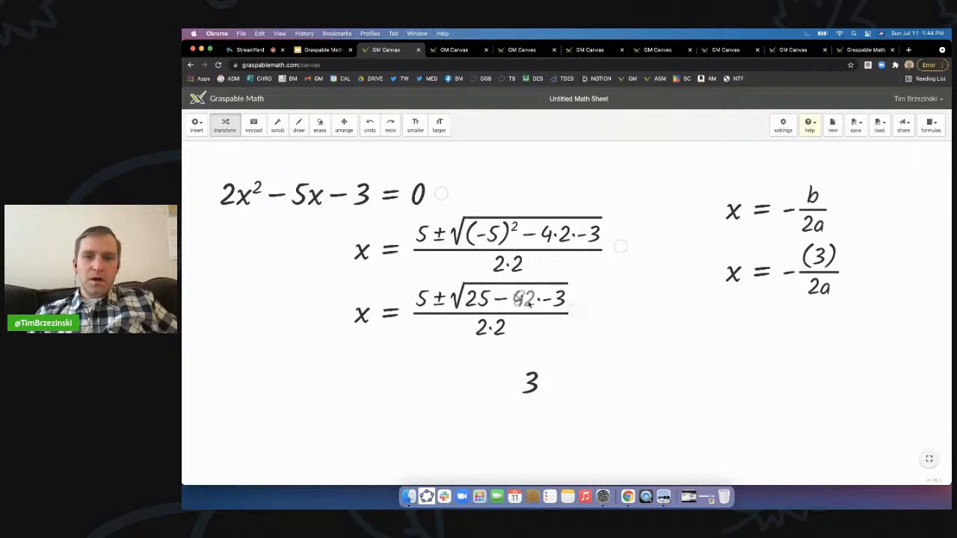
pyautogui.click(528, 302)
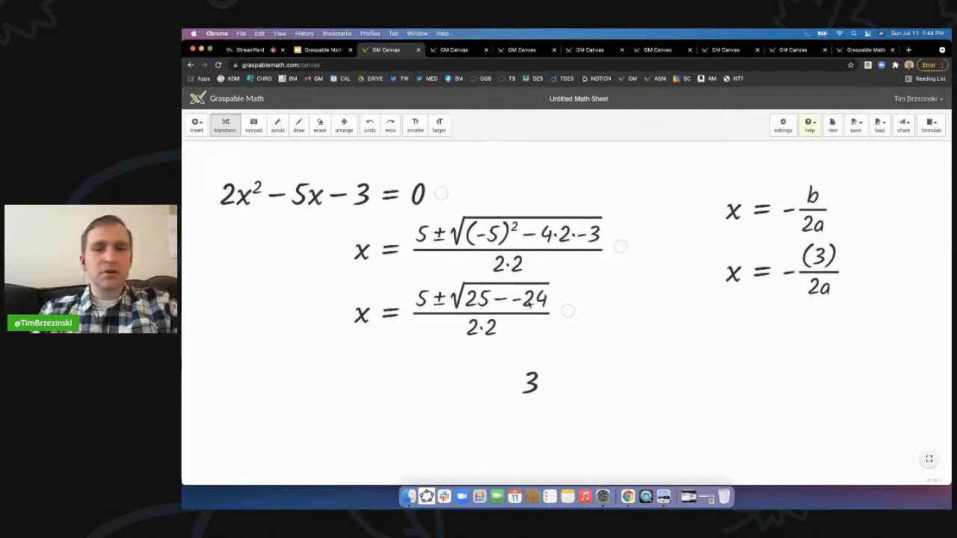
# Switch to the Graspable Math slide presentation in Google Slides and go to the Part 1 Canvas Examples slide.
pyautogui.click(323, 49)
pyautogui.click(223, 251)
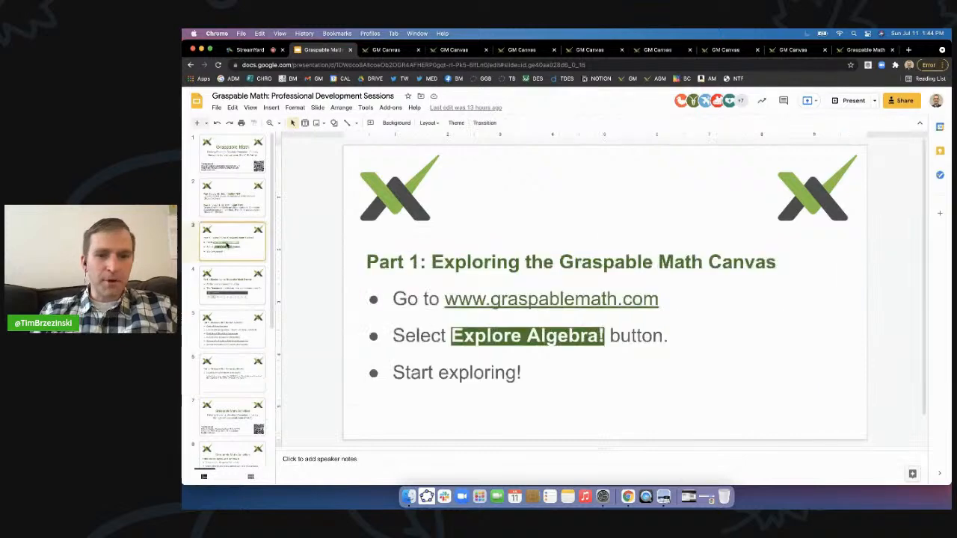
pyautogui.click(226, 293)
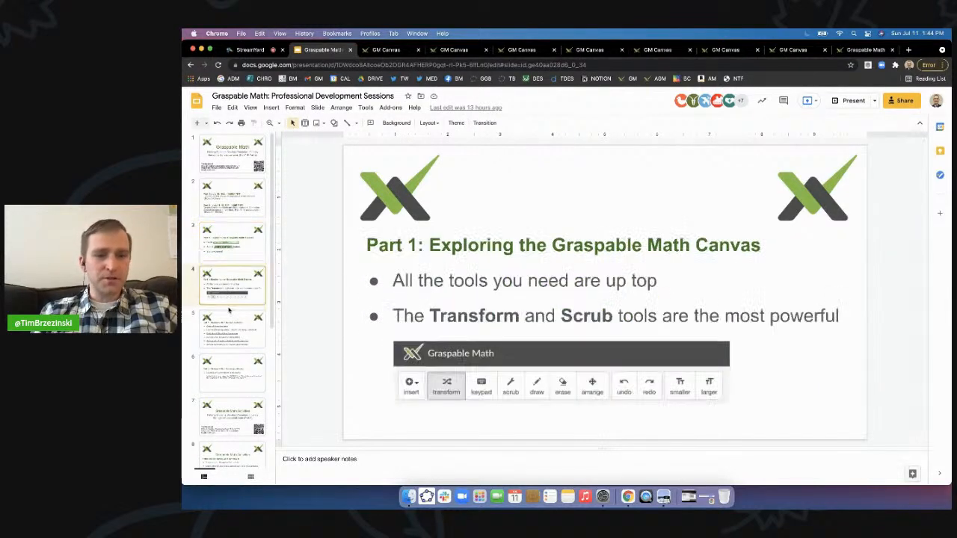
pyautogui.click(236, 347)
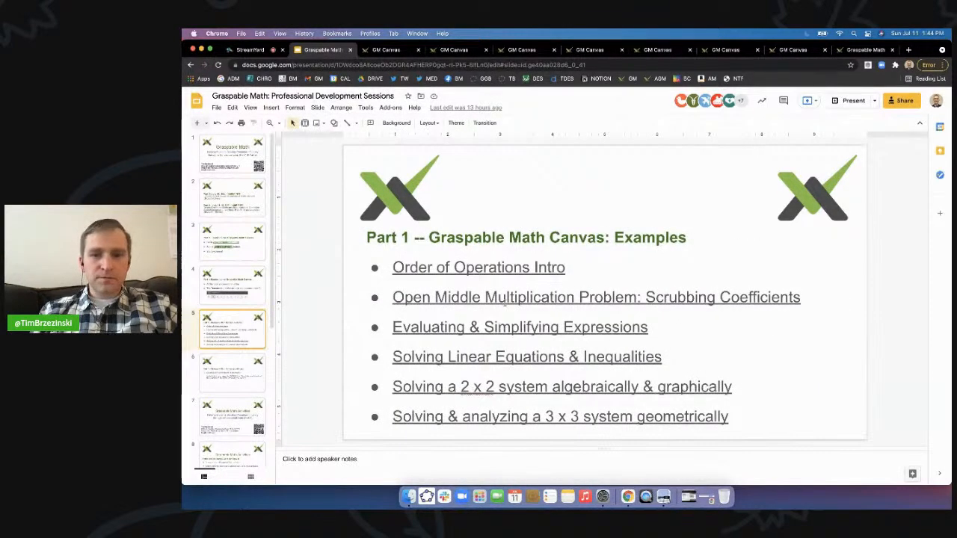
# Open the linked Open Middle Multiplication Problem: Scrubbing Coefficients canvas and dismiss its welcome guide.
pyautogui.click(534, 297)
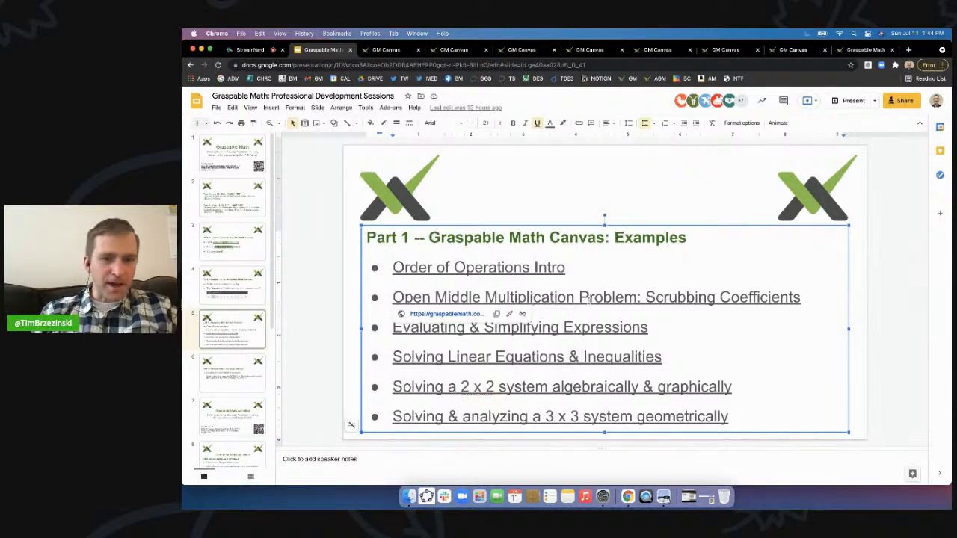
pyautogui.click(458, 314)
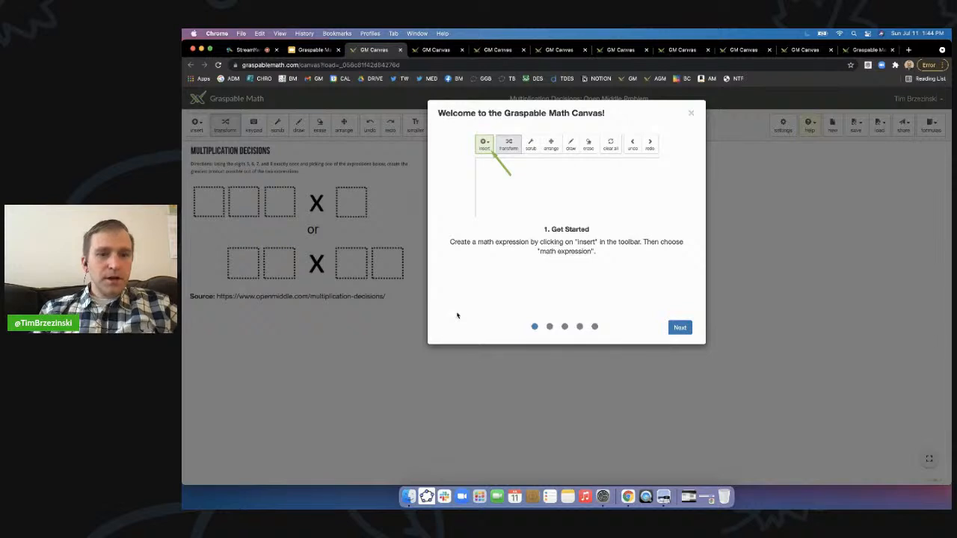
pyautogui.click(691, 115)
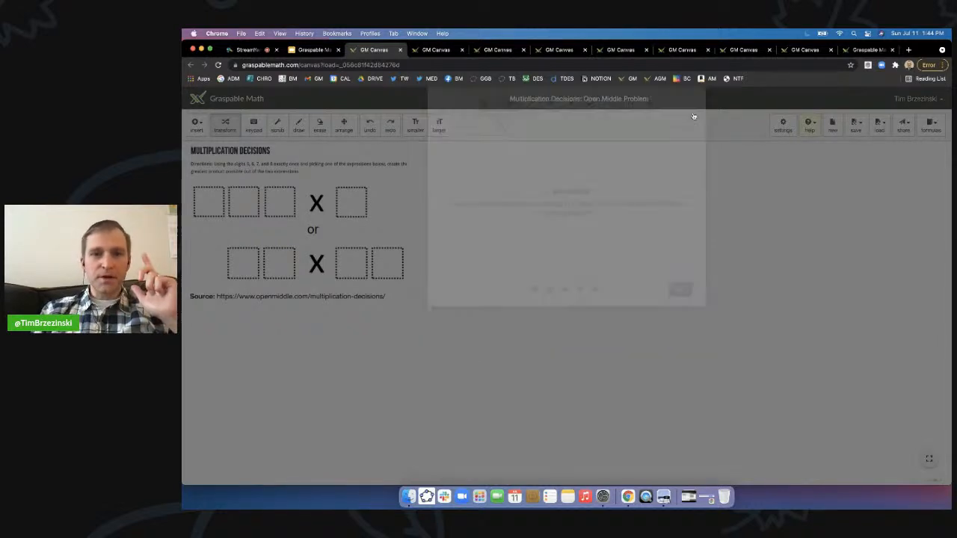
# Read the Multiplication Decisions directions and insert the place-value math expression (100·8+10·7+6)·5 on the canvas.
pyautogui.scroll(5, 334, 214)
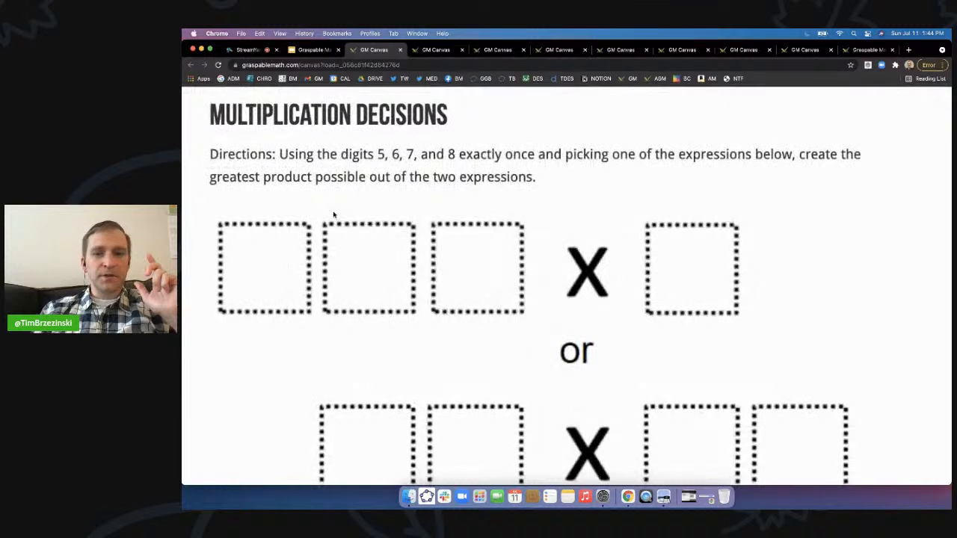
pyautogui.scroll(-1, 335, 215)
pyautogui.scroll(-1, 334, 214)
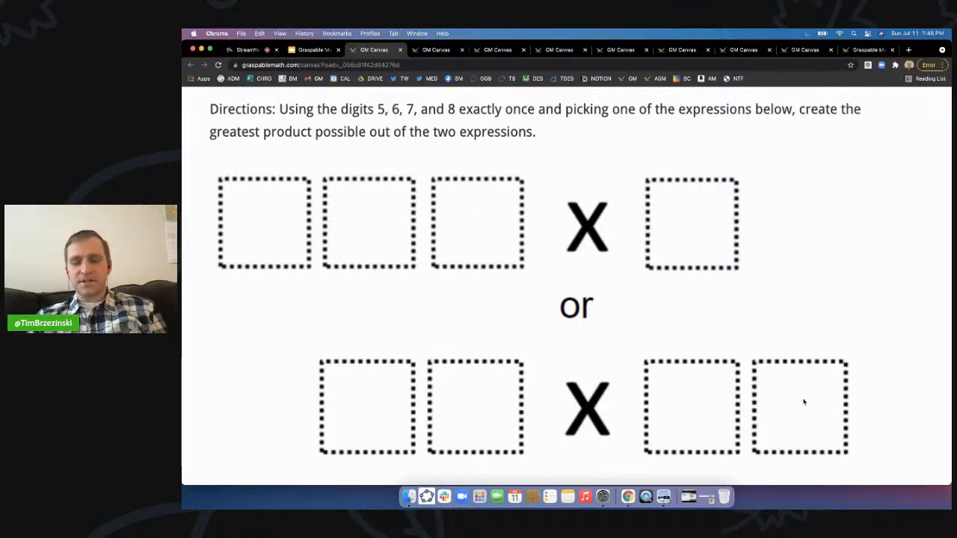
pyautogui.scroll(-5, 579, 349)
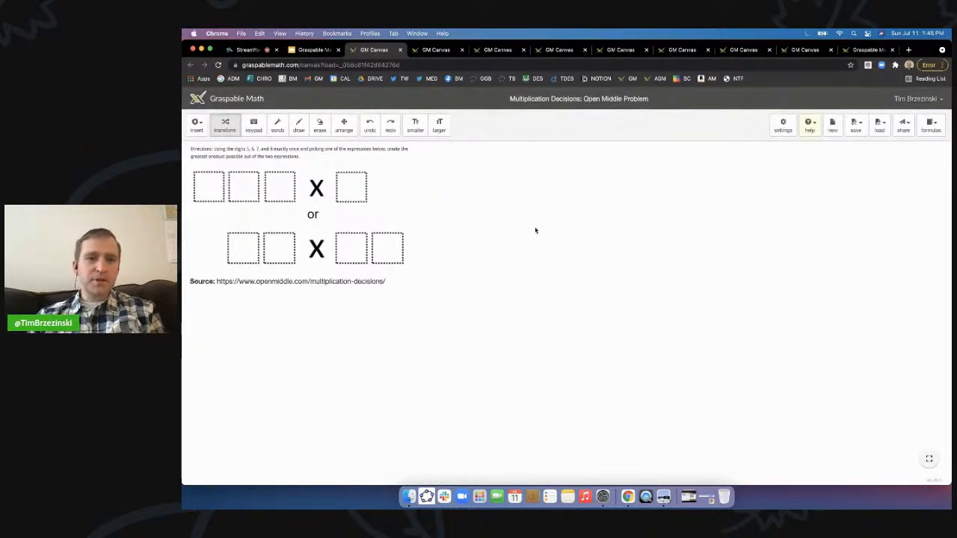
pyautogui.click(196, 124)
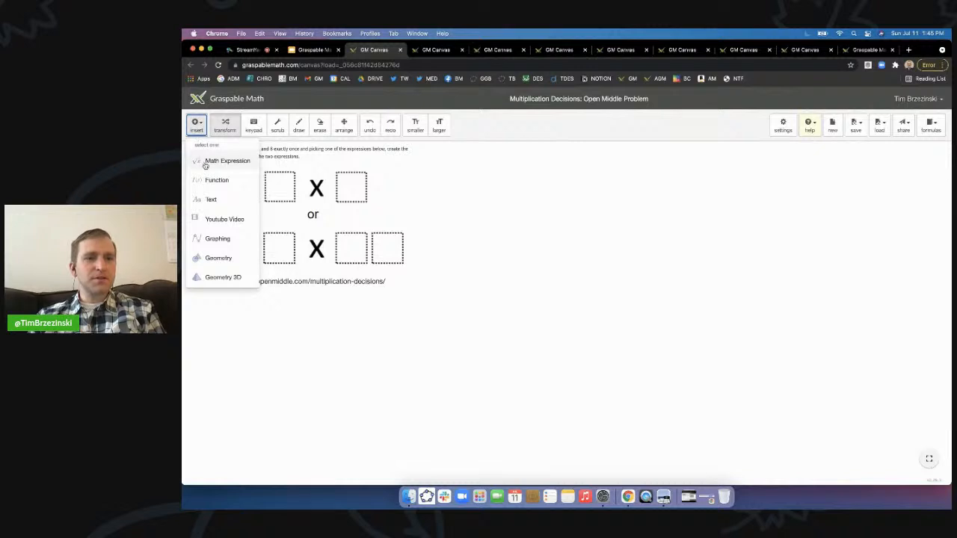
pyautogui.click(204, 163)
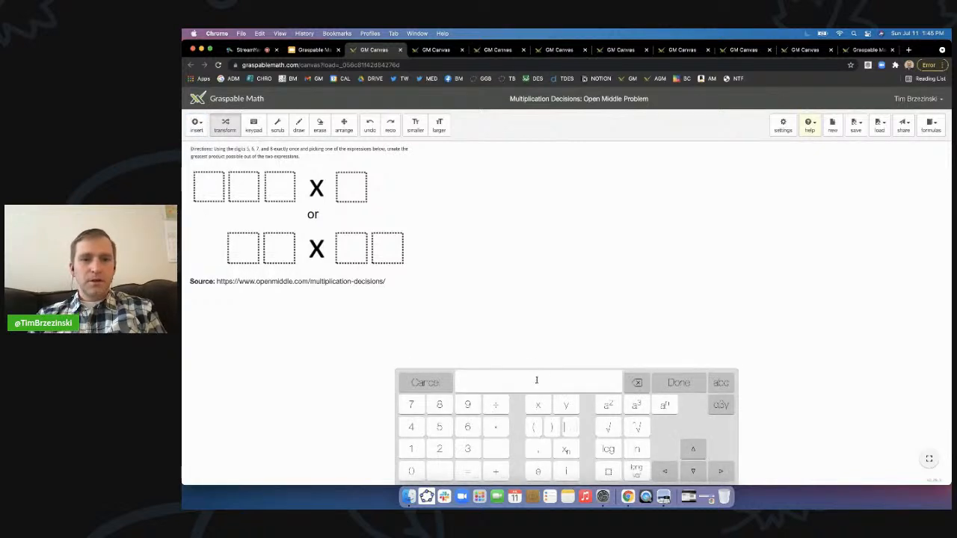
pyautogui.scroll(5, 536, 380)
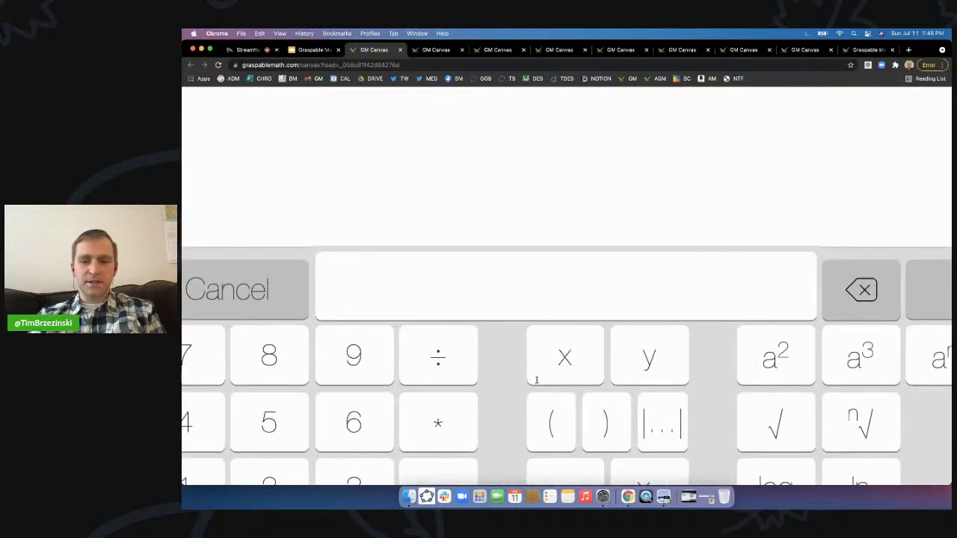
pyautogui.write('(10')
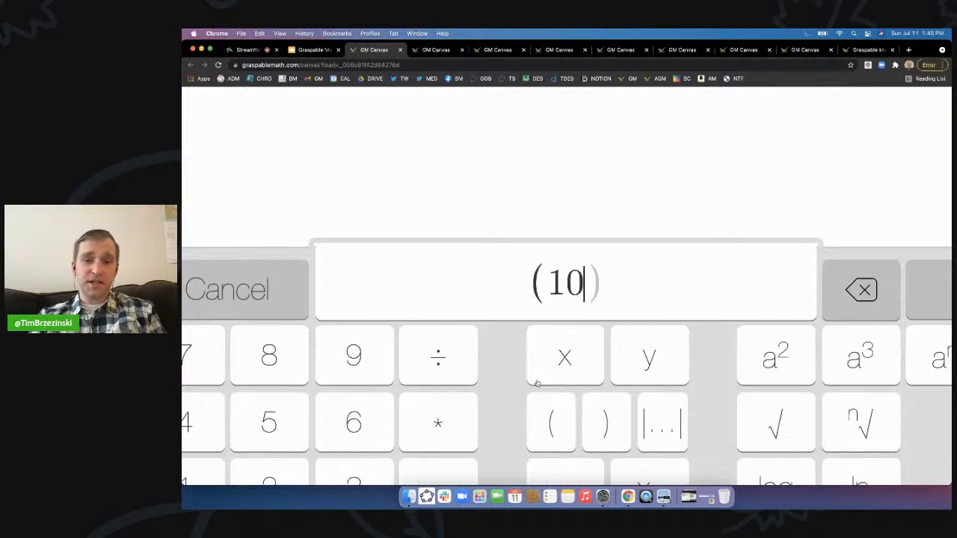
pyautogui.write('0')
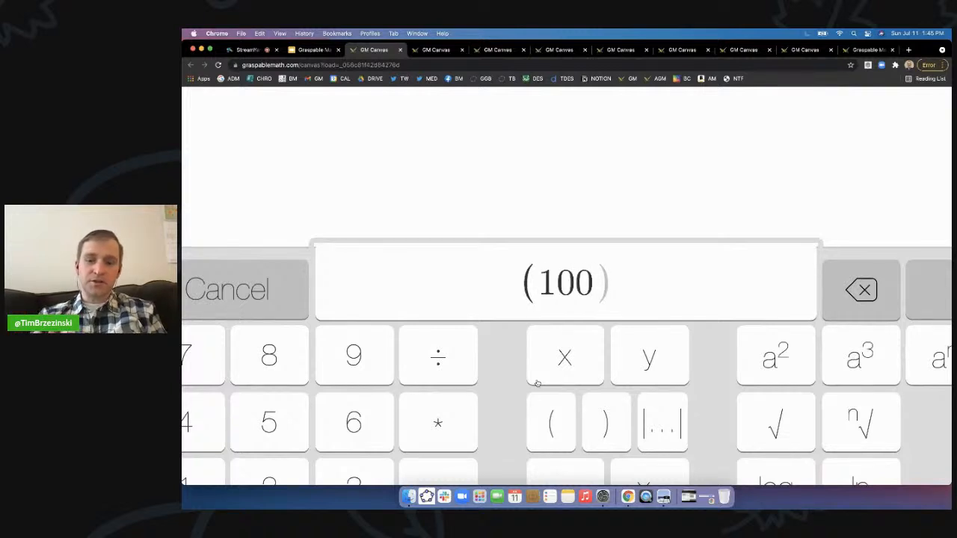
pyautogui.write('*')
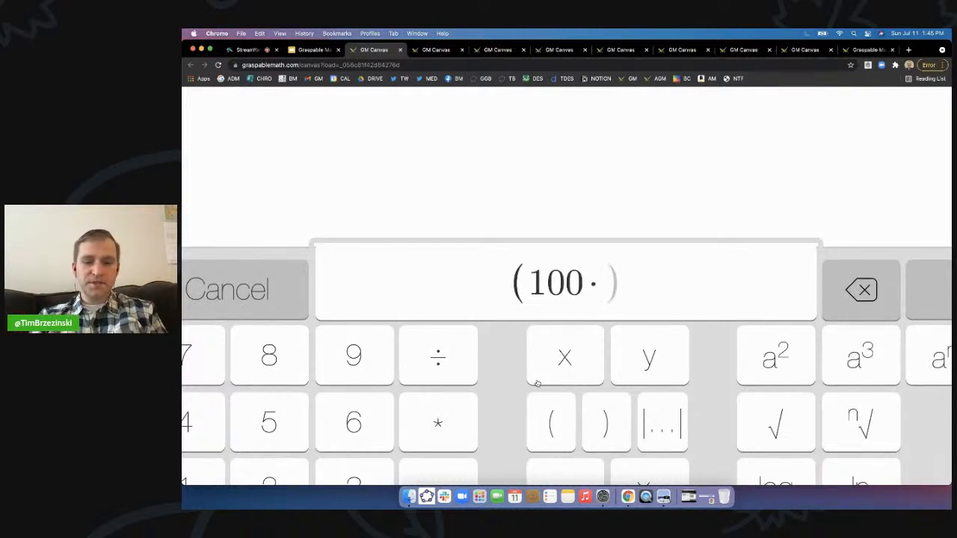
pyautogui.write('8+10')
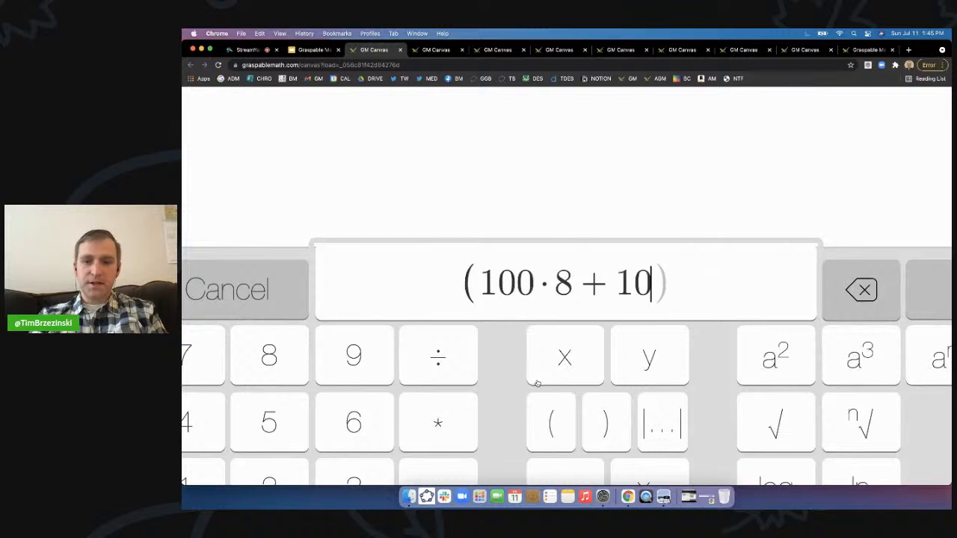
pyautogui.write('*7')
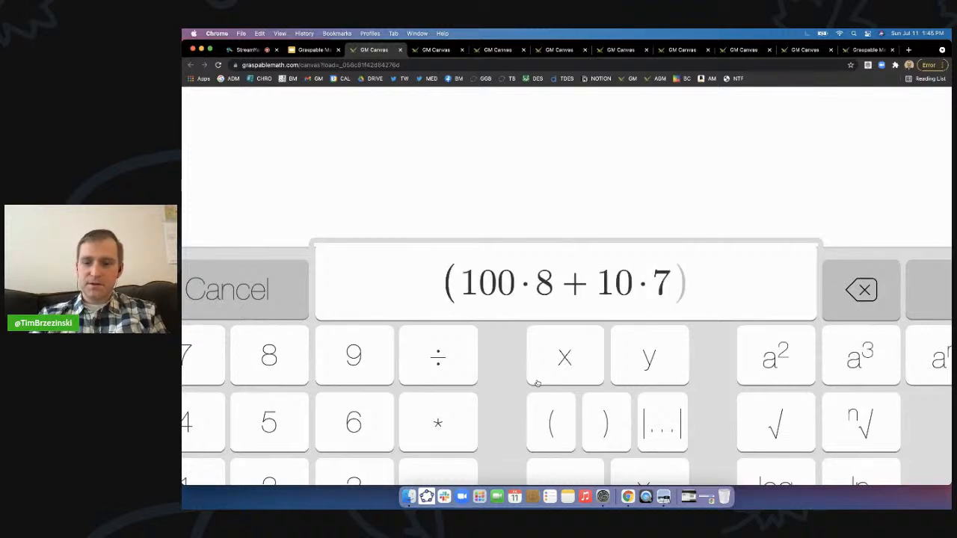
pyautogui.write('+')
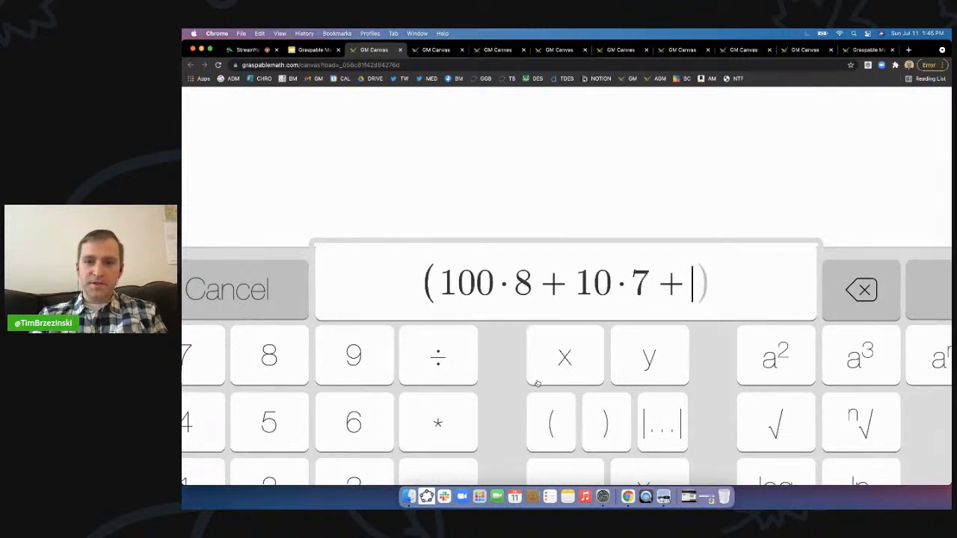
pyautogui.write('6')
pyautogui.press('Right')
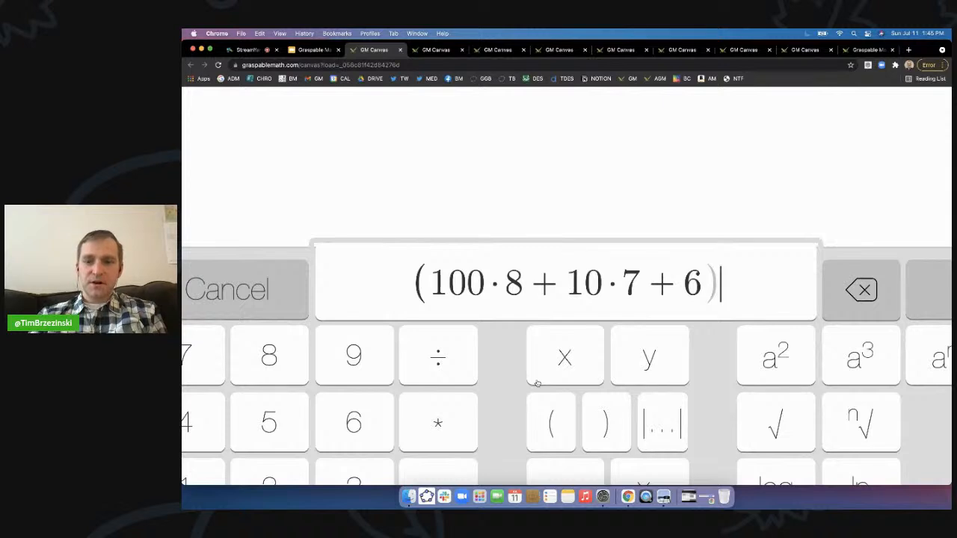
pyautogui.write('*5')
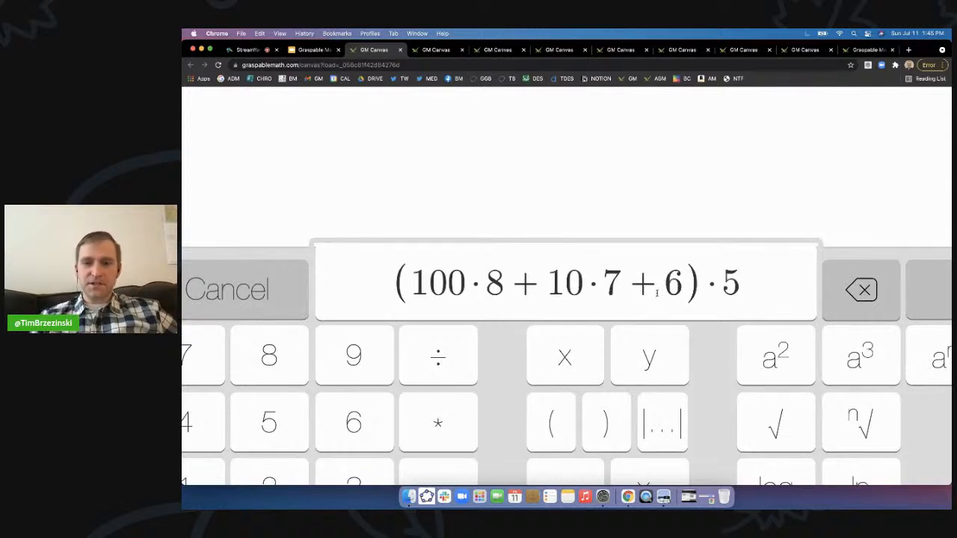
pyautogui.press('Return')
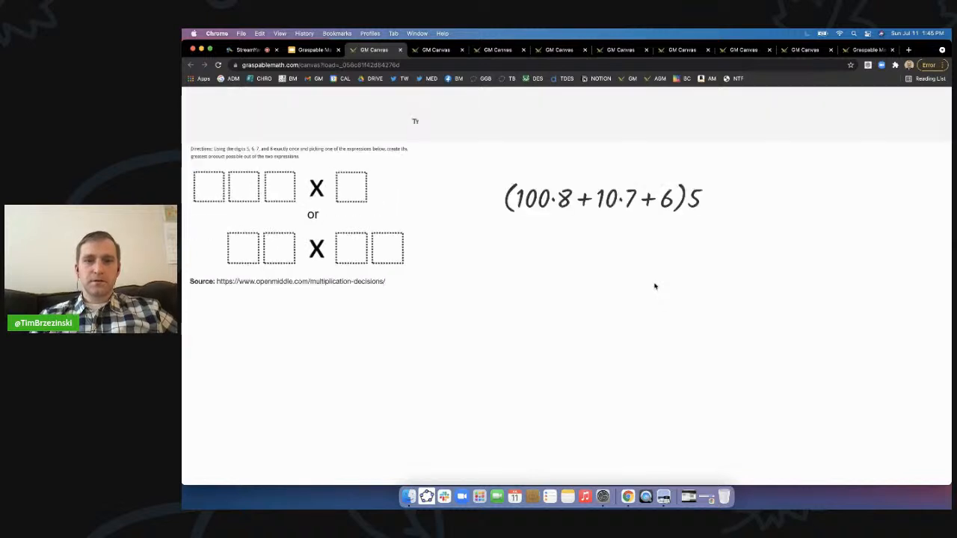
# Move the (100·8+10·7+6)5 expression to the upper part of the canvas, directly beside the problem image.
pyautogui.click(344, 125)
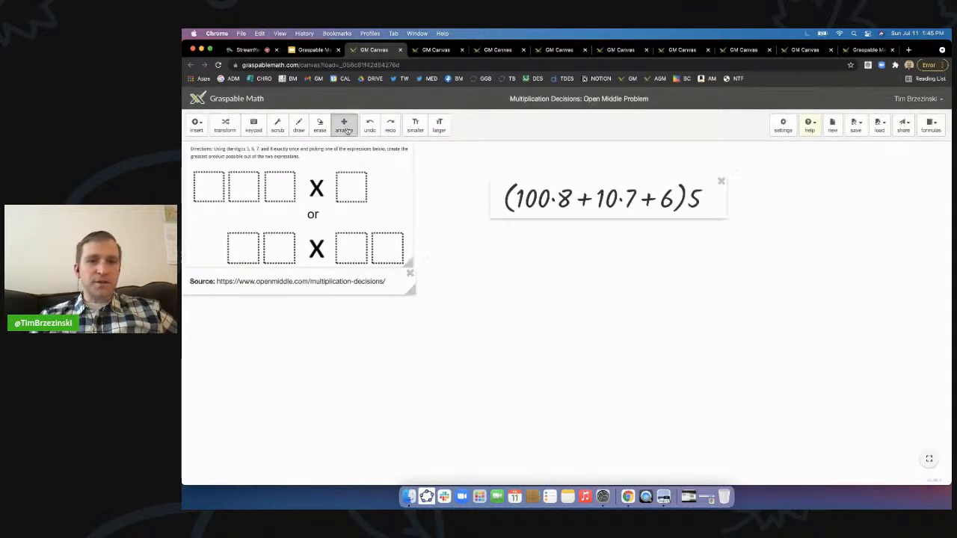
pyautogui.moveTo(552, 199); pyautogui.dragTo(479, 168)
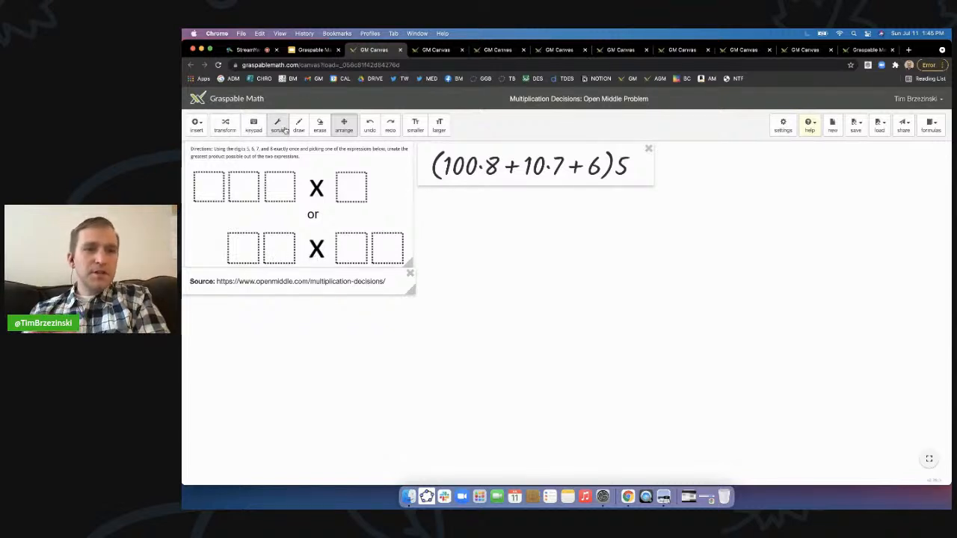
pyautogui.scroll(10, 284, 130)
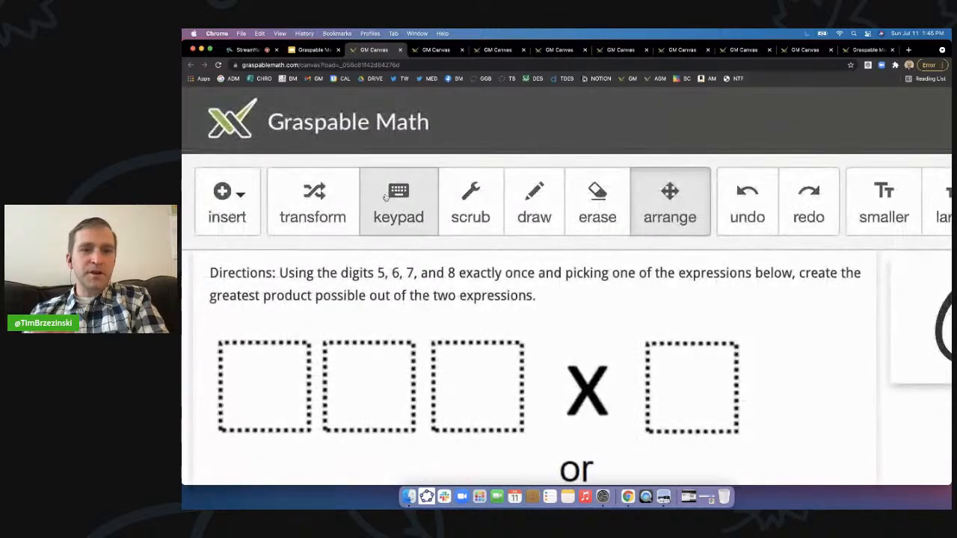
pyautogui.scroll(-10, 473, 211)
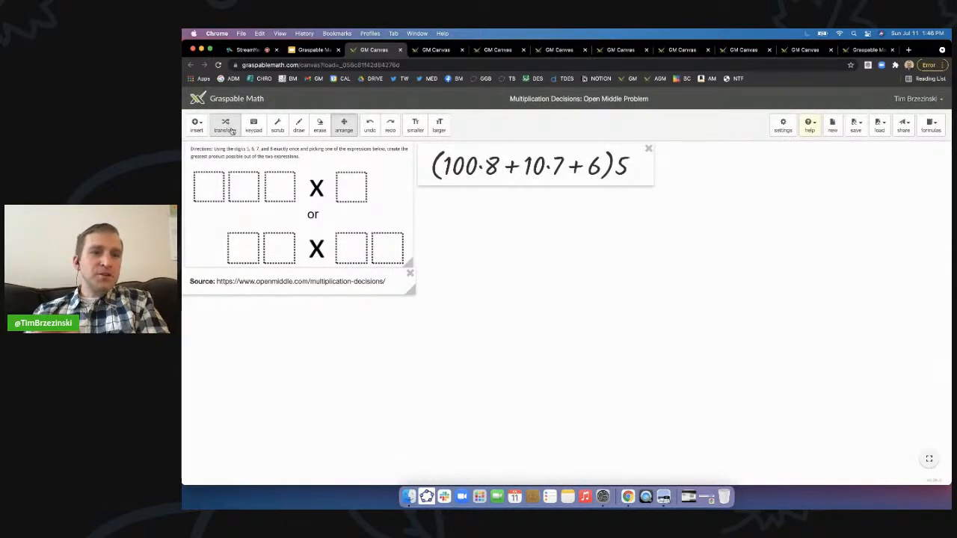
# Insert a second math expression, (10·8+7)(10·6+5), for the two-digit by two-digit product.
pyautogui.click(196, 124)
pyautogui.click(204, 159)
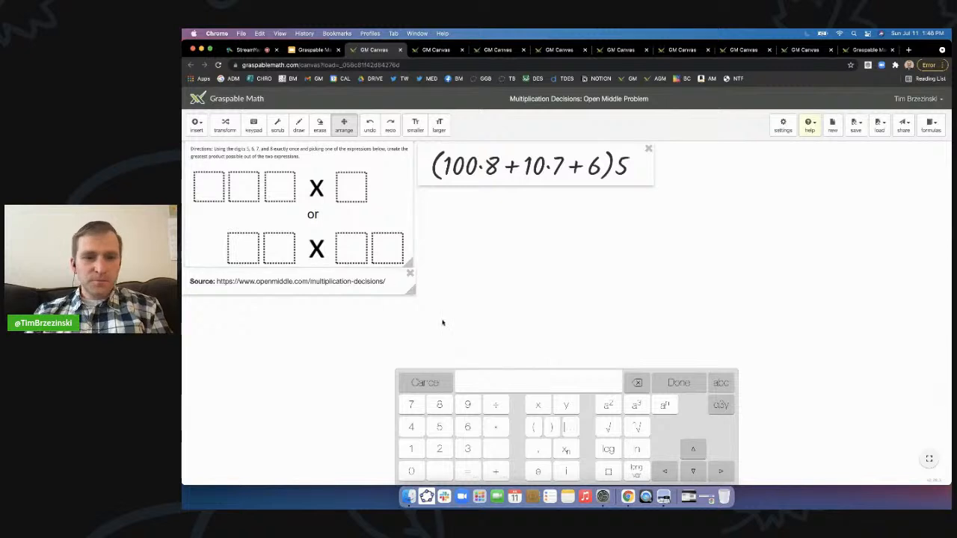
pyautogui.scroll(10, 532, 407)
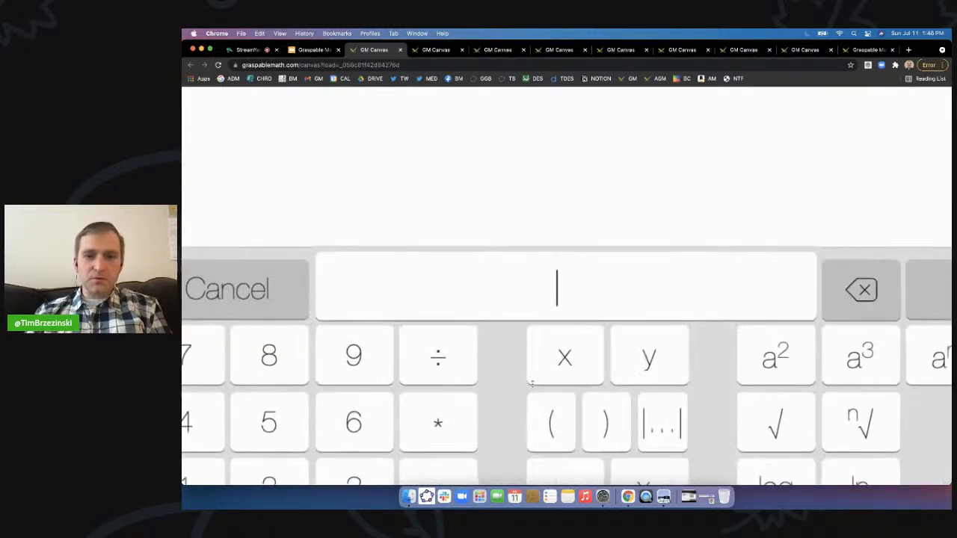
pyautogui.write('(')
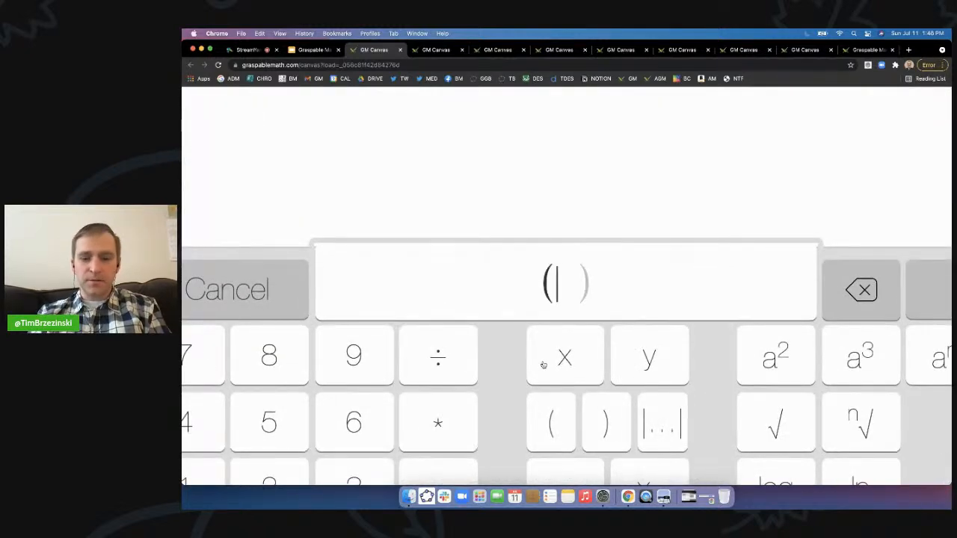
pyautogui.write('10')
pyautogui.write('*8')
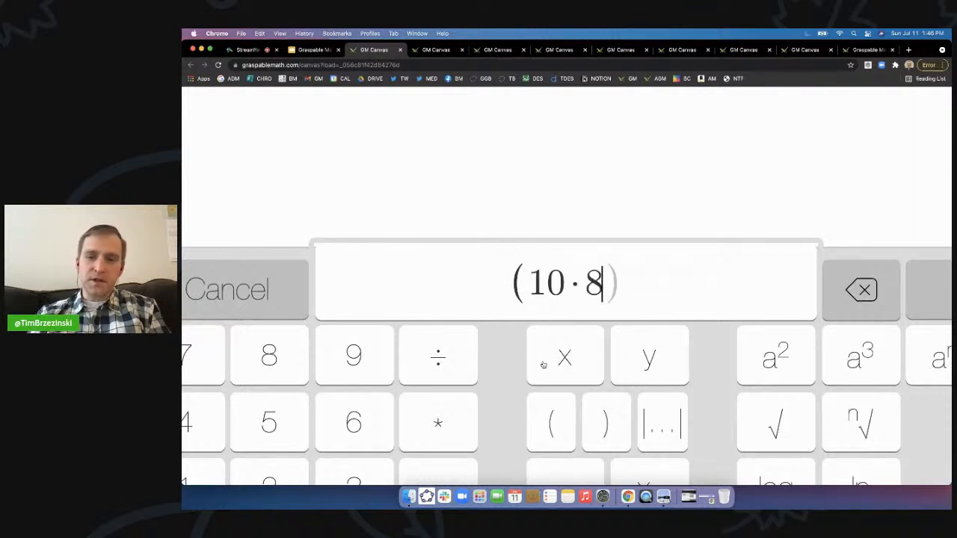
pyautogui.write('+')
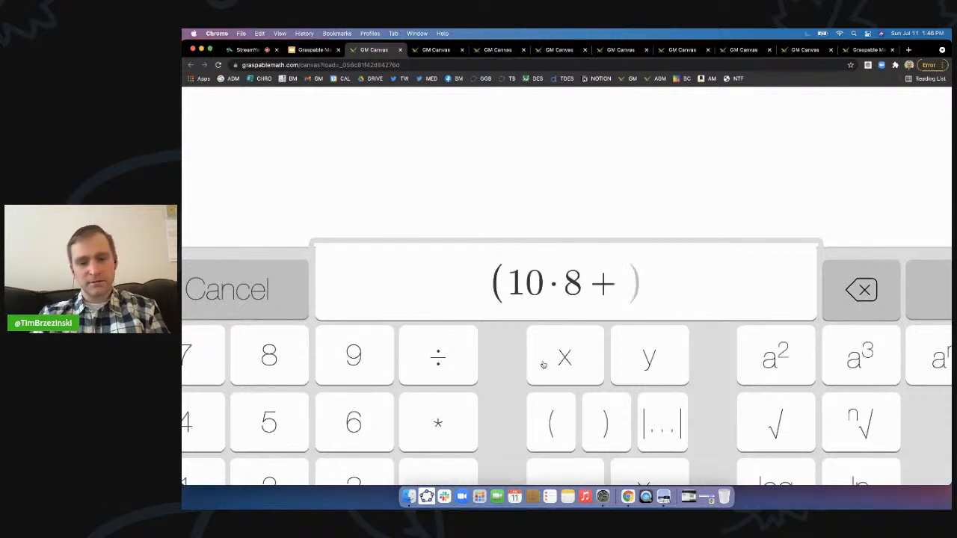
pyautogui.write('7')
pyautogui.press('Right')
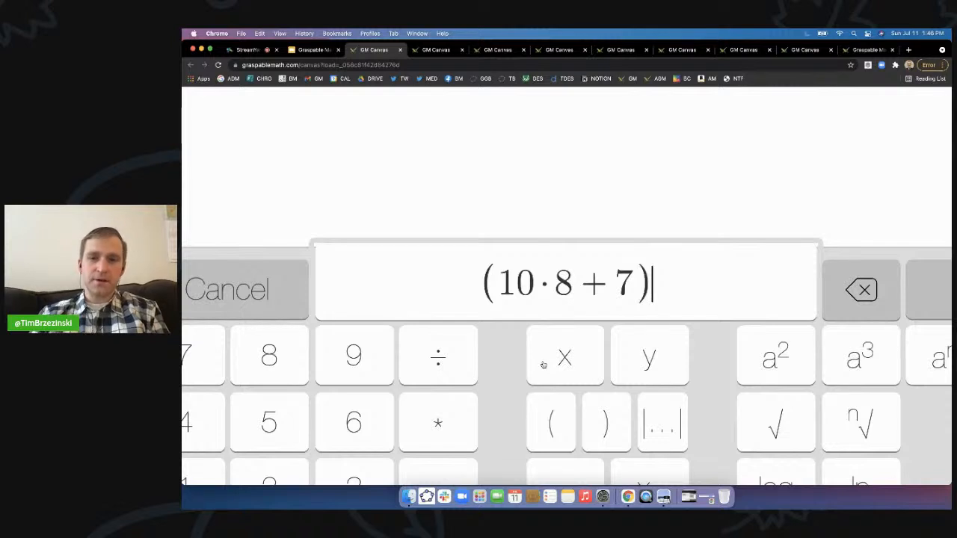
pyautogui.write('(1')
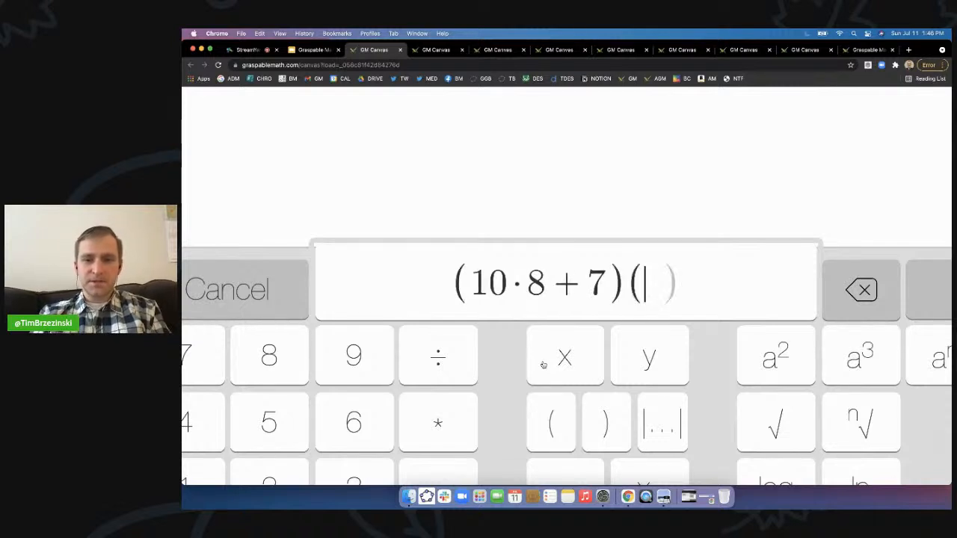
pyautogui.write('0*6')
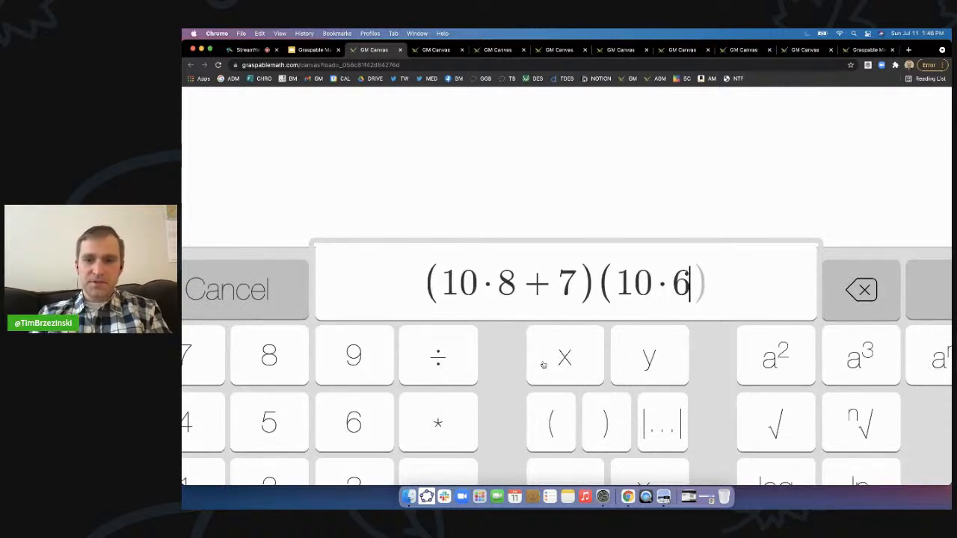
pyautogui.write('+6')
pyautogui.press('BackSpace')
pyautogui.write('5')
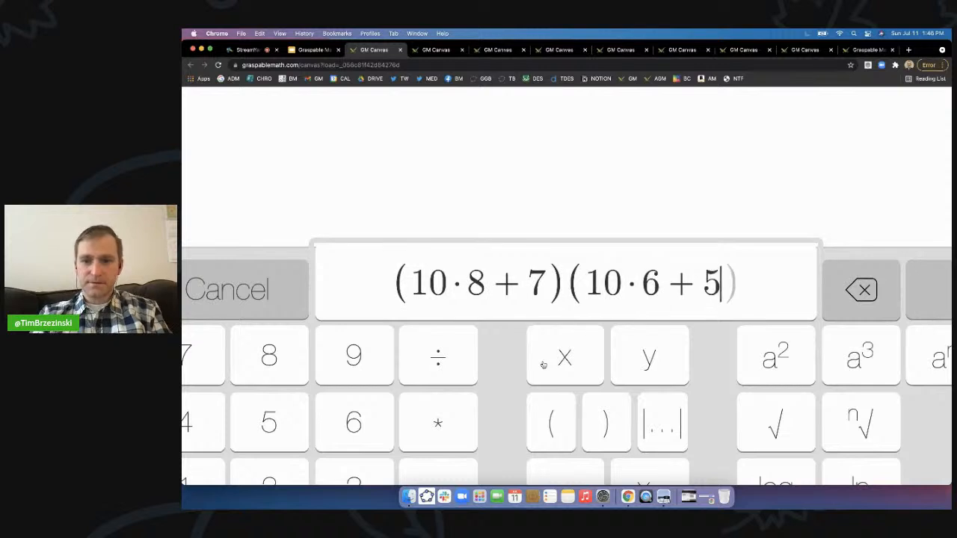
pyautogui.press('Right')
pyautogui.scroll(-10, 566, 304)
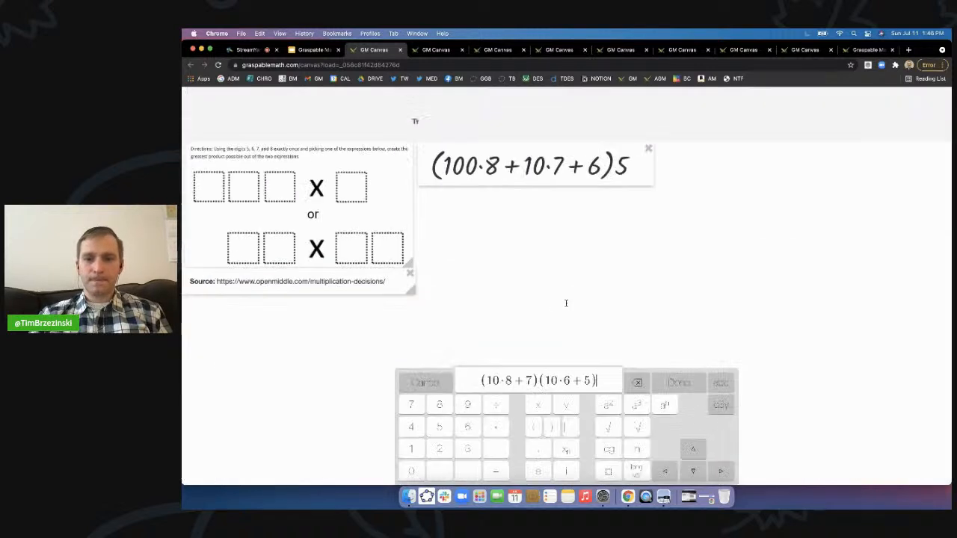
pyautogui.click(678, 382)
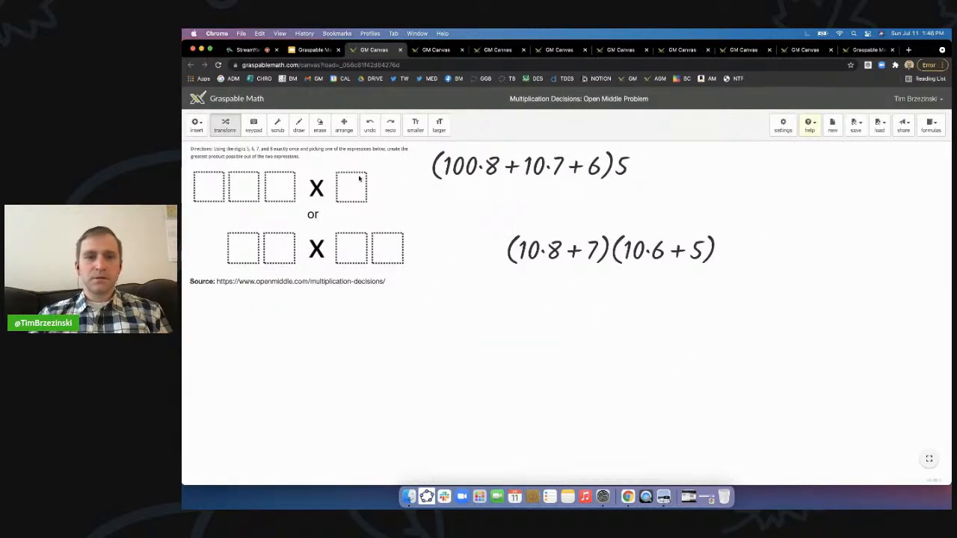
# Move the (10·8+7)(10·6+5) expression level with the first one, to its right, and return to transform mode.
pyautogui.click(343, 125)
pyautogui.moveTo(535, 247); pyautogui.dragTo(730, 166)
pyautogui.click(224, 128)
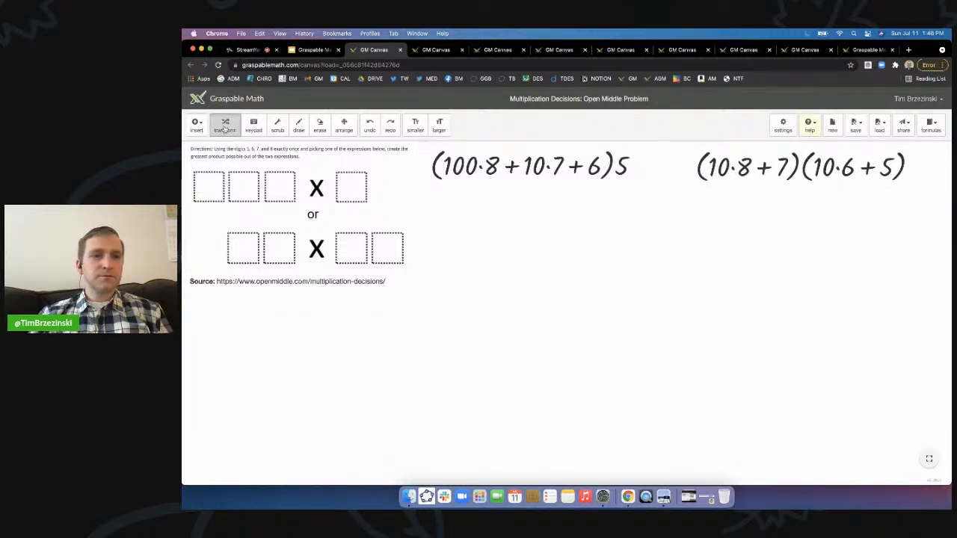
# Simplify the first expression's parentheses by evaluating 100·8 and 10·7 and adding the terms to reach 876·5.
pyautogui.click(491, 168)
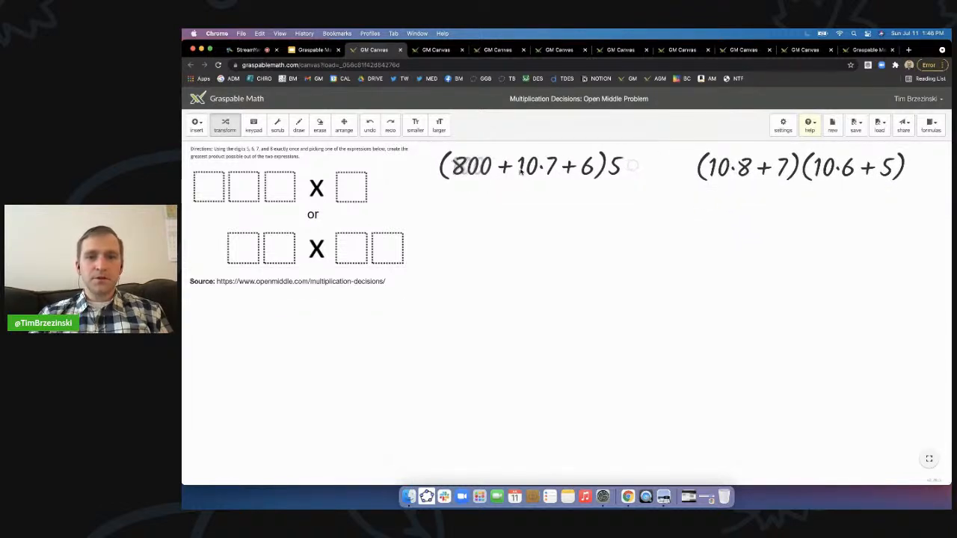
pyautogui.click(539, 202)
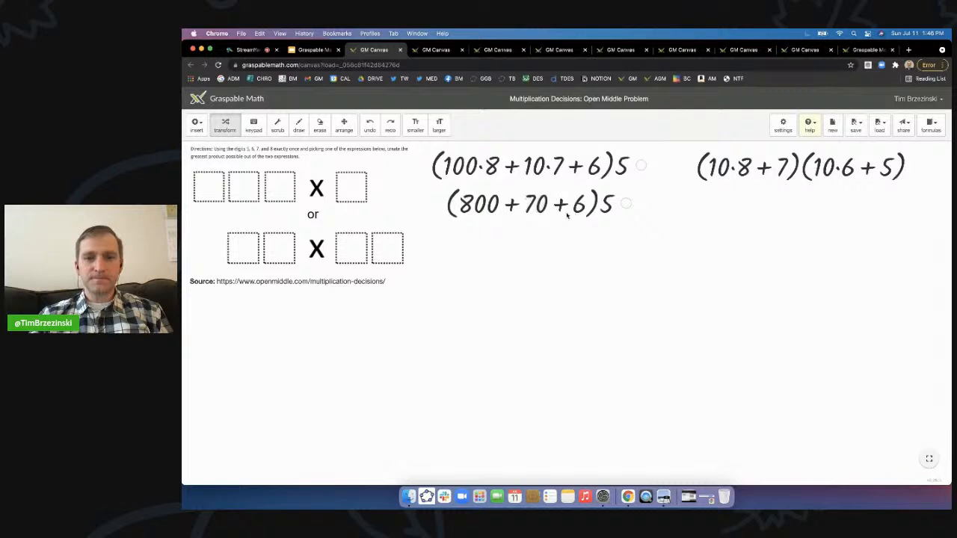
pyautogui.click(570, 206)
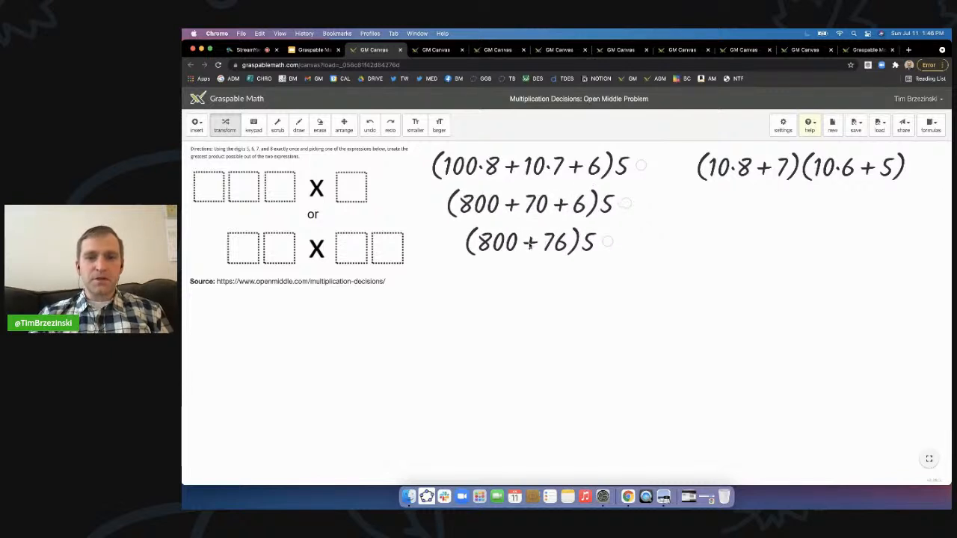
pyautogui.click(529, 243)
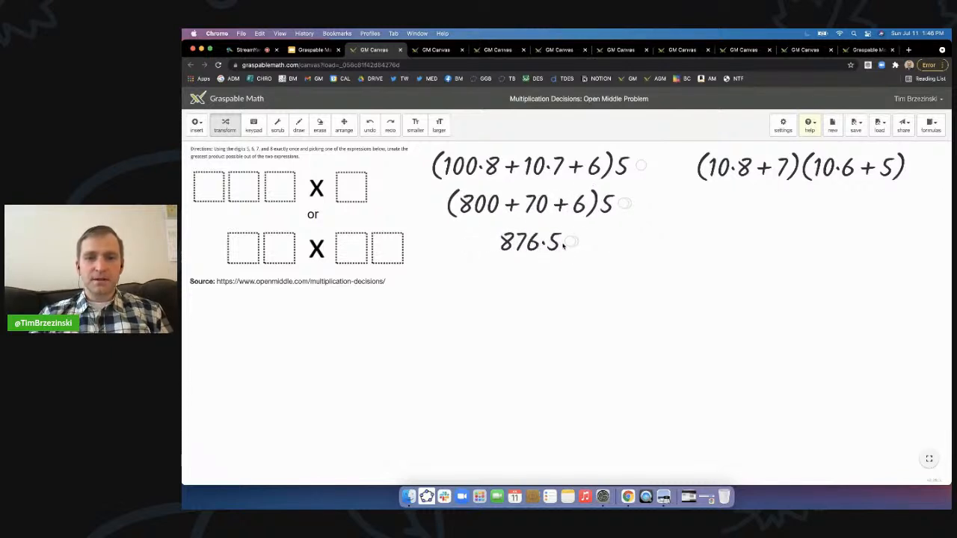
# Evaluate 876·5 in the first derivation and expand its history to show all the intermediate lines.
pyautogui.click(545, 243)
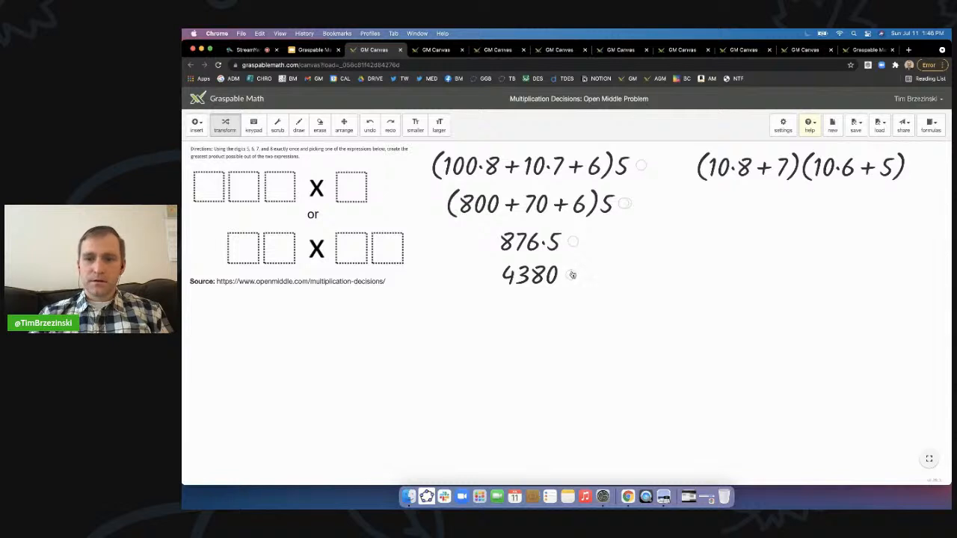
pyautogui.click(568, 276)
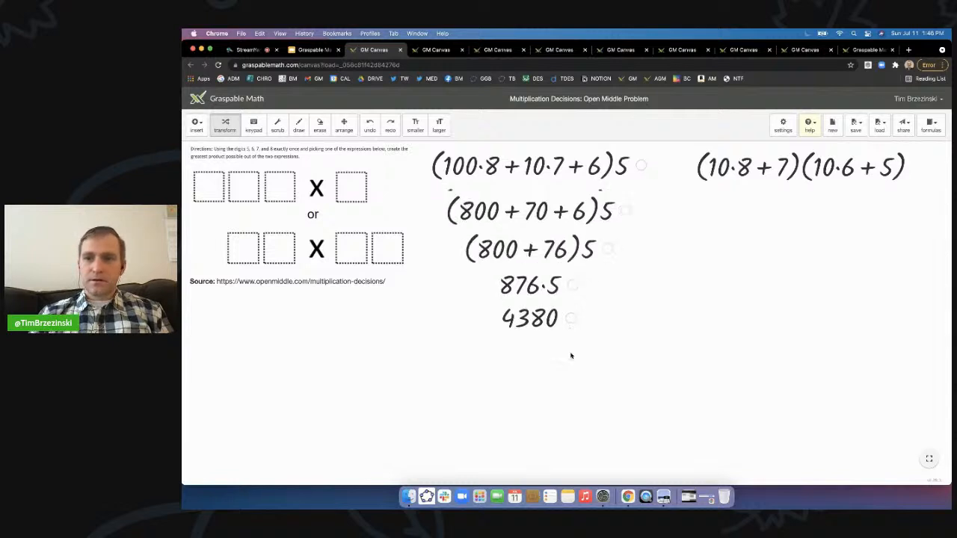
# Simplify (10·8+7)(10·6+5) one operation at a time to 87·65, evaluate that product, and keep every intermediate line displayed.
pyautogui.click(735, 169)
pyautogui.click(752, 204)
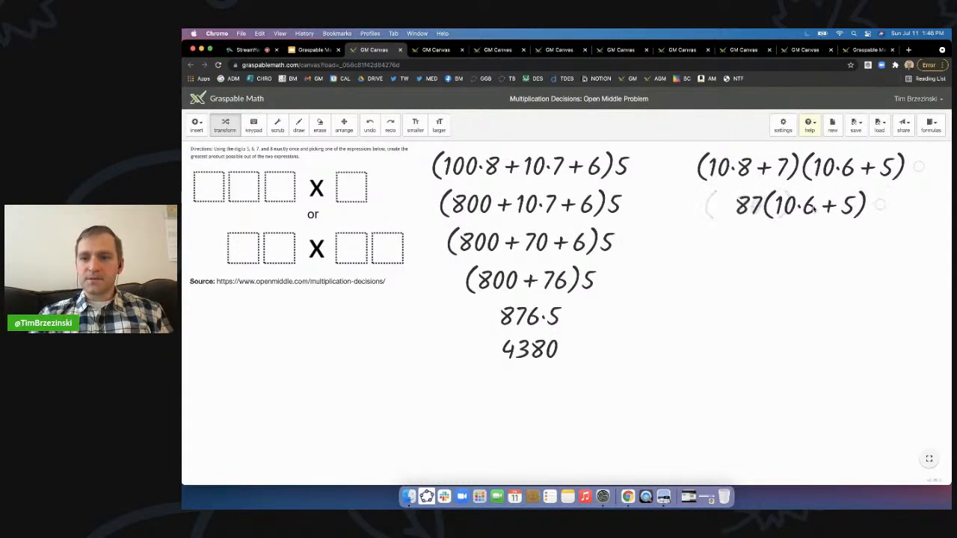
pyautogui.click(799, 243)
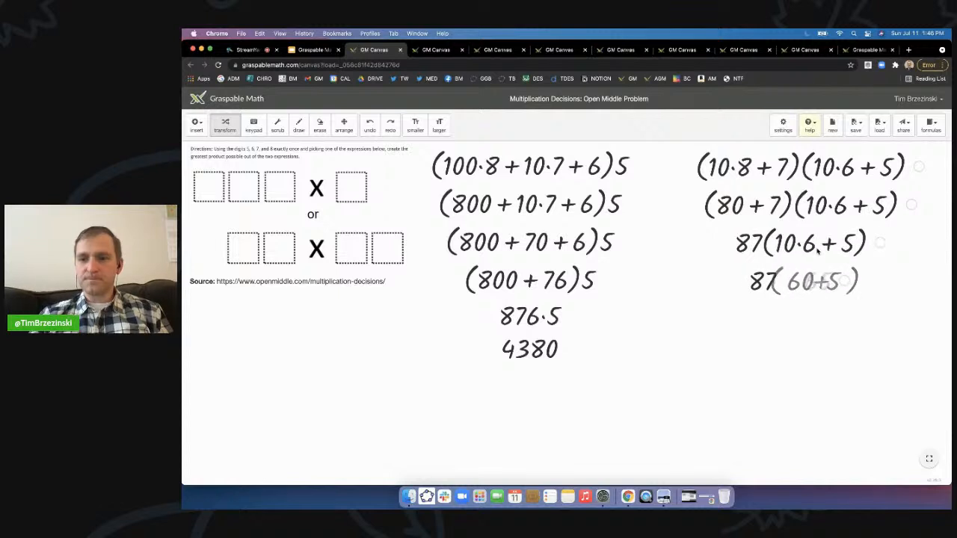
pyautogui.click(799, 282)
pyautogui.click(802, 319)
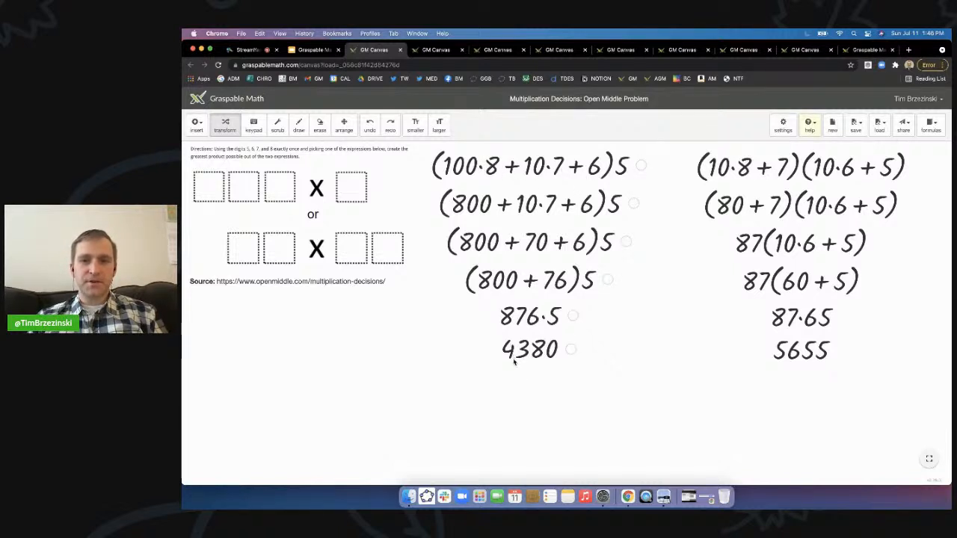
# Scrub the digits in the second expression's top line to make it (10·7+6)(10·8+5).
pyautogui.click(277, 125)
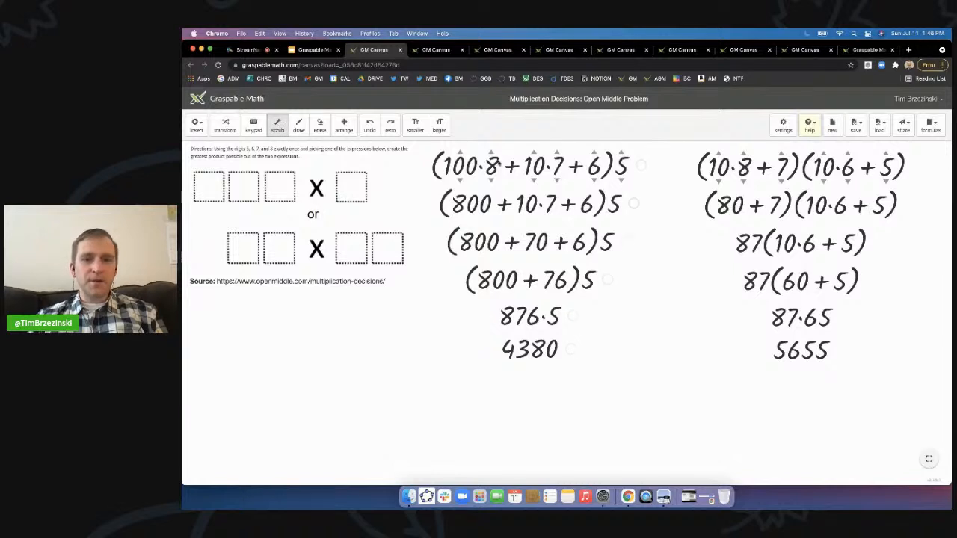
pyautogui.moveTo(490, 185)
pyautogui.mouseDown()
pyautogui.moveTo(490, 194)
pyautogui.moveTo(490, 181)
pyautogui.mouseUp()
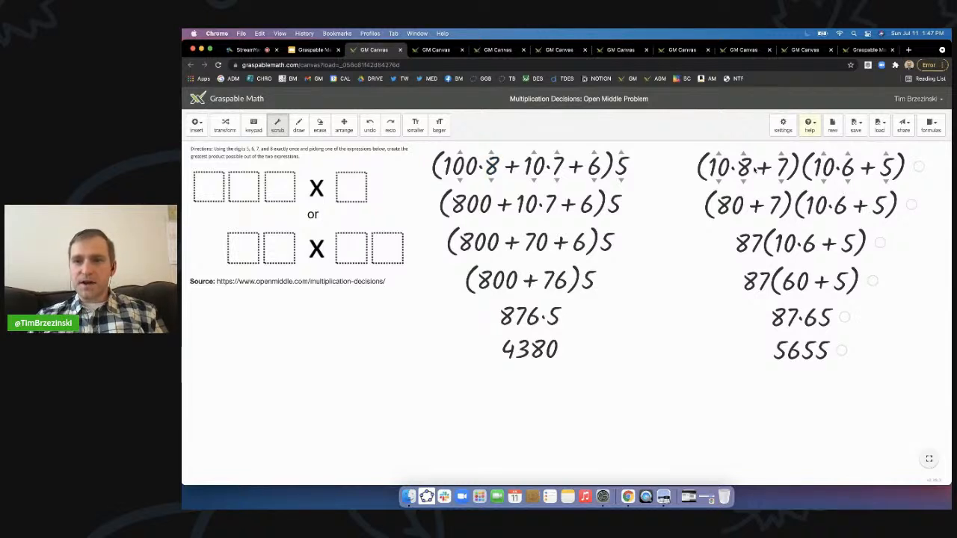
pyautogui.moveTo(742, 182); pyautogui.dragTo(780, 185)
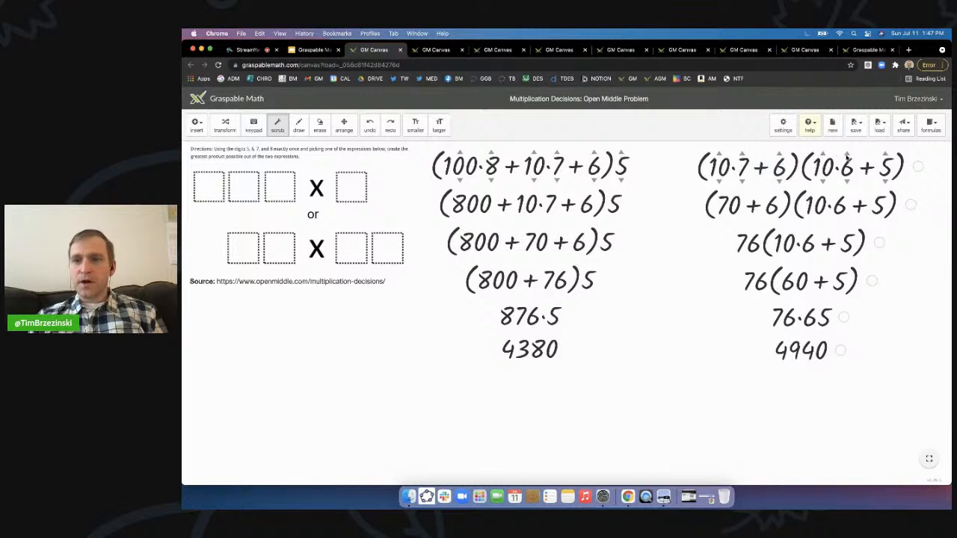
pyautogui.moveTo(847, 158); pyautogui.dragTo(847, 155)
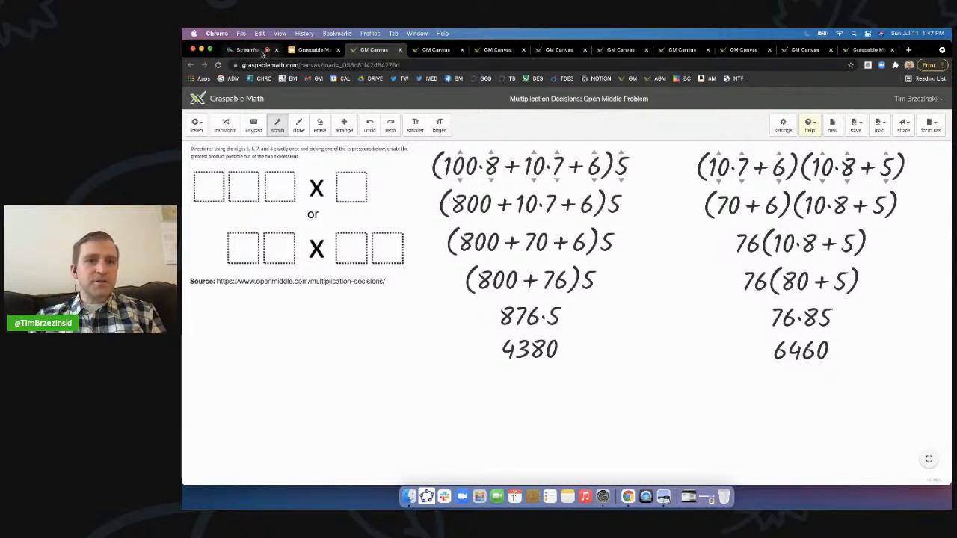
# Switch to the StreamYard broadcast studio.
pyautogui.click(258, 51)
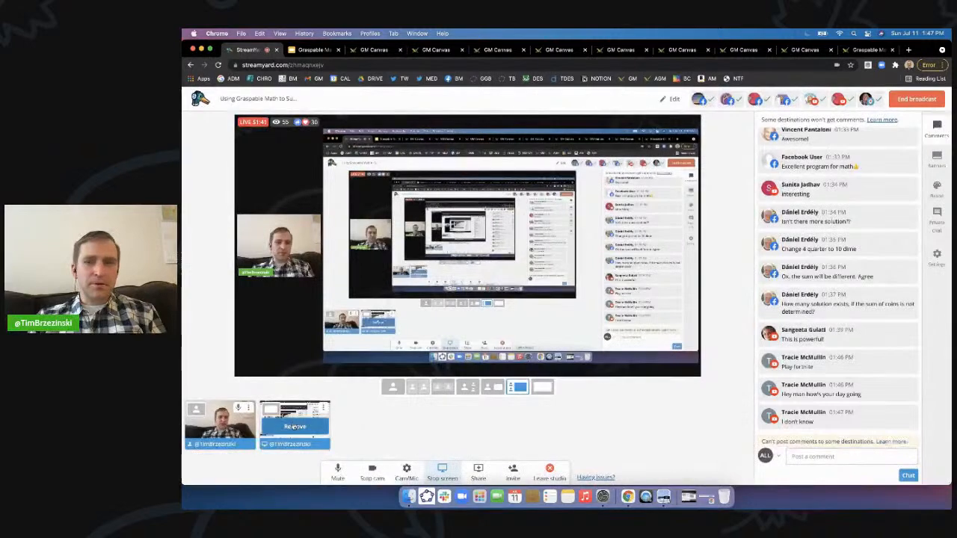